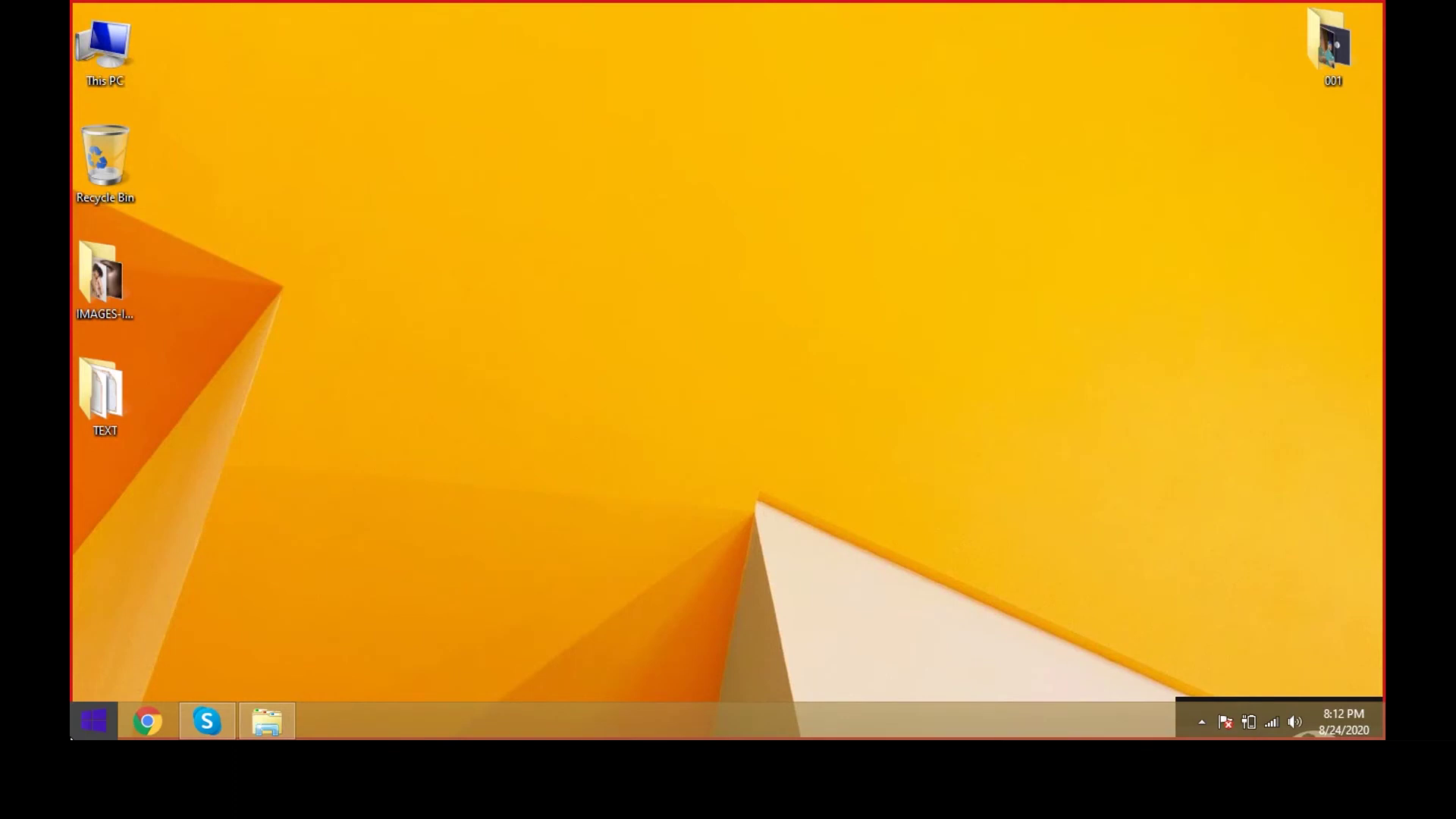
- Search for "ill", launch Adobe Illustrator CC 2015 and collapse the Color panel
click(72, 736)
text(ill)
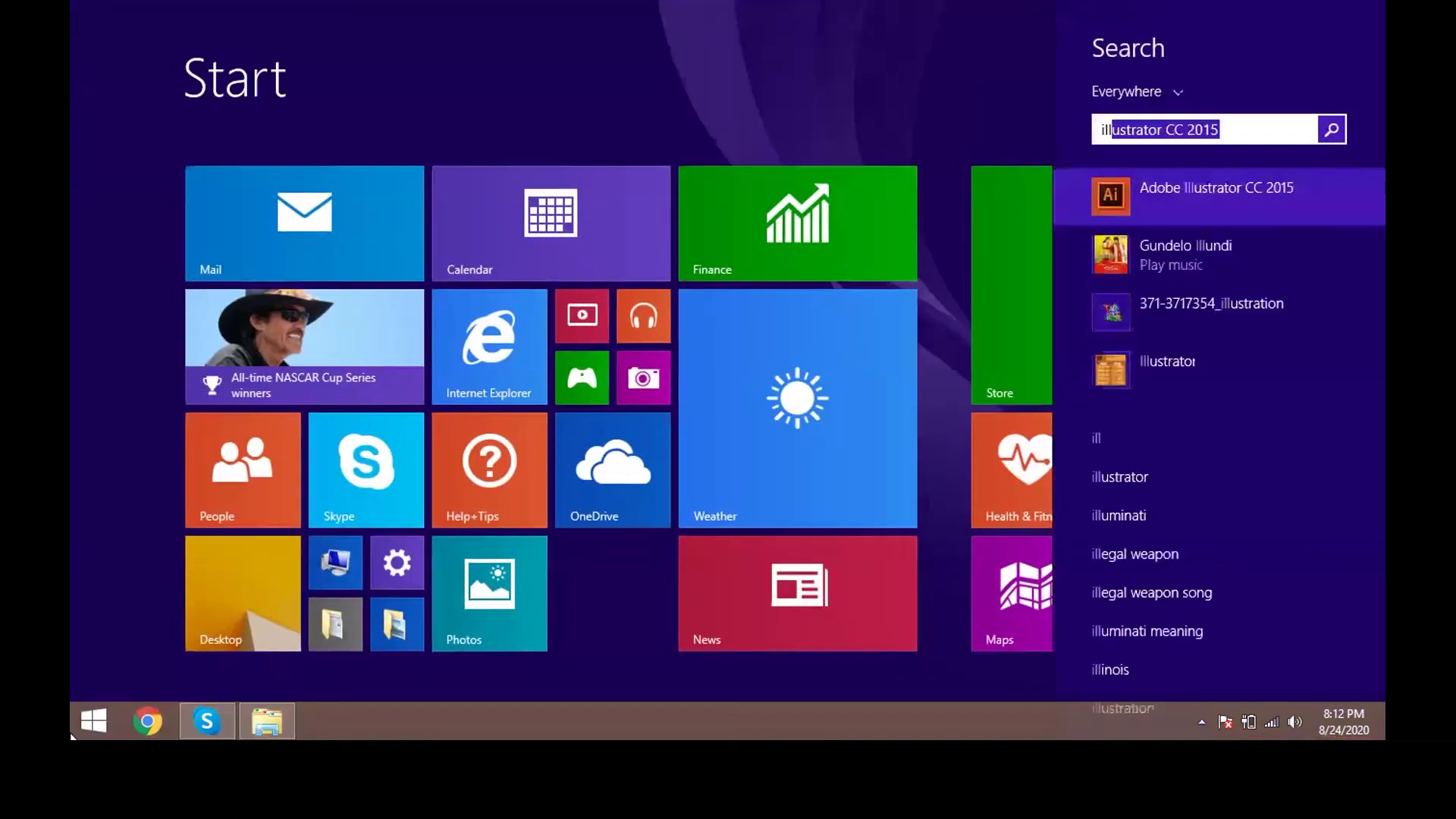
click(1266, 211)
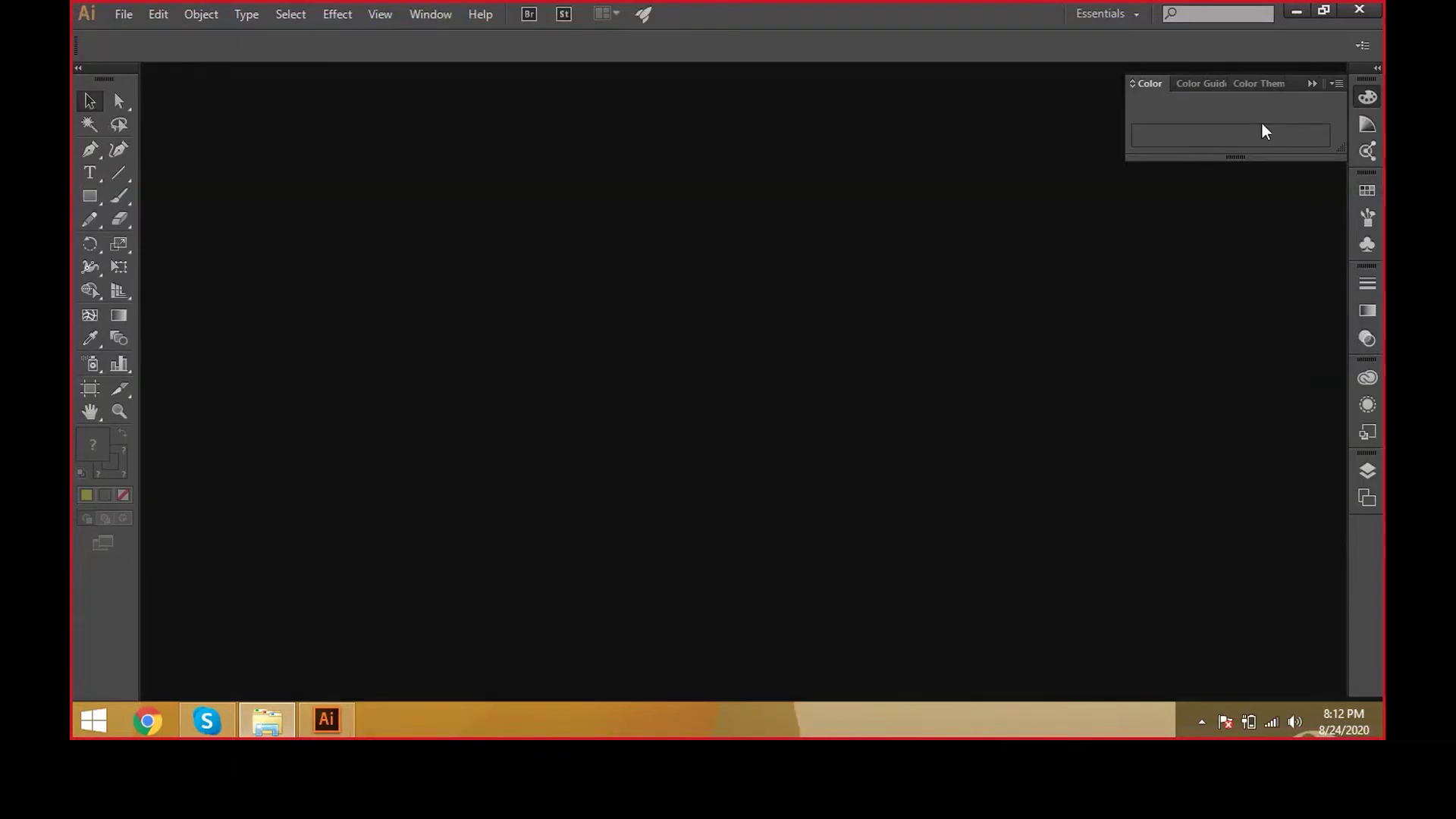
click(1312, 84)
click(125, 17)
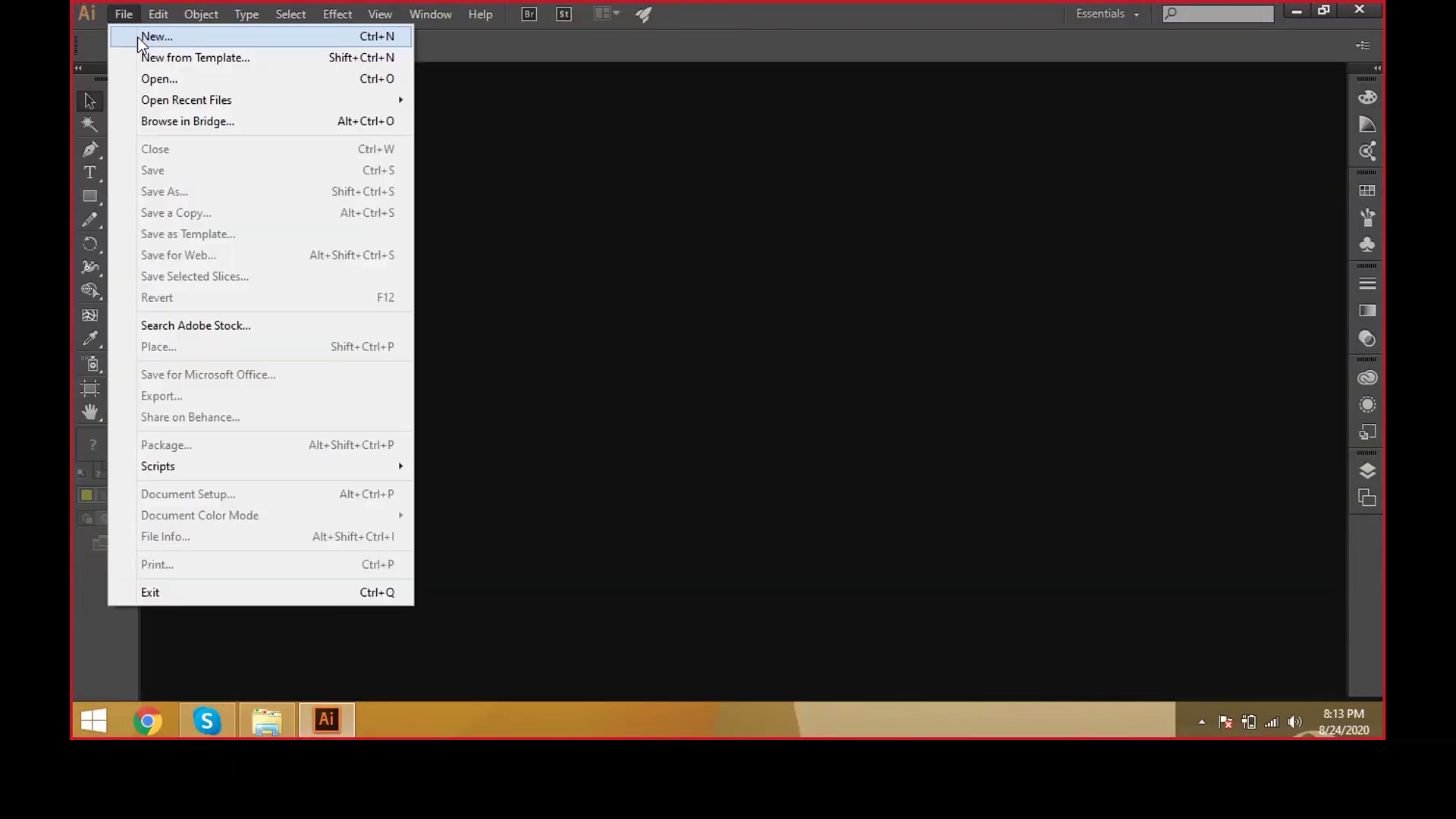
click(138, 38)
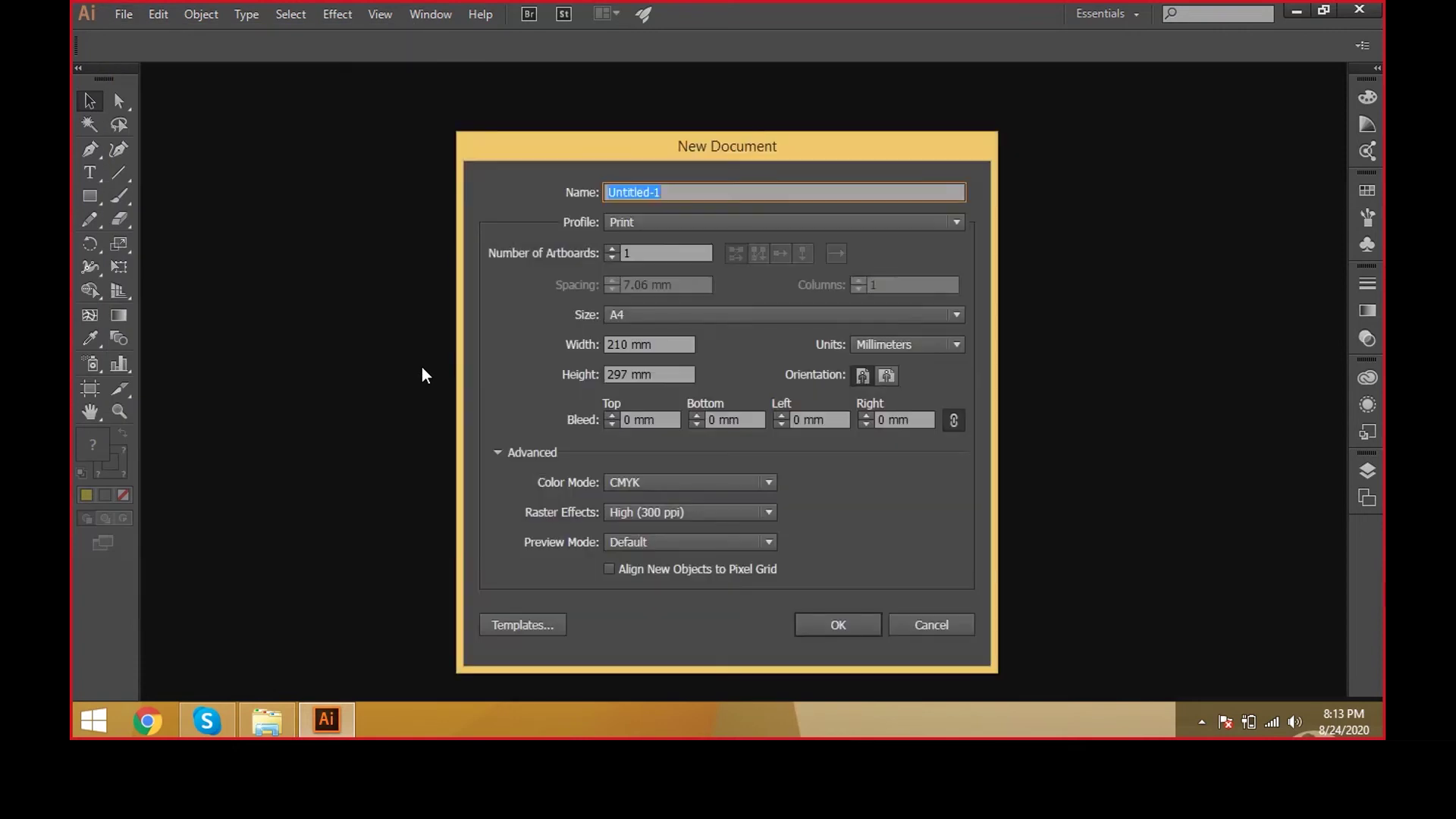
key(Escape)
- Start a new document with one artboard and set its units to Inches
key(ctrl+n)
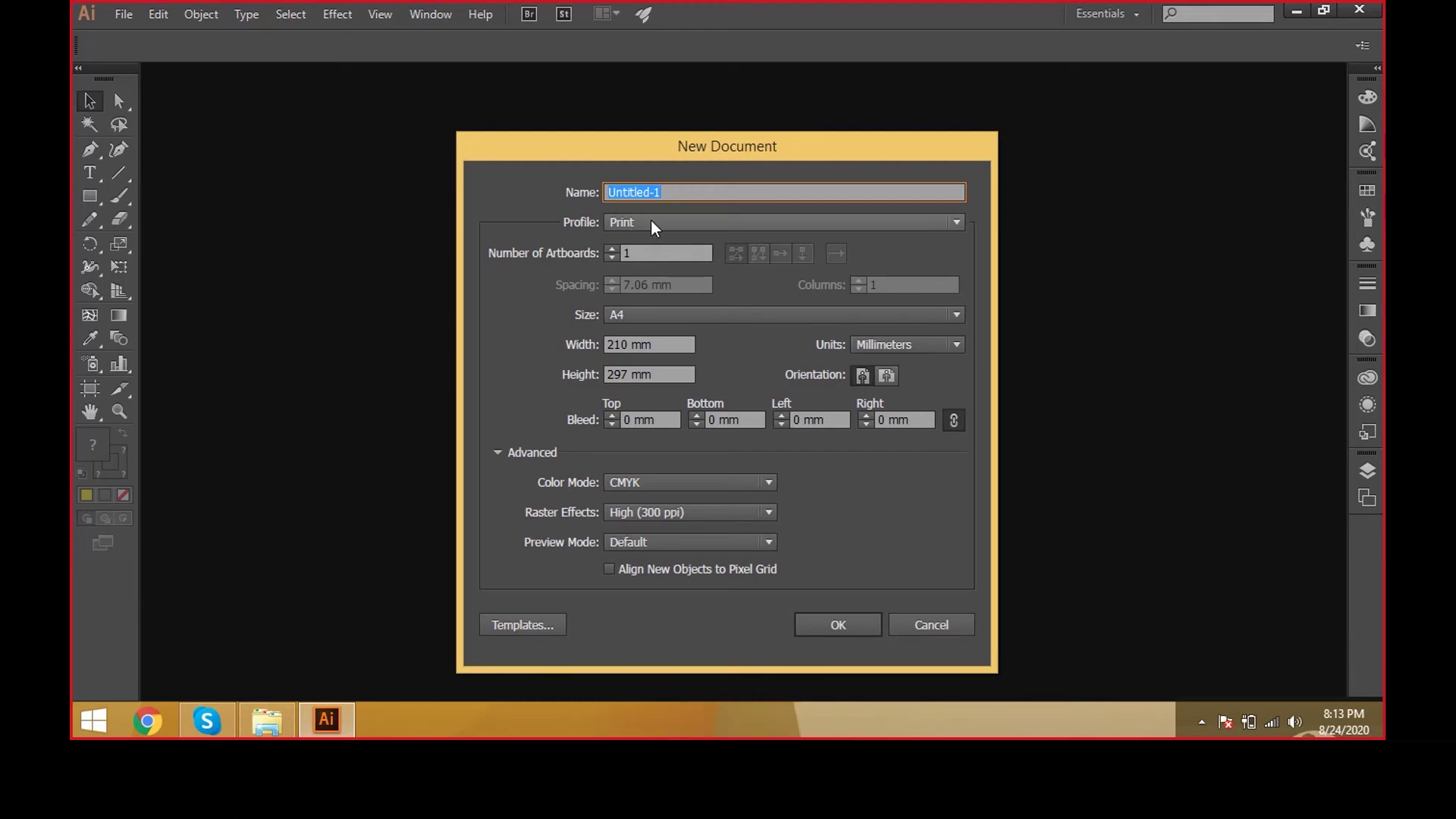
click(611, 258)
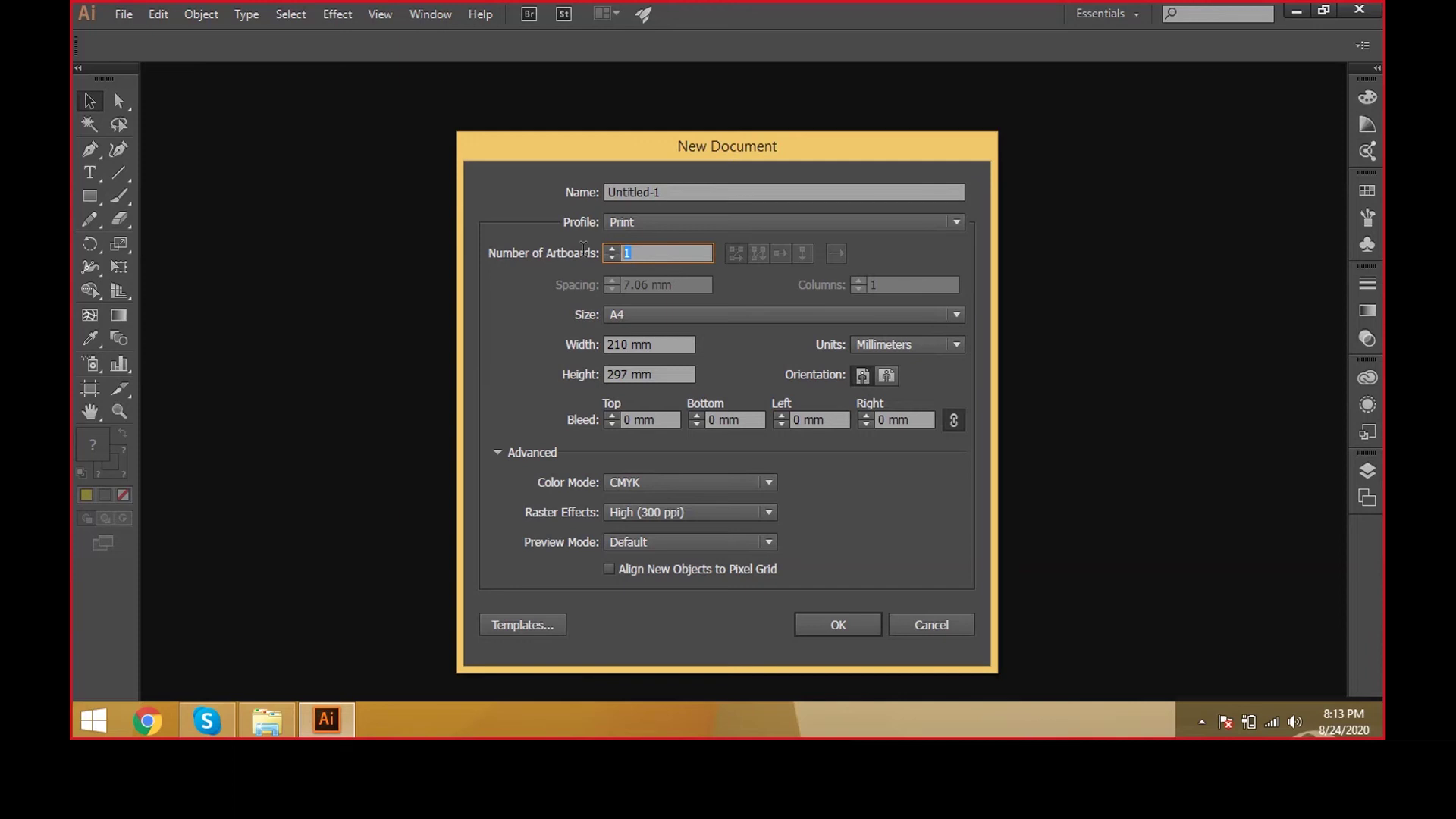
double_click(631, 345)
click(660, 374)
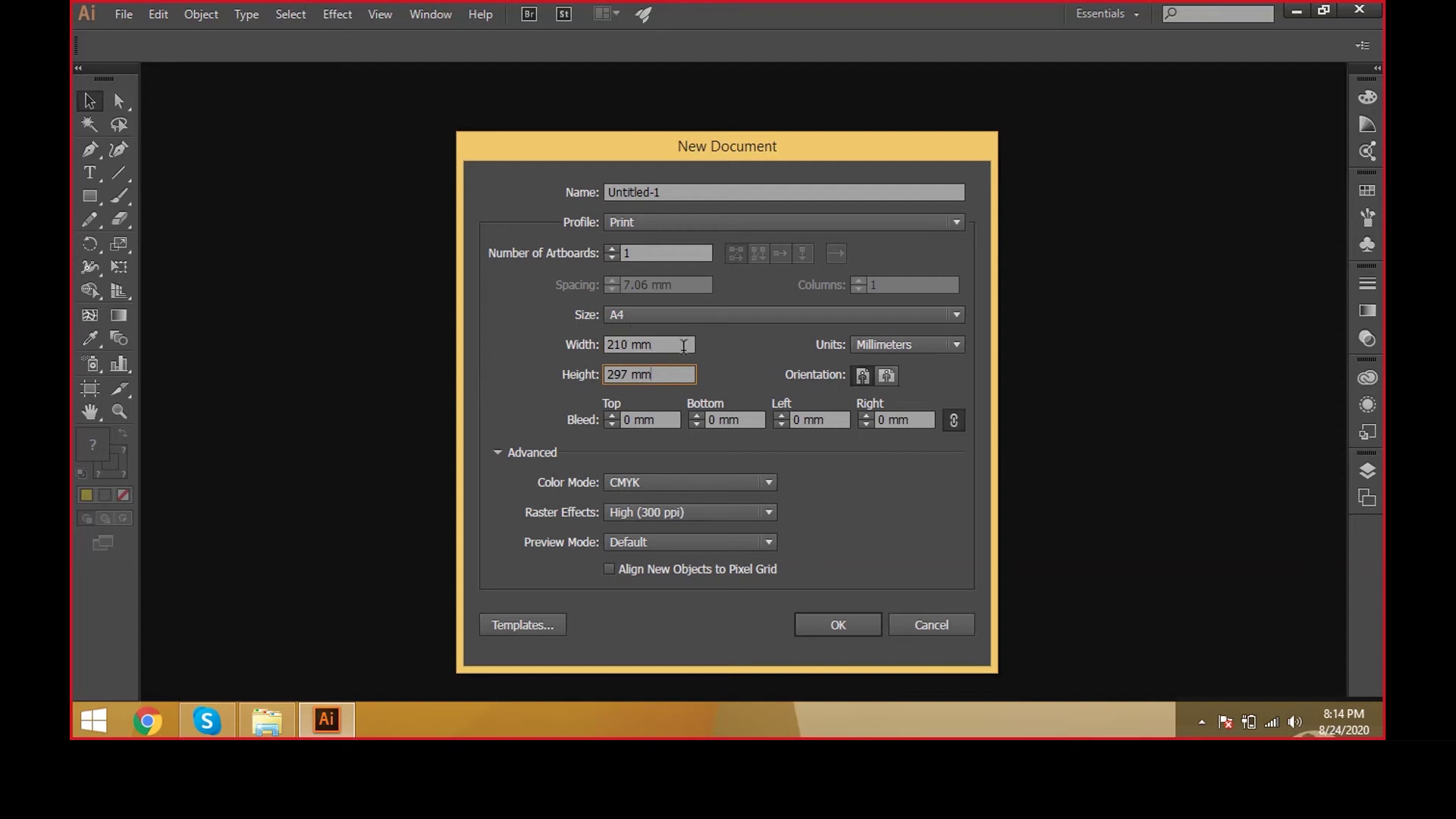
double_click(639, 345)
click(854, 346)
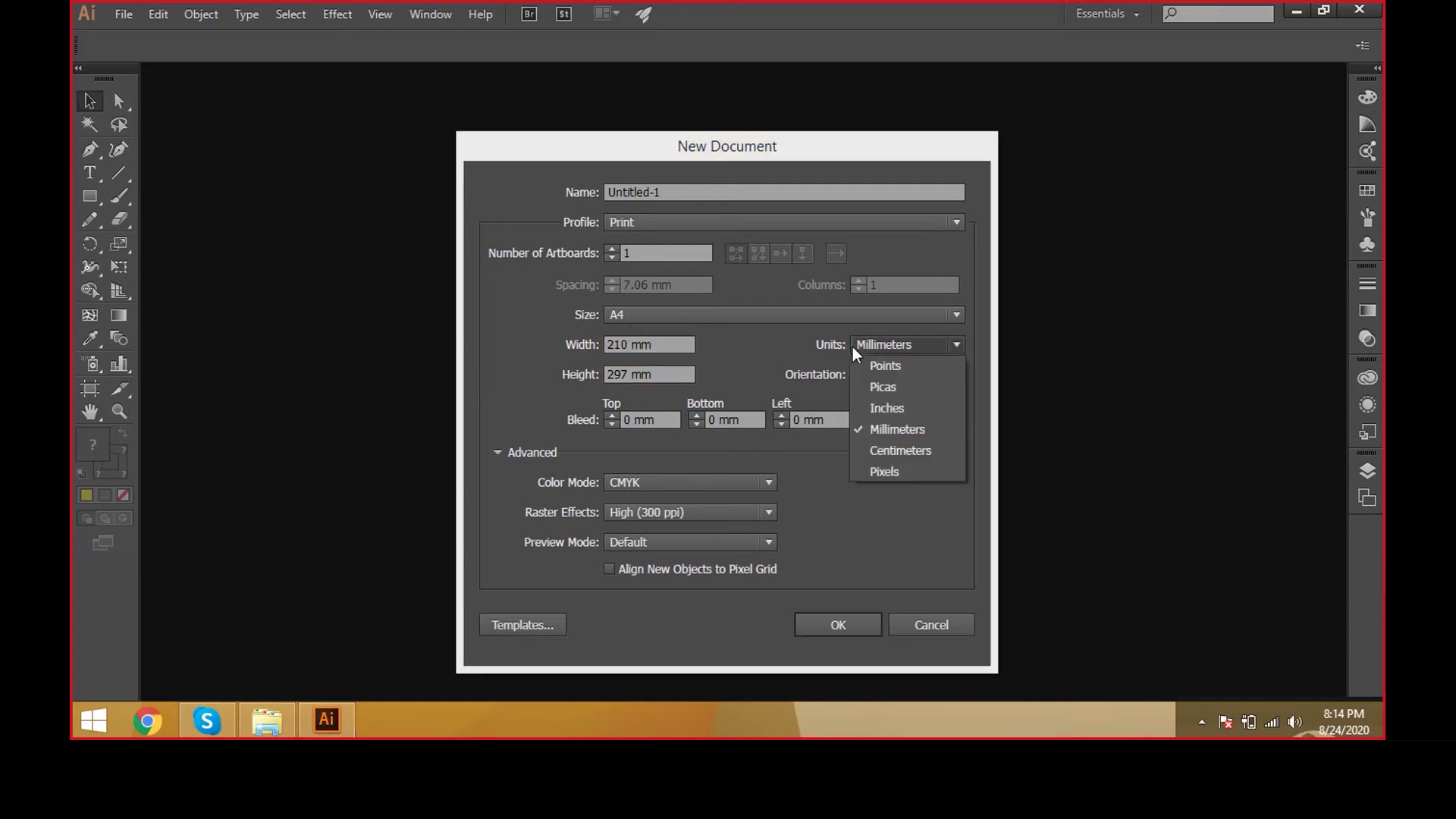
click(875, 404)
- Set the new document's width to 12 in and its height to 15 in
drag(658, 340, 581, 374)
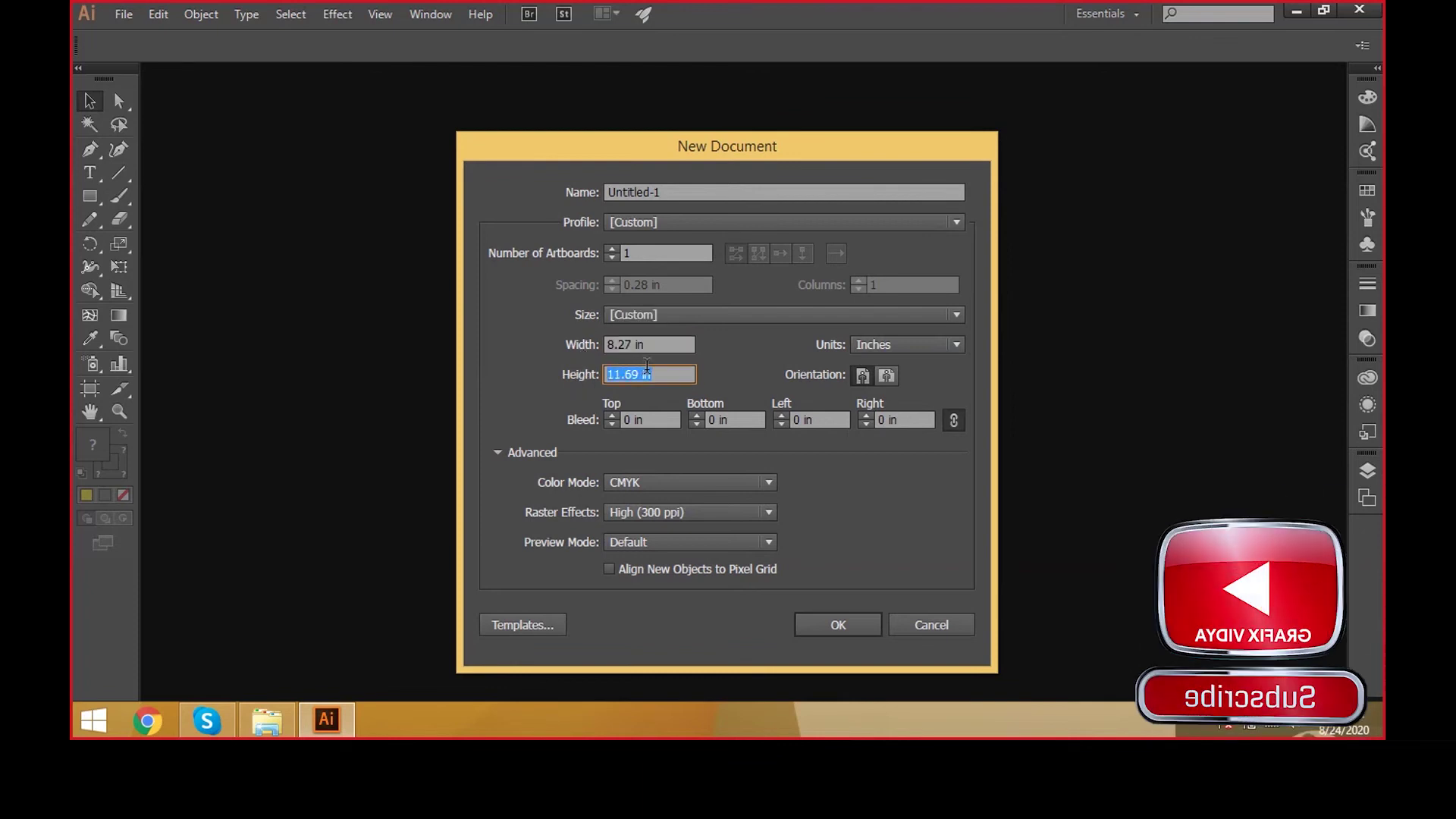
drag(667, 345, 568, 334)
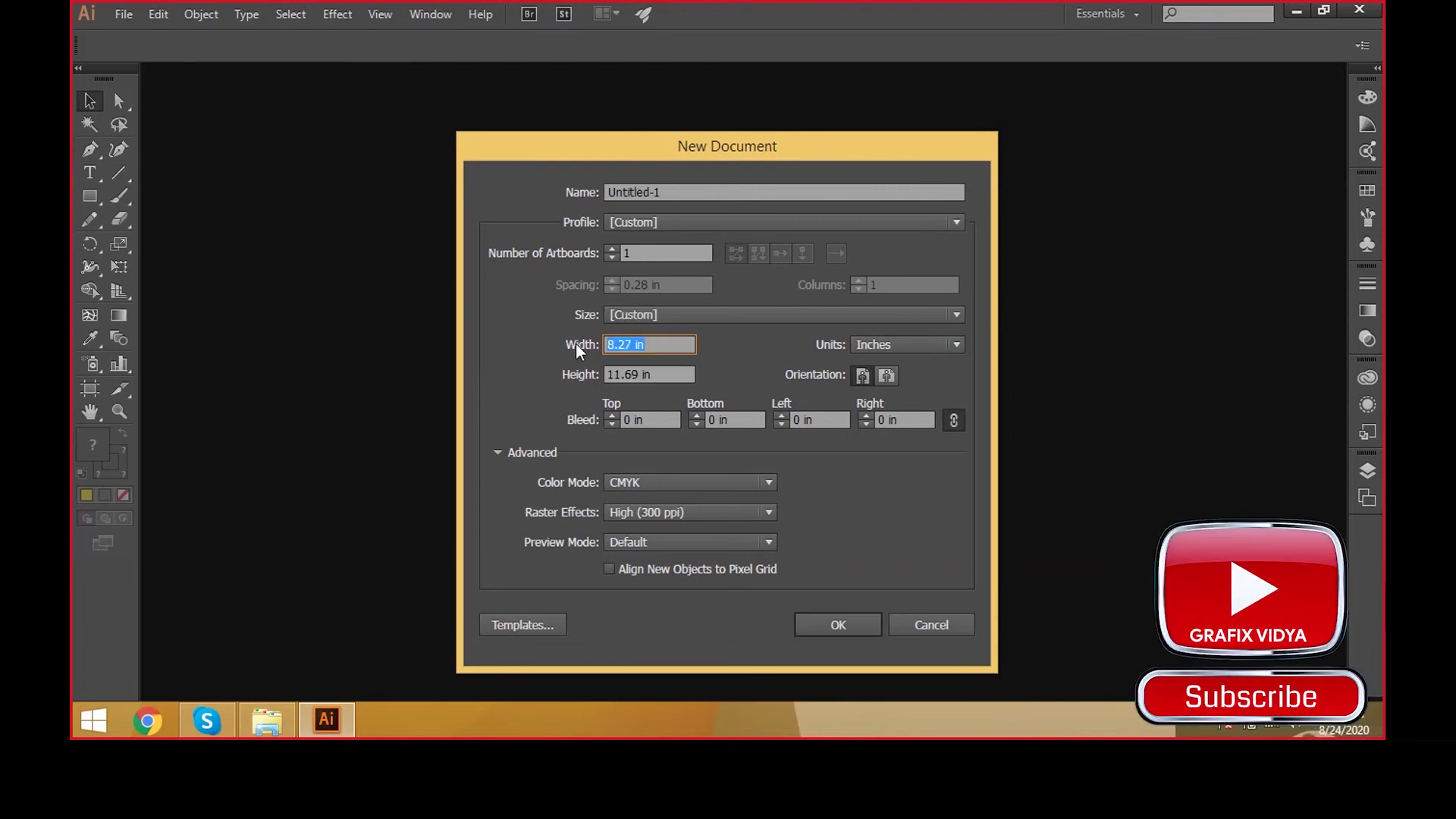
text(12)
key(Tab)
text(15)
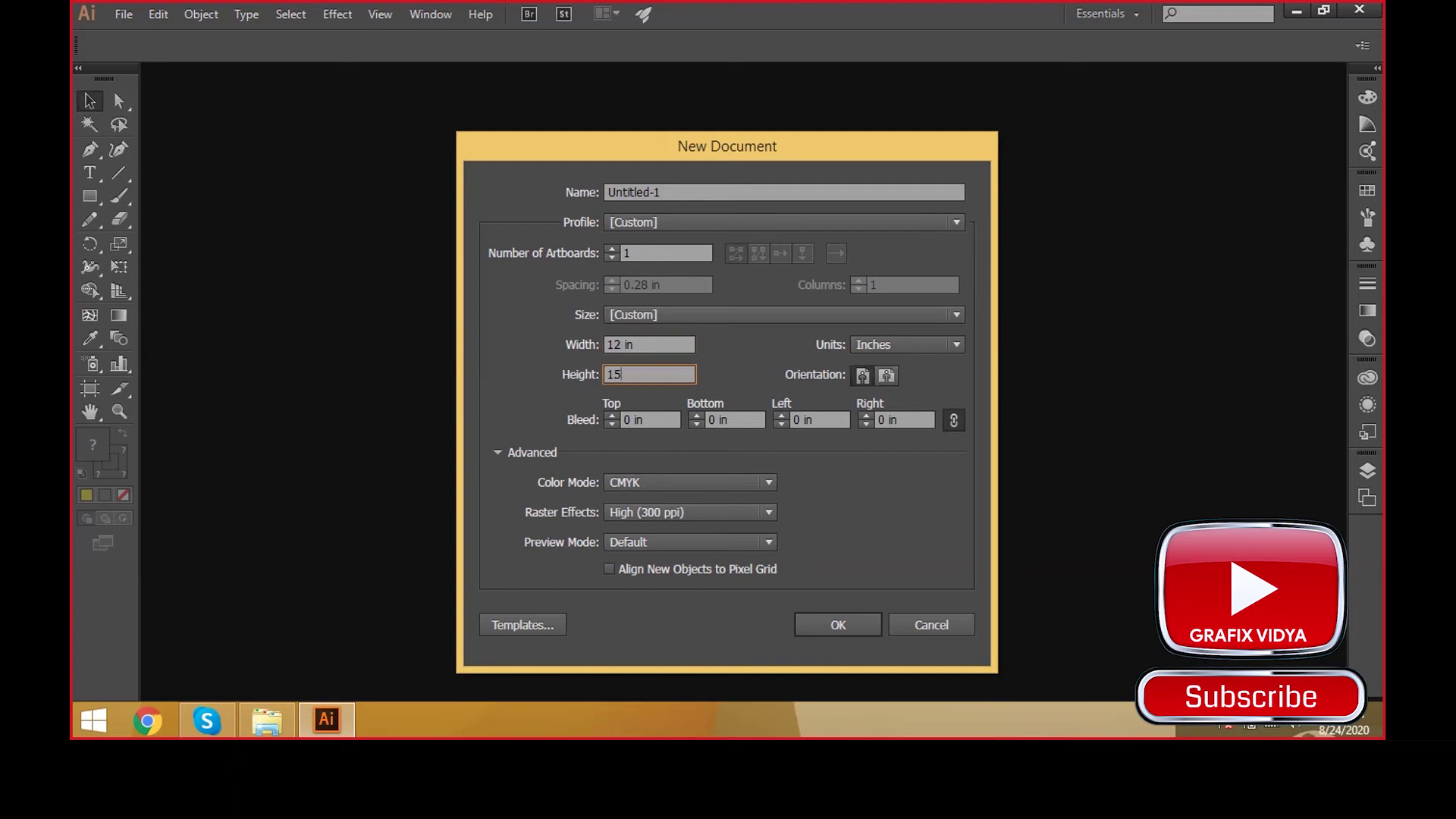
key(Tab)
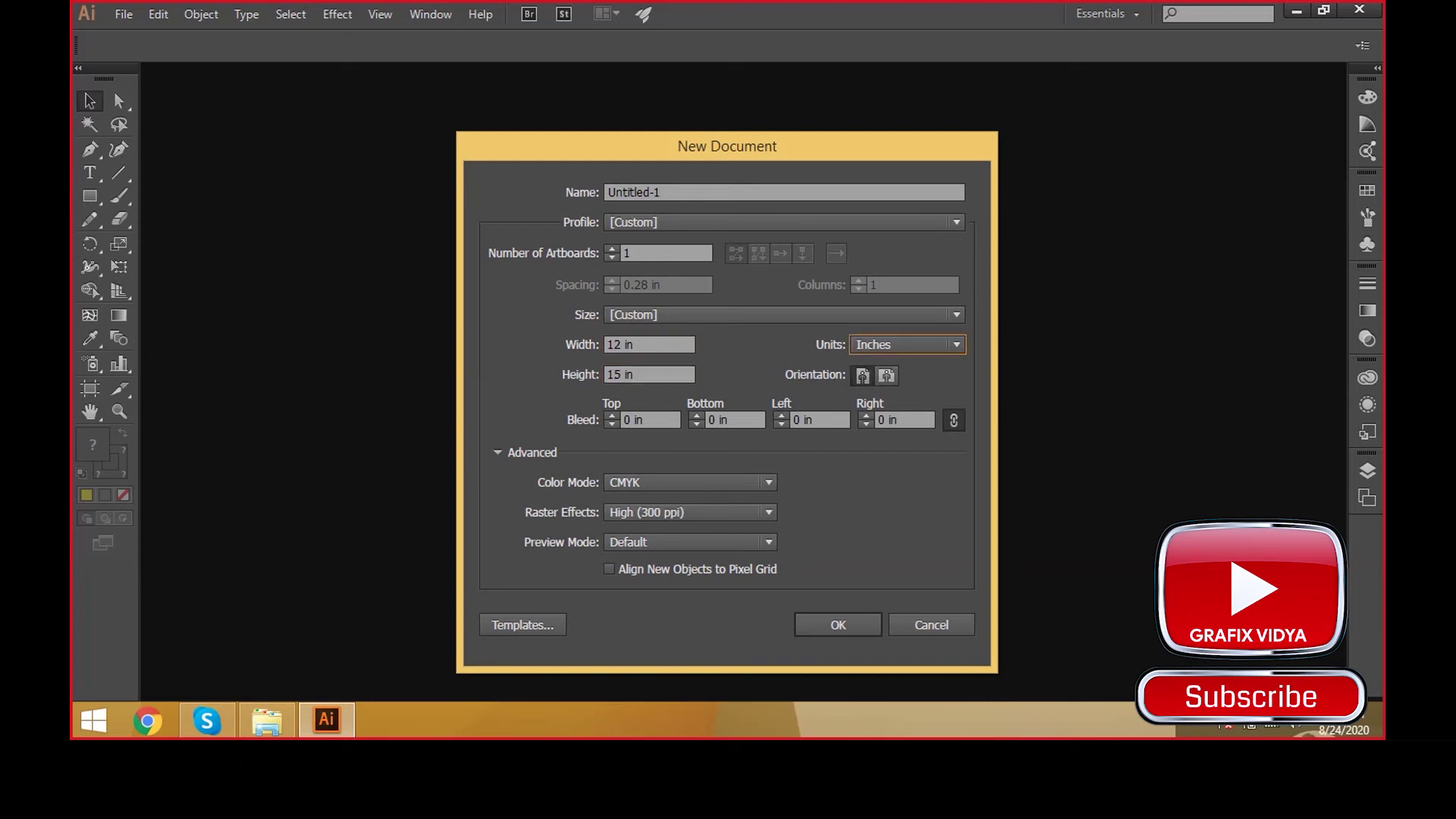
- Choose the A4 page size, keep the units in Inches and create the document
click(639, 320)
click(626, 397)
click(695, 317)
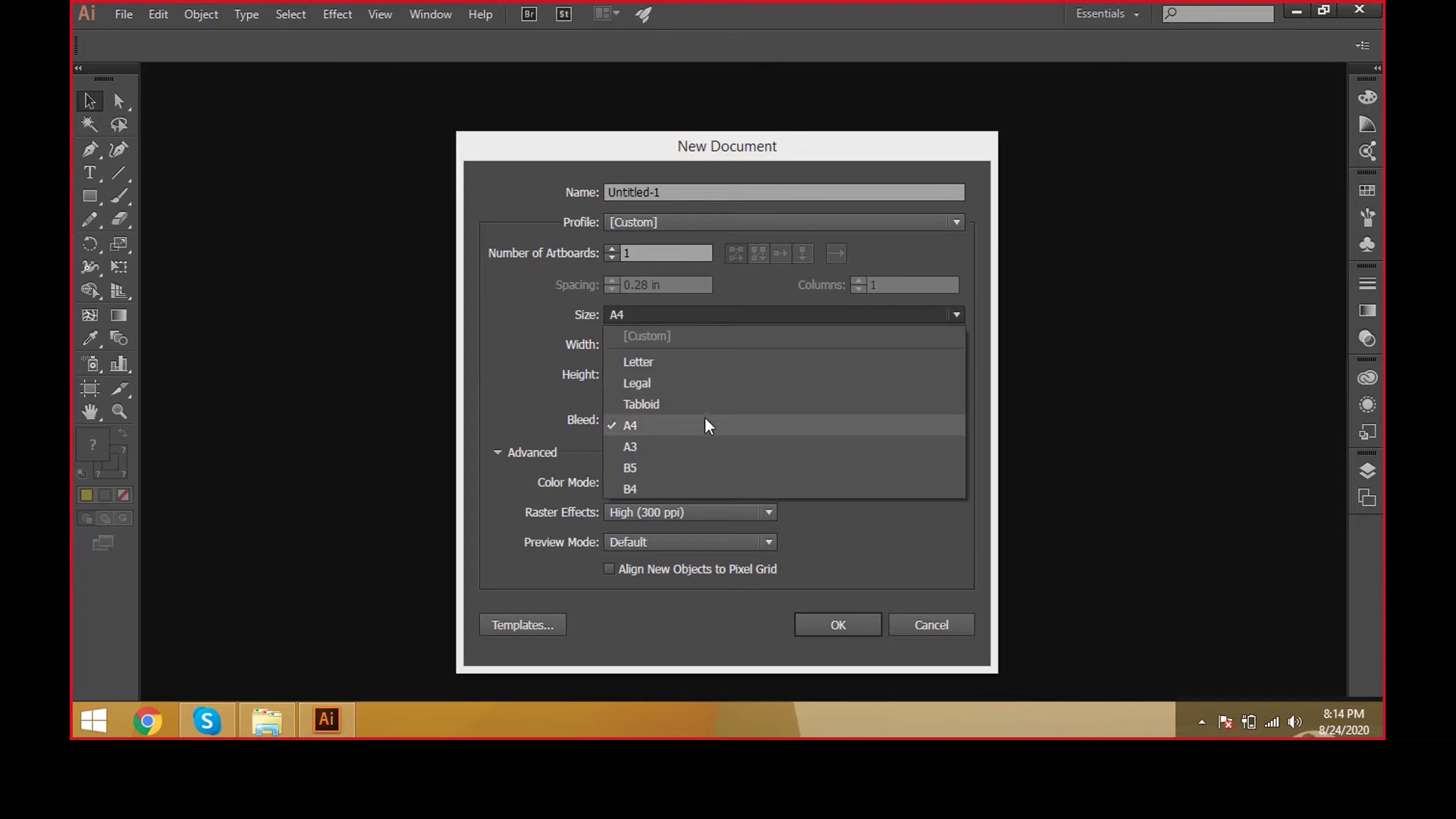
click(706, 419)
click(900, 351)
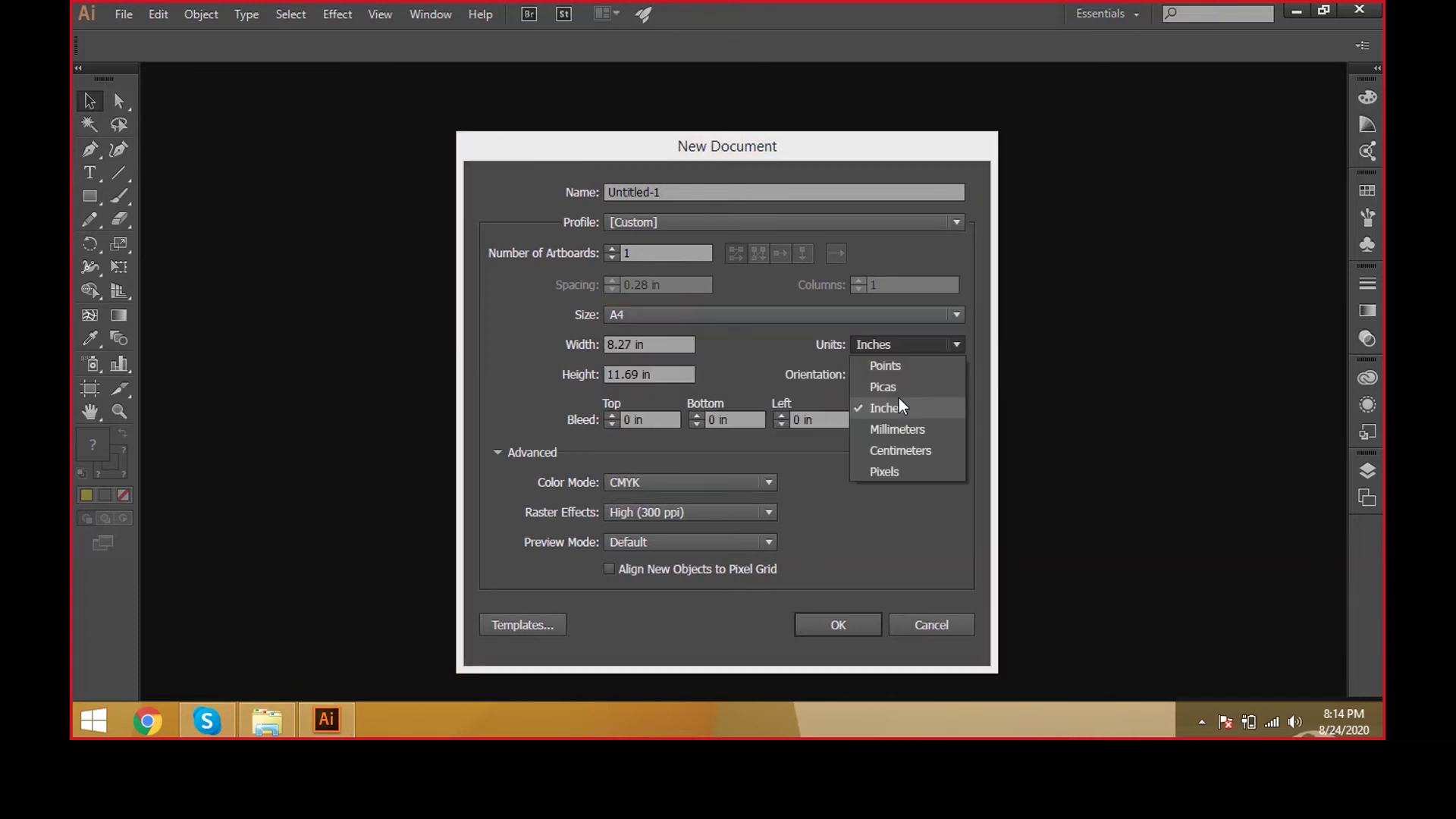
click(899, 411)
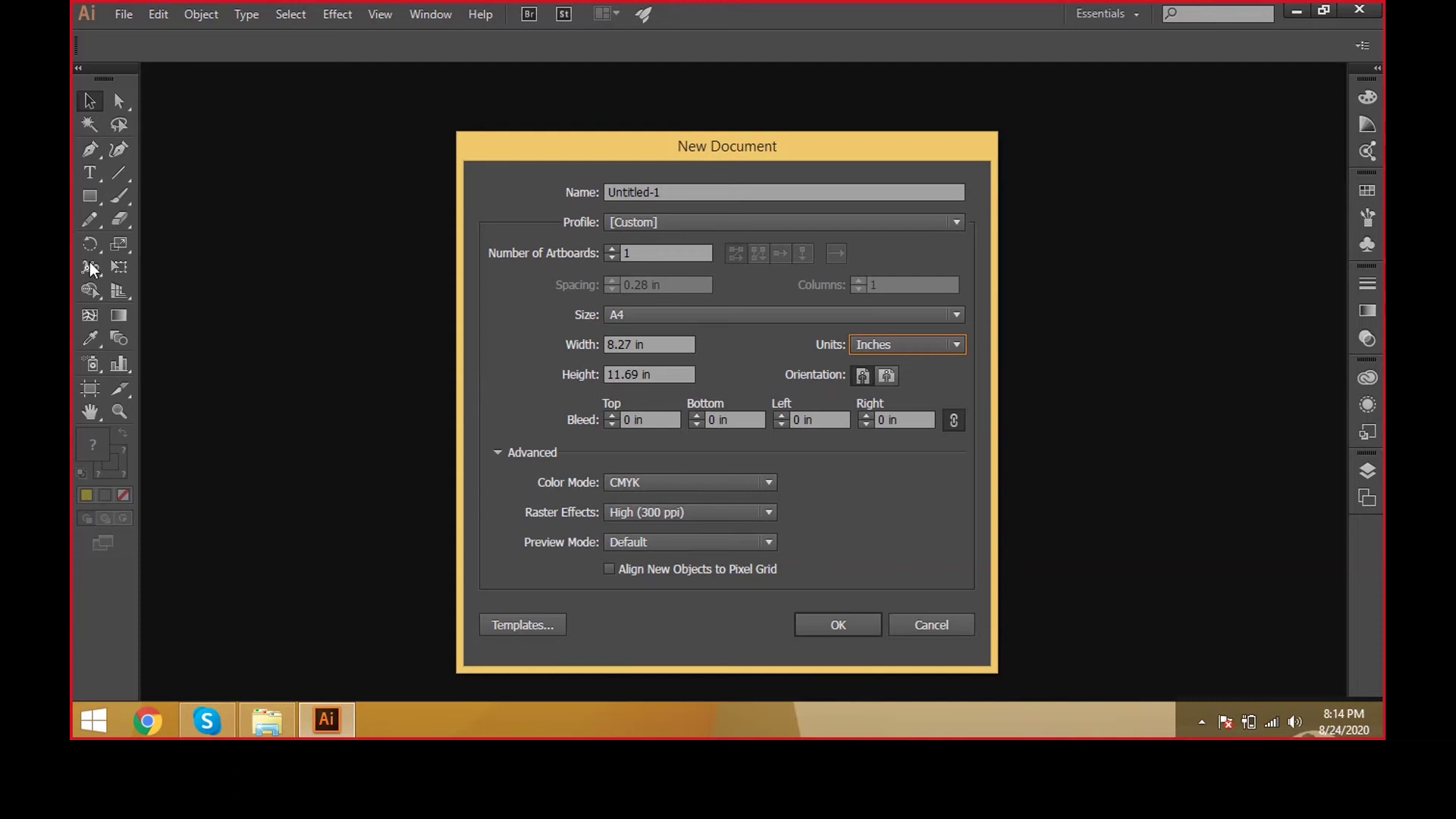
click(828, 632)
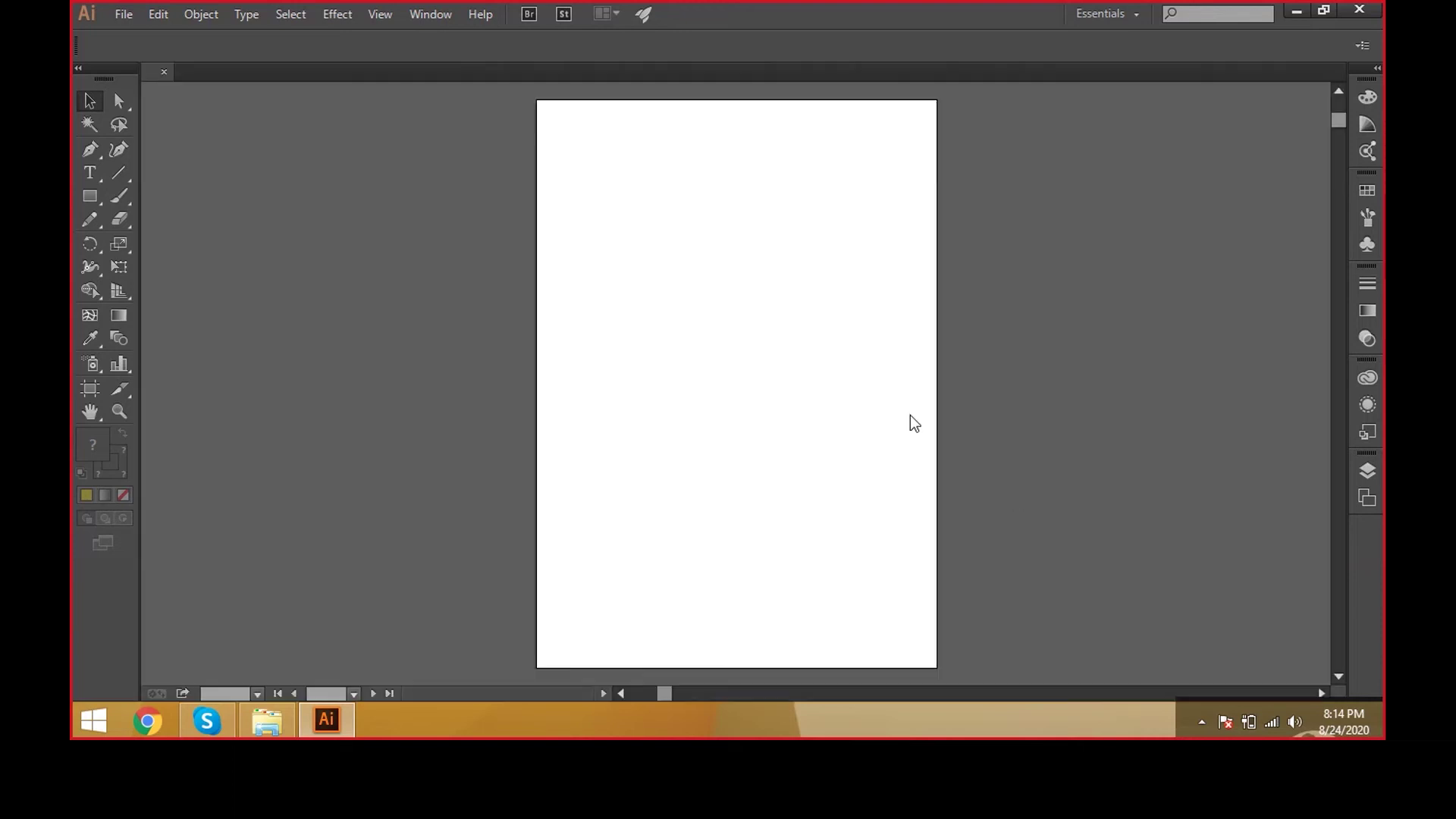
- Add the point text "Hello Good Morning" in the upper part of the artboard with the Type Tool
click(90, 173)
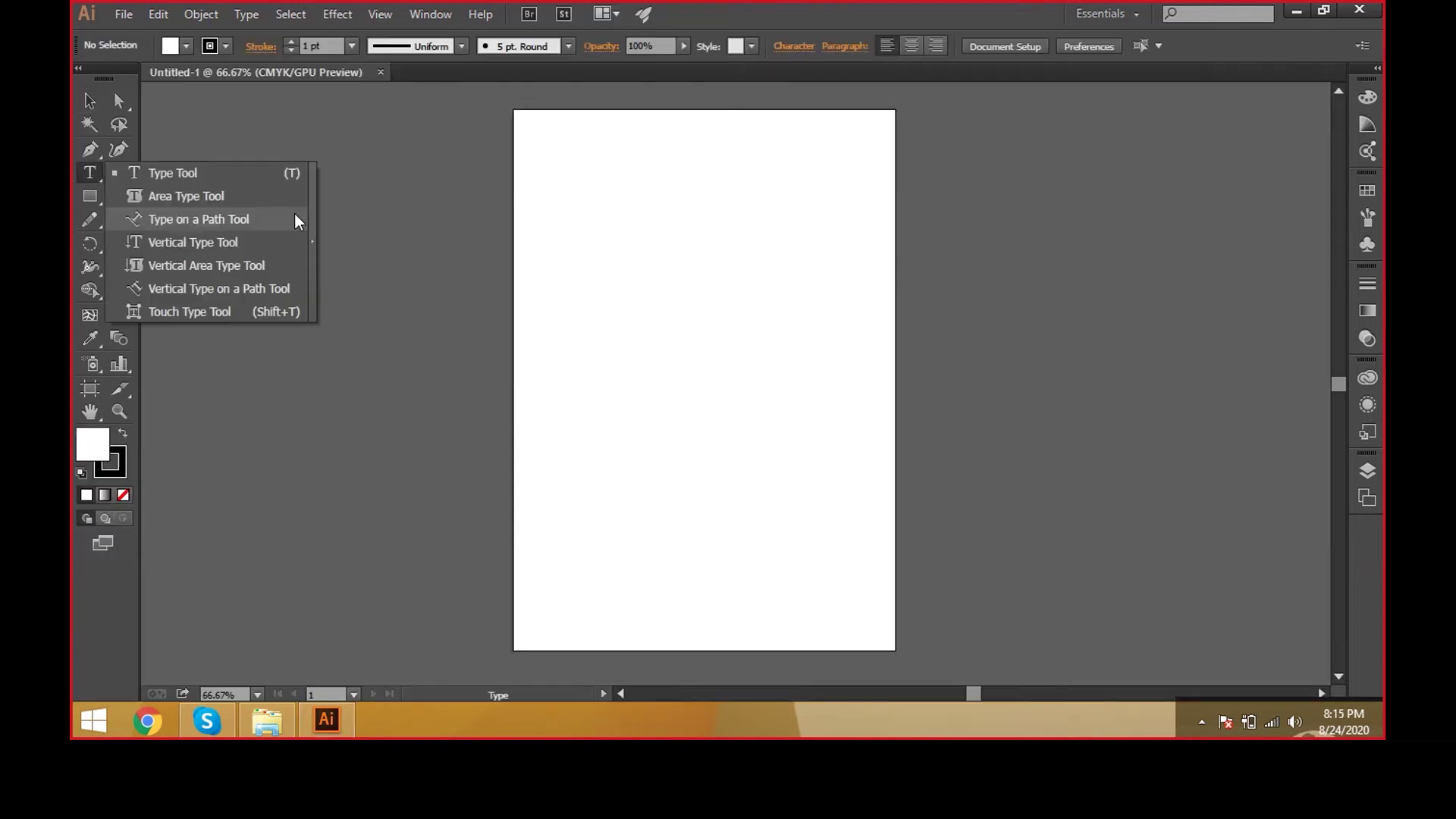
click(214, 173)
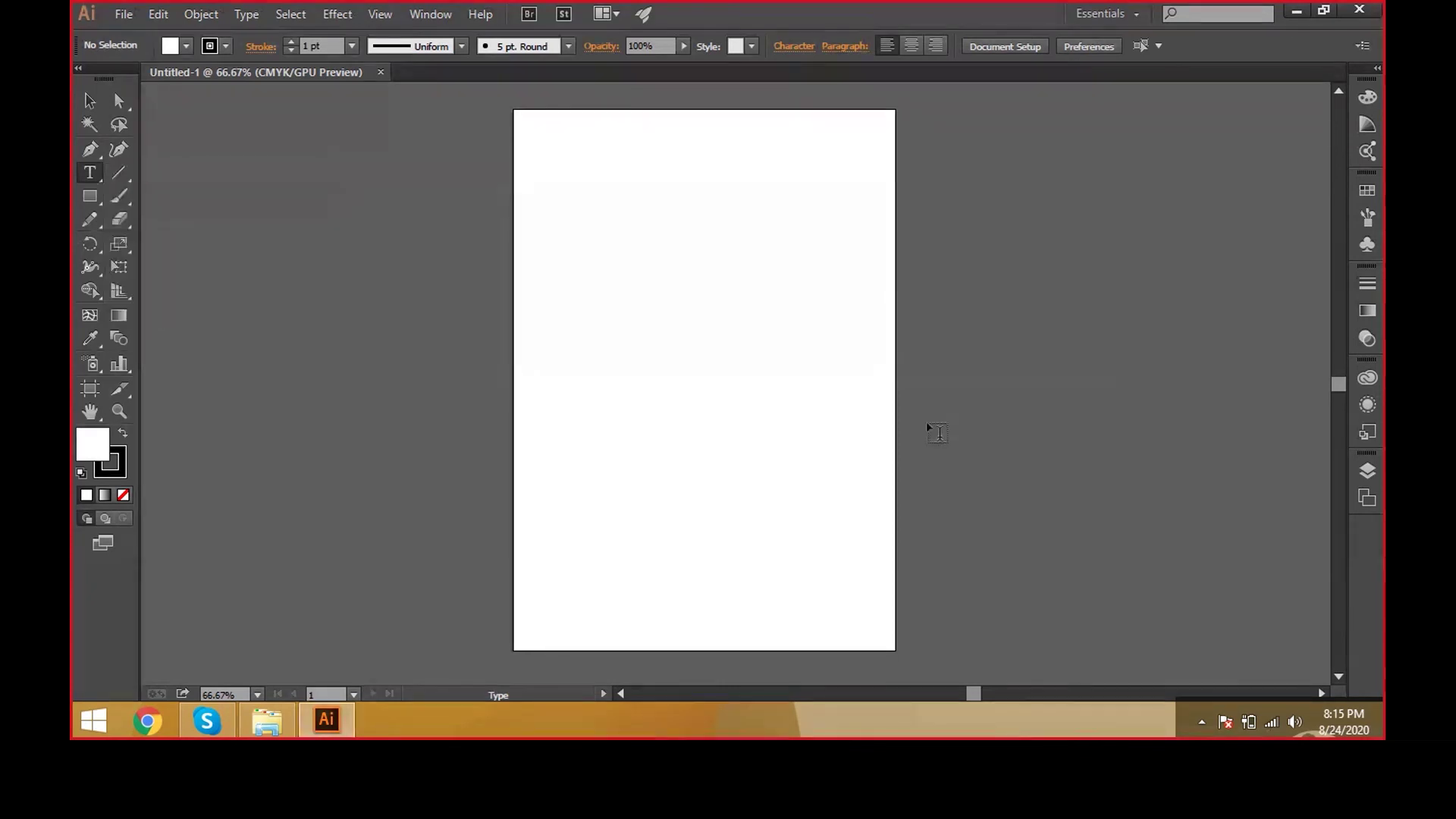
click(565, 244)
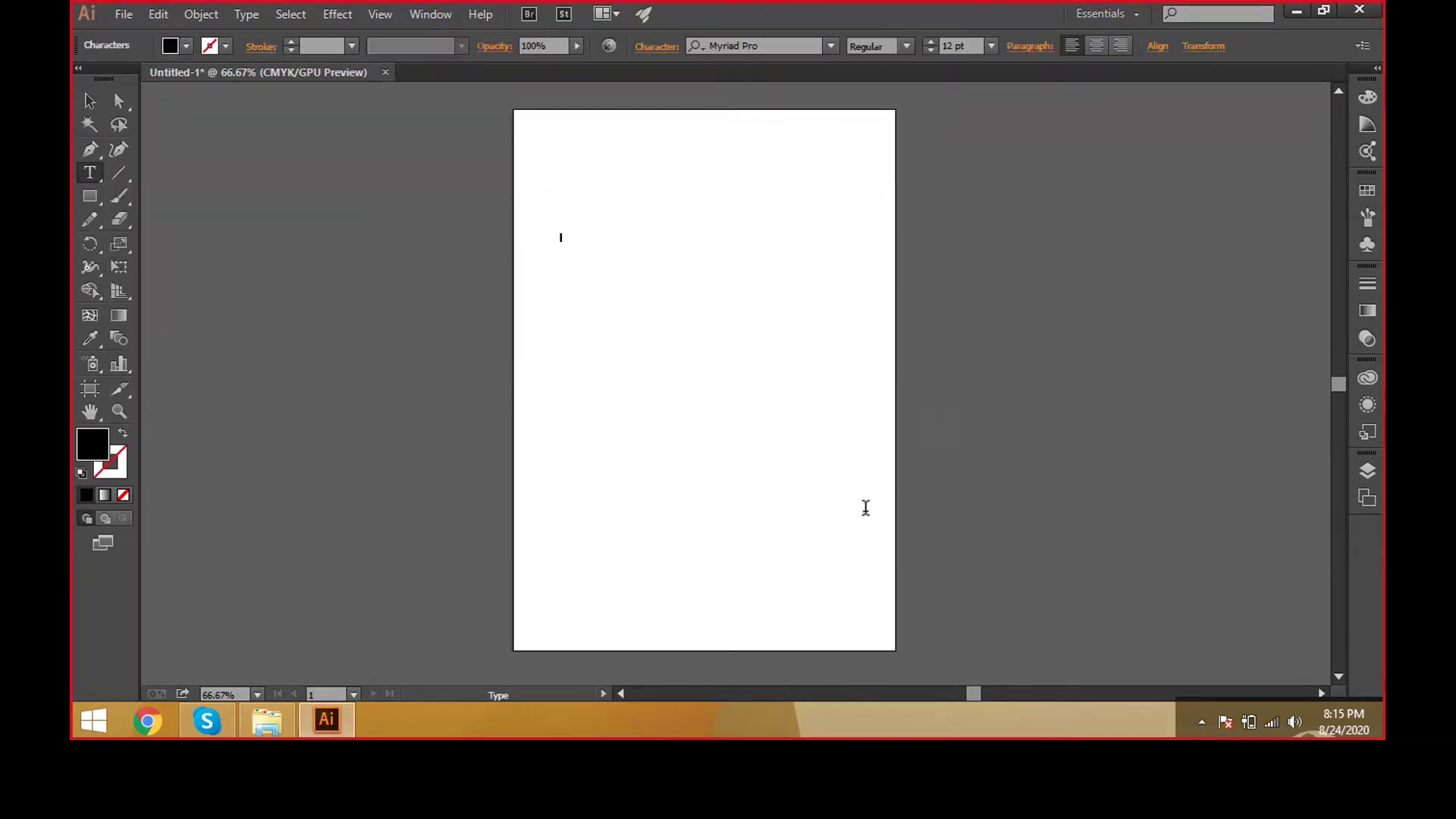
text(Hello Good Mom)
- Select the whole greeting text and increase its font size to 26 pt
key(ctrl+a)
key(ctrl+shift+period)
key(ctrl+shift+period)
key(ctrl+shift+period)
key(ctrl+shift+period)
key(ctrl+shift+period)
key(ctrl+shift+period)
key(ctrl+shift+period)
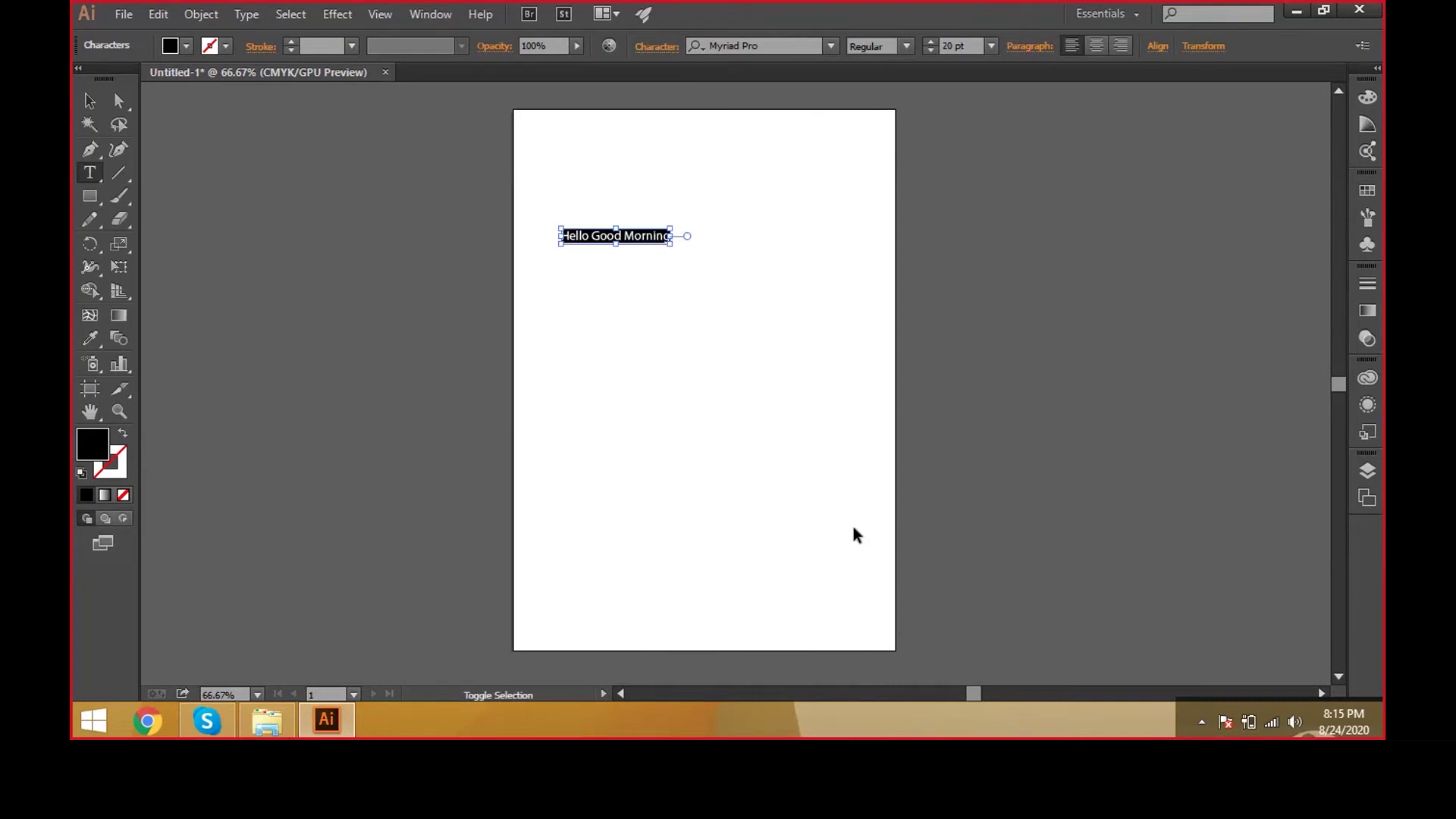
click(667, 236)
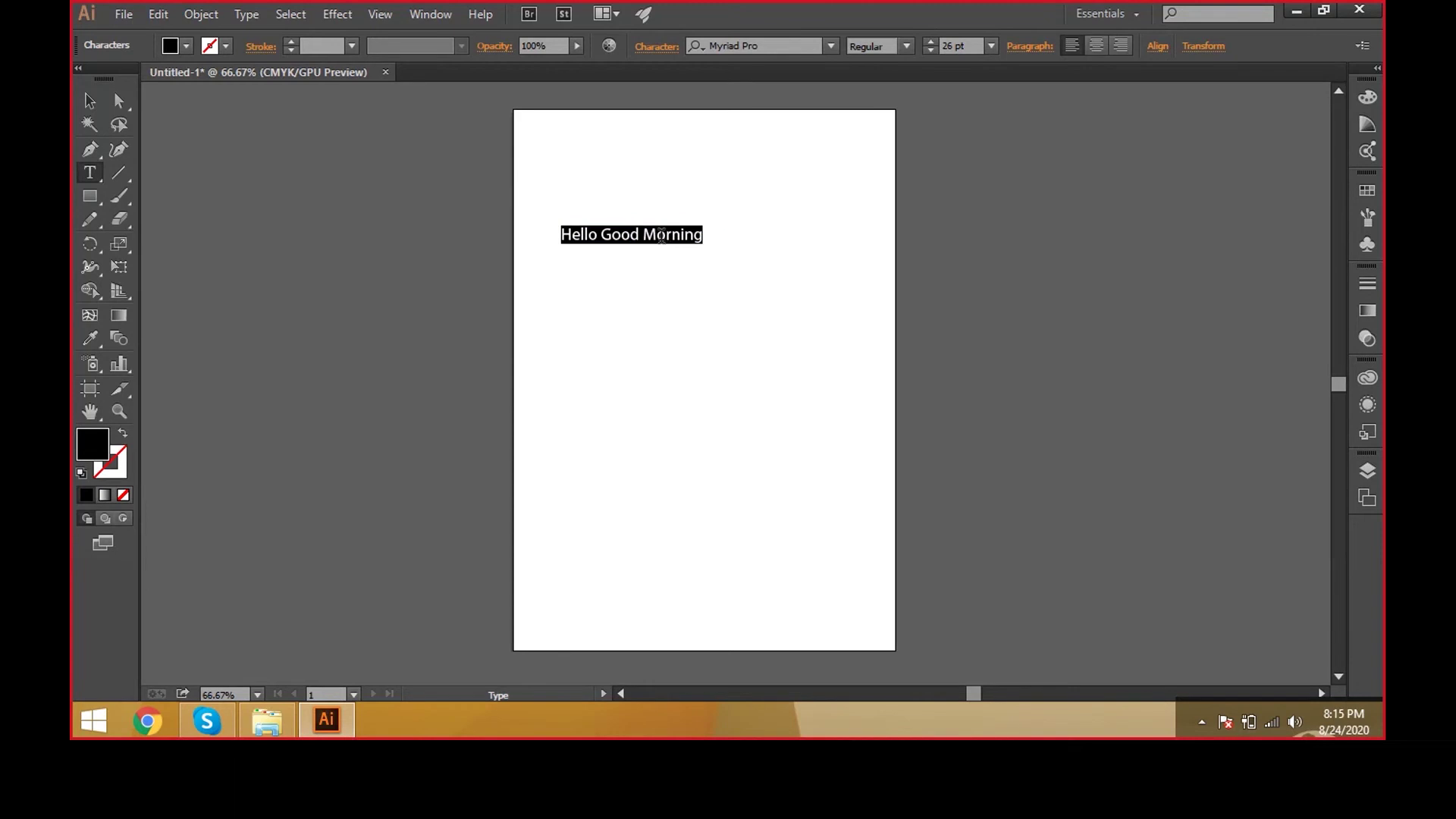
- Reselect the "Hello Good Morning" line and enlarge it in increments to 48 pt
drag(717, 237, 553, 231)
key(ctrl)
key(ctrl)
key(ctrl+shift+period)
key(ctrl+shift+period)
key(ctrl+shift+period)
key(ctrl+shift+period)
key(ctrl+shift+period)
key(ctrl+shift+period)
key(ctrl+shift+period)
key(ctrl+shift+period)
key(ctrl+shift+period)
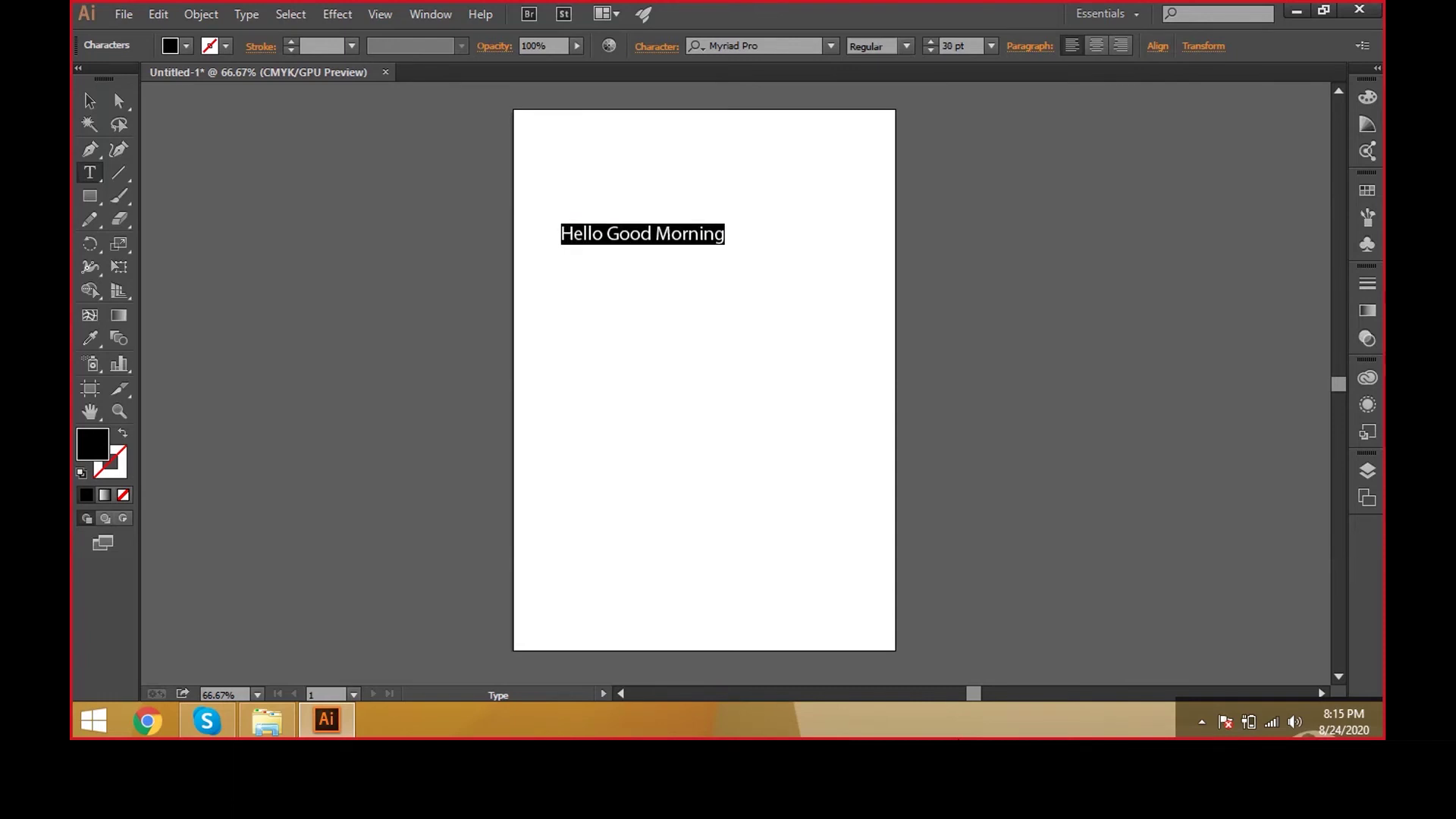
key(ctrl+shift+period)
key(ctrl+shift+period)
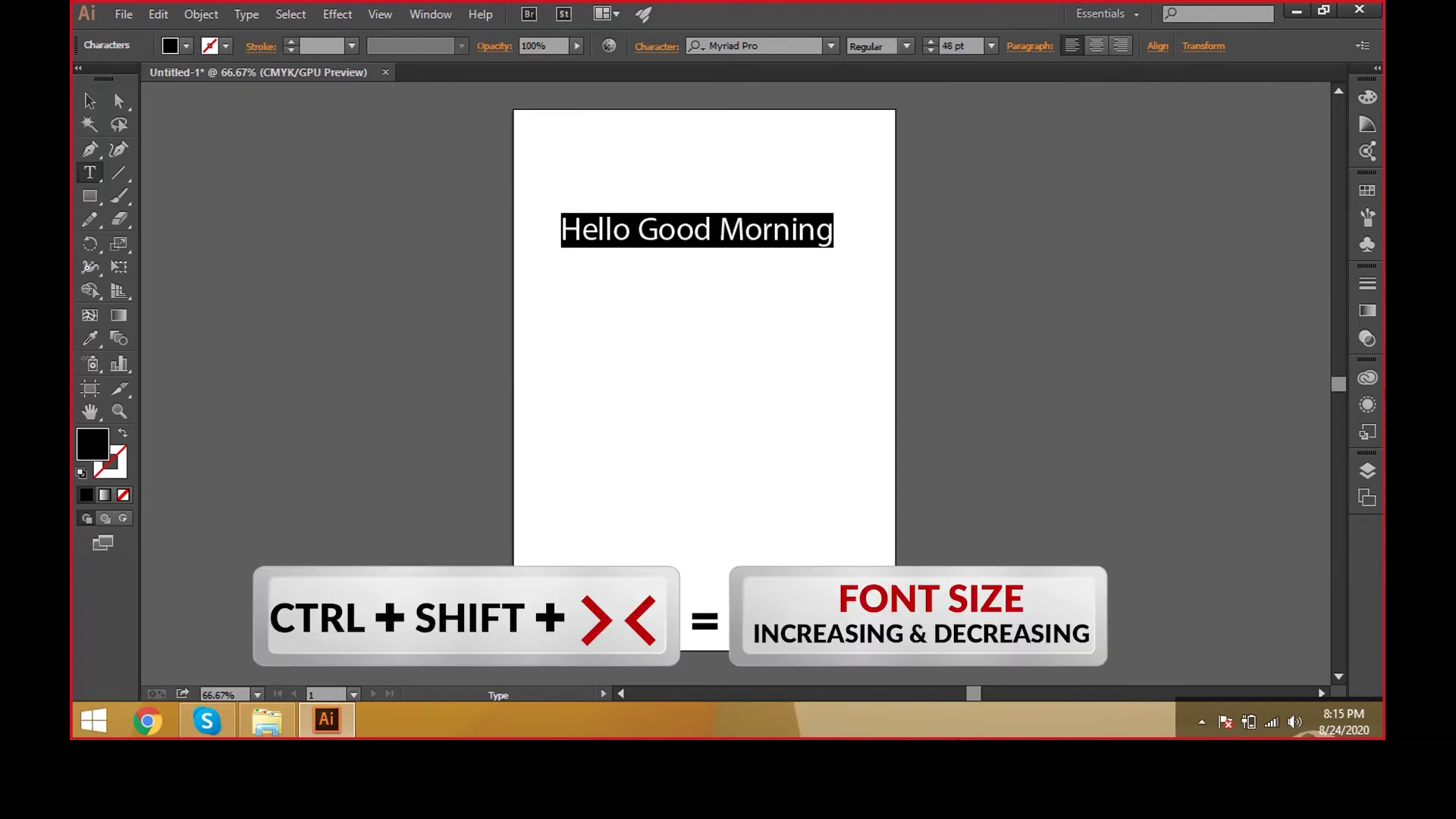
- Reduce the selected greeting's font size to 40 pt
key(ctrl+shift+comma)
key(ctrl+shift+comma)
key(ctrl+shift+comma)
key(ctrl+shift+comma)
key(ctrl+shift+comma)
key(ctrl+shift+comma)
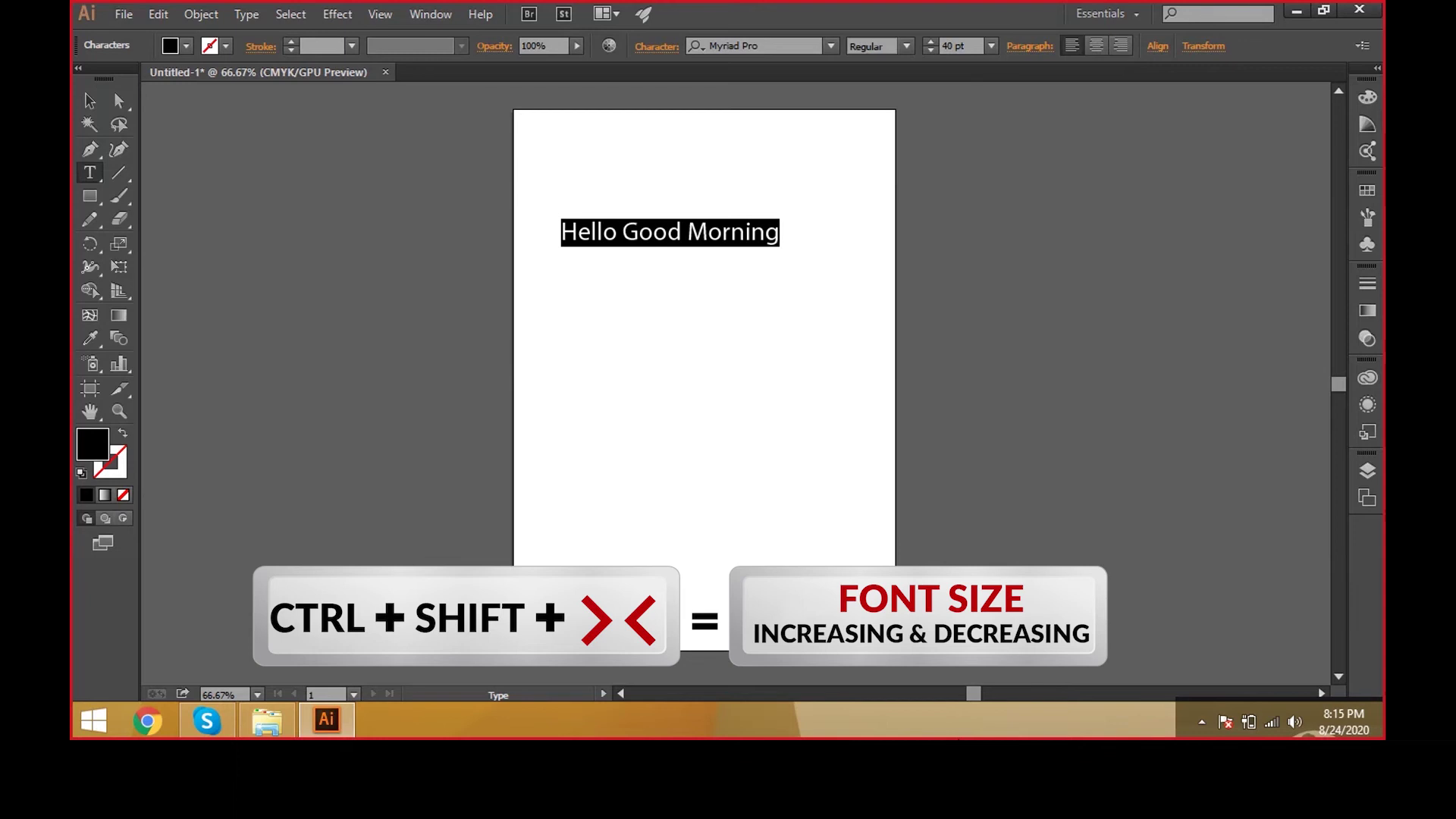
- Vary the selected greeting's font size up and down, ending at 48 pt
key(ctrl+shift+period)
key(ctrl+shift+period)
key(ctrl+shift+period)
key(ctrl+shift+period)
key(ctrl+shift+period)
key(ctrl+shift+comma)
key(ctrl+shift+comma)
key(ctrl+shift+comma)
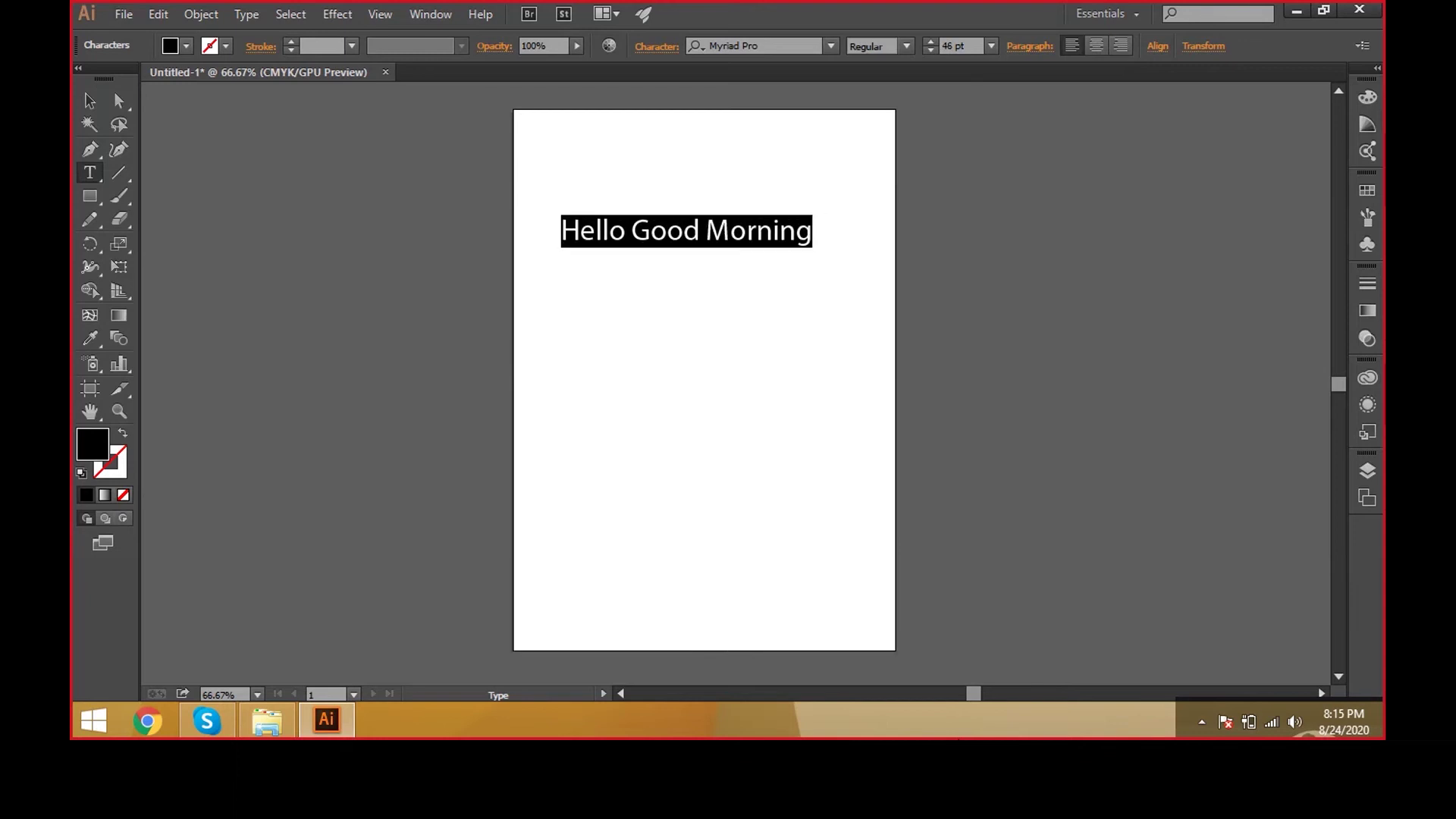
key(ctrl+shift+period)
key(ctrl+shift+period)
key(ctrl+shift+period)
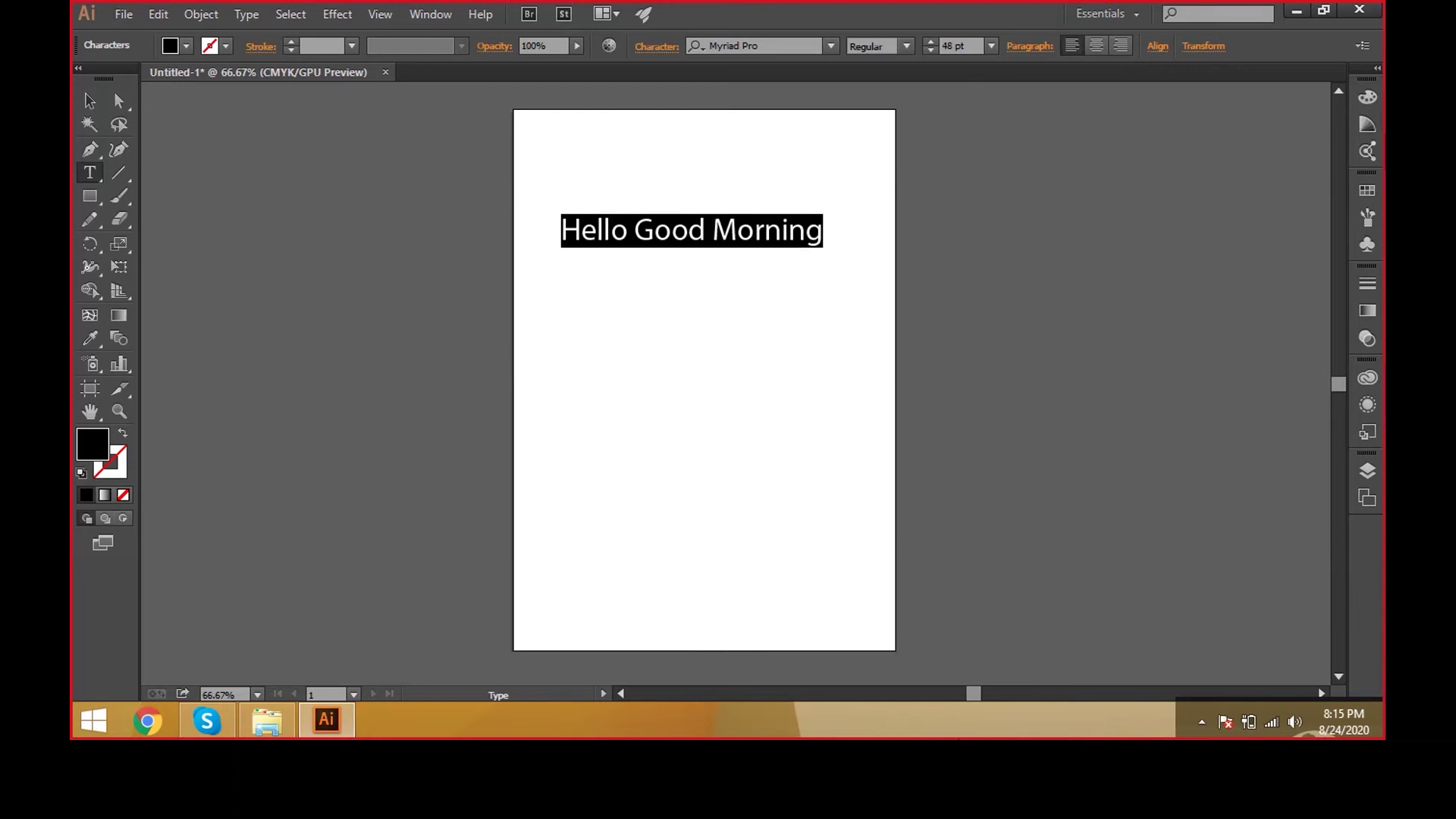
- Add a second line reading "Hello Good Afternoon" below the "Hello Good Morning" line
click(824, 230)
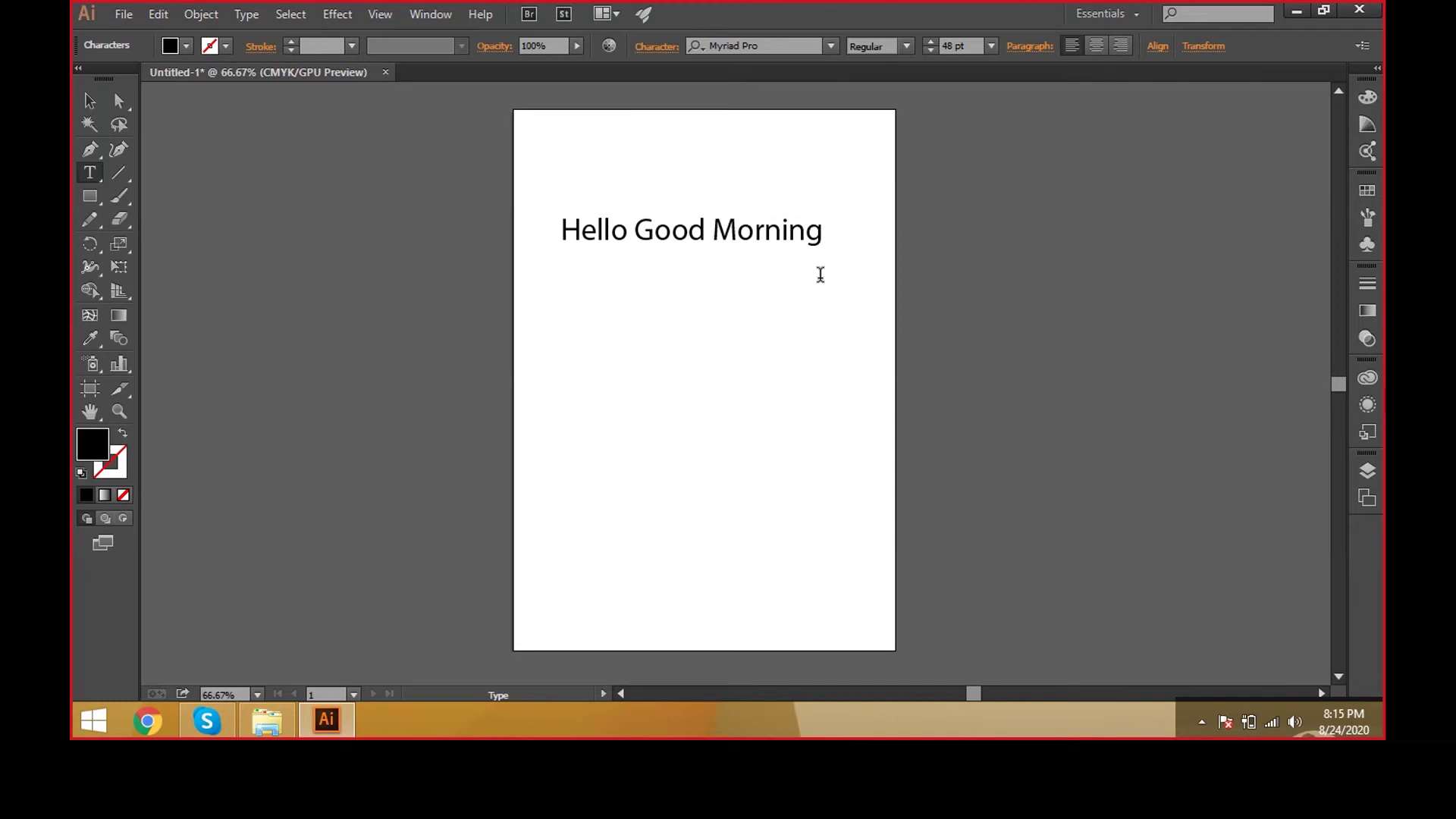
key(Return)
text(Hello Good After)
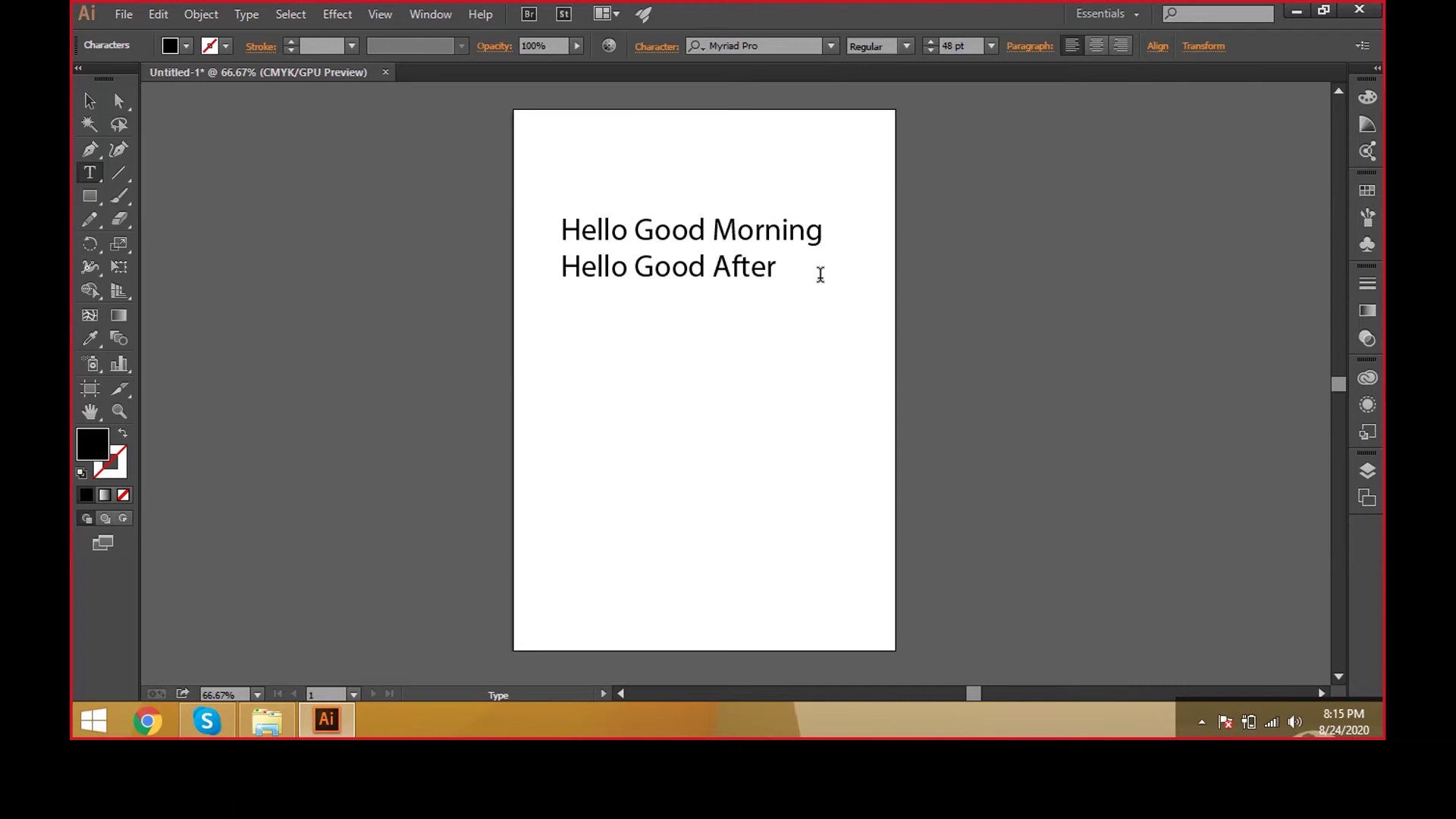
text(noon)
- Add a third line reading "Hello Good Evening", correcting the typing mistakes in the last word
key(Return)
text(Hello)
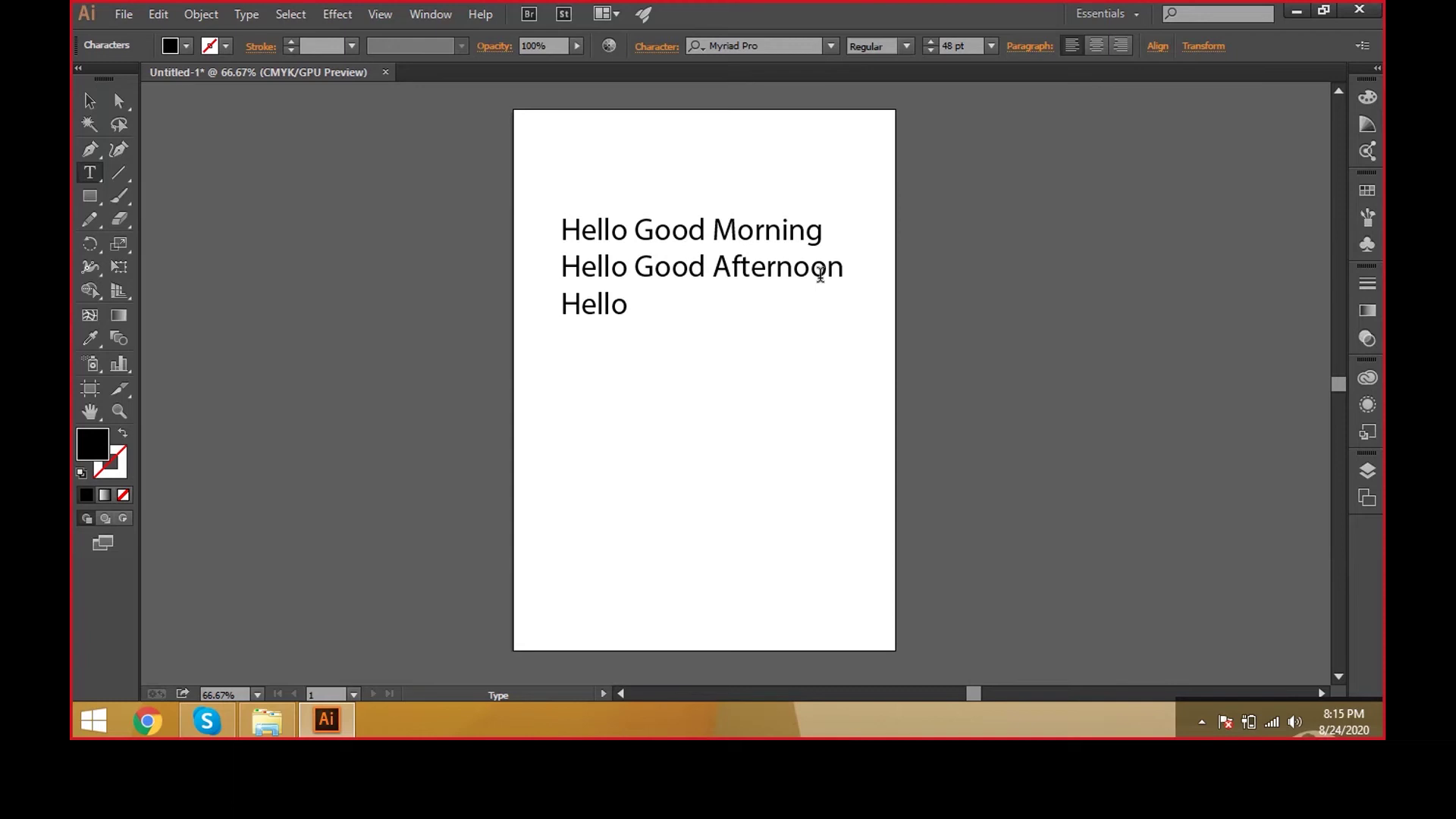
text( Good eVe)
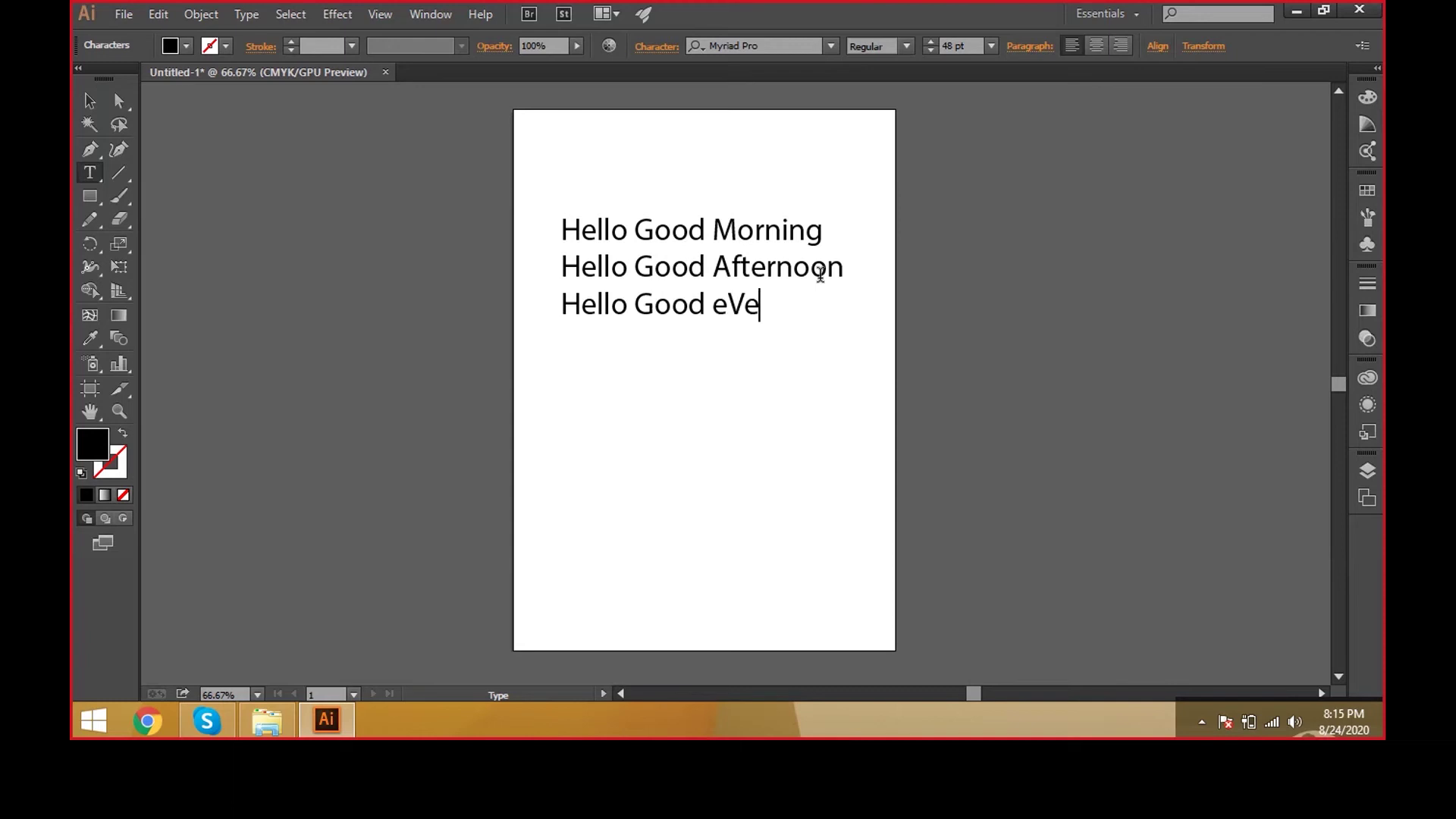
key(BackSpace)
key(BackSpace)
key(BackSpace)
text(Evenn)
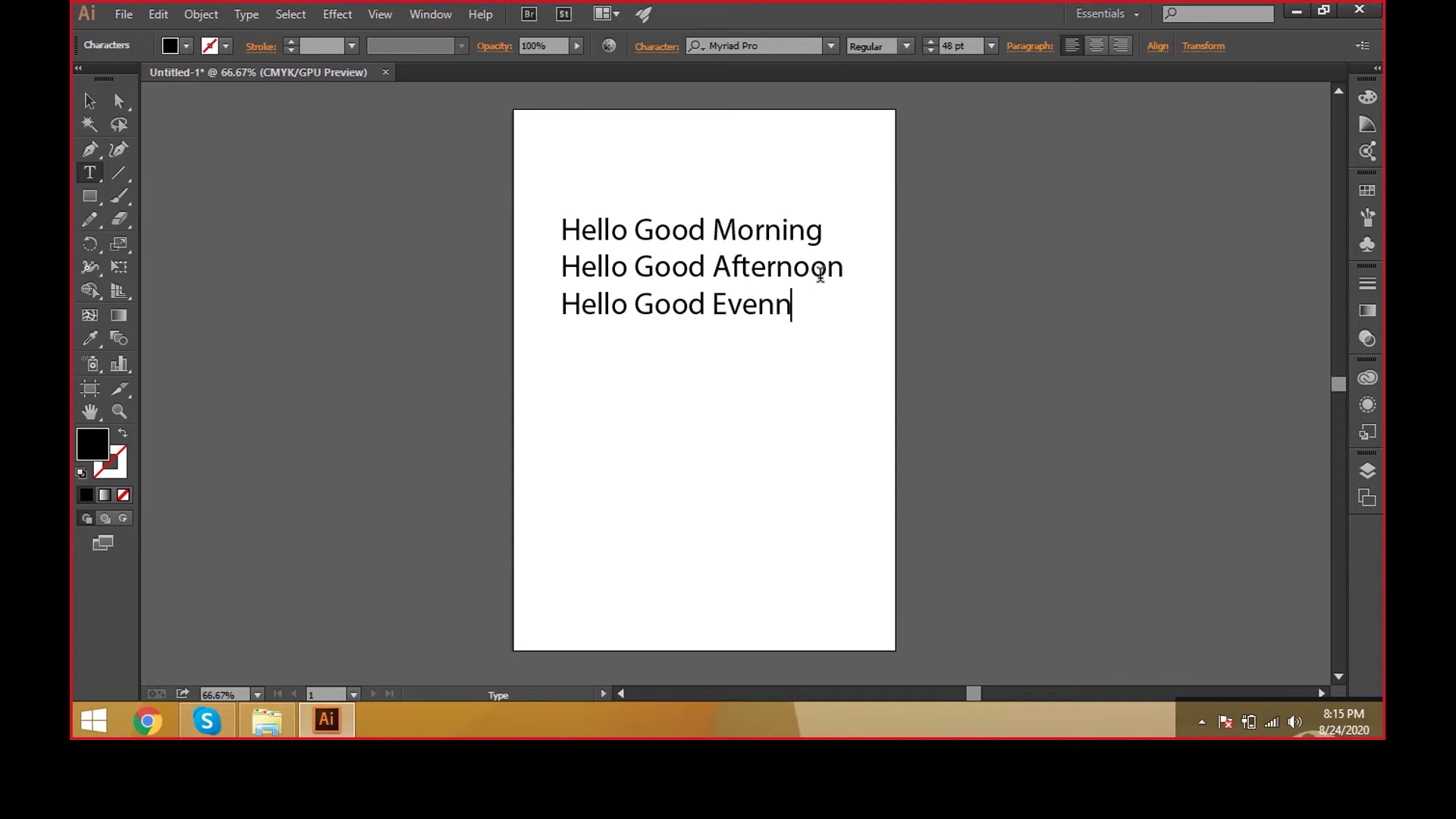
key(BackSpace)
text(ing)
- Select all three greeting lines and change their font to Nueva Std Bold
drag(98, 172, 183, 171)
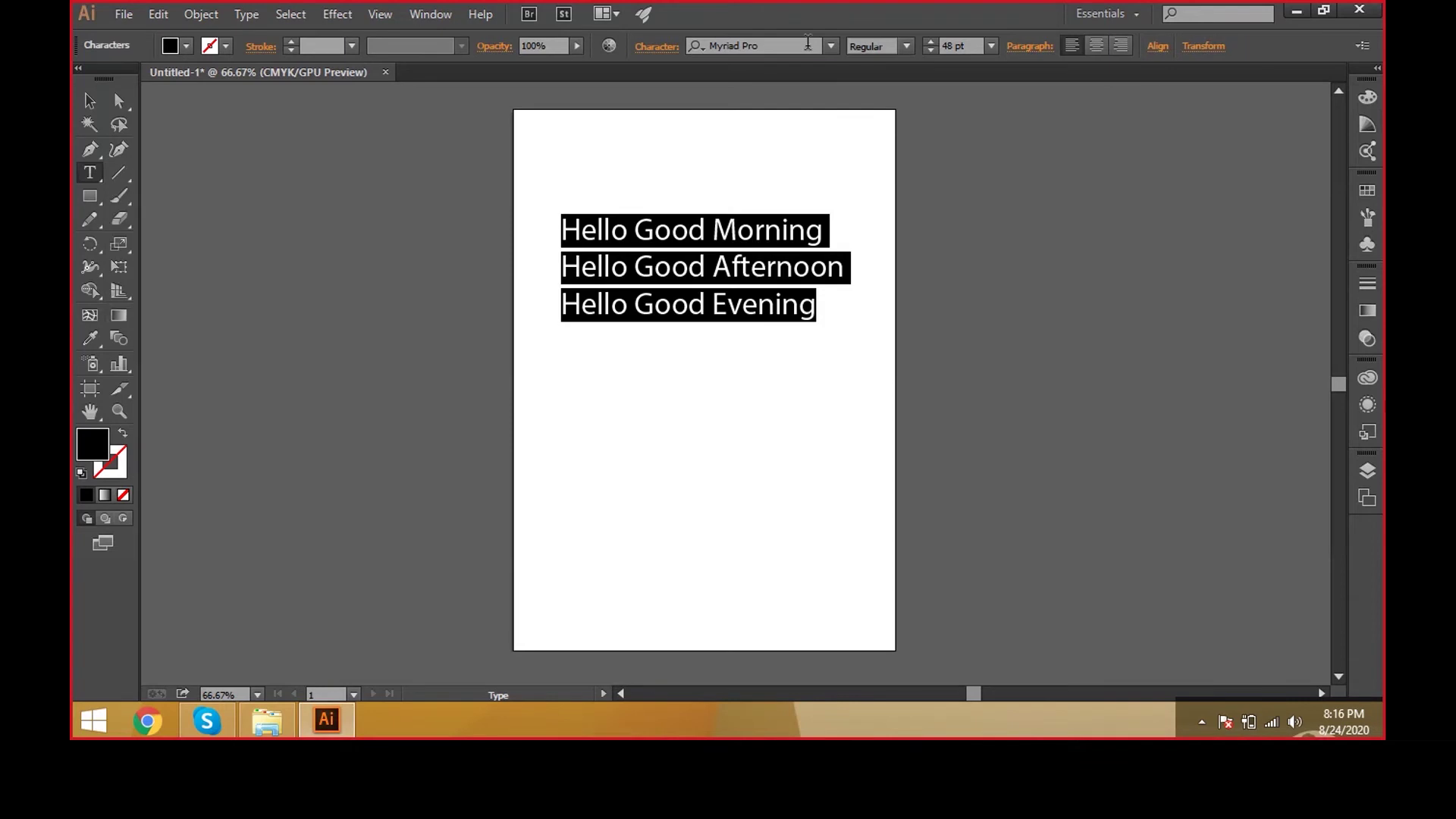
click(831, 49)
click(831, 49)
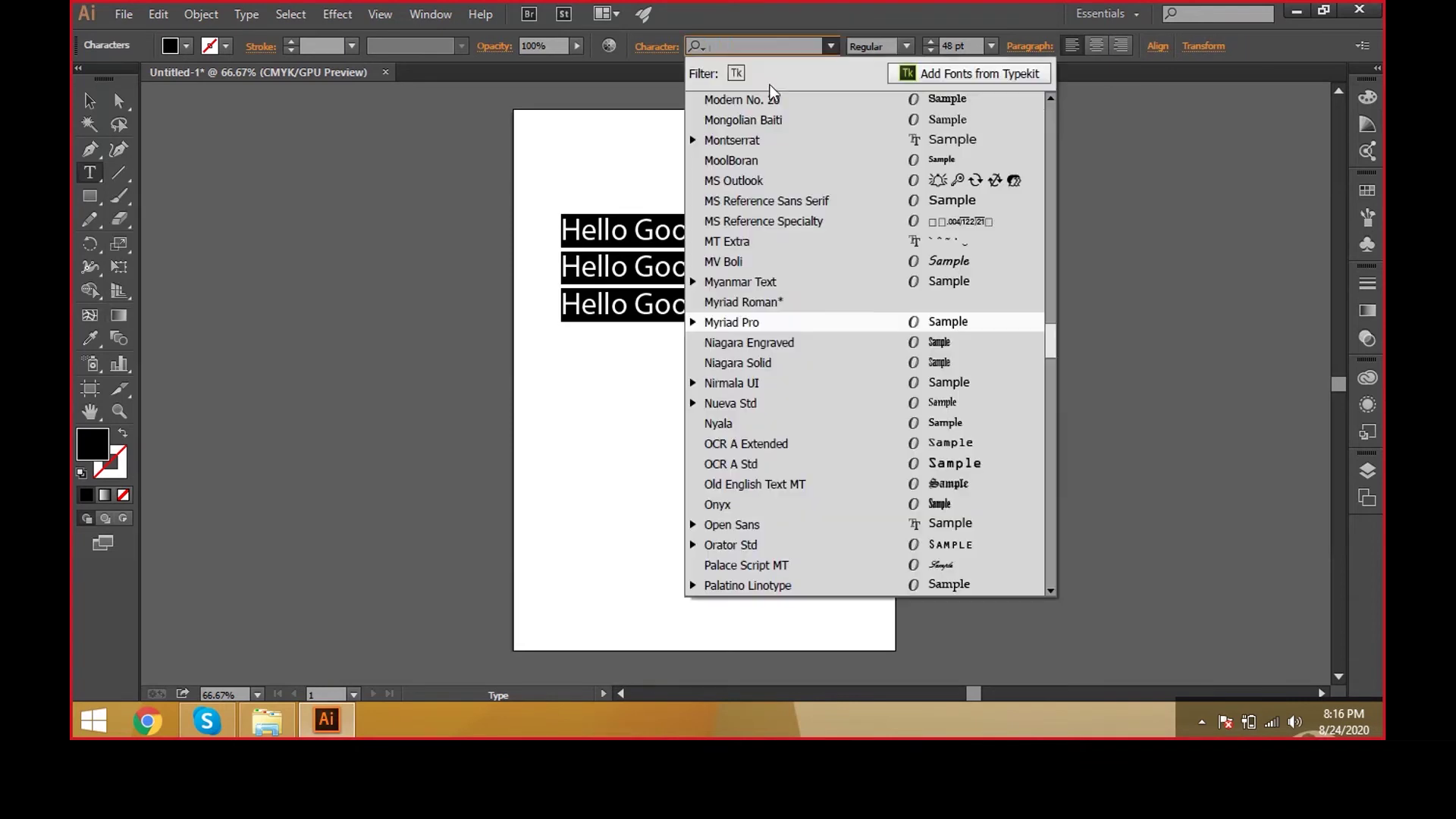
click(800, 407)
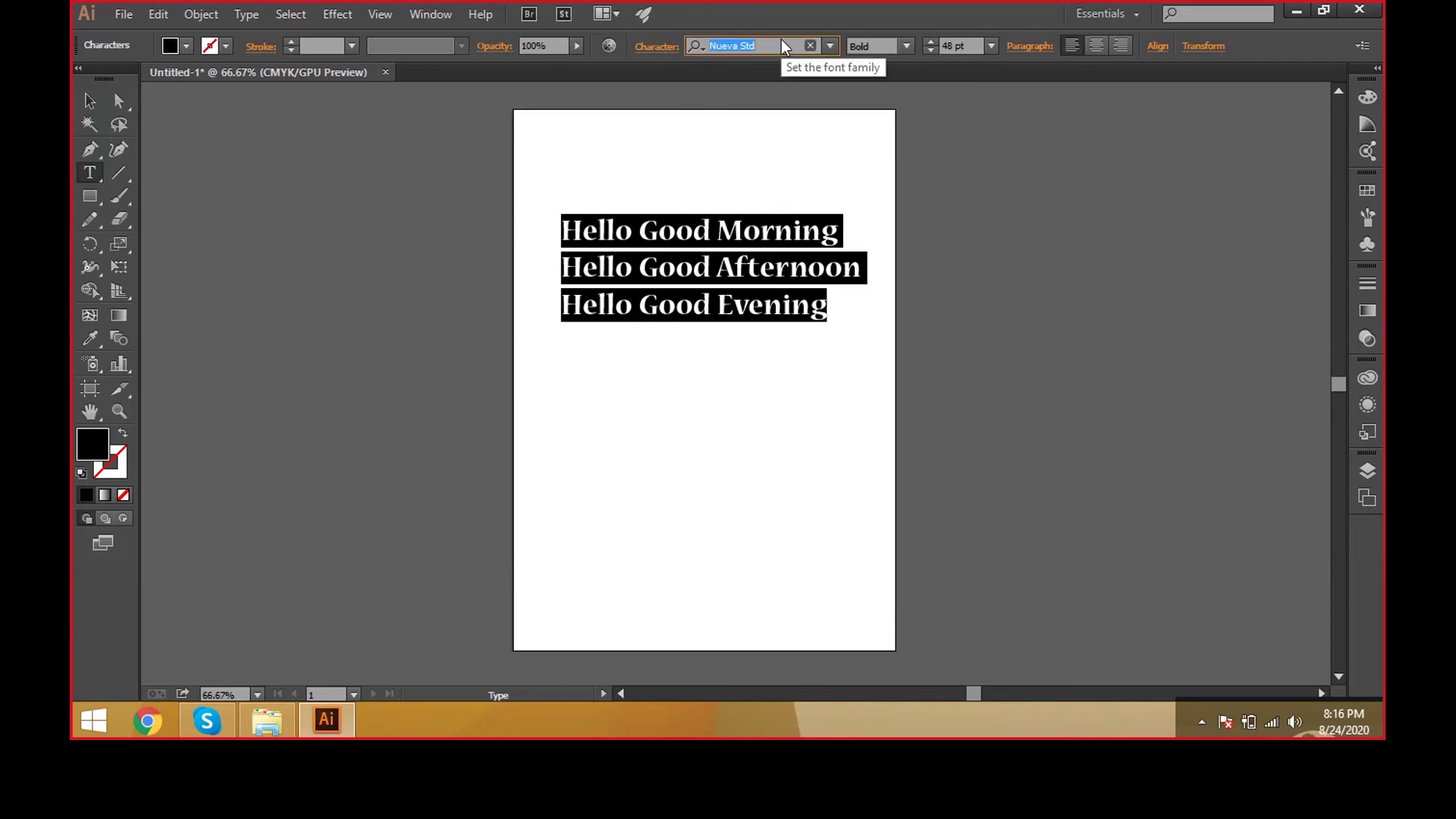
- Change the font of the three selected greeting lines to Roboto with the Light style
text(R)
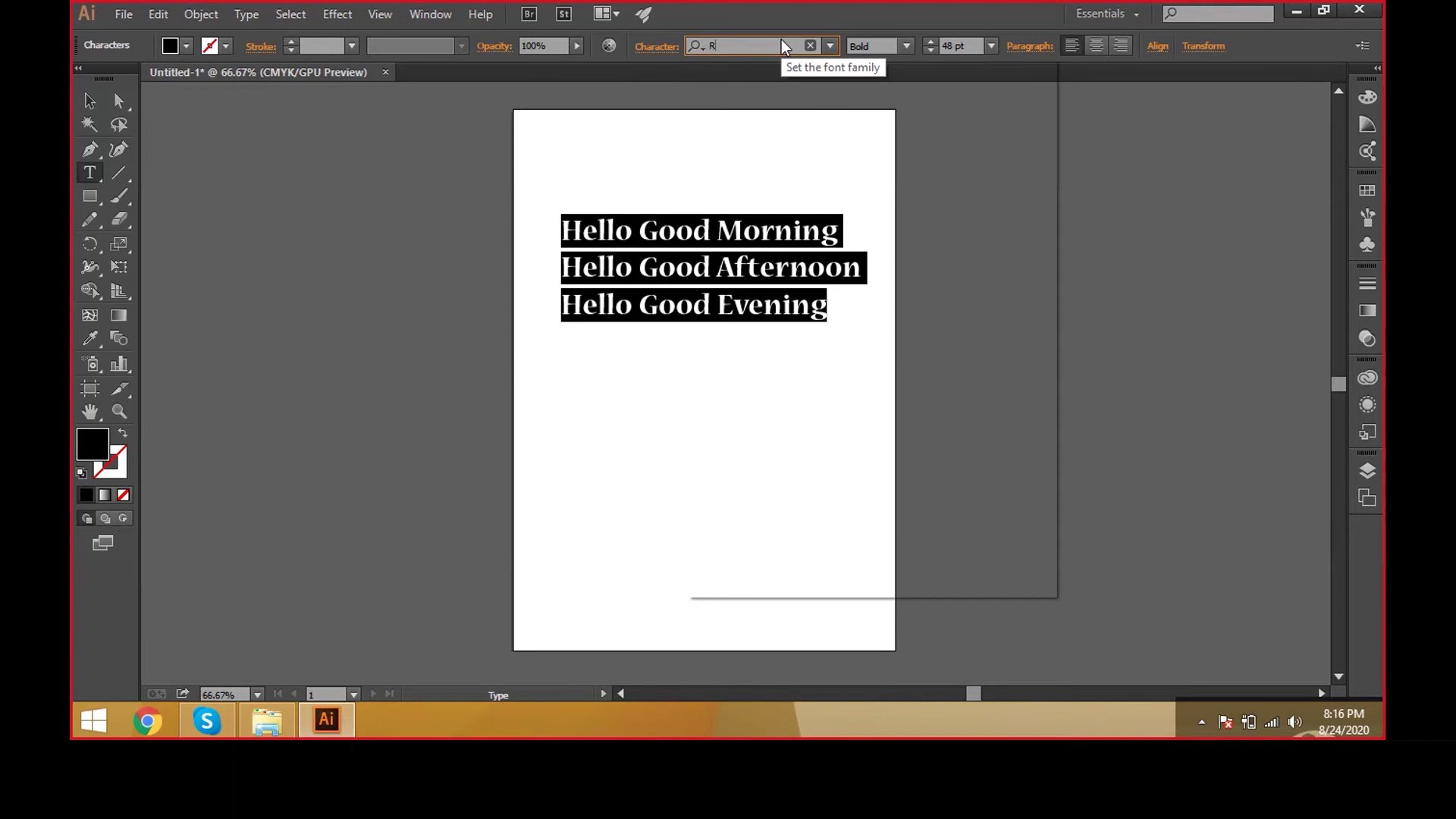
text(obo)
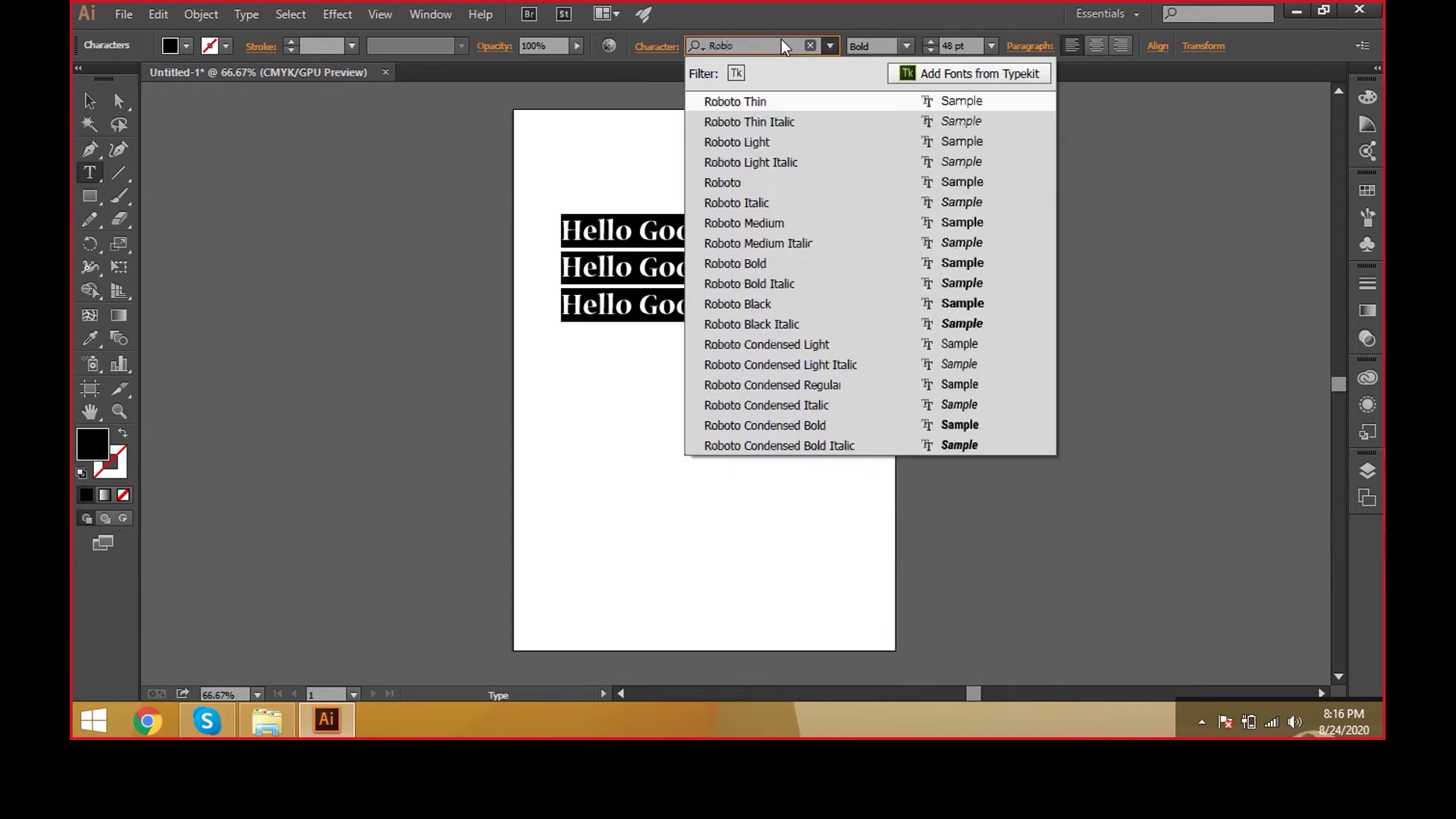
click(784, 185)
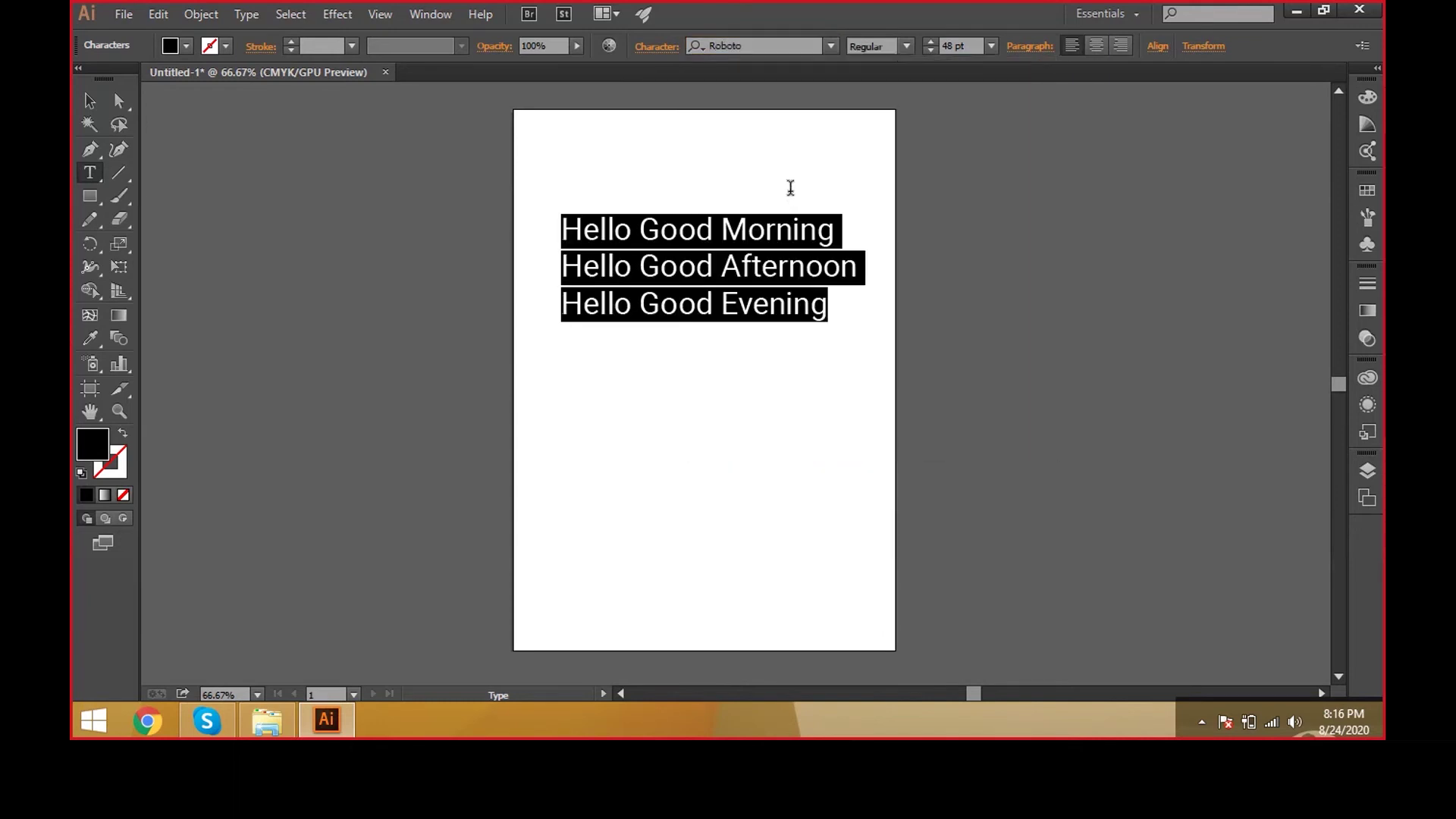
click(900, 47)
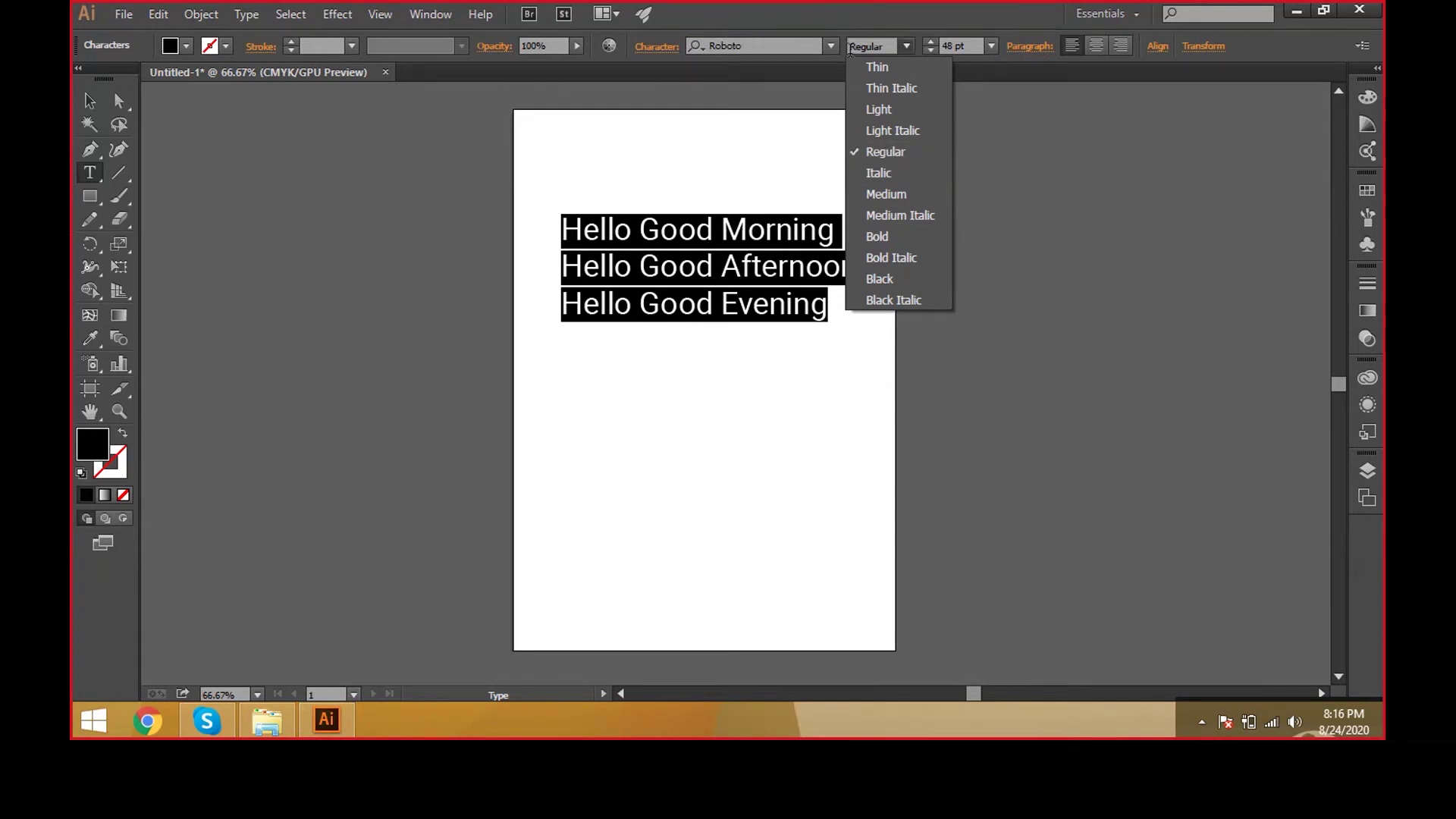
click(880, 109)
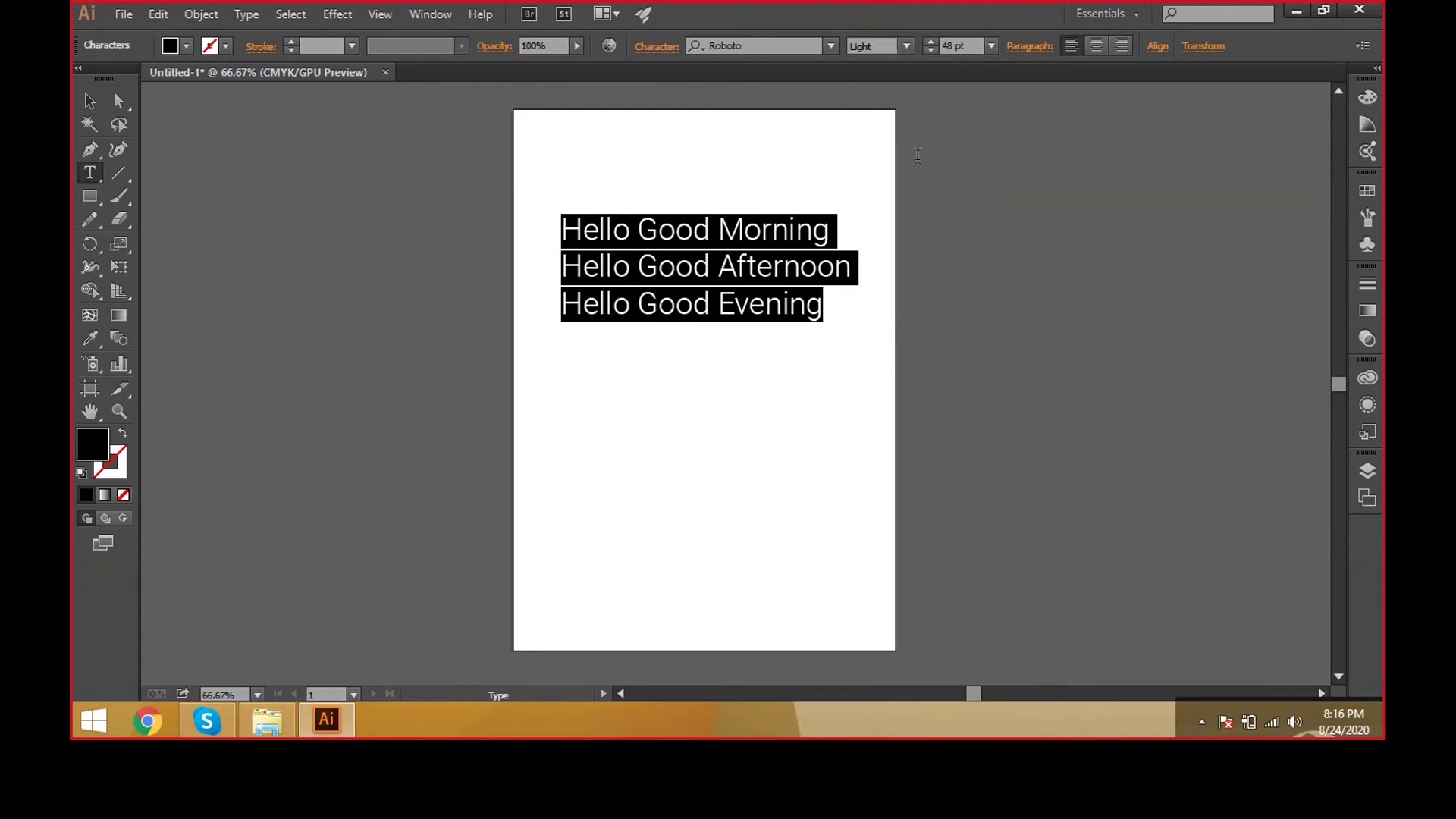
- Set the words "Morning", "Afternoon" and "Evening" to the Bold font style
double_click(770, 229)
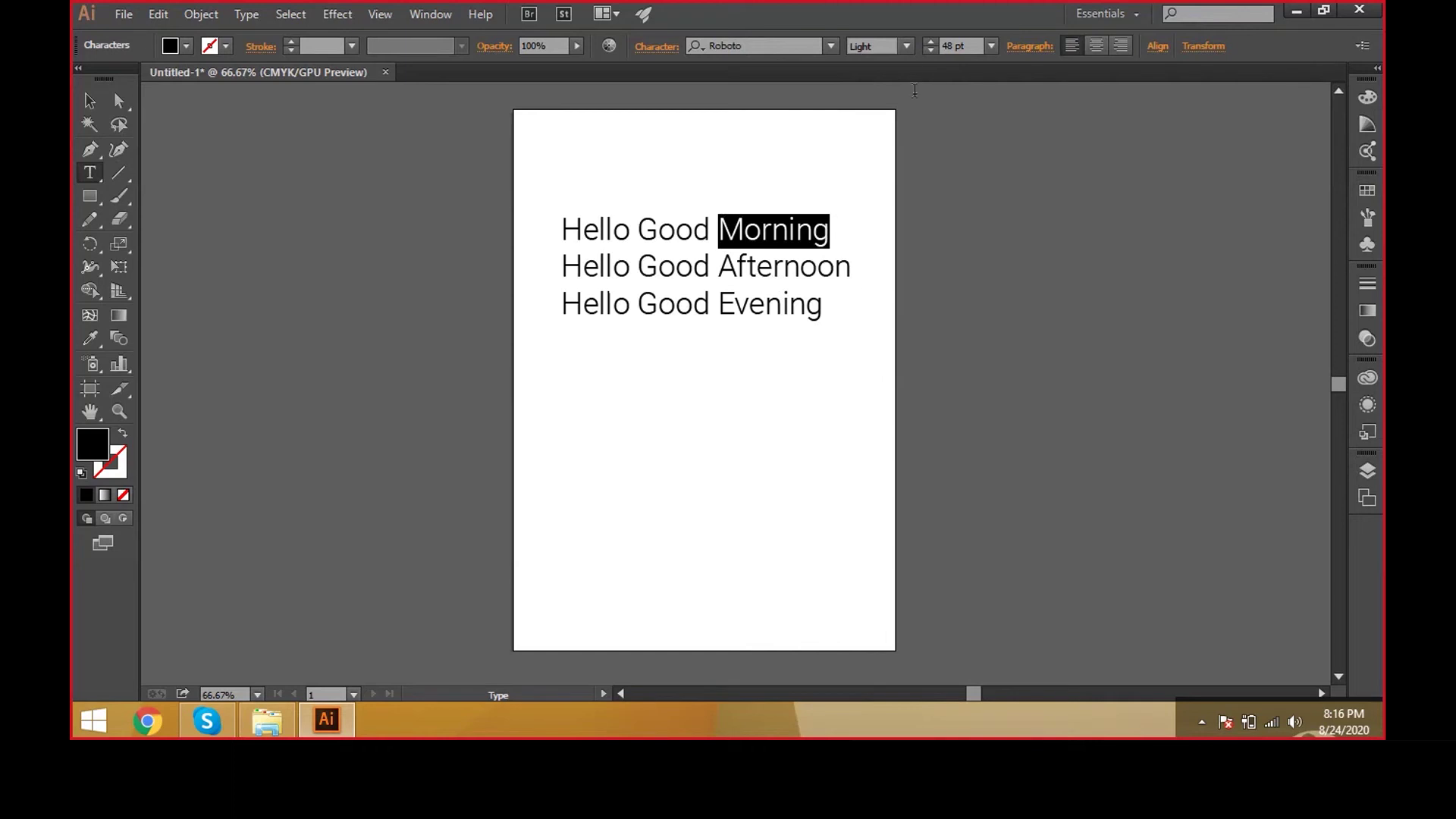
click(906, 46)
click(876, 236)
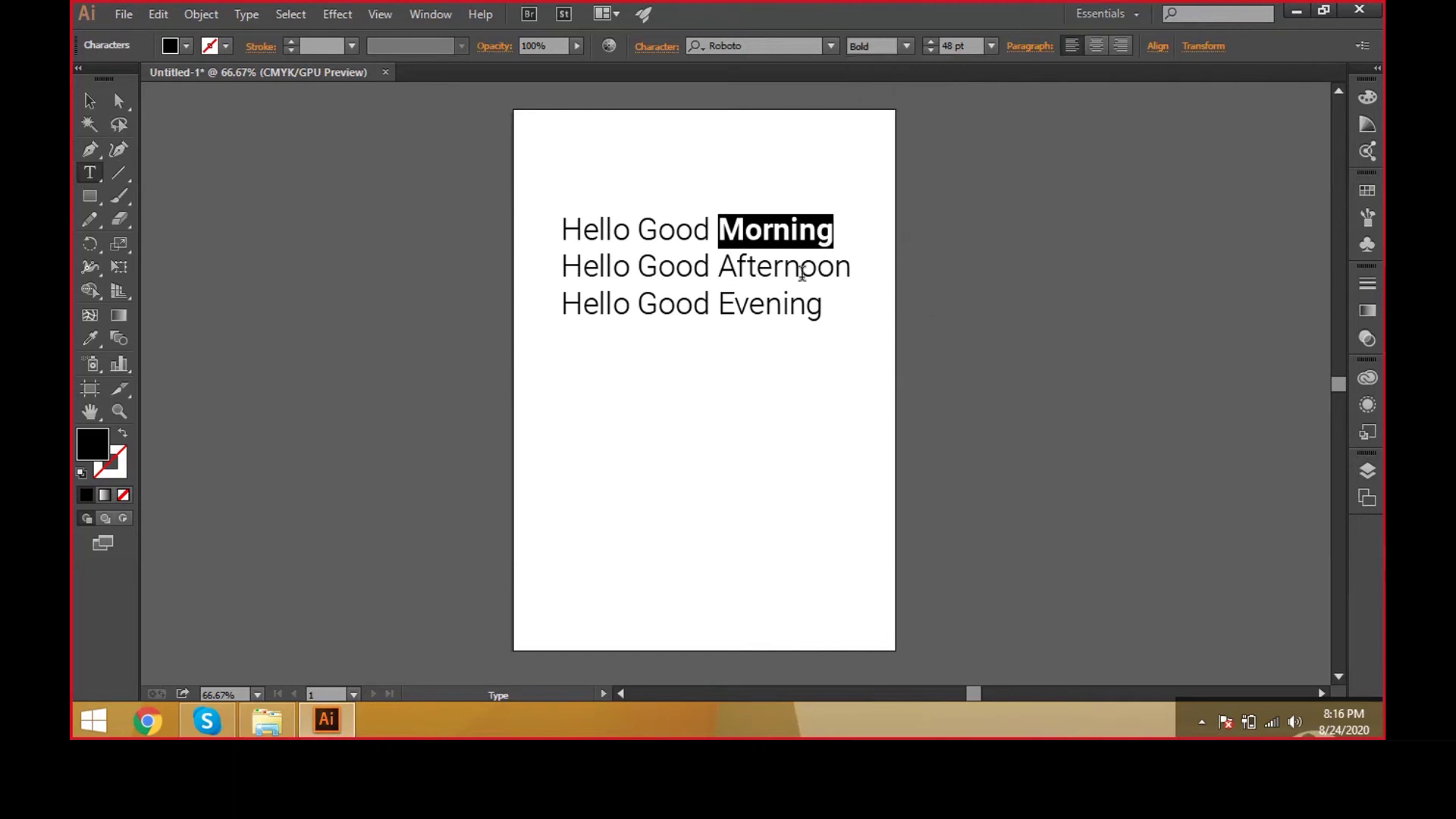
click(839, 277)
drag(851, 271, 718, 266)
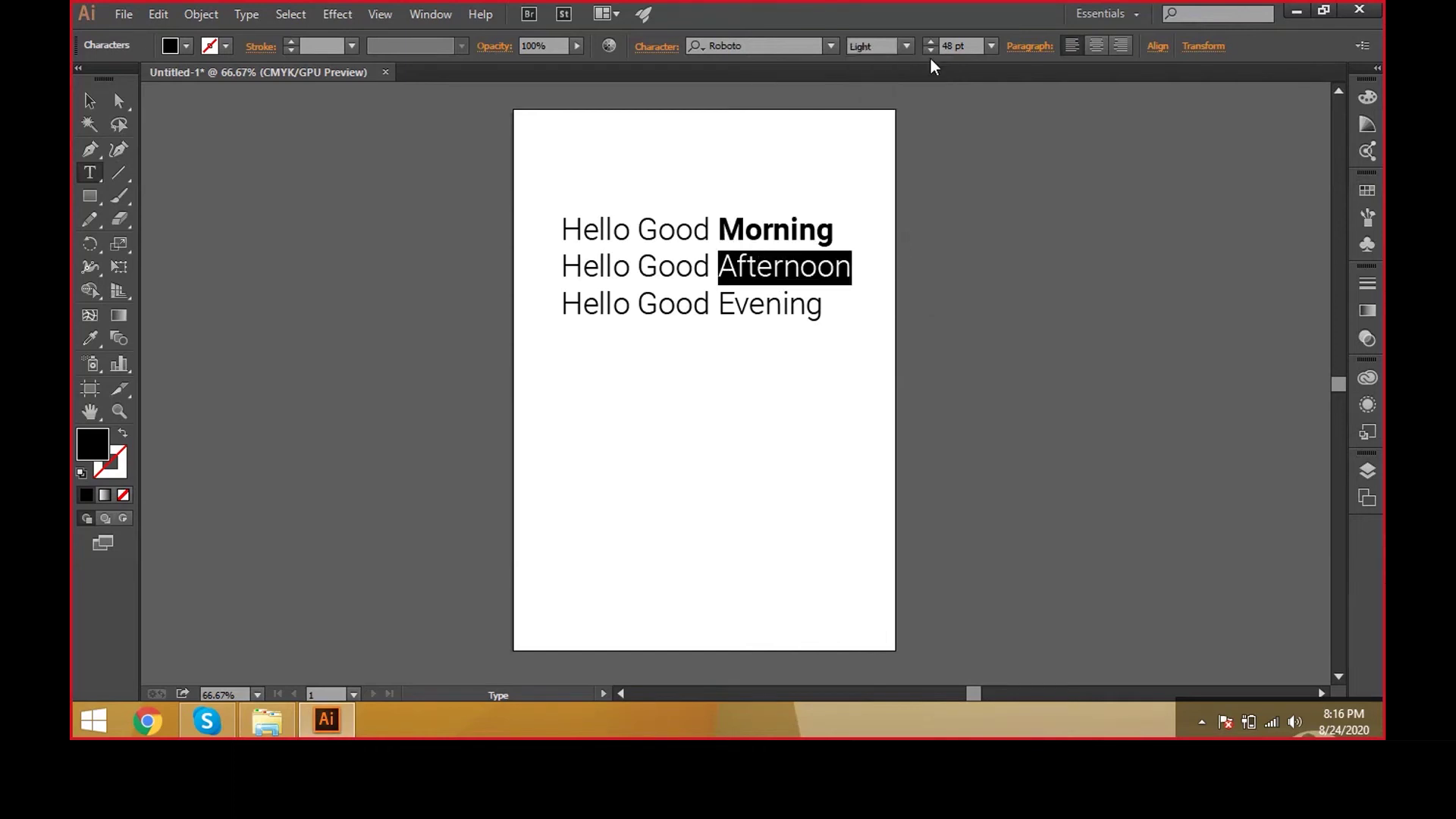
click(906, 46)
click(876, 236)
drag(825, 305, 711, 303)
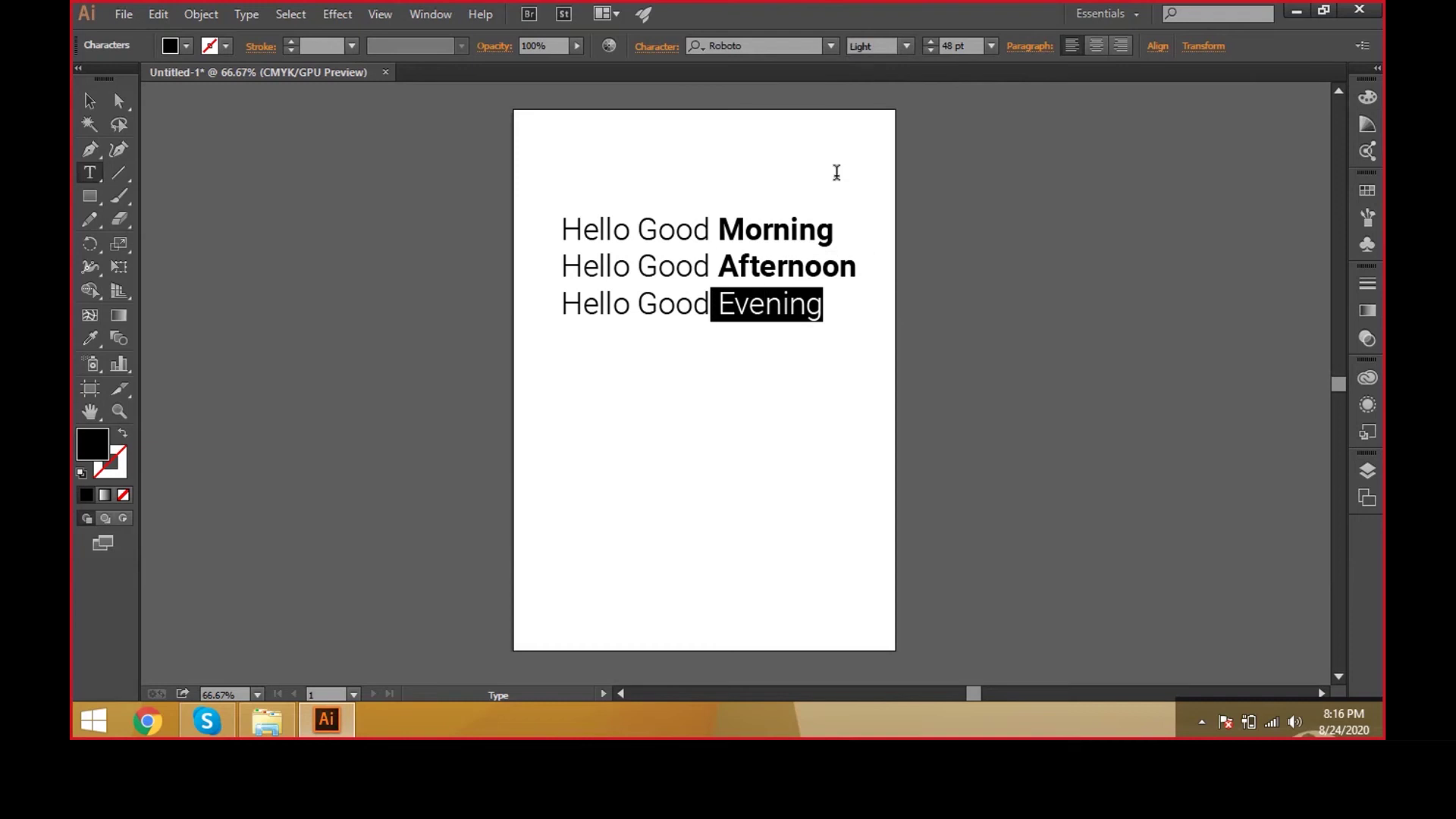
click(908, 46)
click(872, 235)
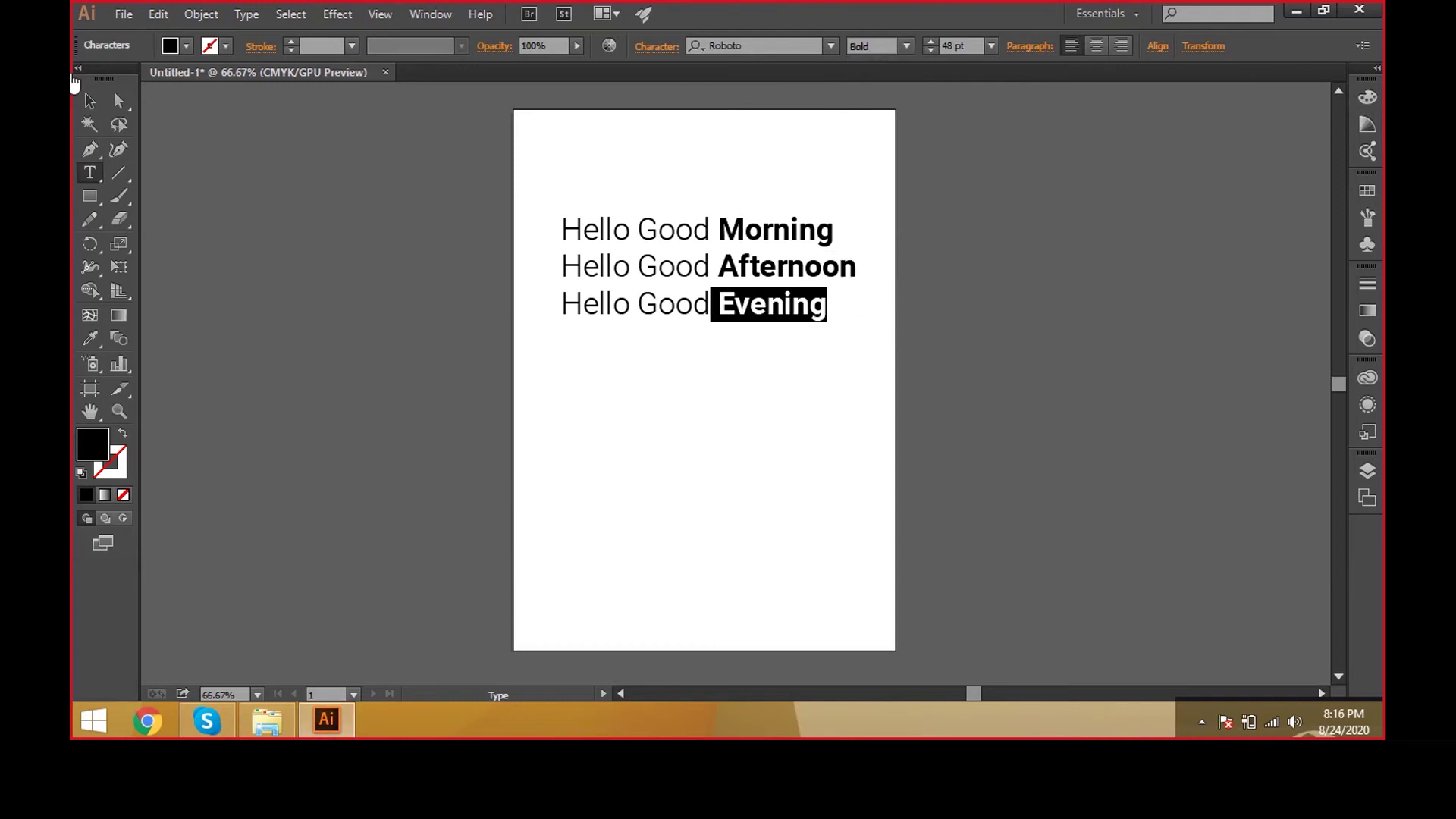
- Move the greeting text up the page and place a black rectangle about 3.46 by 3.15 in below it
click(89, 102)
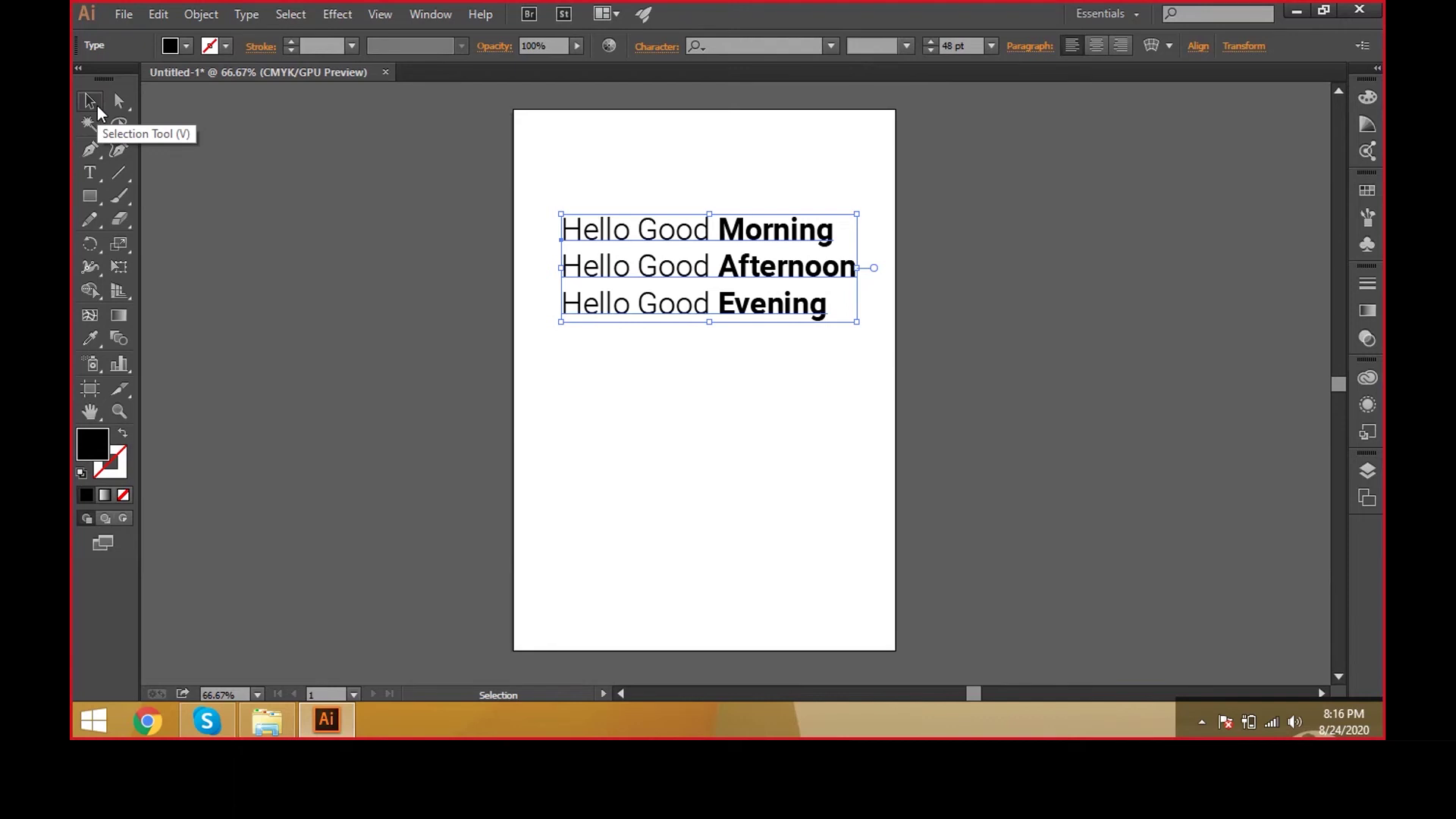
drag(315, 174, 702, 239)
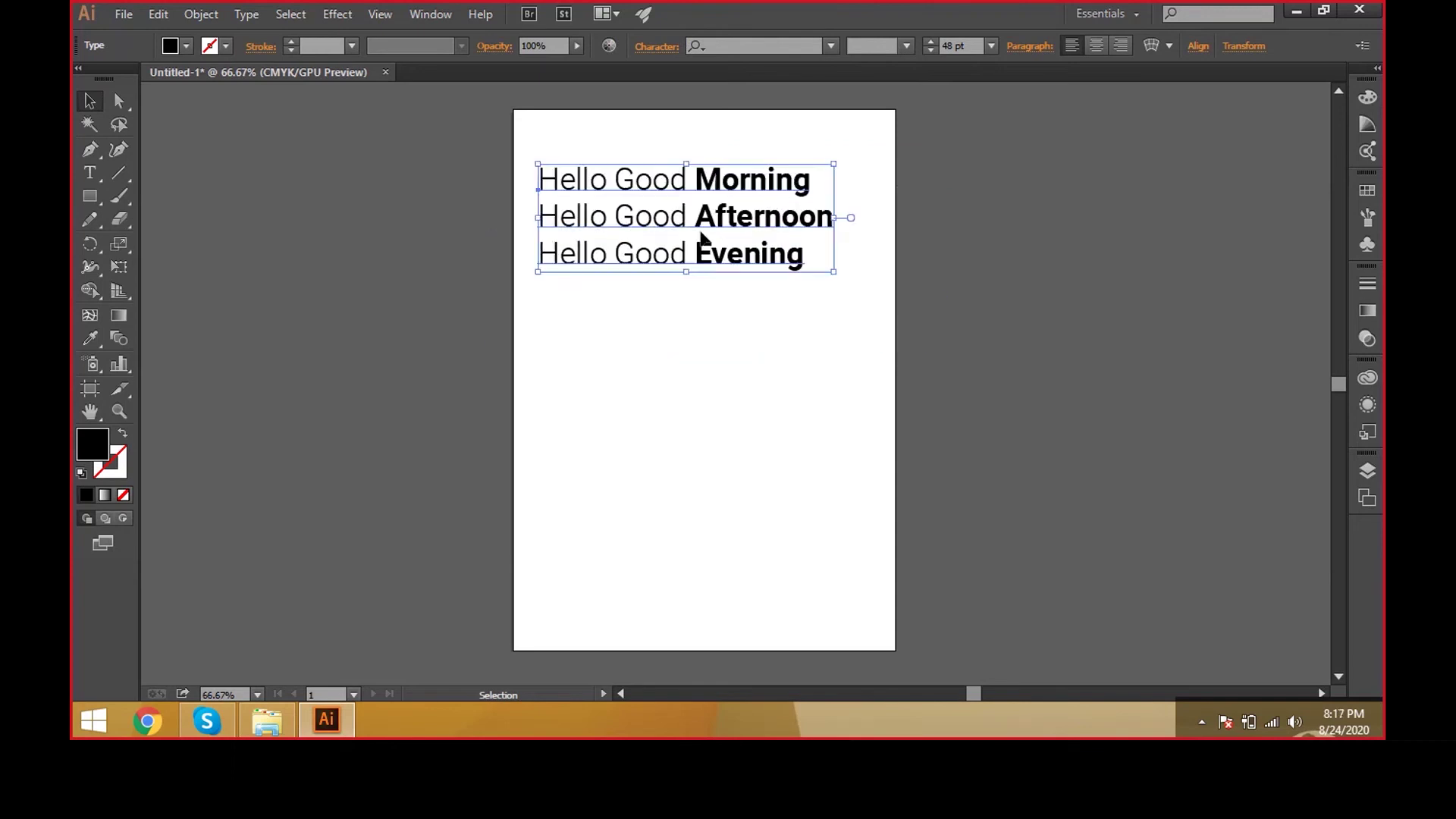
drag(89, 195, 137, 196)
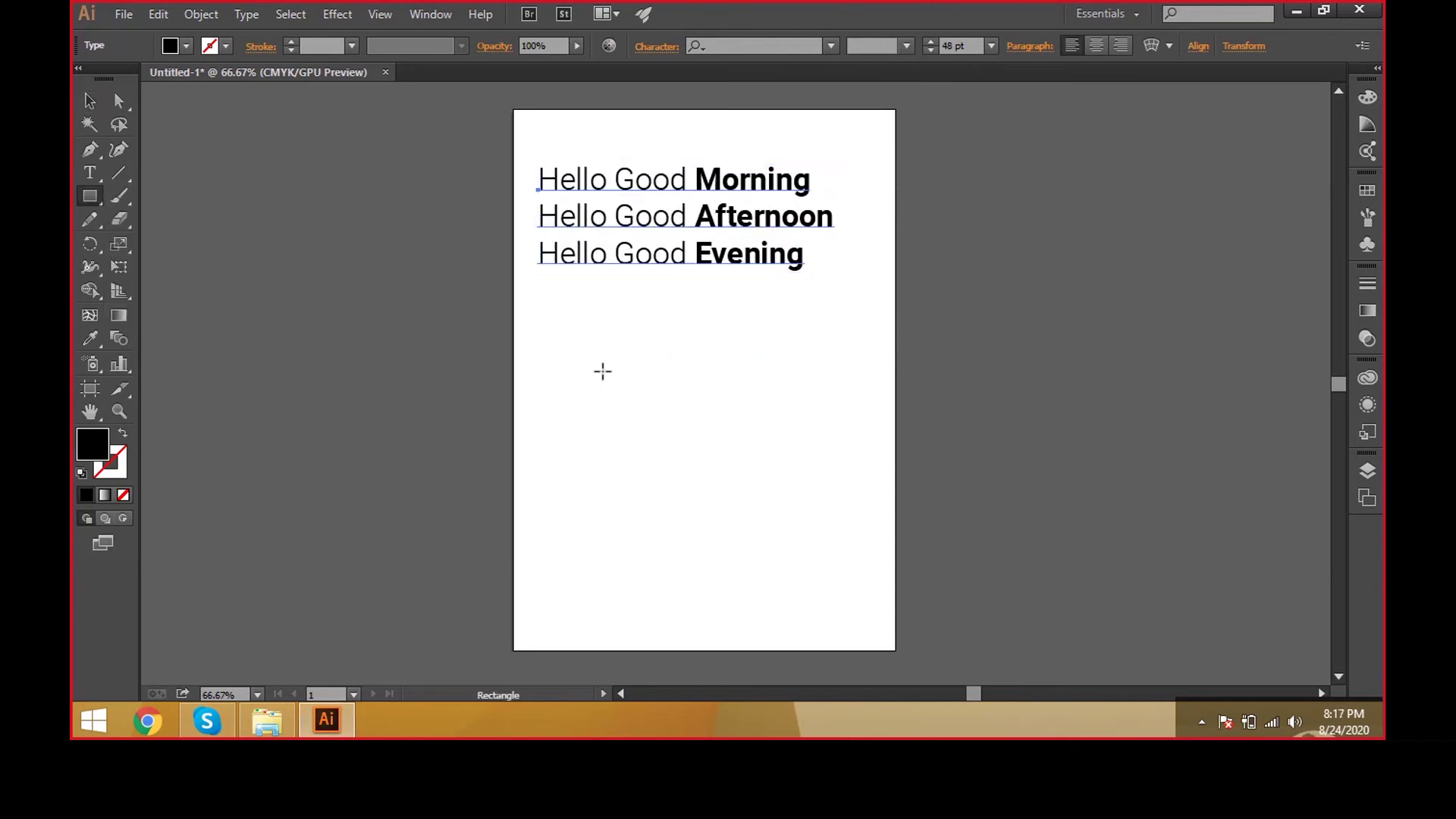
drag(558, 322, 718, 468)
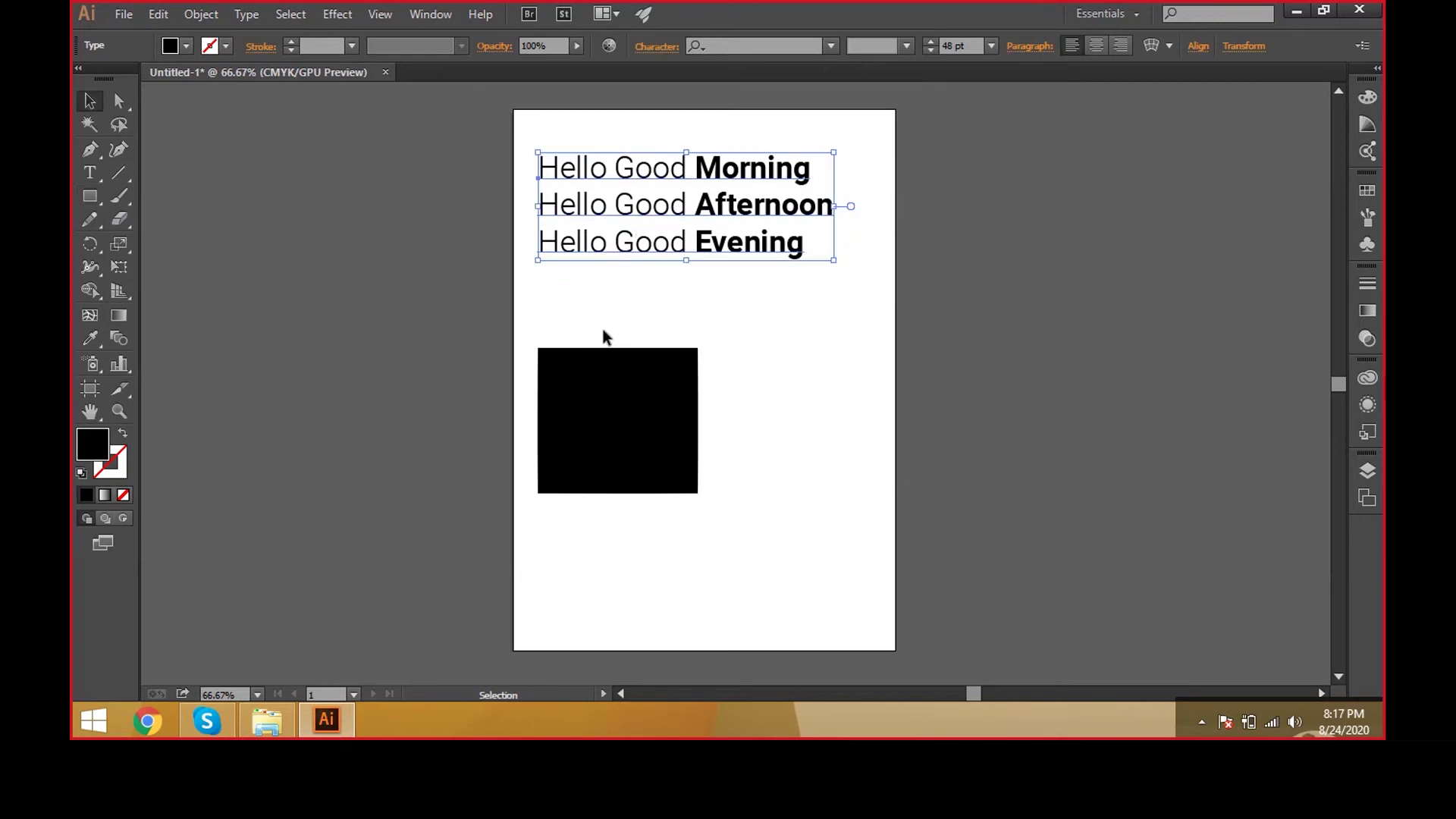
drag(617, 423, 617, 439)
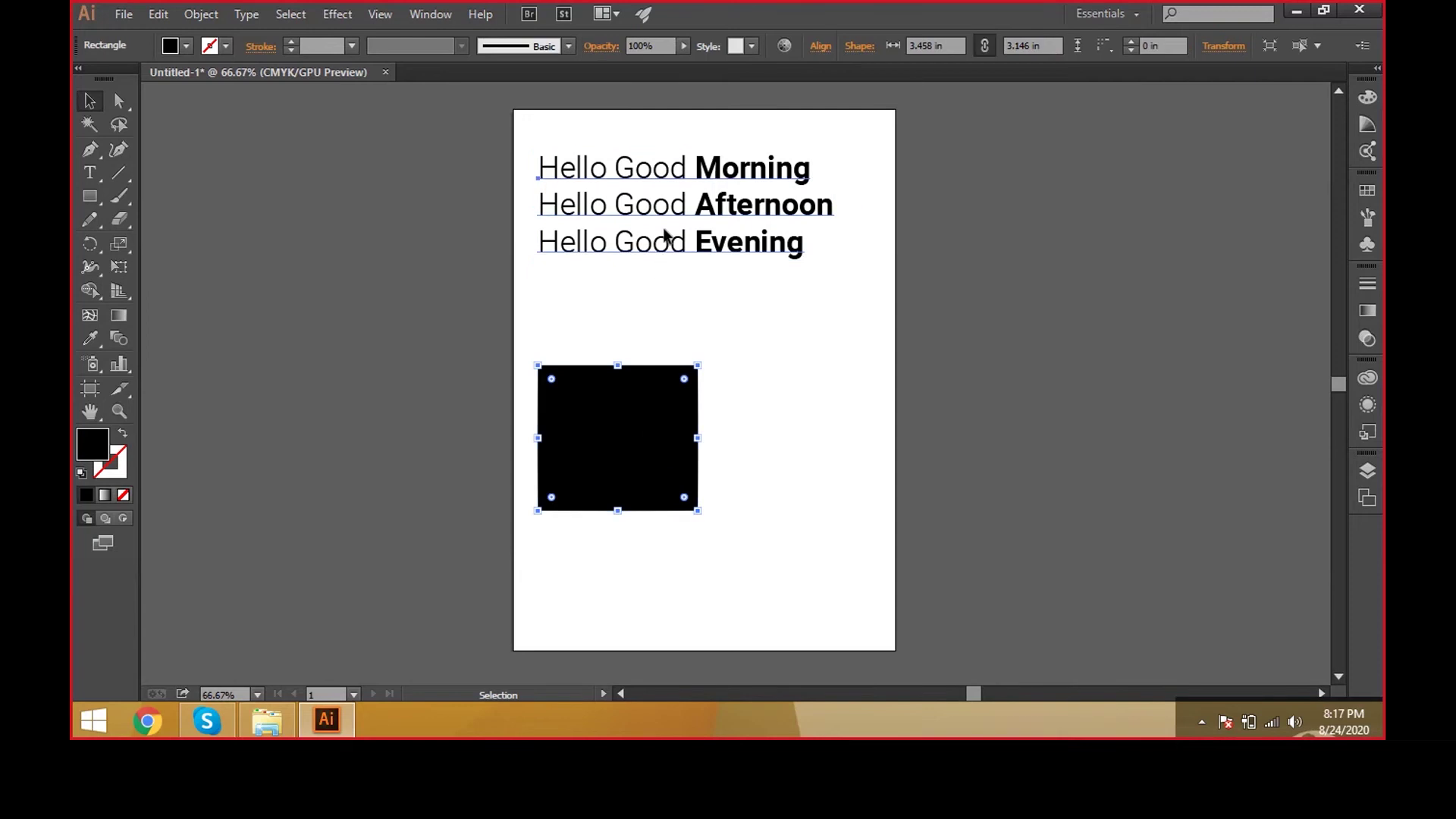
- Select the word "Morning" in the first greeting line and color it teal
click(667, 237)
click(89, 173)
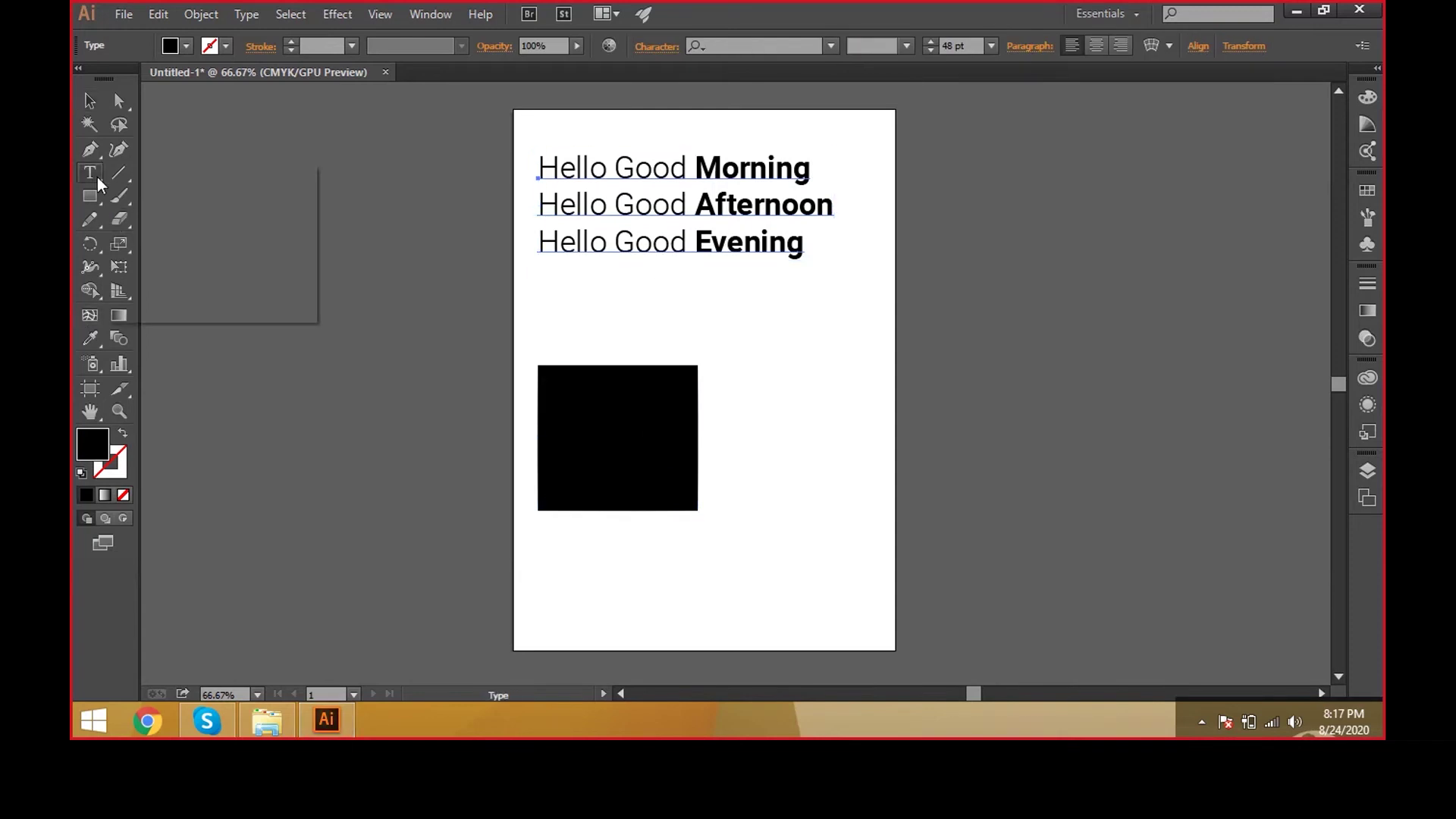
drag(811, 168, 694, 169)
click(186, 46)
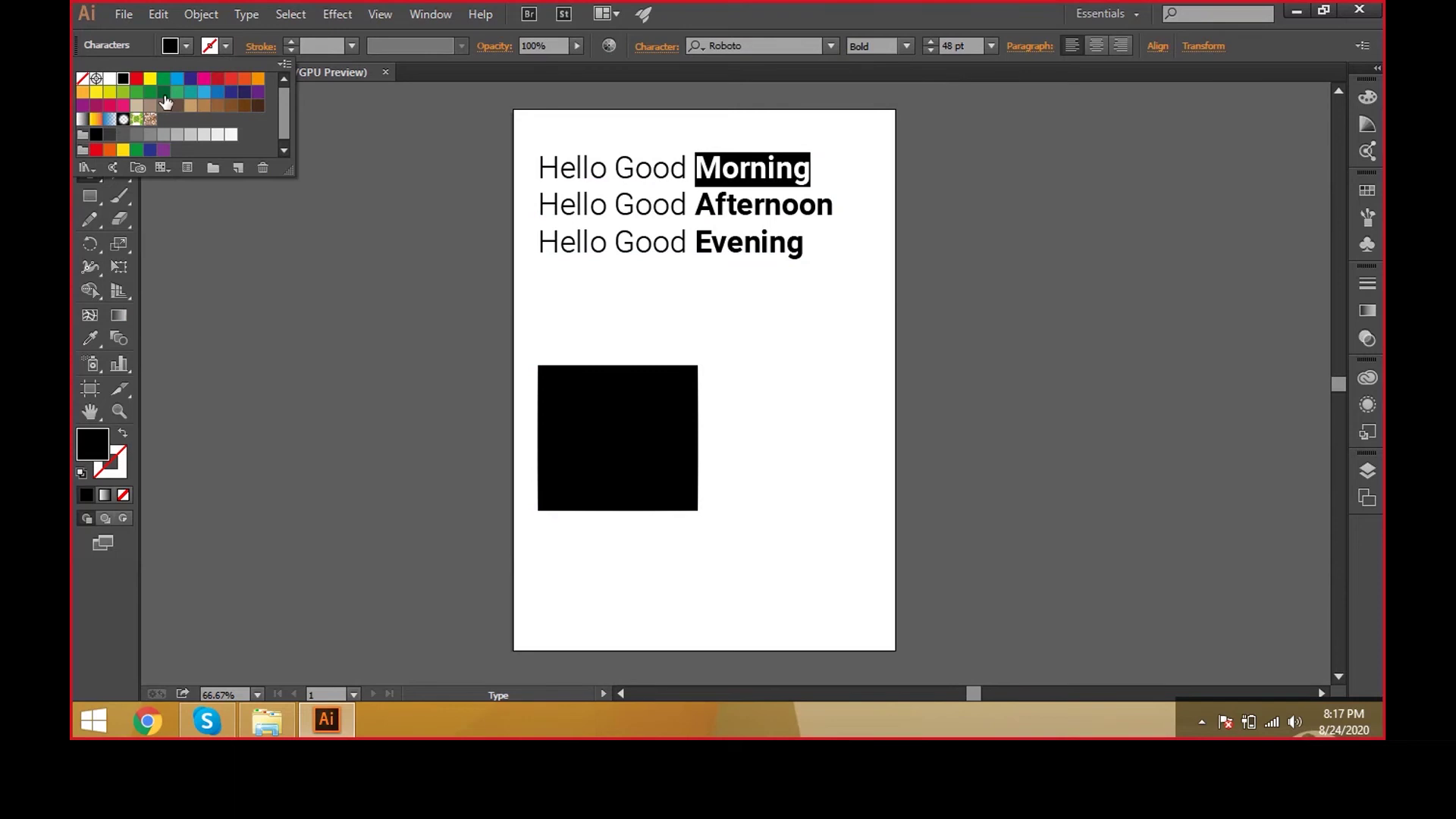
click(190, 93)
click(190, 94)
- Select the word "Afternoon" in the second greeting line and color it pink
click(811, 210)
click(820, 209)
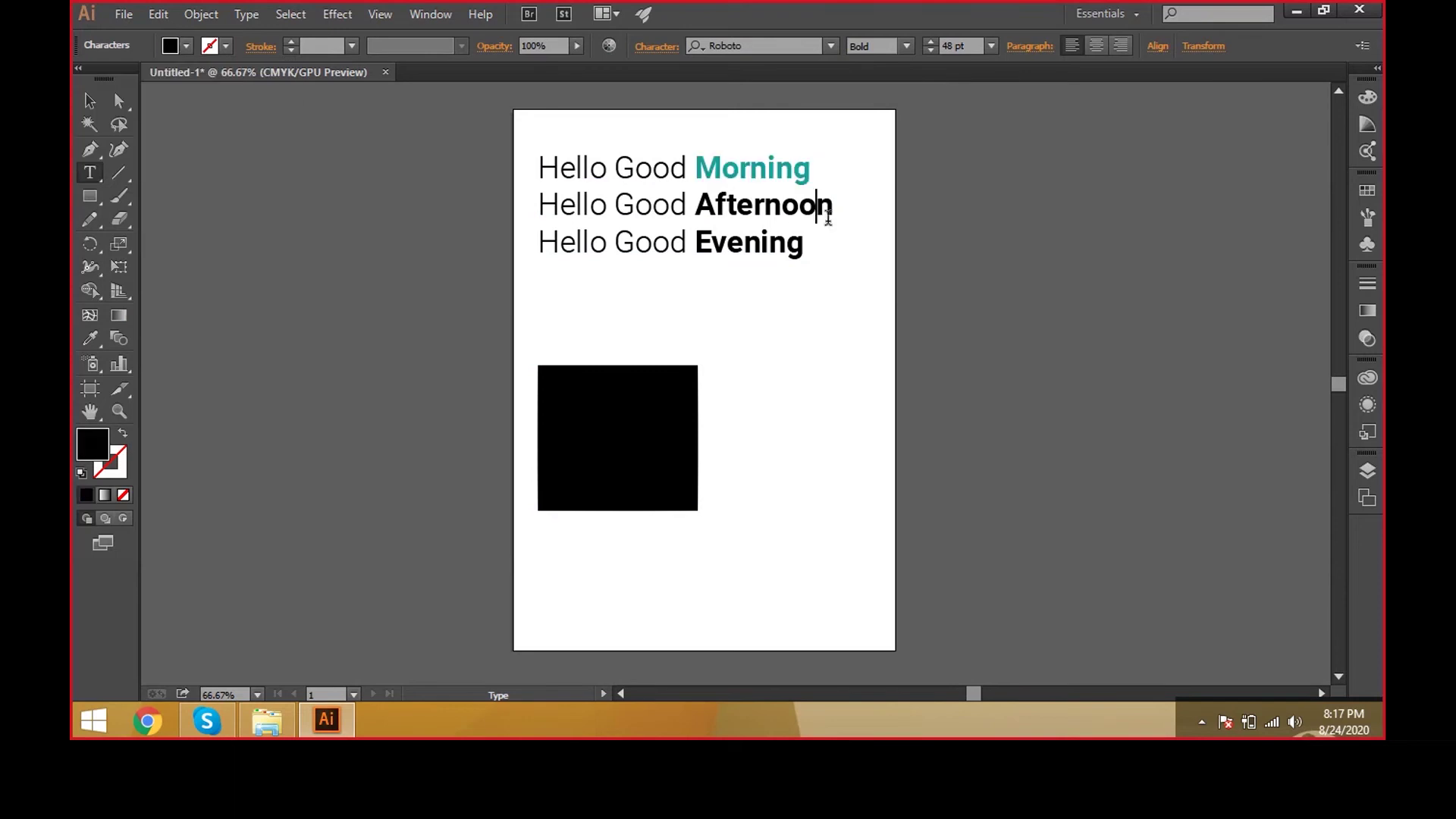
drag(834, 210, 693, 210)
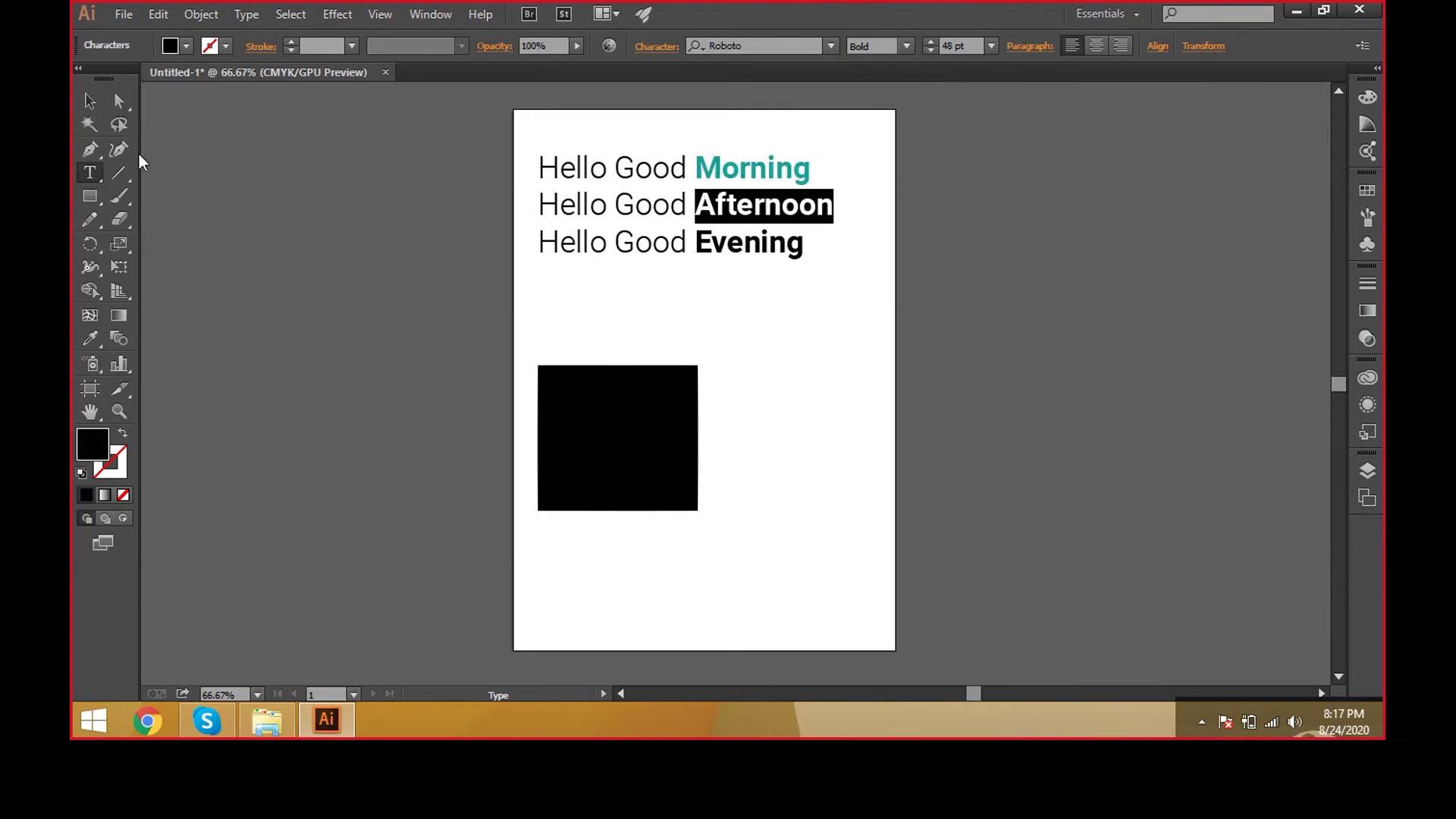
click(175, 47)
click(143, 133)
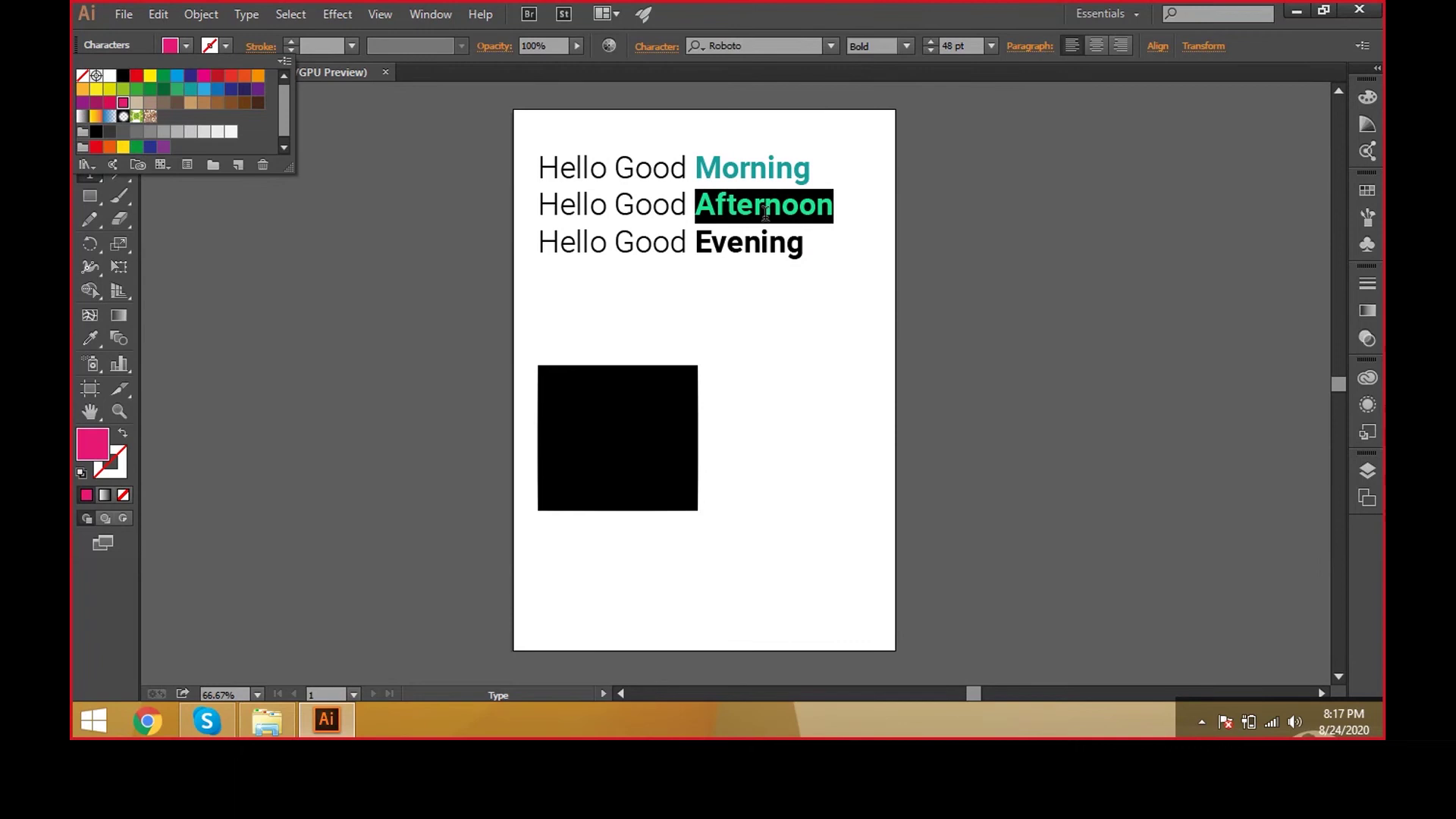
- Color the word "Evening" in the third greeting line red and deselect it
drag(805, 245, 746, 244)
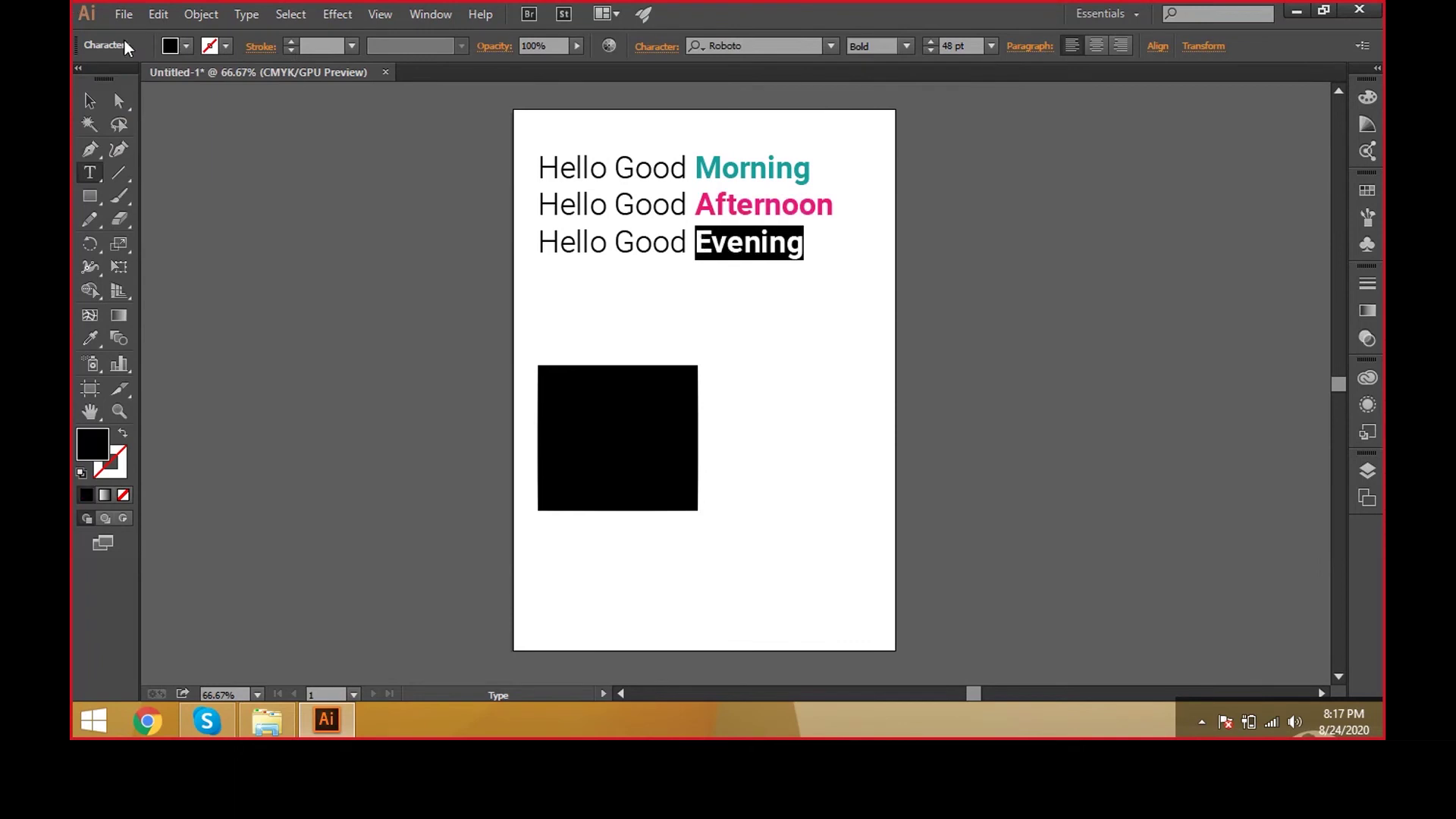
click(185, 47)
click(140, 82)
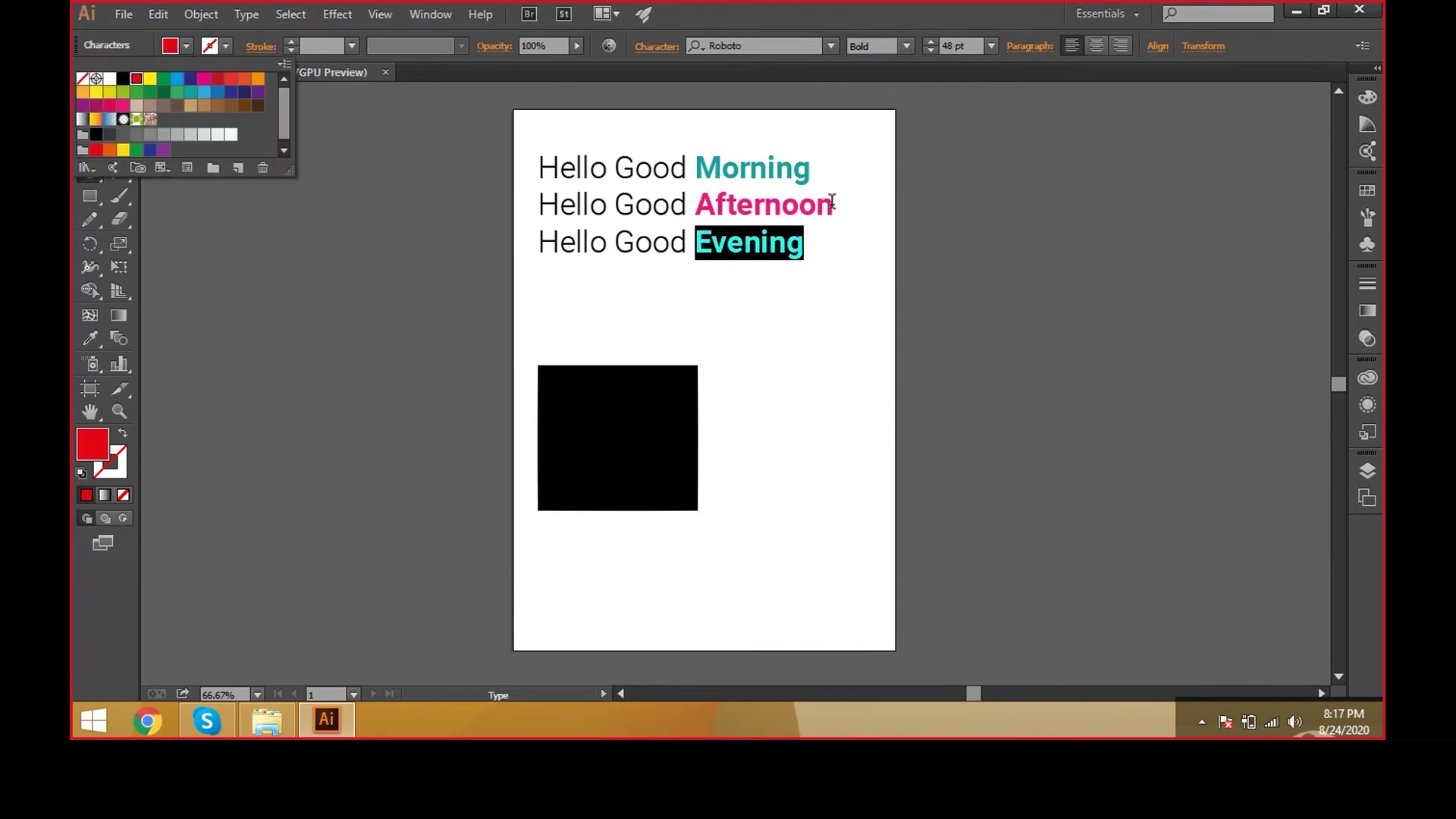
click(725, 191)
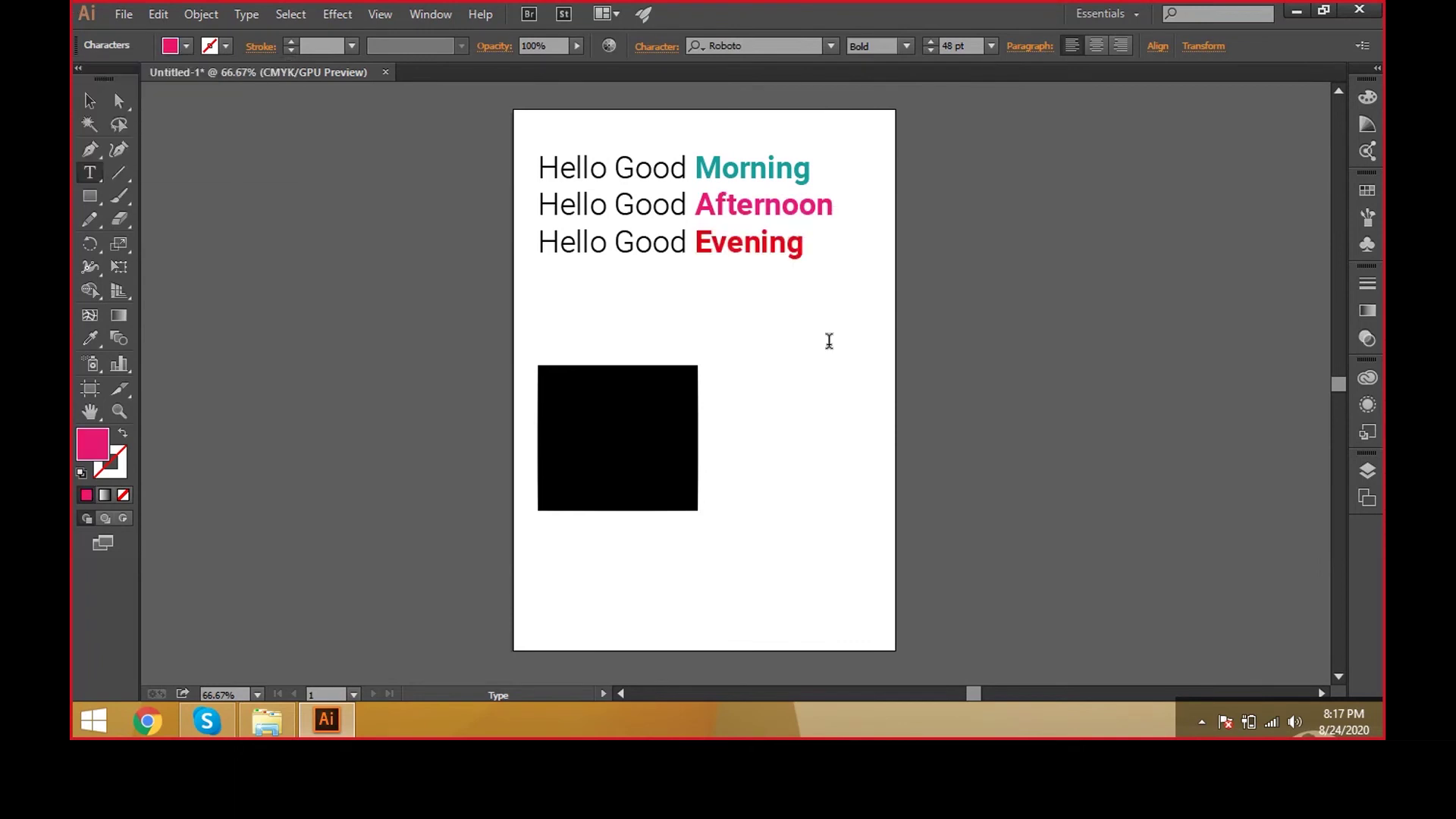
click(748, 179)
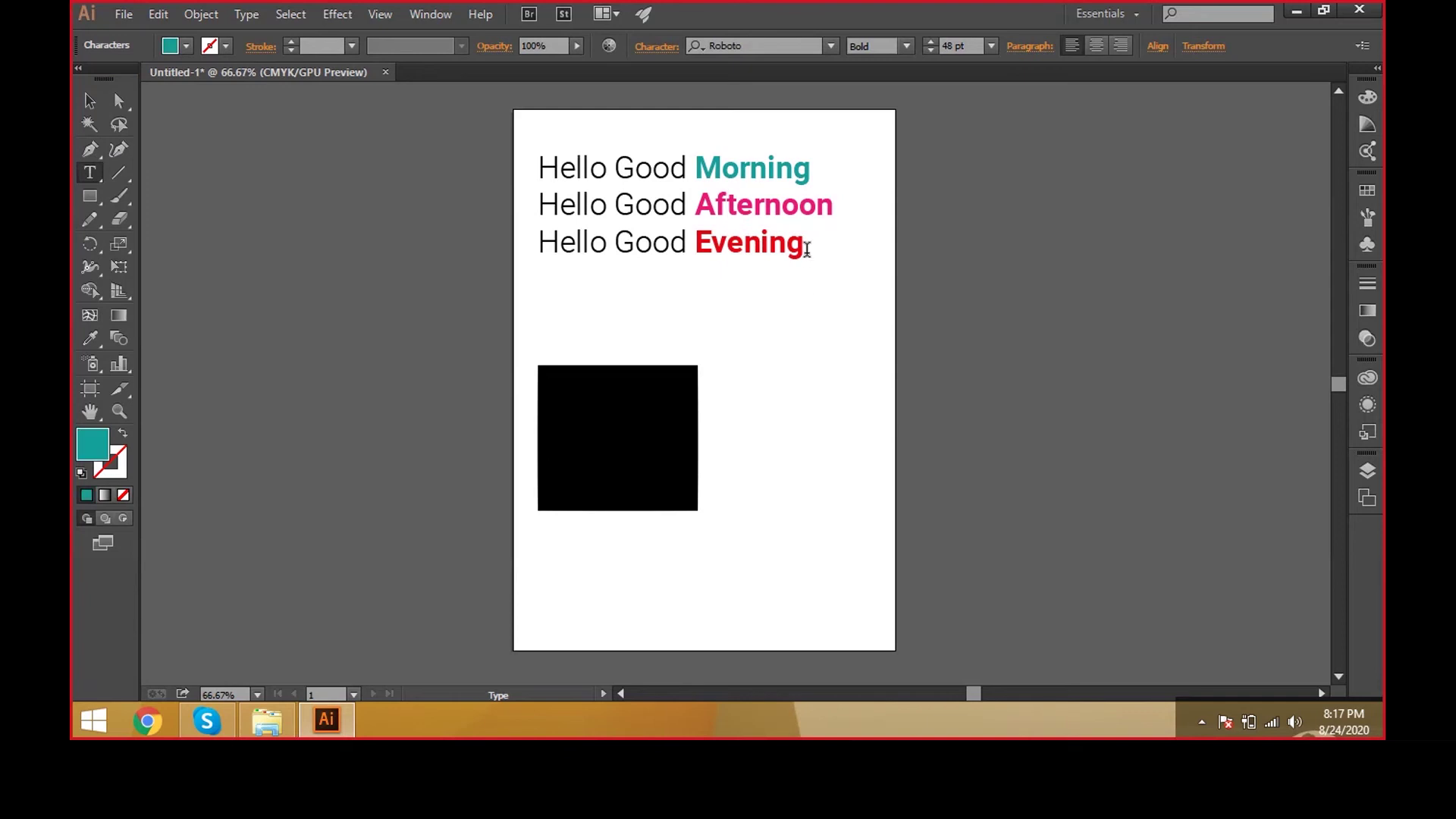
click(837, 202)
click(820, 165)
text(v)
drag(810, 168, 827, 172)
key(BackSpace)
key(Escape)
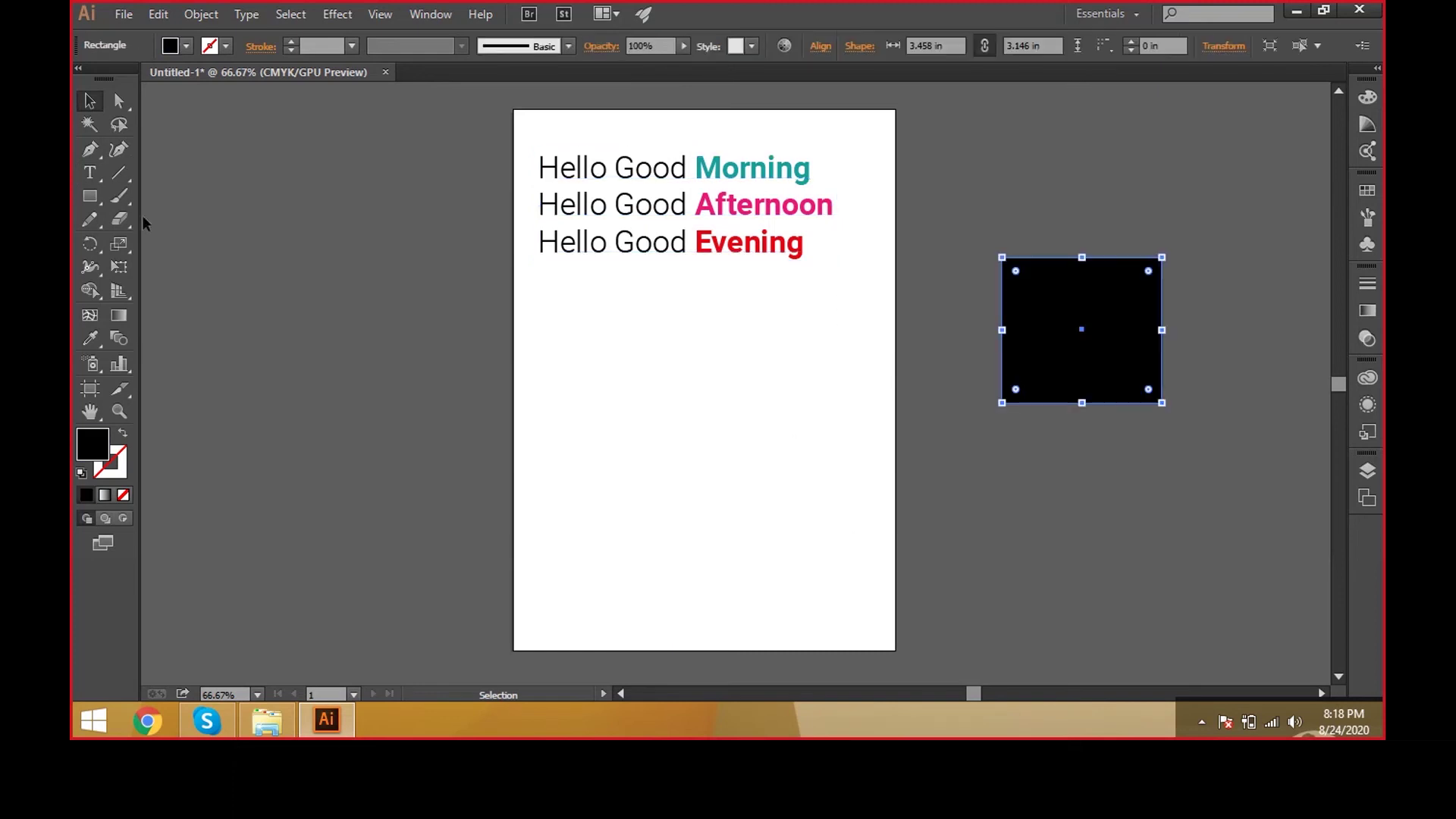
- Draw a black circle with the Ellipse Tool on the lower half of the page and reposition it below the greeting text
click(92, 197)
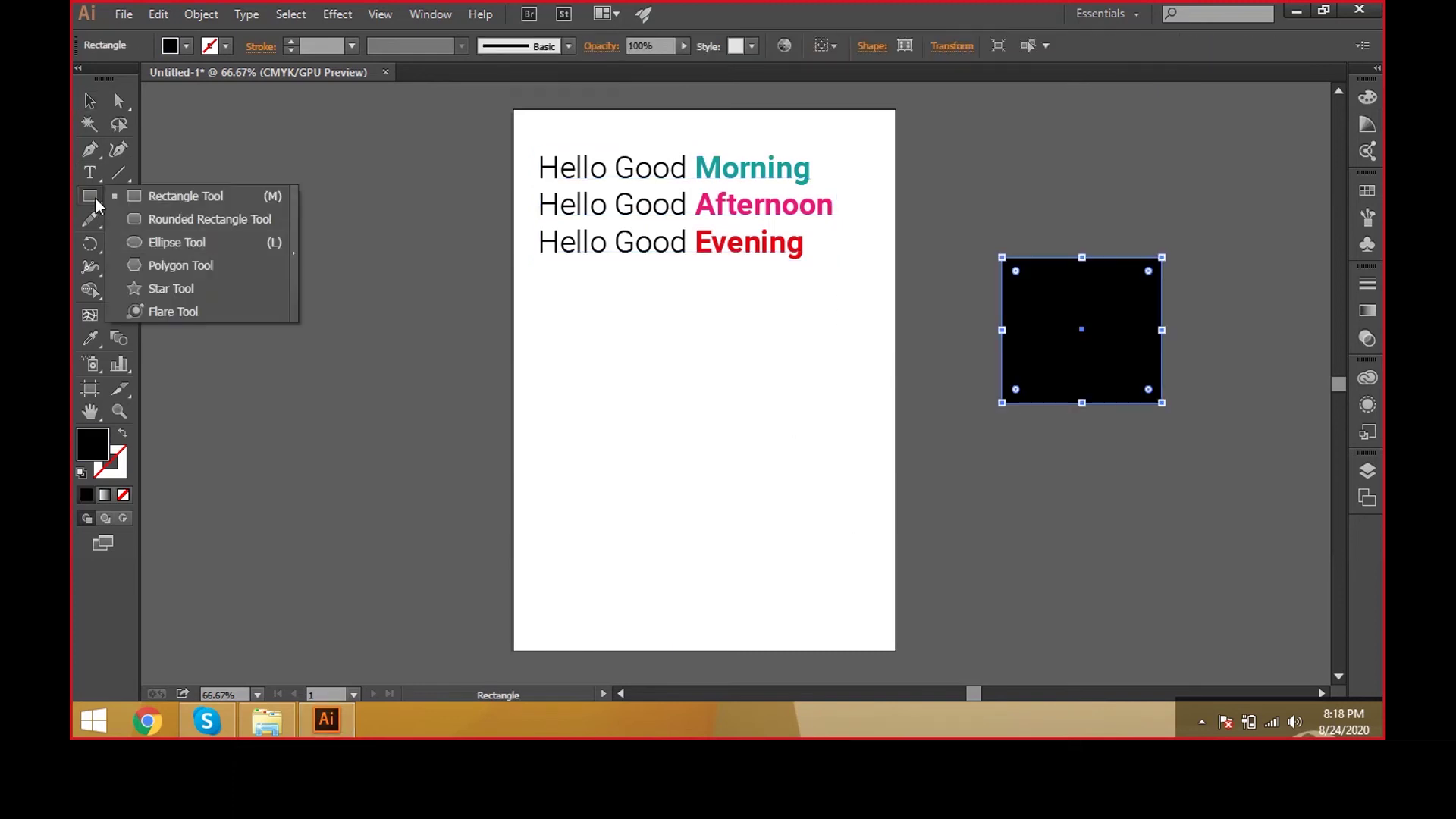
click(173, 242)
drag(599, 392, 775, 565)
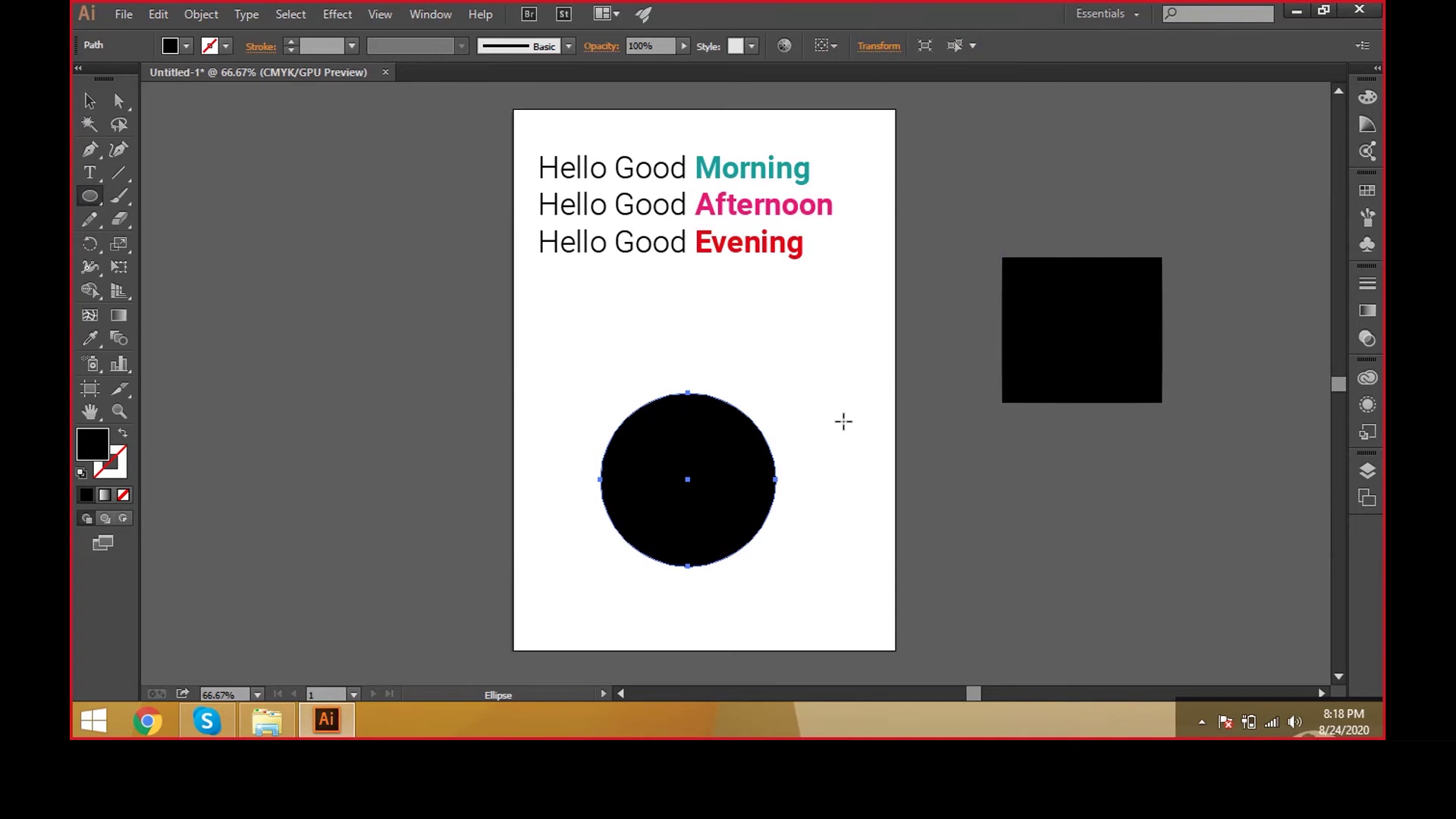
key(v)
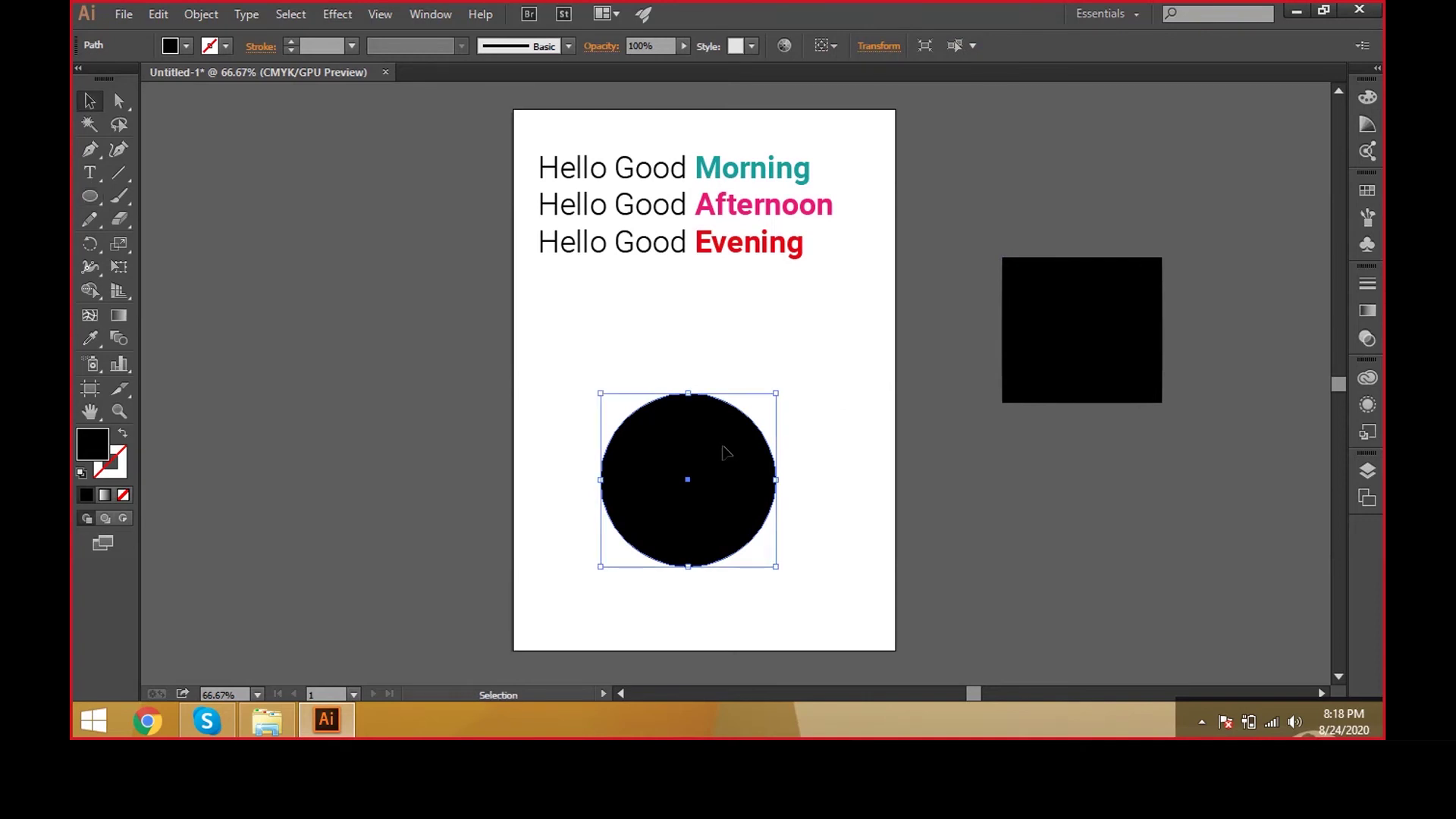
drag(722, 447, 939, 466)
drag(936, 465, 708, 464)
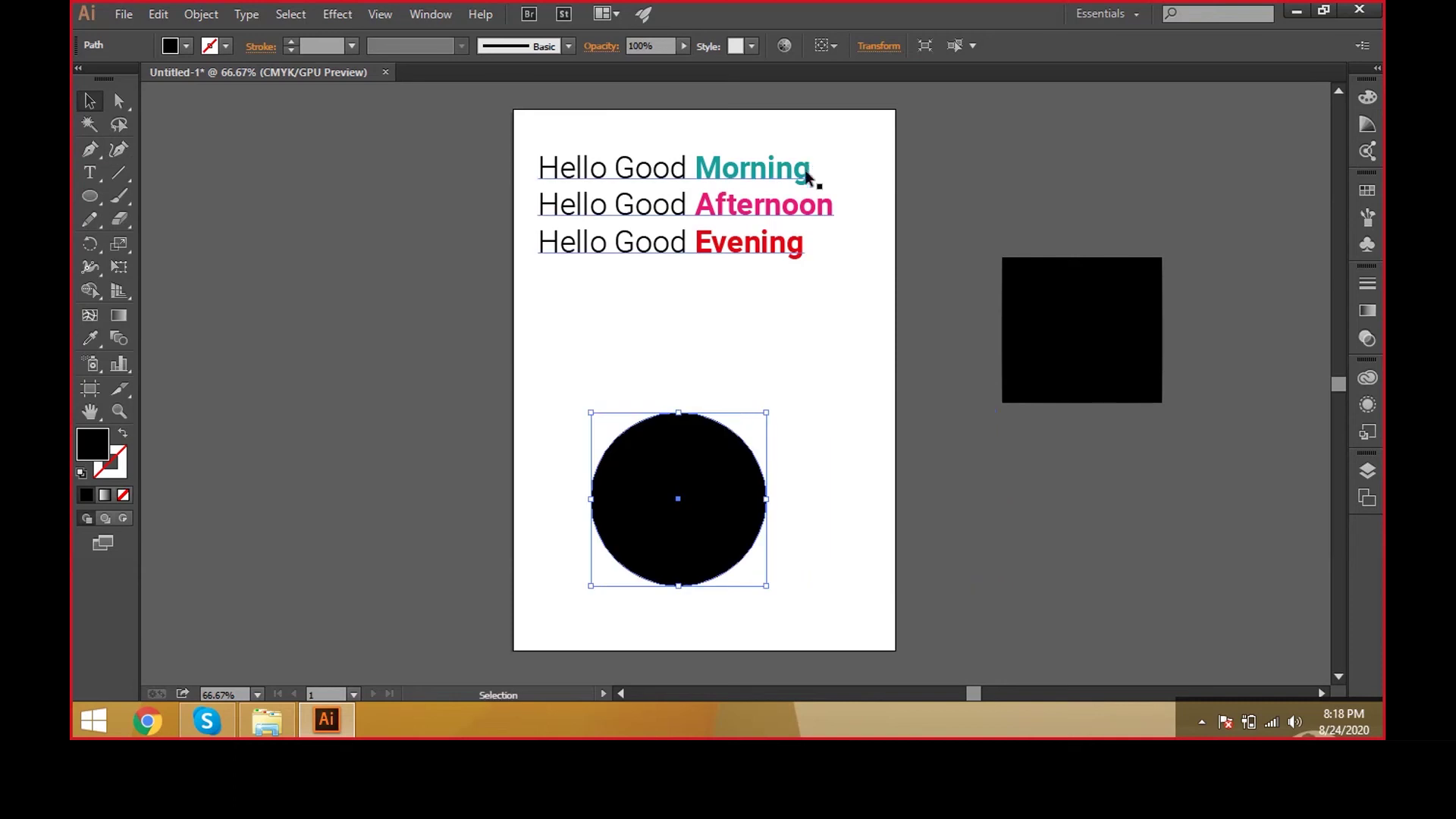
- Move the circle toward the page's left edge and the rectangle onto its right edge
click(802, 190)
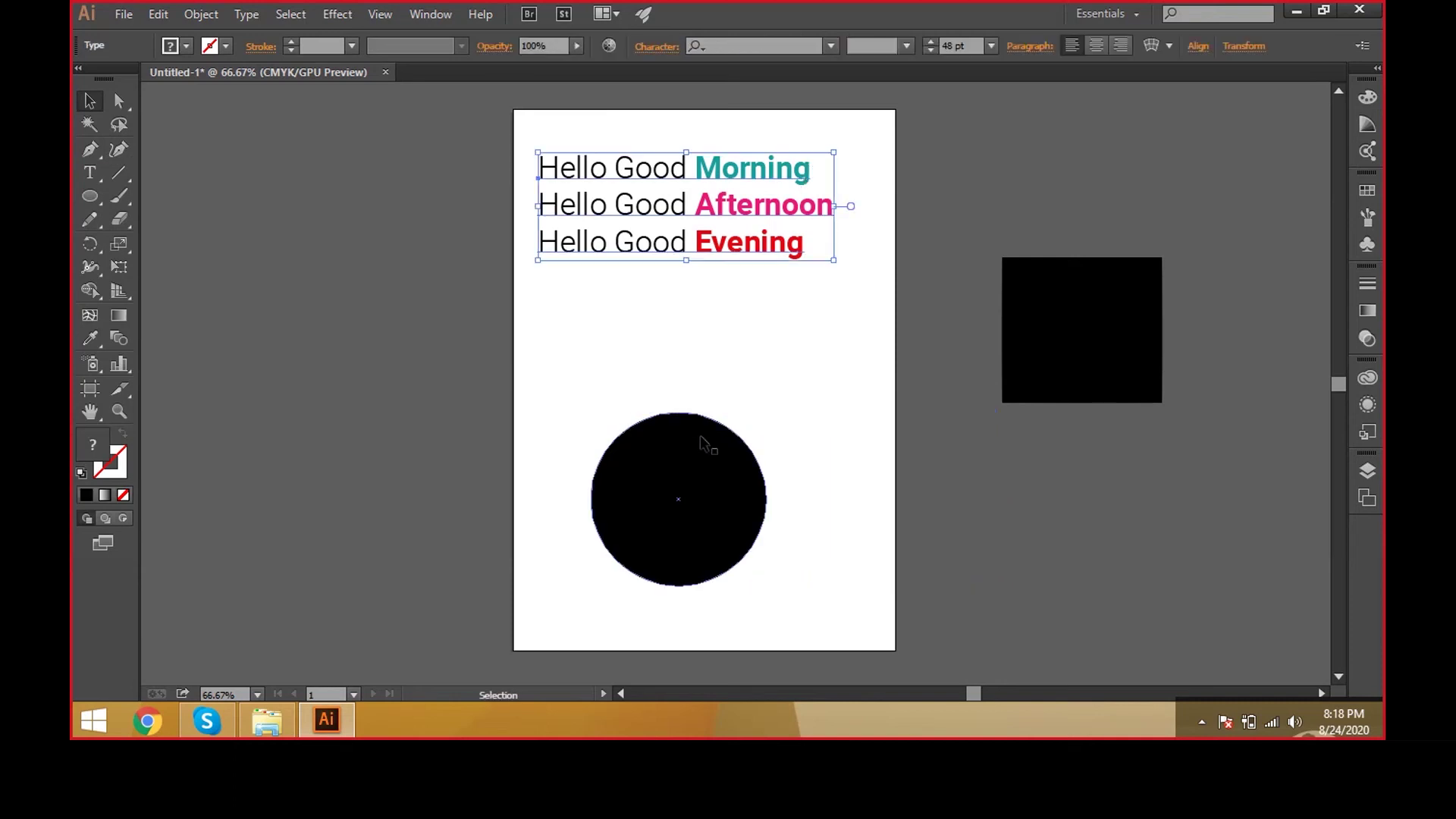
drag(704, 540, 651, 496)
drag(1095, 354, 971, 494)
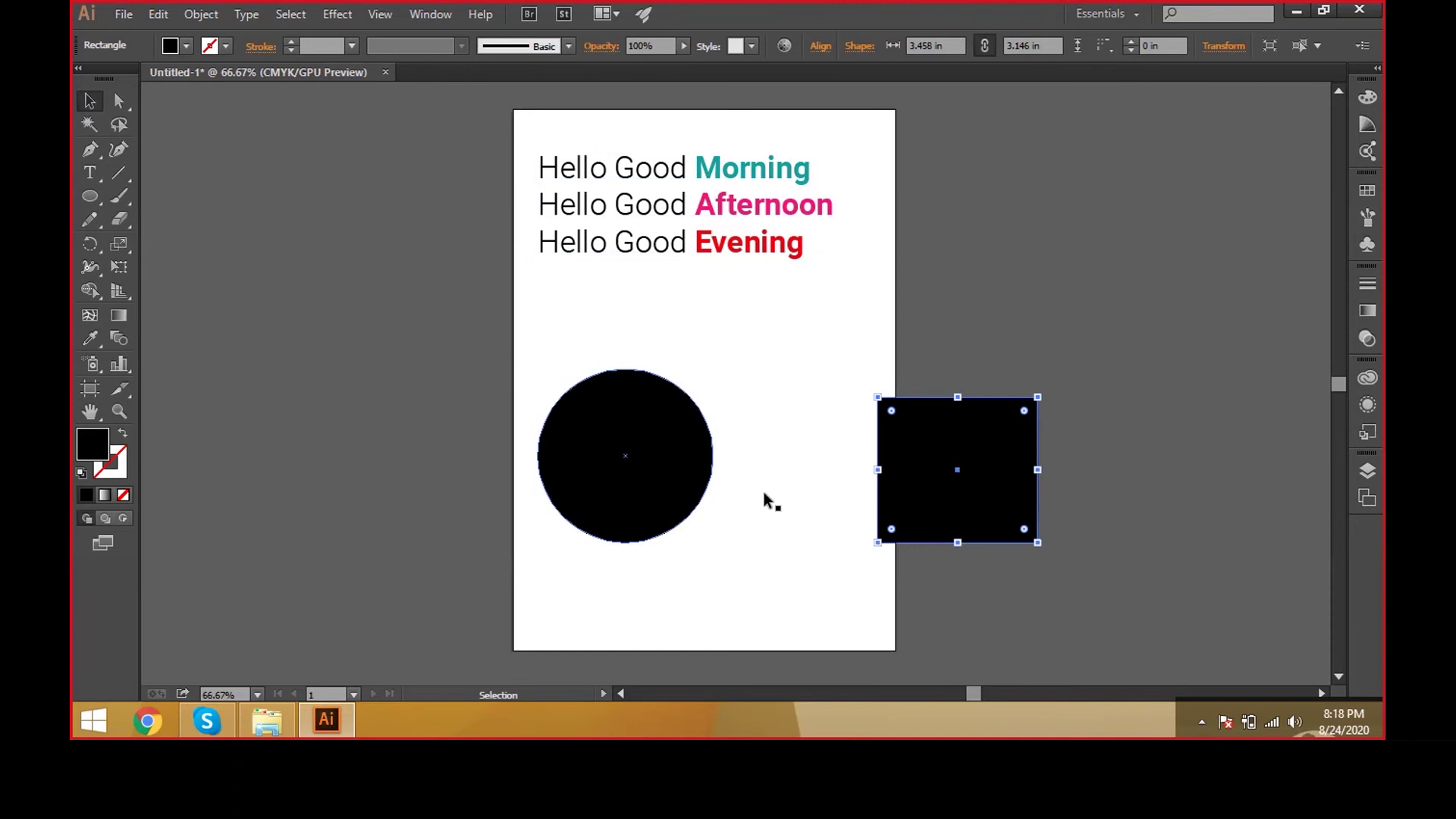
drag(1025, 499, 977, 499)
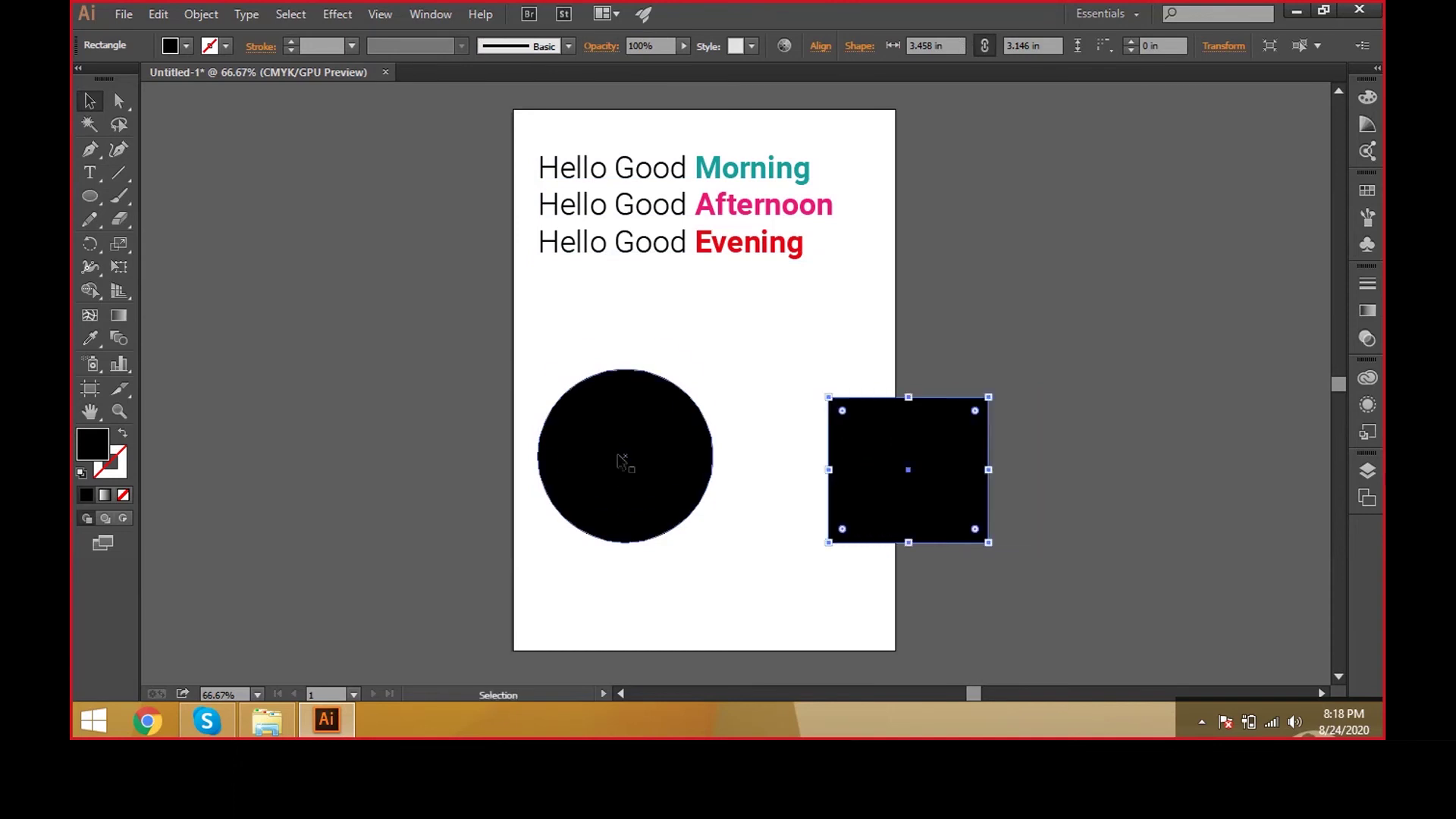
- Move the circle off the page's left side and the rectangle off its right side, and shift the greeting text slightly up
drag(650, 455, 436, 422)
drag(893, 468, 961, 443)
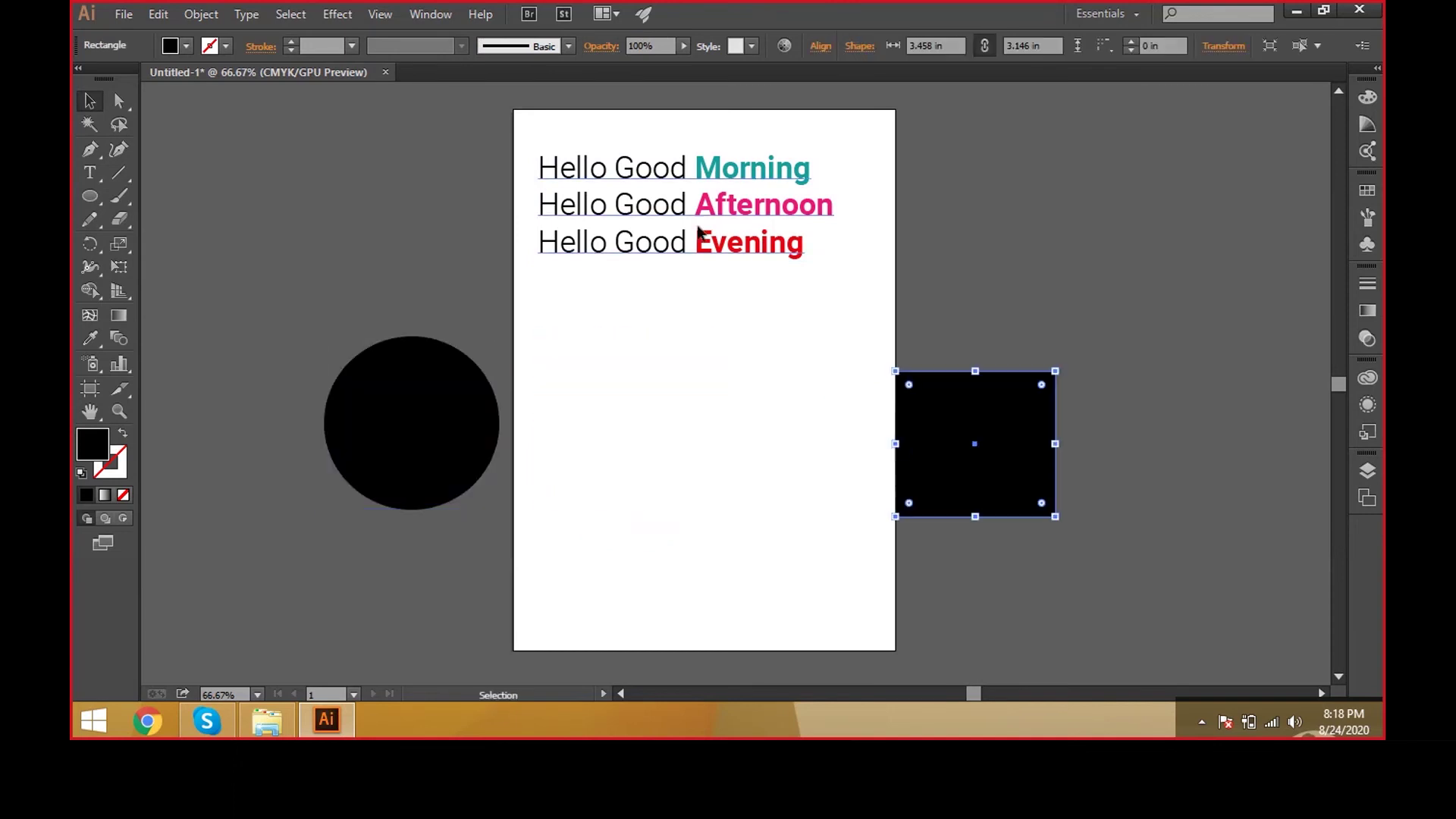
drag(698, 234, 698, 243)
drag(953, 422, 1022, 387)
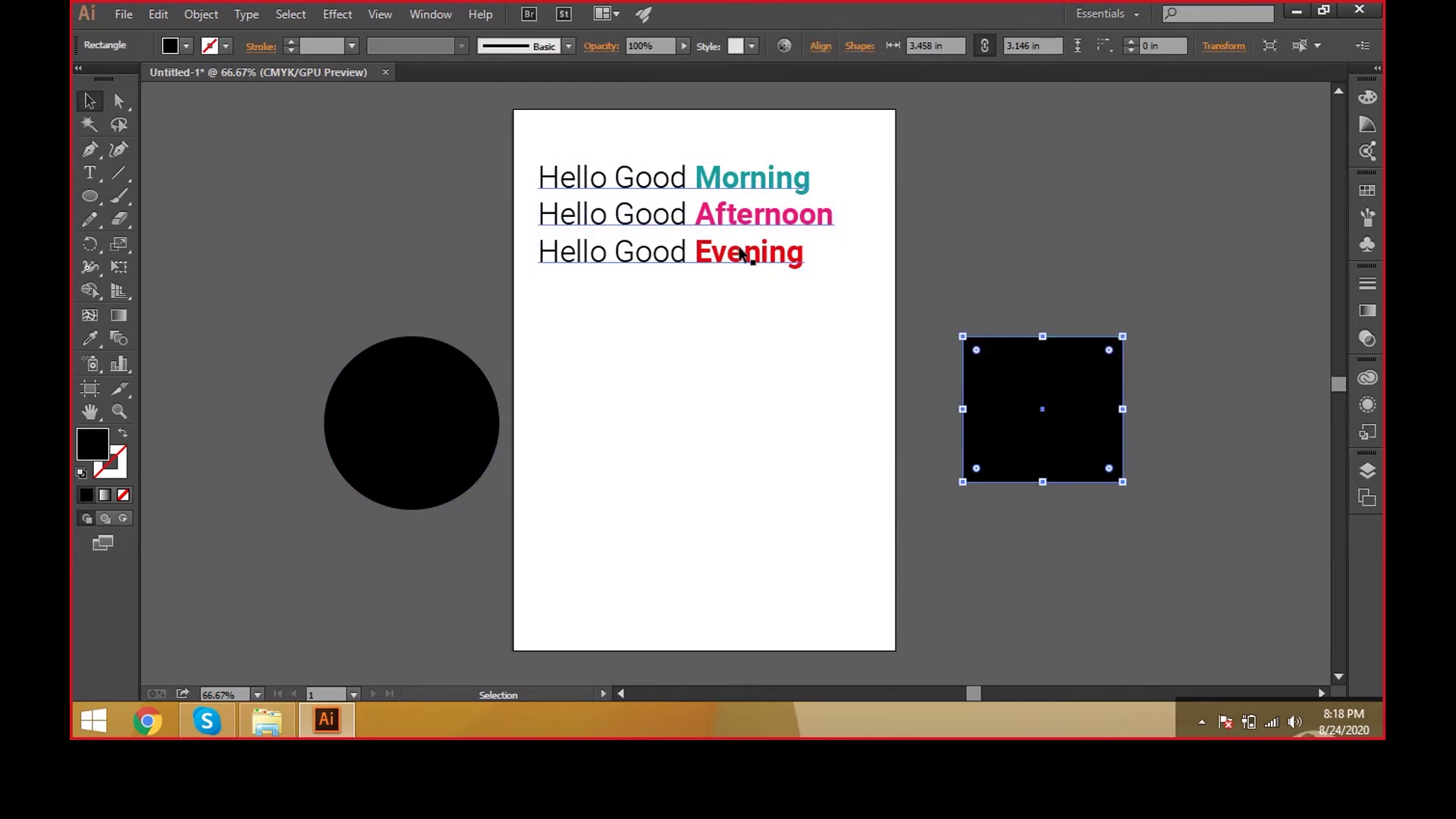
drag(744, 251, 743, 233)
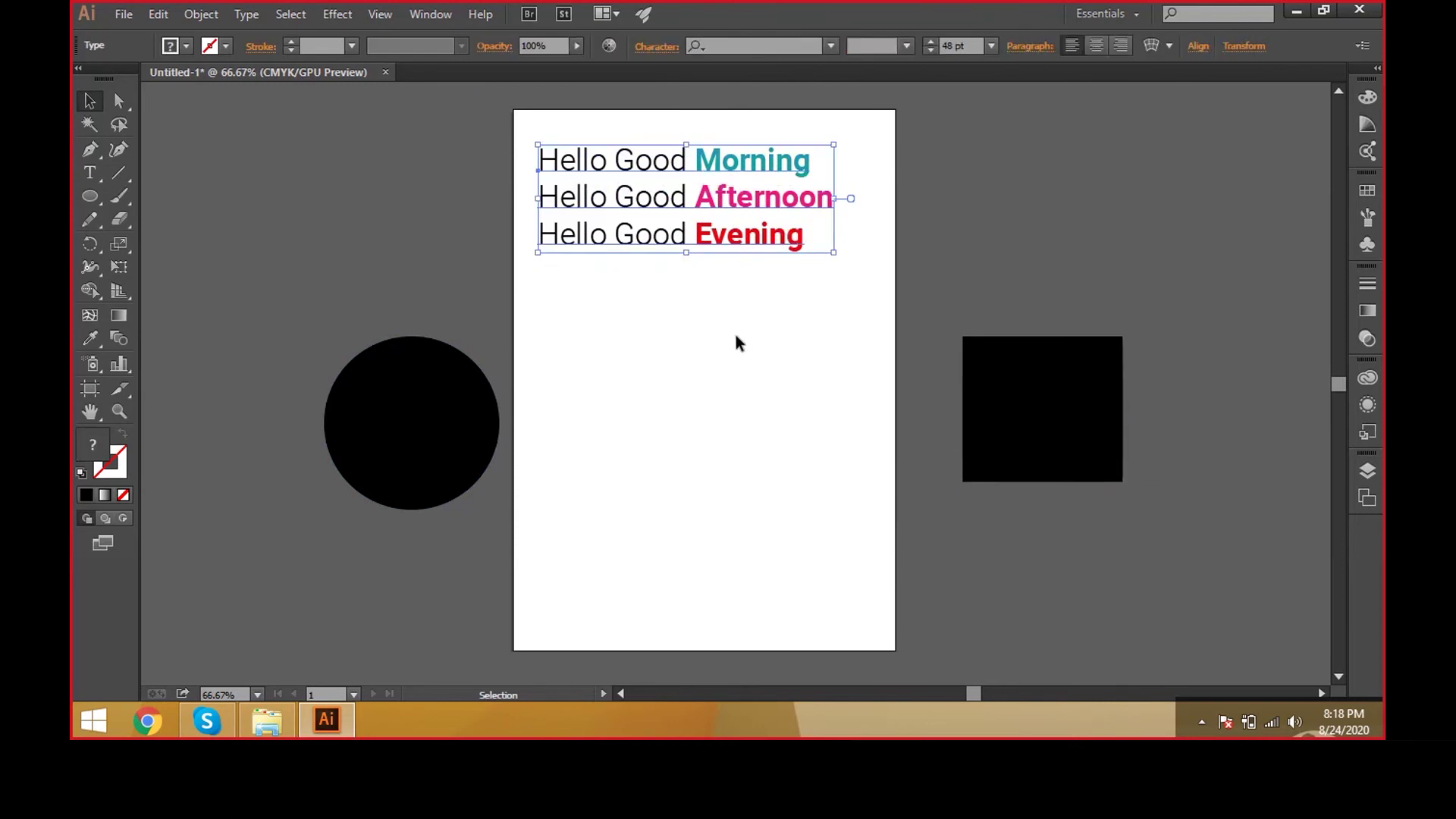
- Open a blank Notepad window and write "Artitstic text" and "Paragraph Text" on two separate lines
key(super+r)
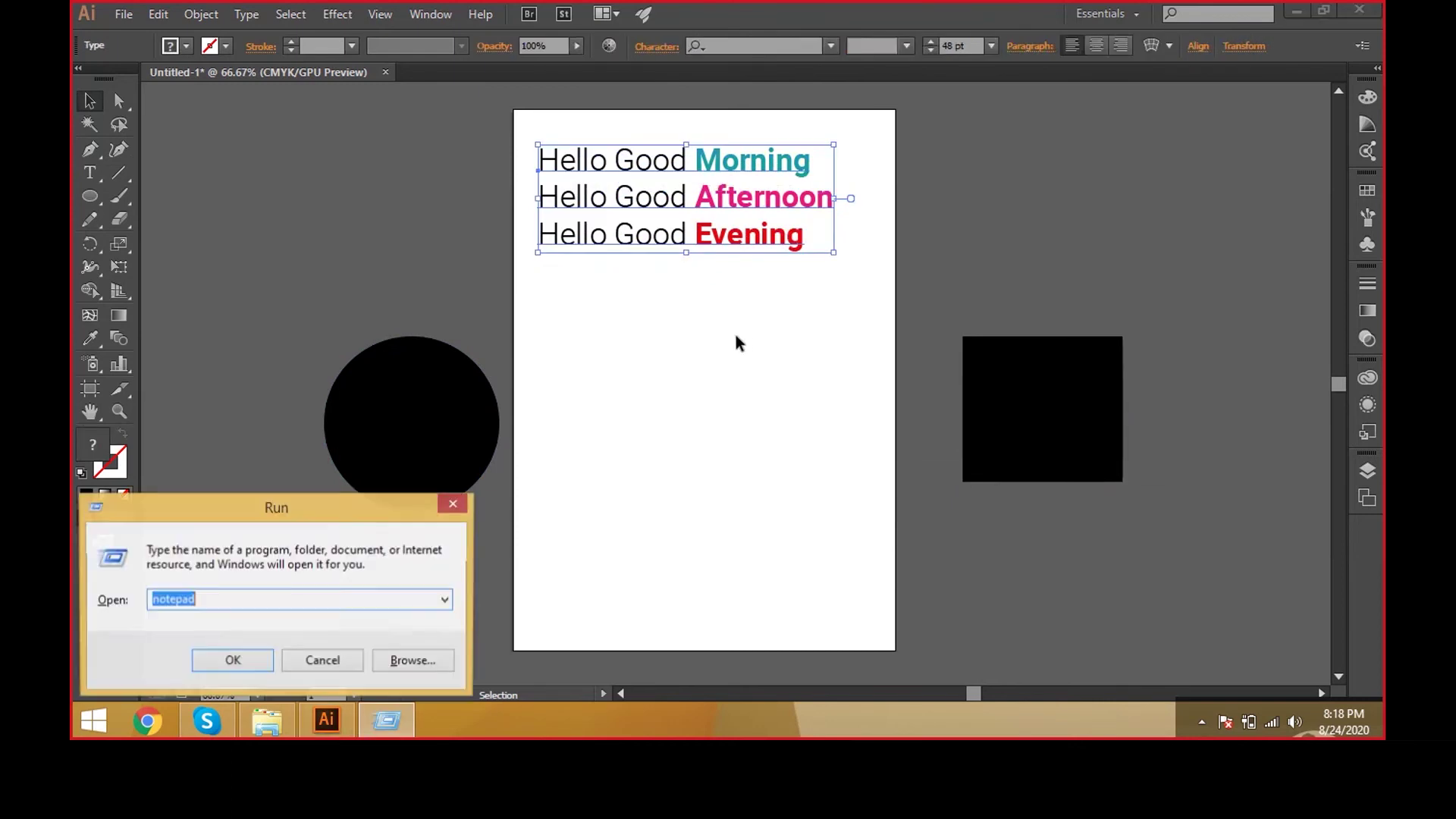
key(Return)
text(Artifi)
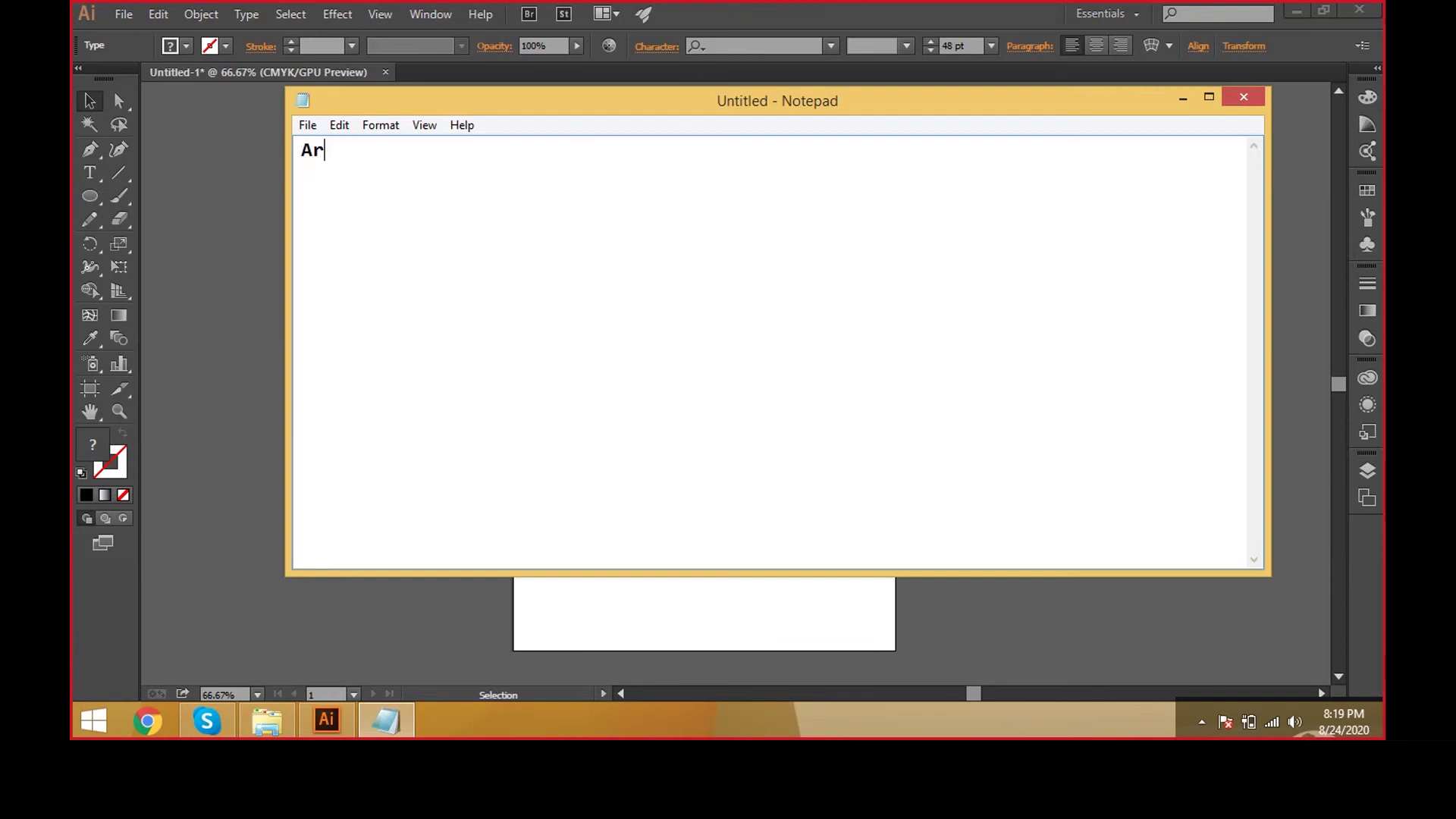
key(BackSpace)
key(BackSpace)
text(tstic text)
key(Return)
text(Par)
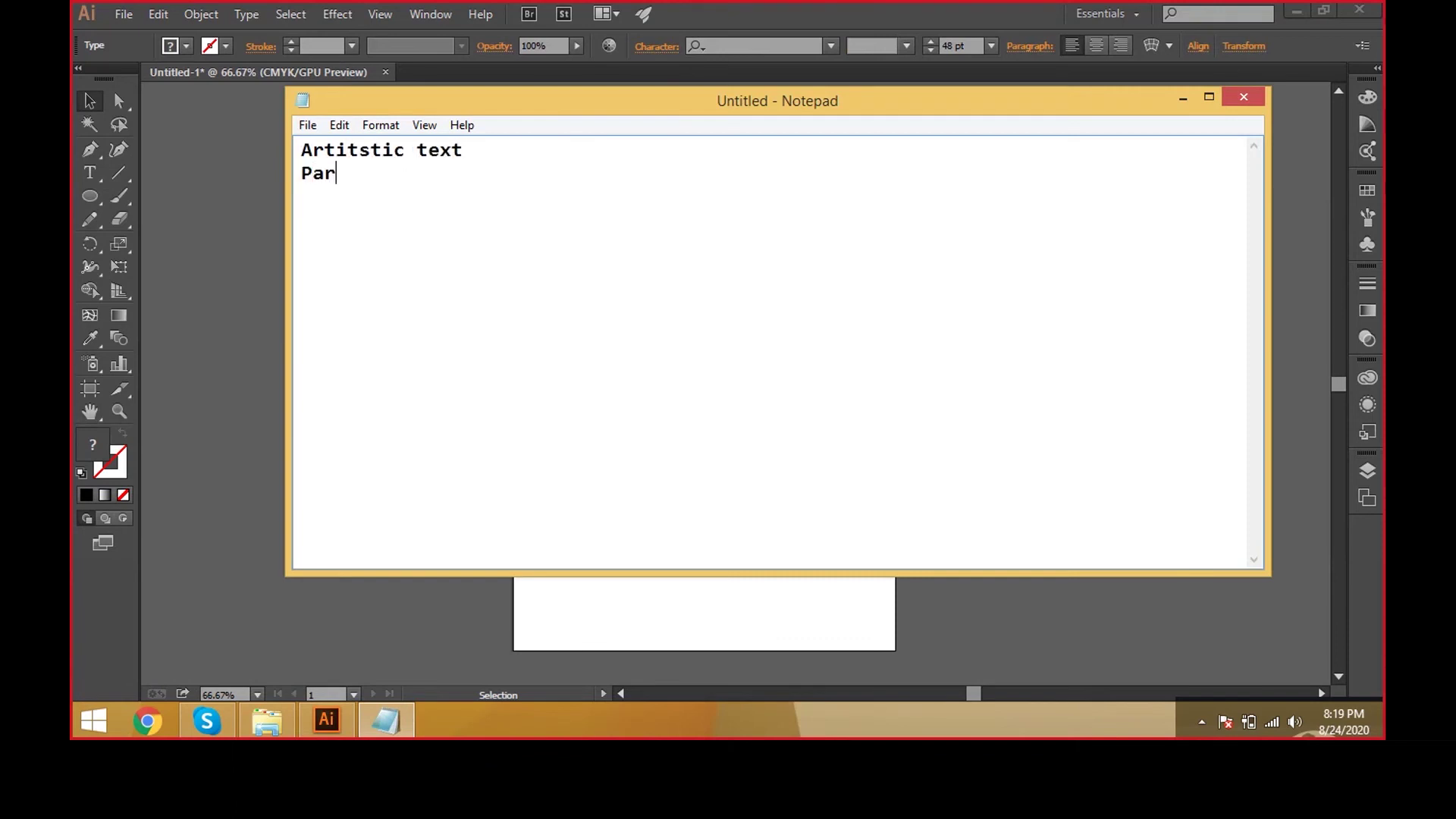
text(agraph Text)
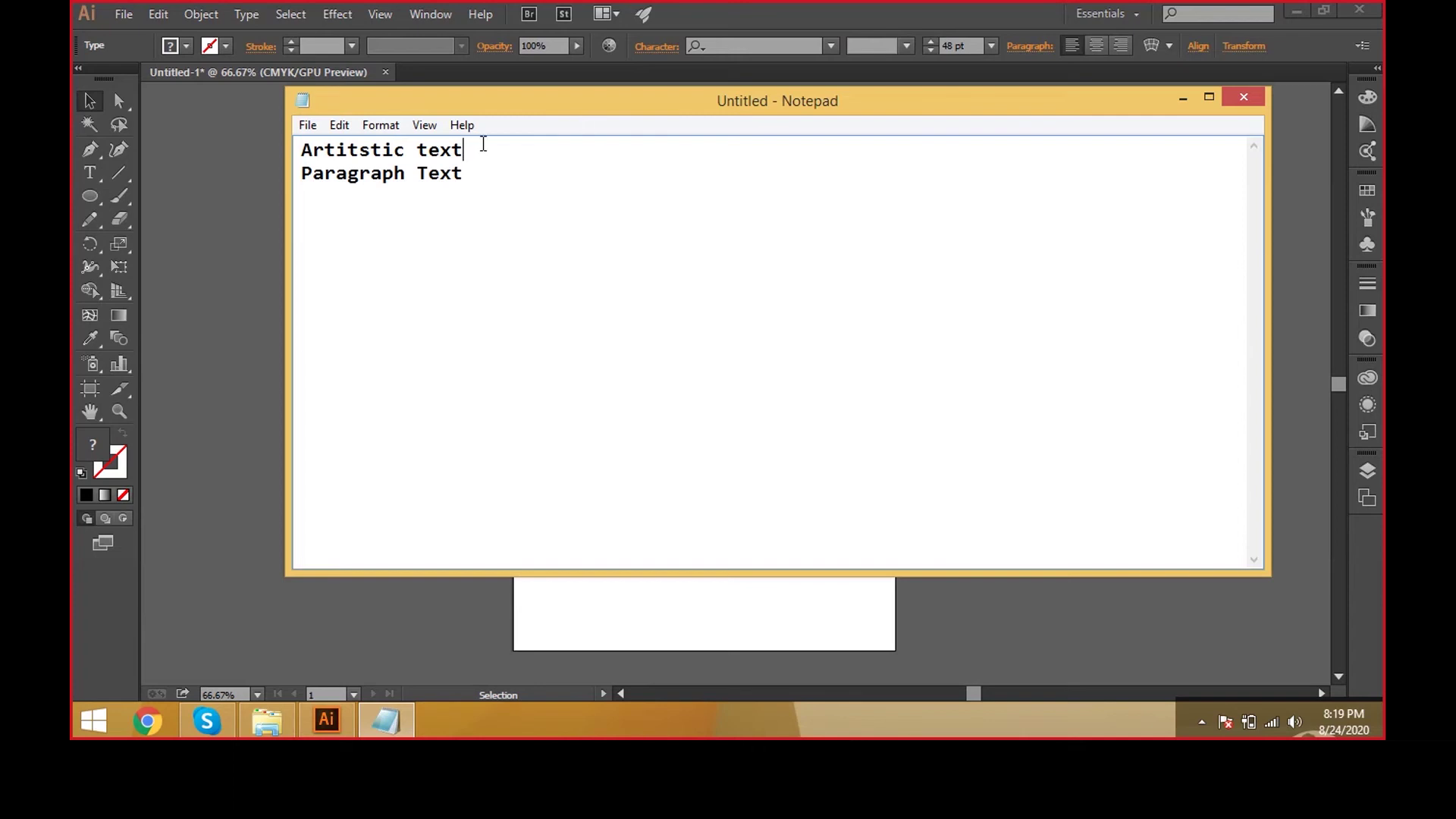
- Highlight the "Artitstic text" and "Paragraph Text" lines in turn, and return to Illustrator
drag(481, 144, 301, 150)
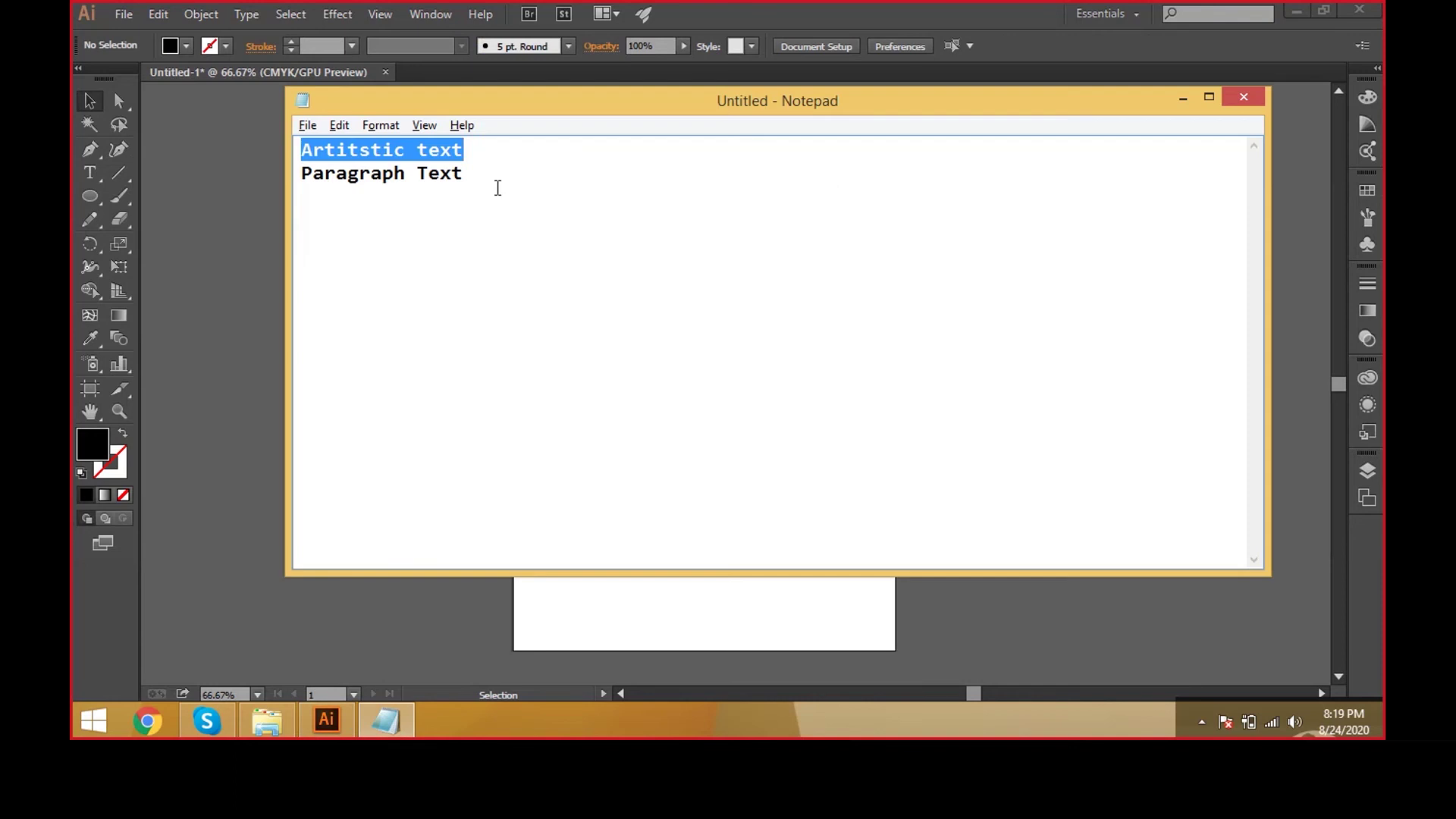
drag(498, 189, 270, 178)
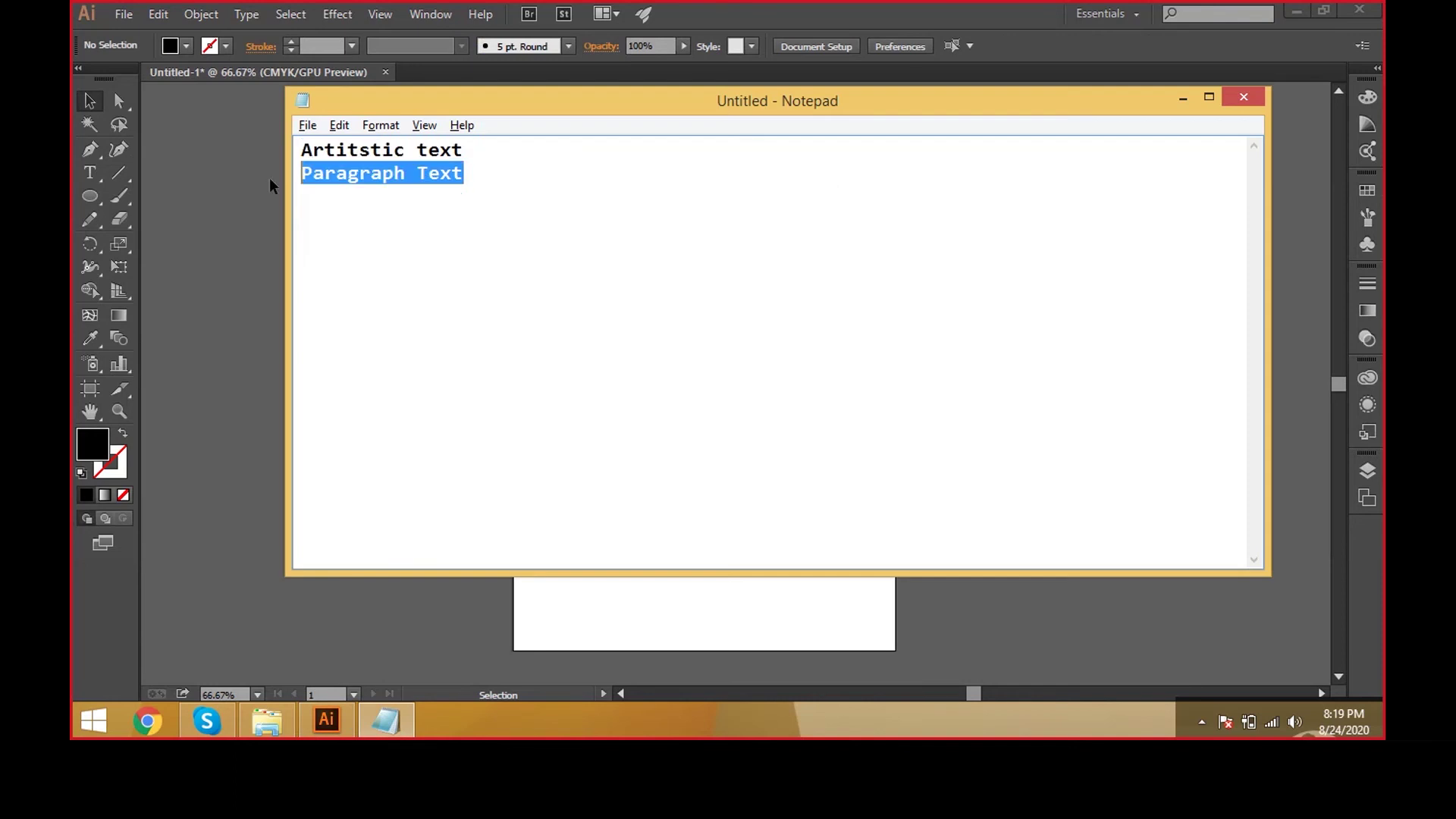
click(281, 182)
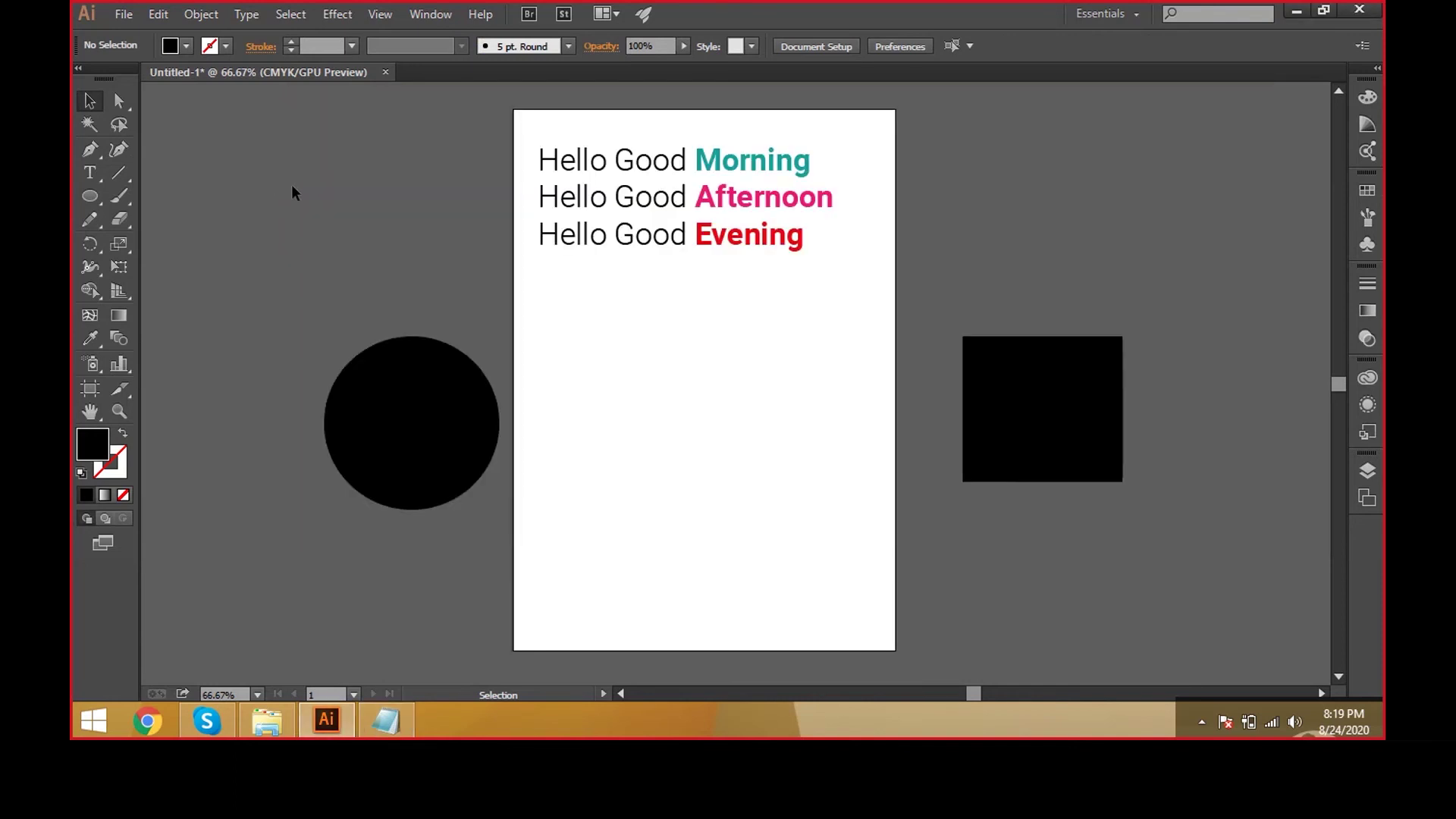
- Switch to Chrome, search Google for "loremipusm" and open the Lipsum generator result
click(148, 720)
text(g)
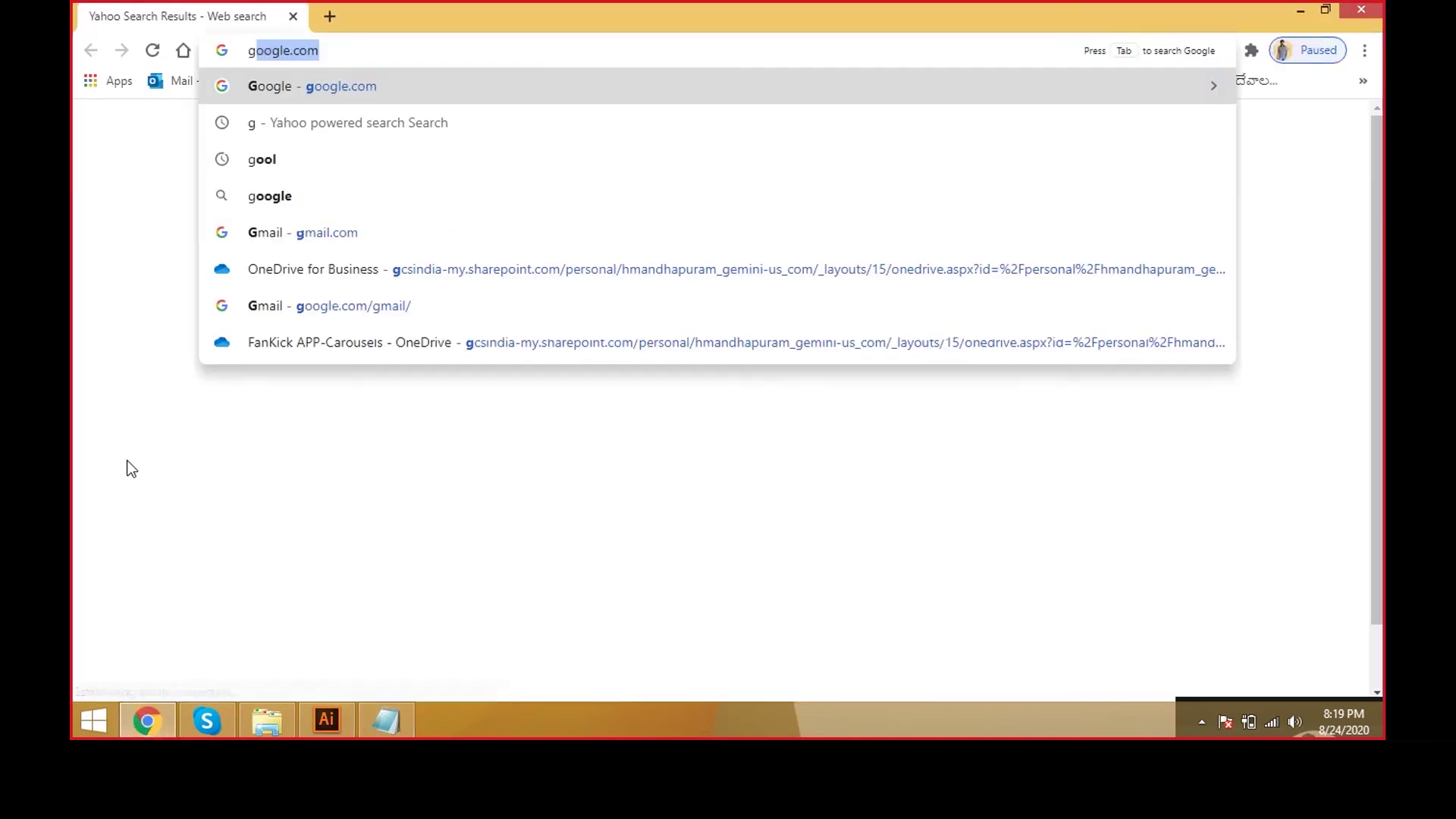
text(o)
key(Return)
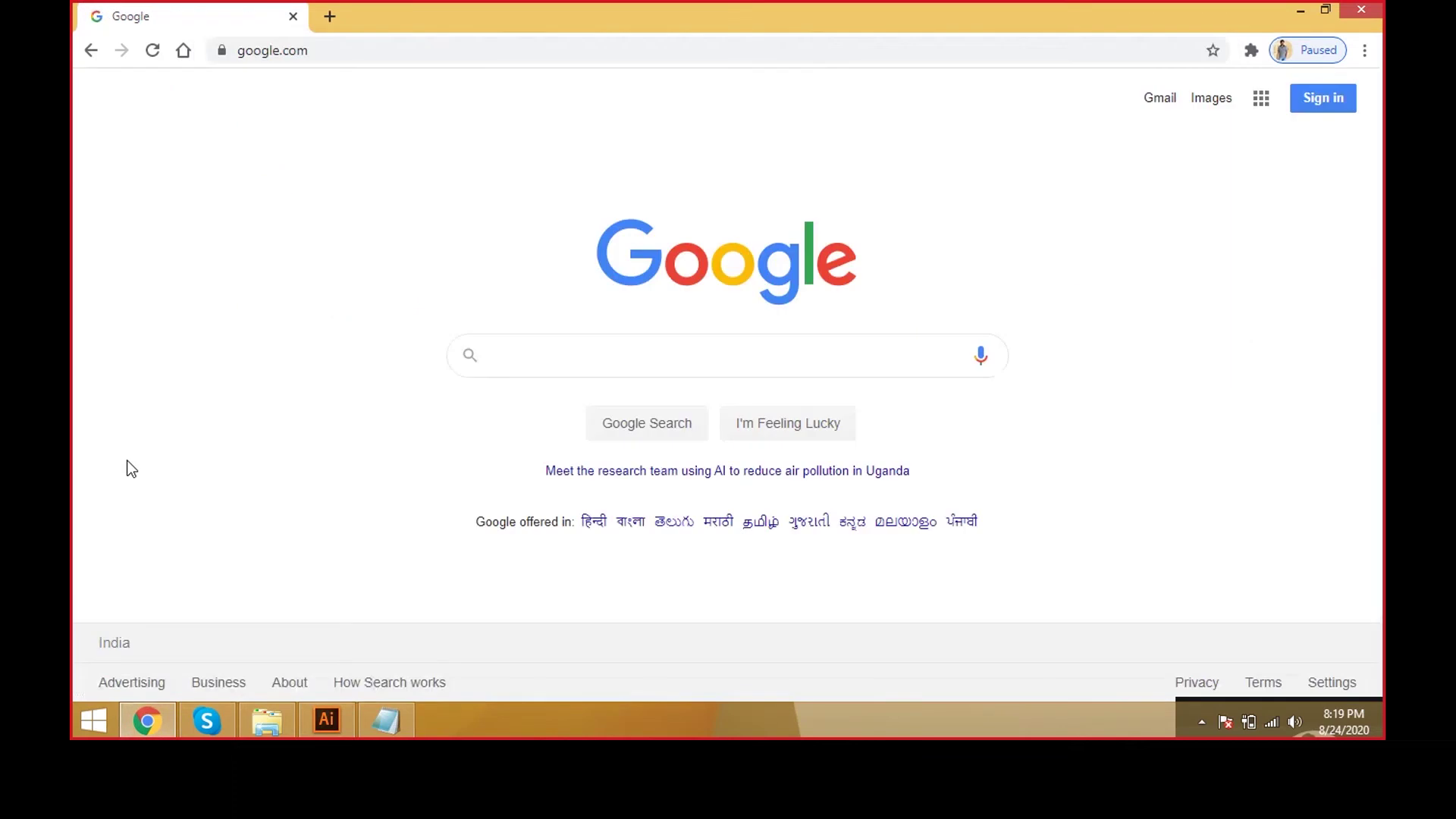
text(lo)
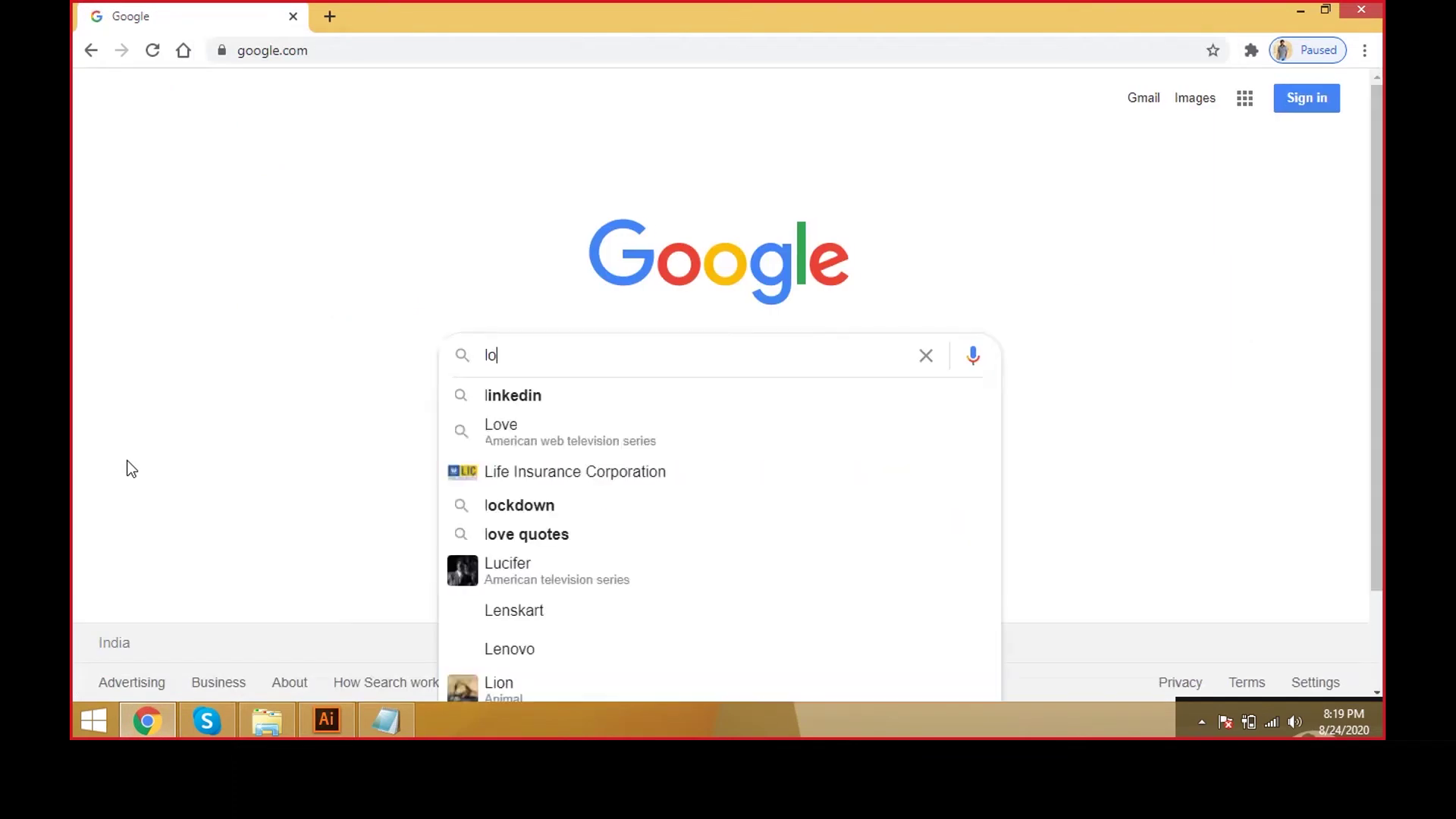
text(remipusm)
key(Return)
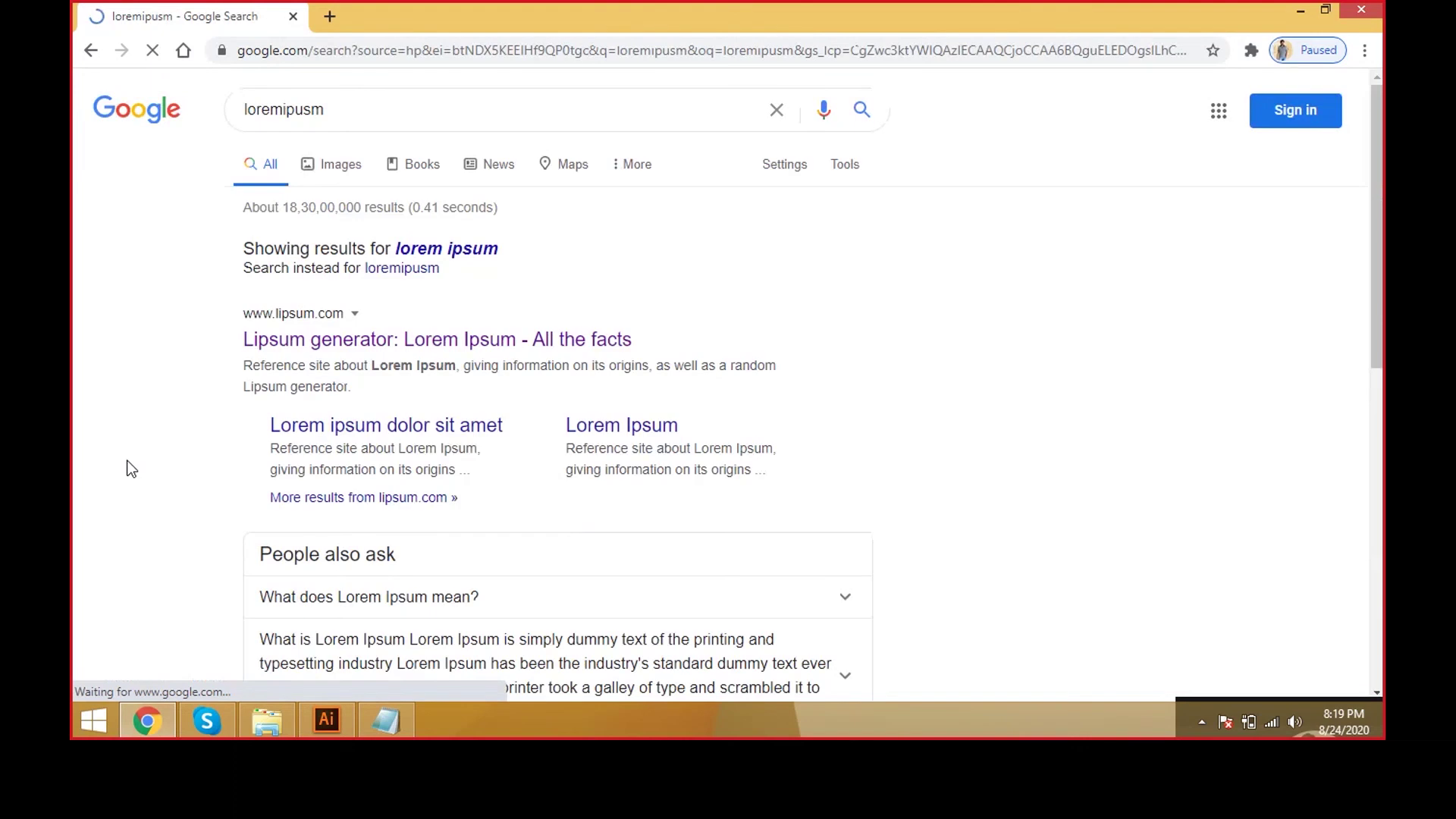
click(417, 341)
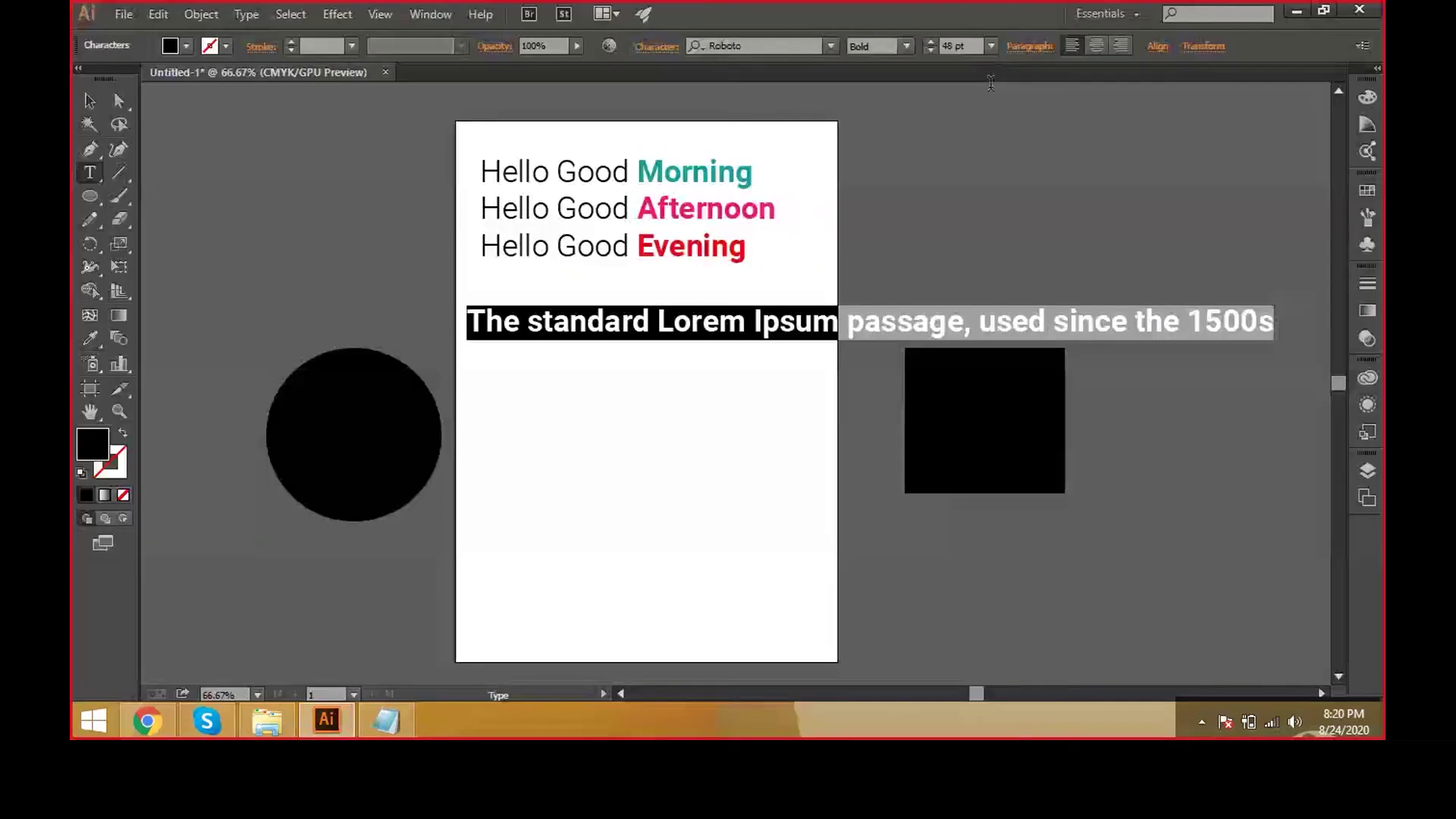
- Set the font size of the heading "The standard Lorem Ipsum passage, used since the 1500s" to 20 pt
drag(971, 47, 812, 40)
text(20)
key(Return)
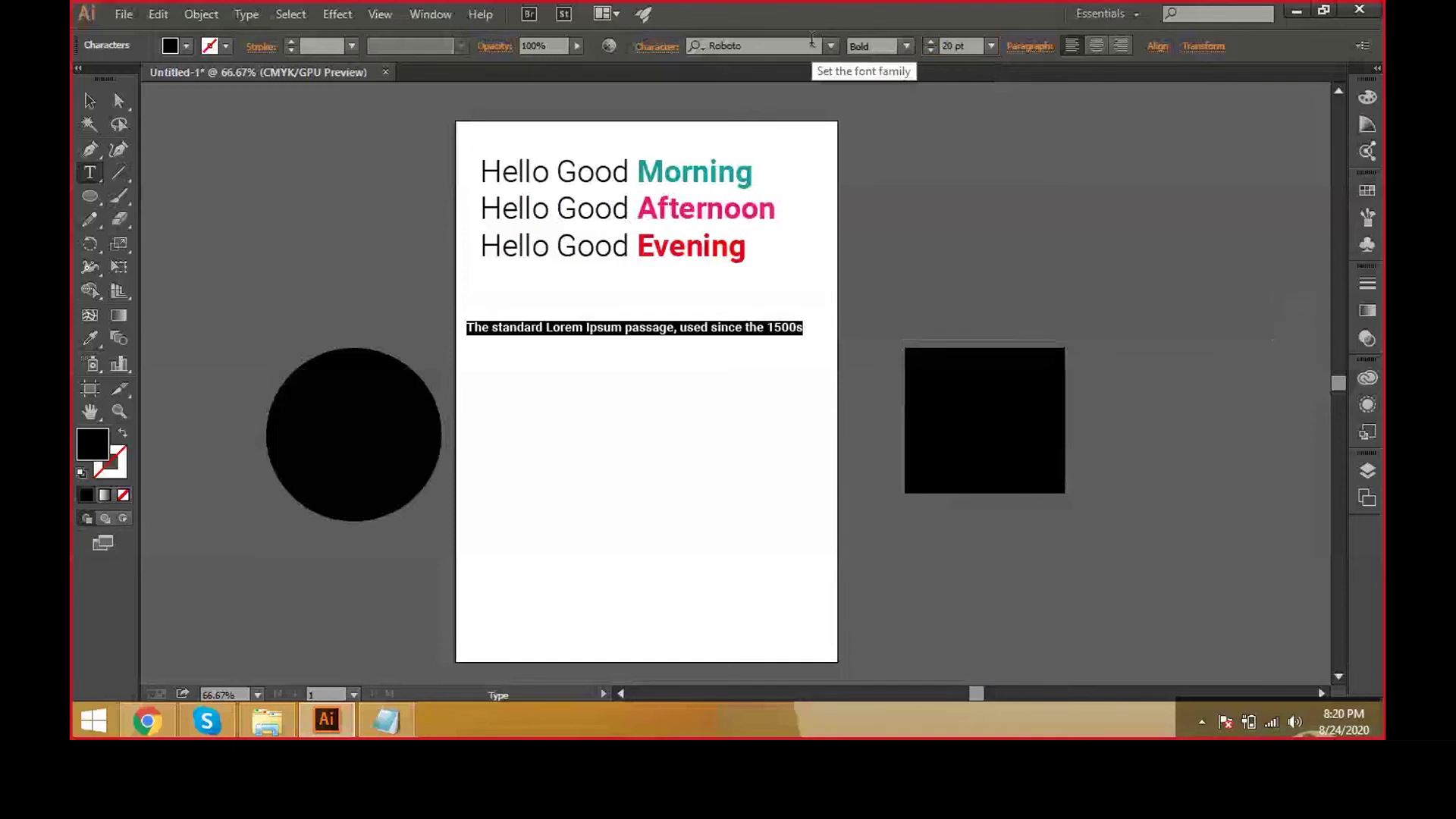
- Stack the circle below the square on the canvas beyond the page's right edge, and nudge the Lorem Ipsum heading slightly up
click(87, 108)
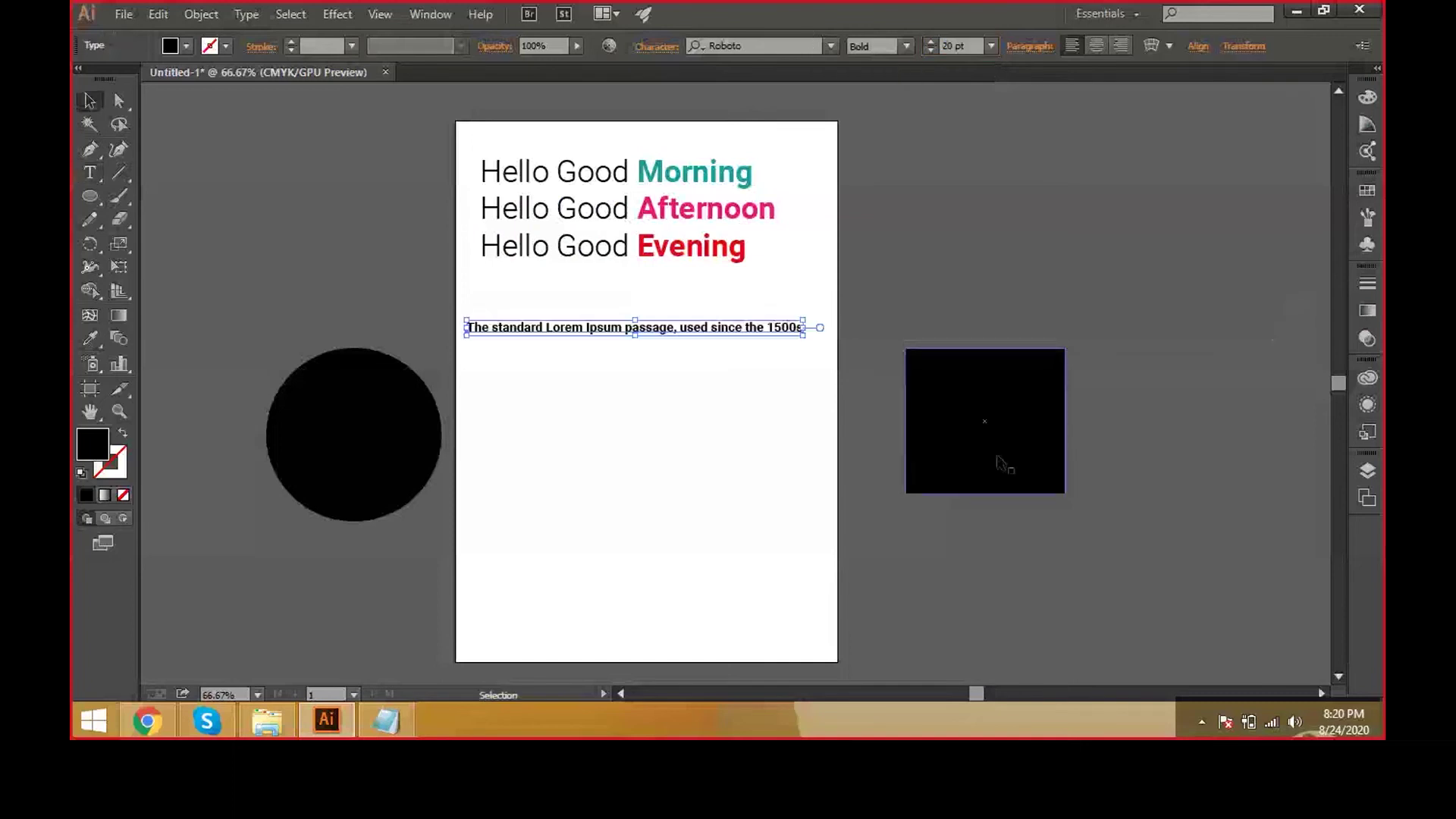
drag(1001, 455, 1074, 366)
drag(365, 450, 1081, 524)
scroll(625, 401, up, 2)
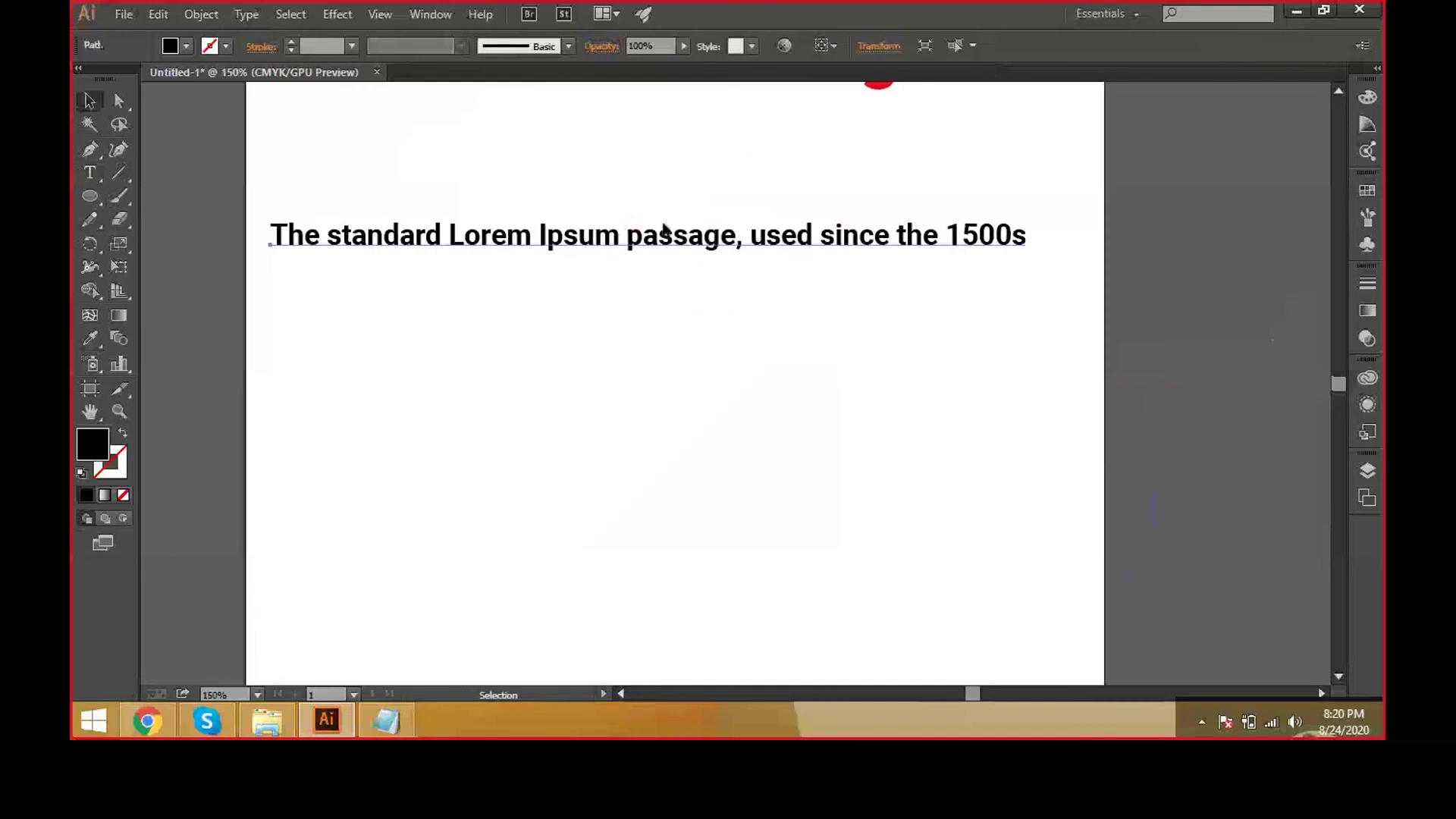
drag(664, 229, 665, 207)
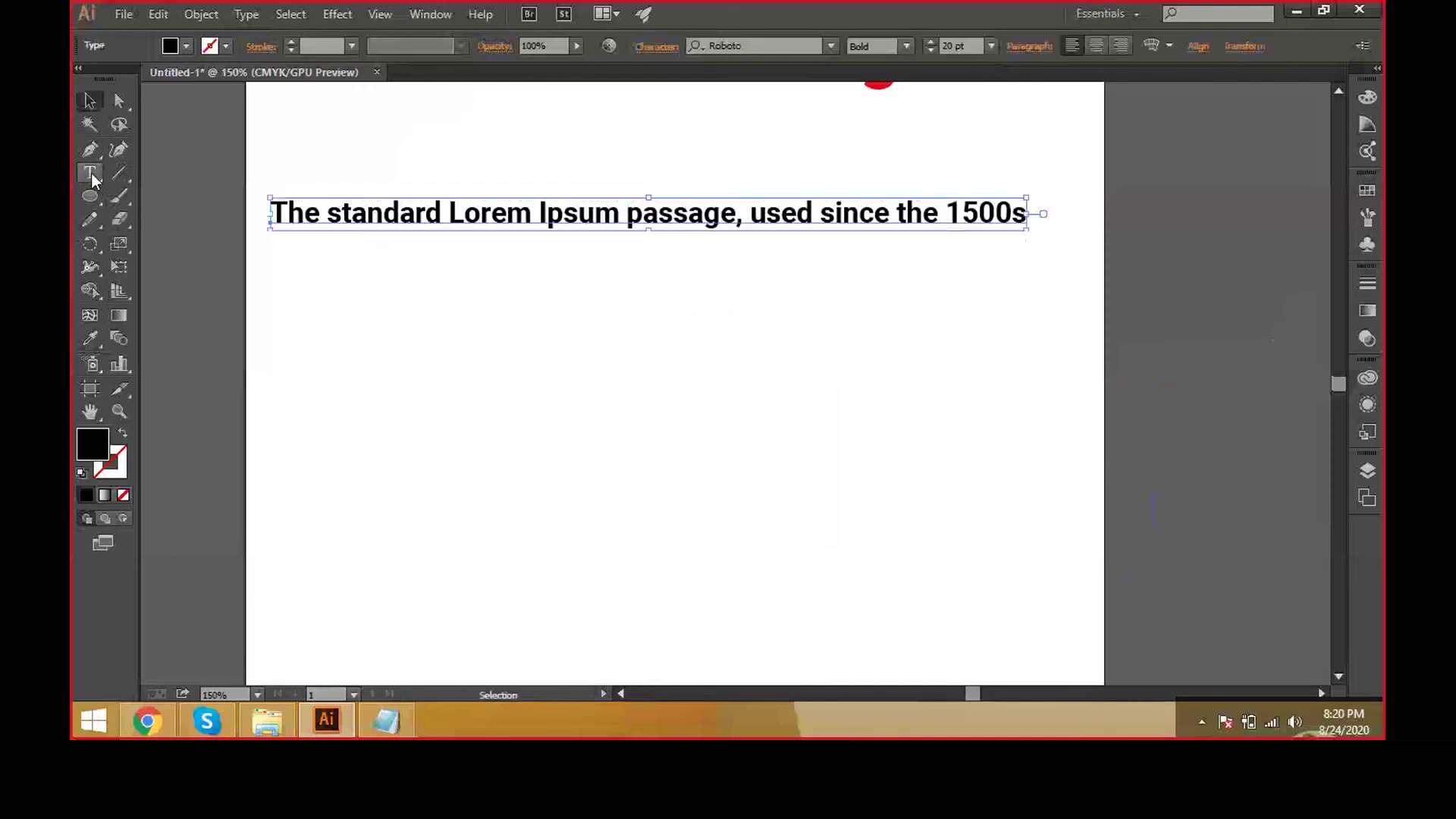
drag(91, 176, 129, 168)
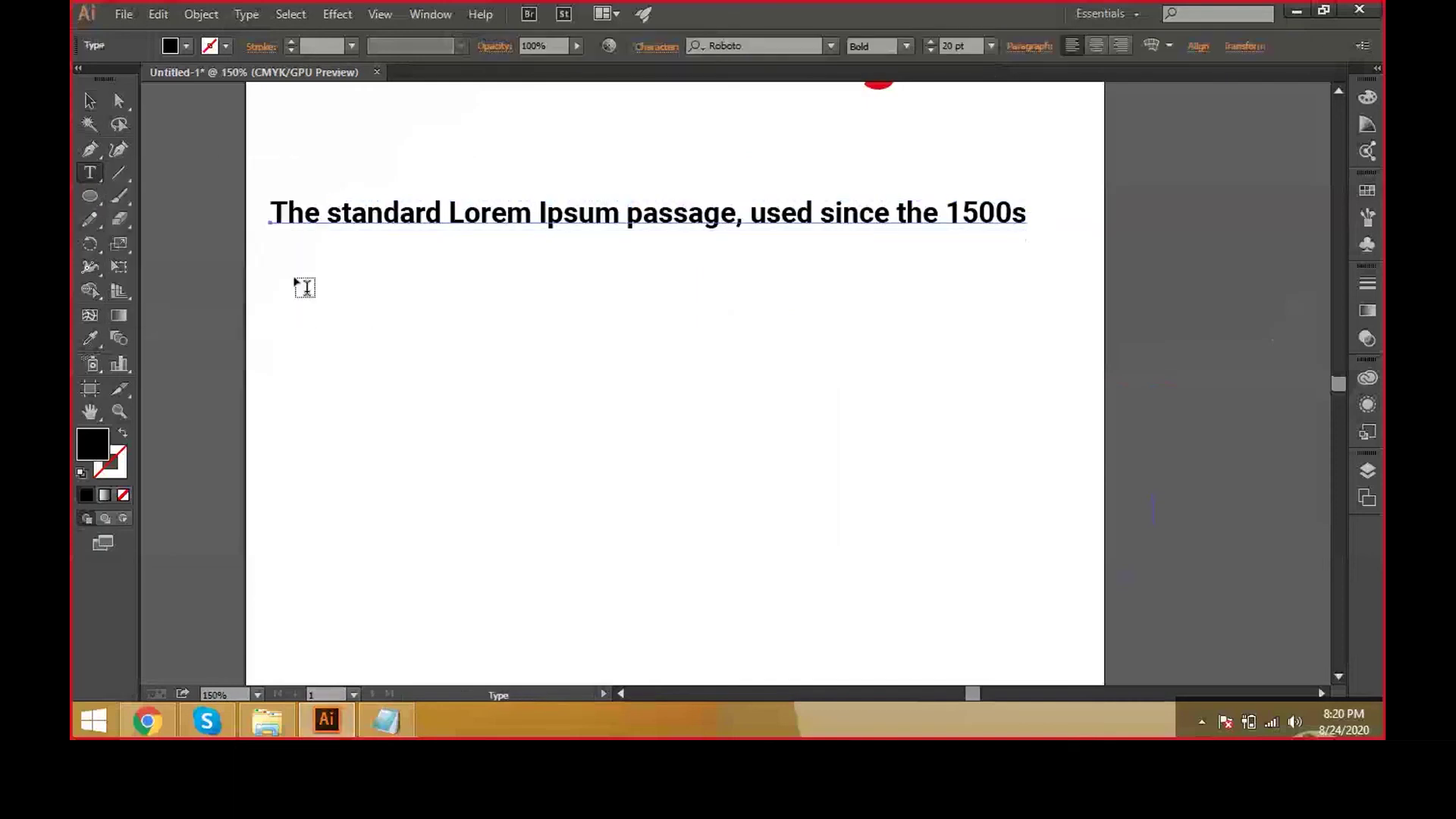
click(300, 285)
key(Escape)
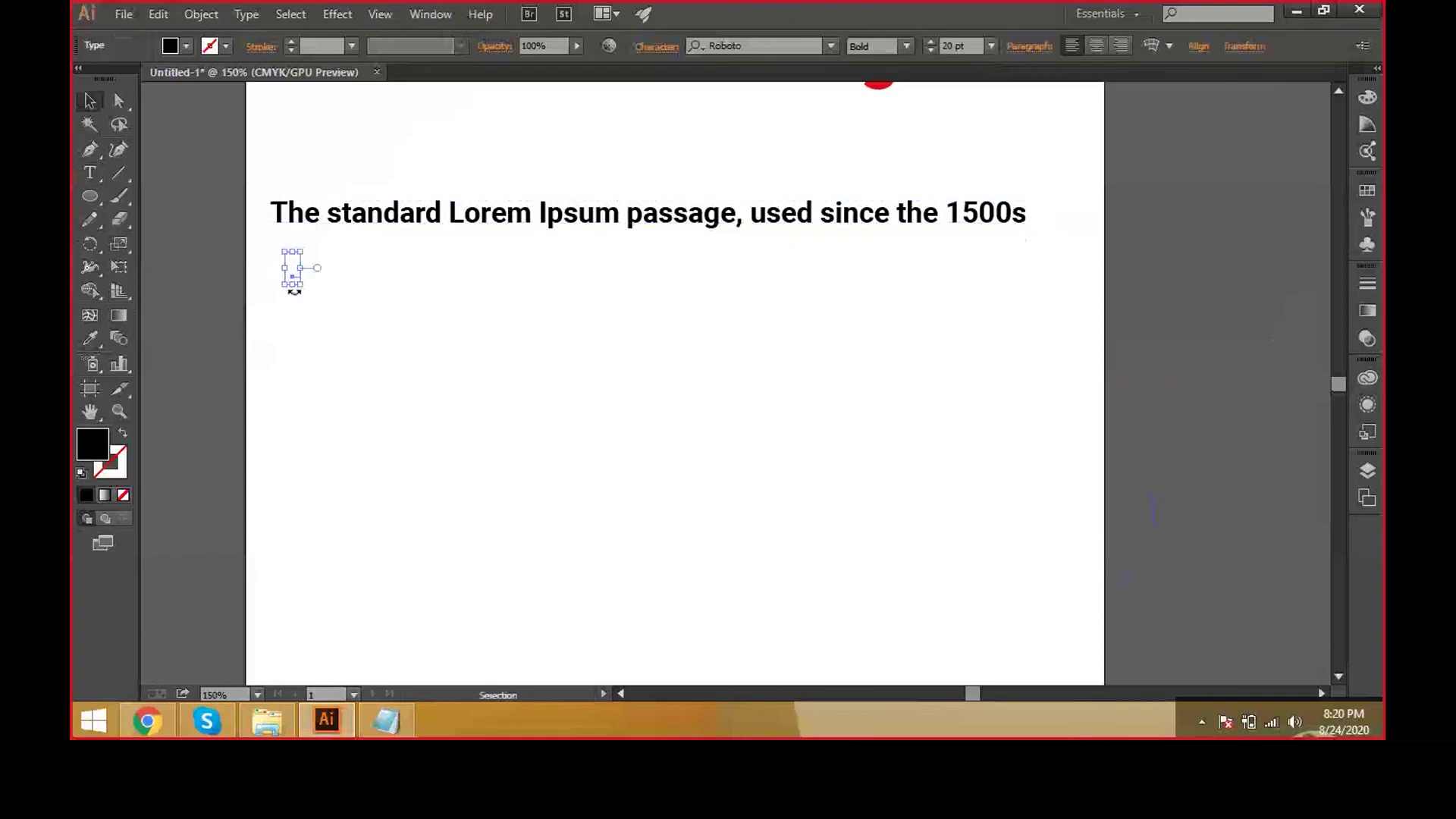
key(ctrl+z)
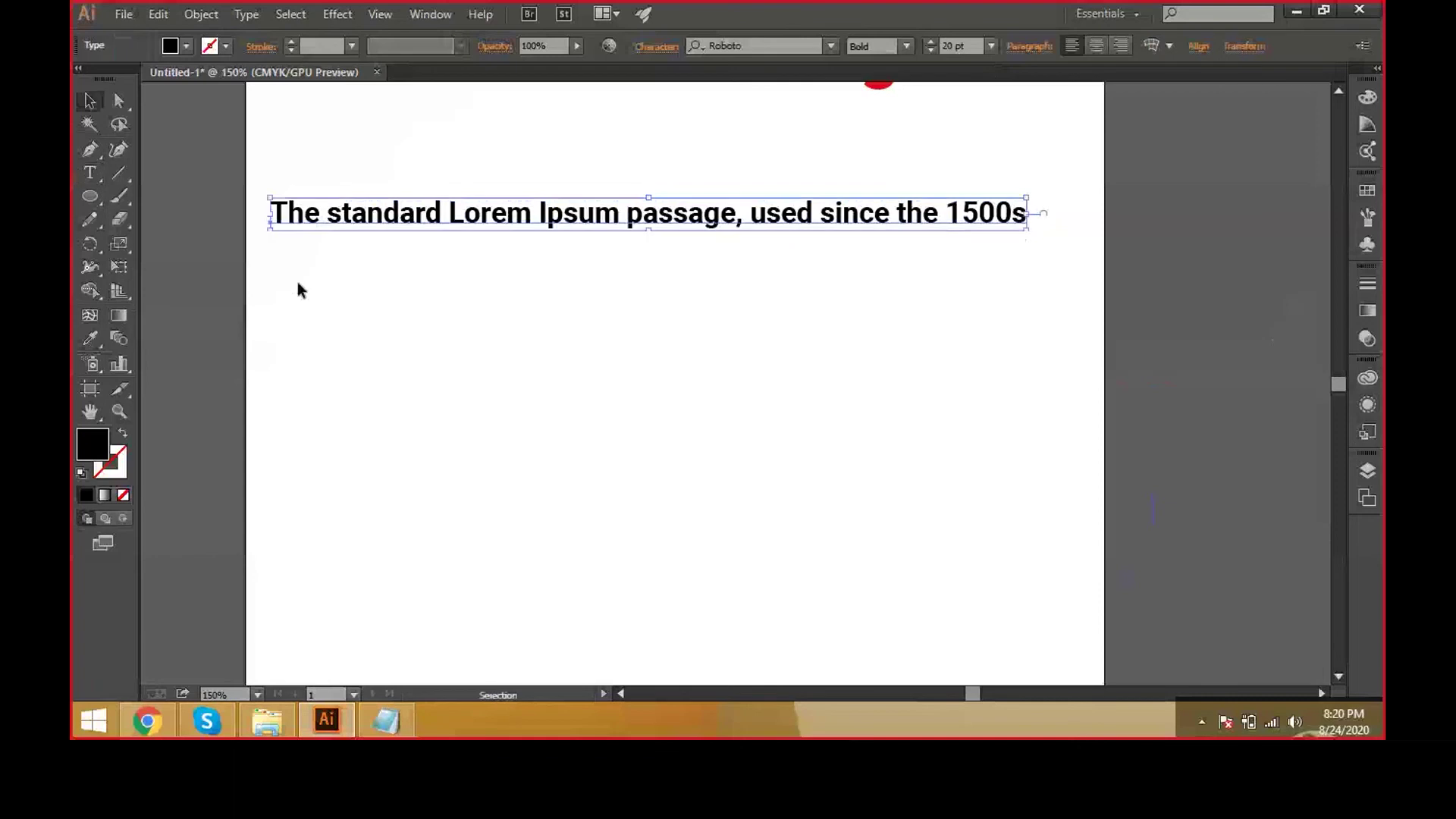
- Draw a paragraph text frame with the Type Tool below the Lorem Ipsum heading, about as wide as the heading
click(90, 173)
key(ctrl+minus)
key(ctrl+minus)
drag(288, 248, 623, 460)
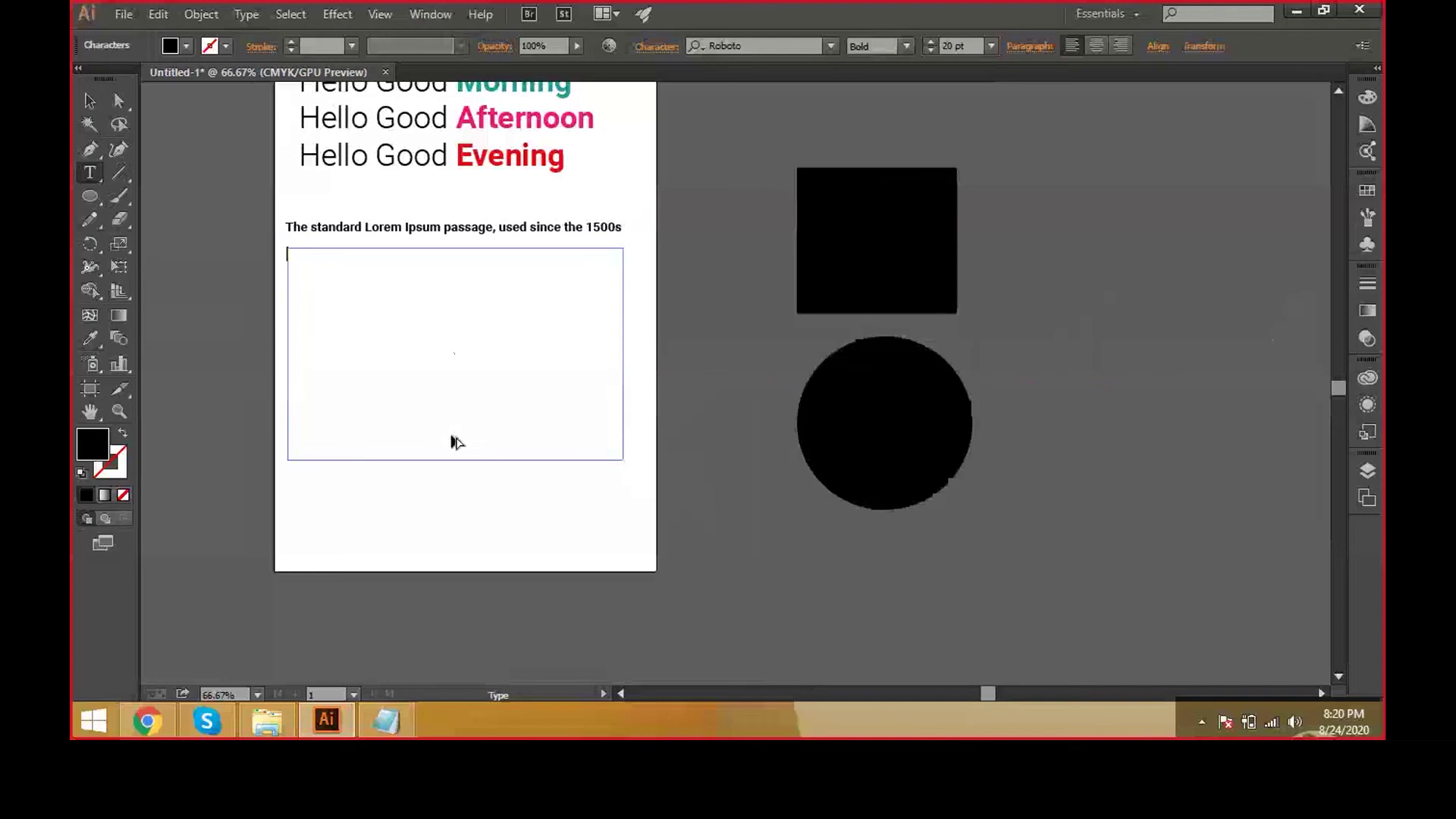
- Copy the standard Lorem Ipsum passage from the Lipsum page in Chrome and paste it into the empty text frame in Illustrator
key(ctrl+plus)
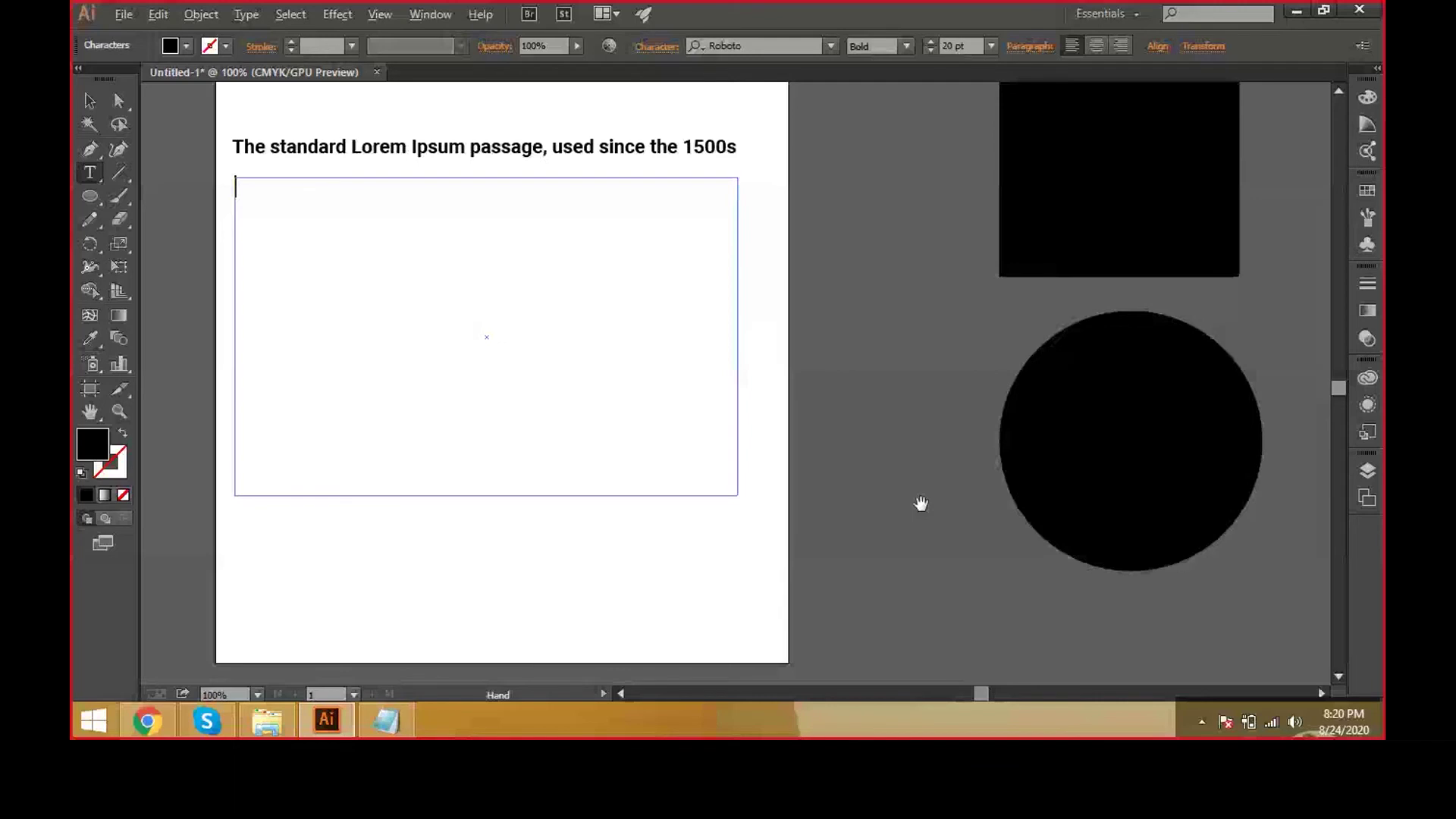
key(alt+Tab)
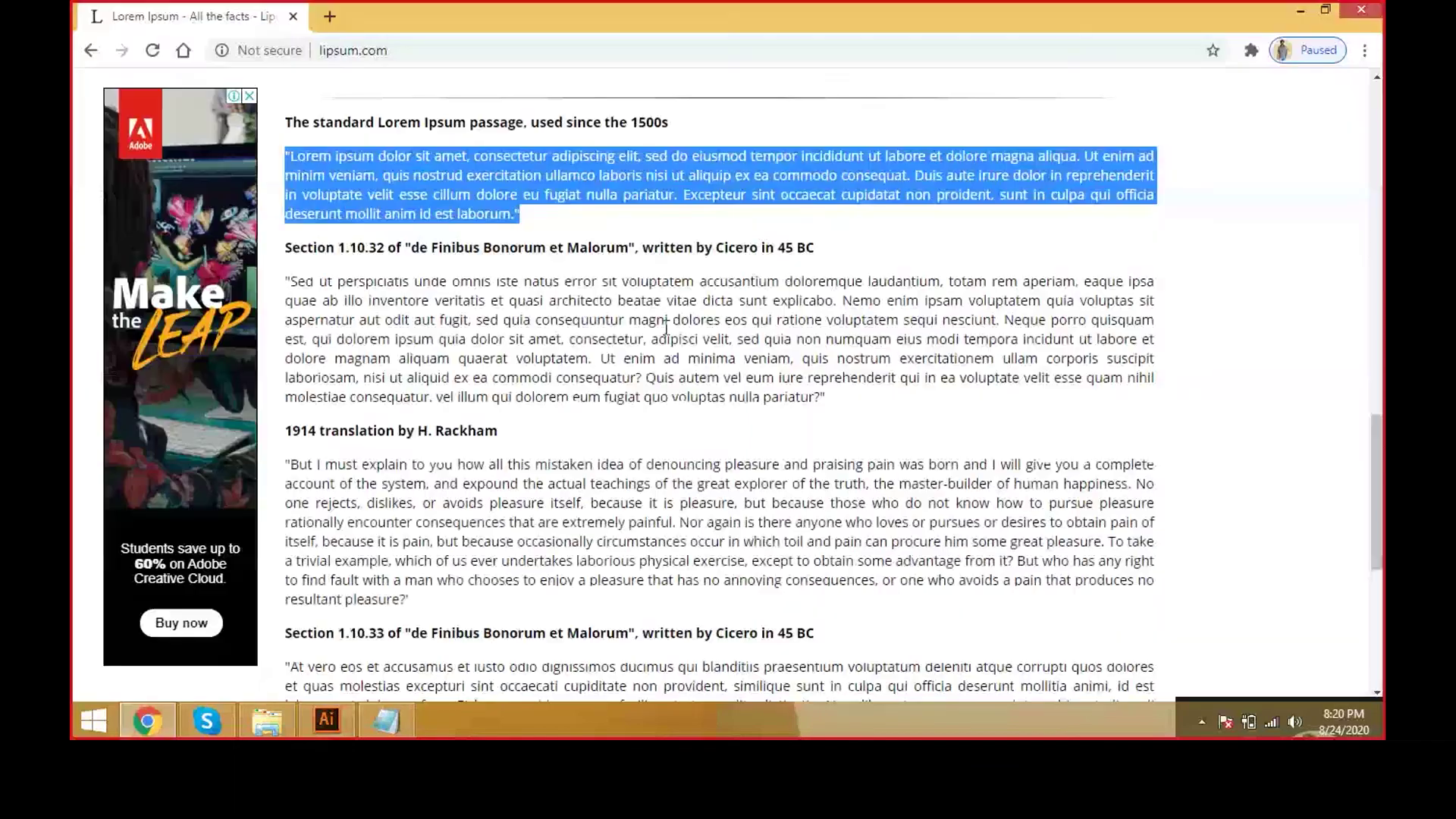
key(alt+Tab)
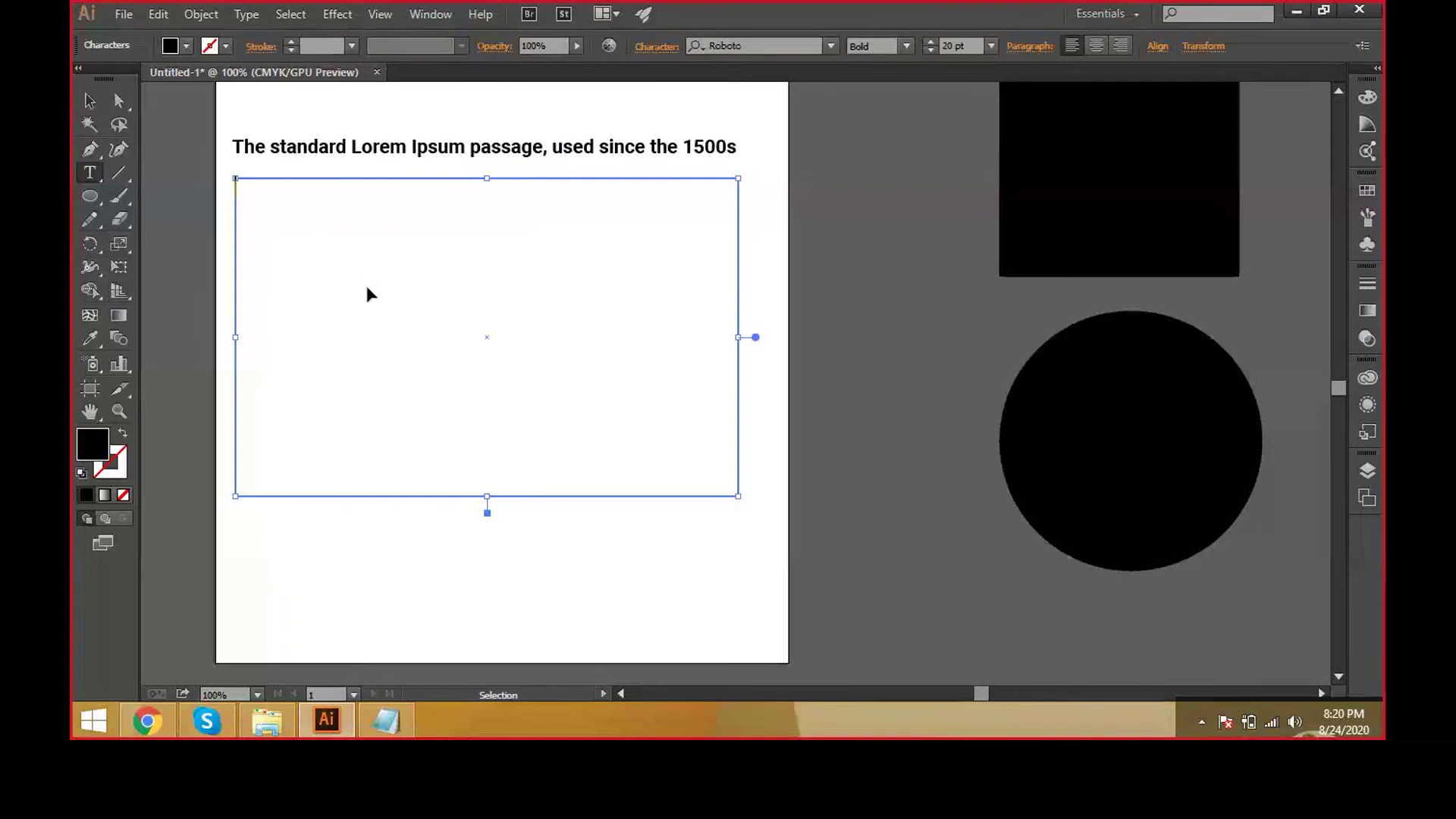
text("Lorem ipsum dolor sit amet, consectetur adipiscing elit, sed do eiusmod tempor incididunt ut labore et dolore magna aliqua. Ut enim ad minim veniam, quis nostrud exercitation ullamco laboris nisi ut aliquip ex ea commodo consequat. Duis aute irure dolor in reprehenderit in voluptate velit esse cillum dolore eu fugiat nulla pariatur. Excepteur sint occaecat cupidatat non proident, sunt in culpa qui officia deserunt mollit anim id est laborum.")
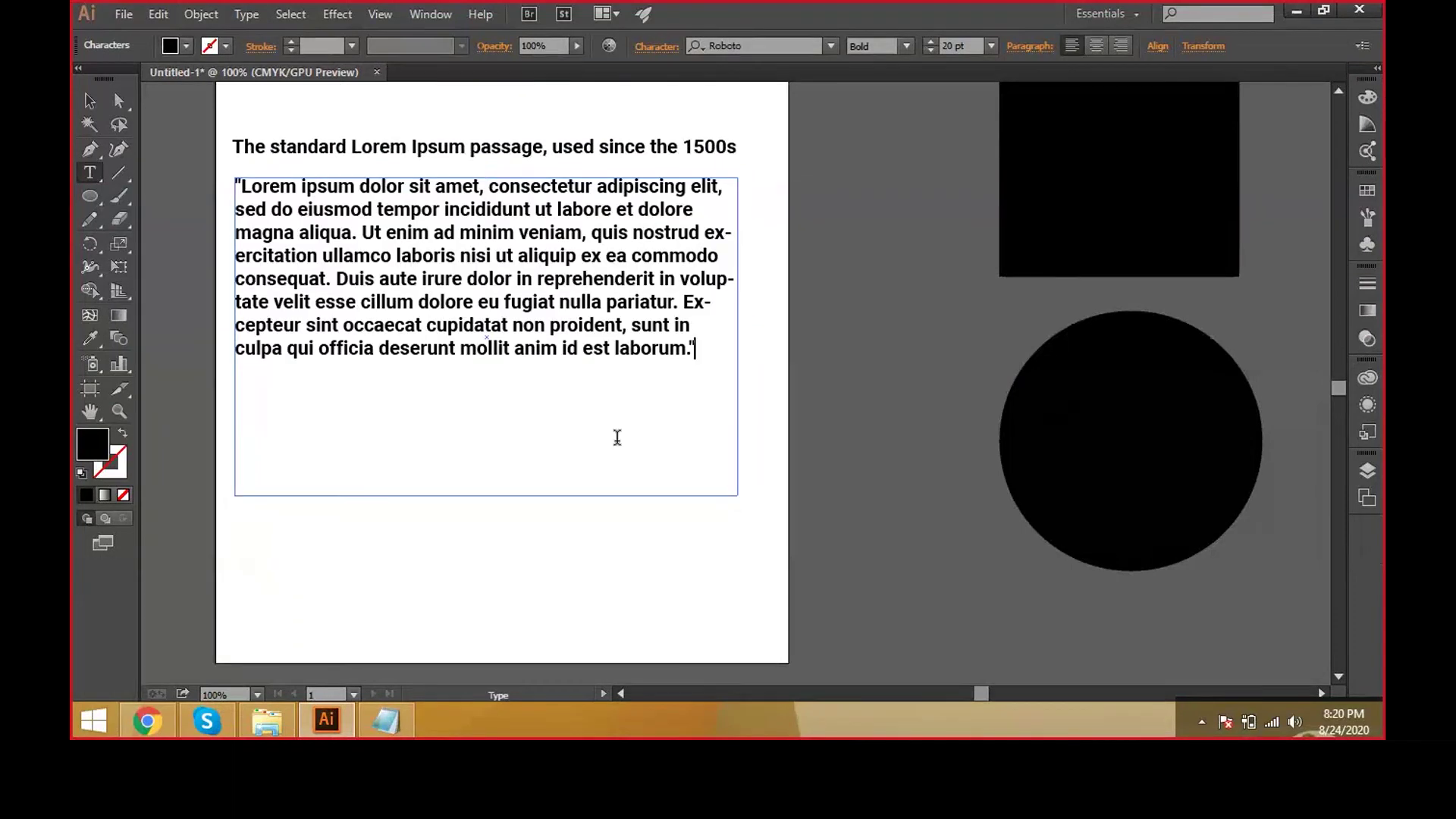
- Copy and clear the paragraph in the text frame, undo a paste made outside it, and paste the paragraph back into the frame
drag(617, 438, 375, 147)
key(ctrl+c)
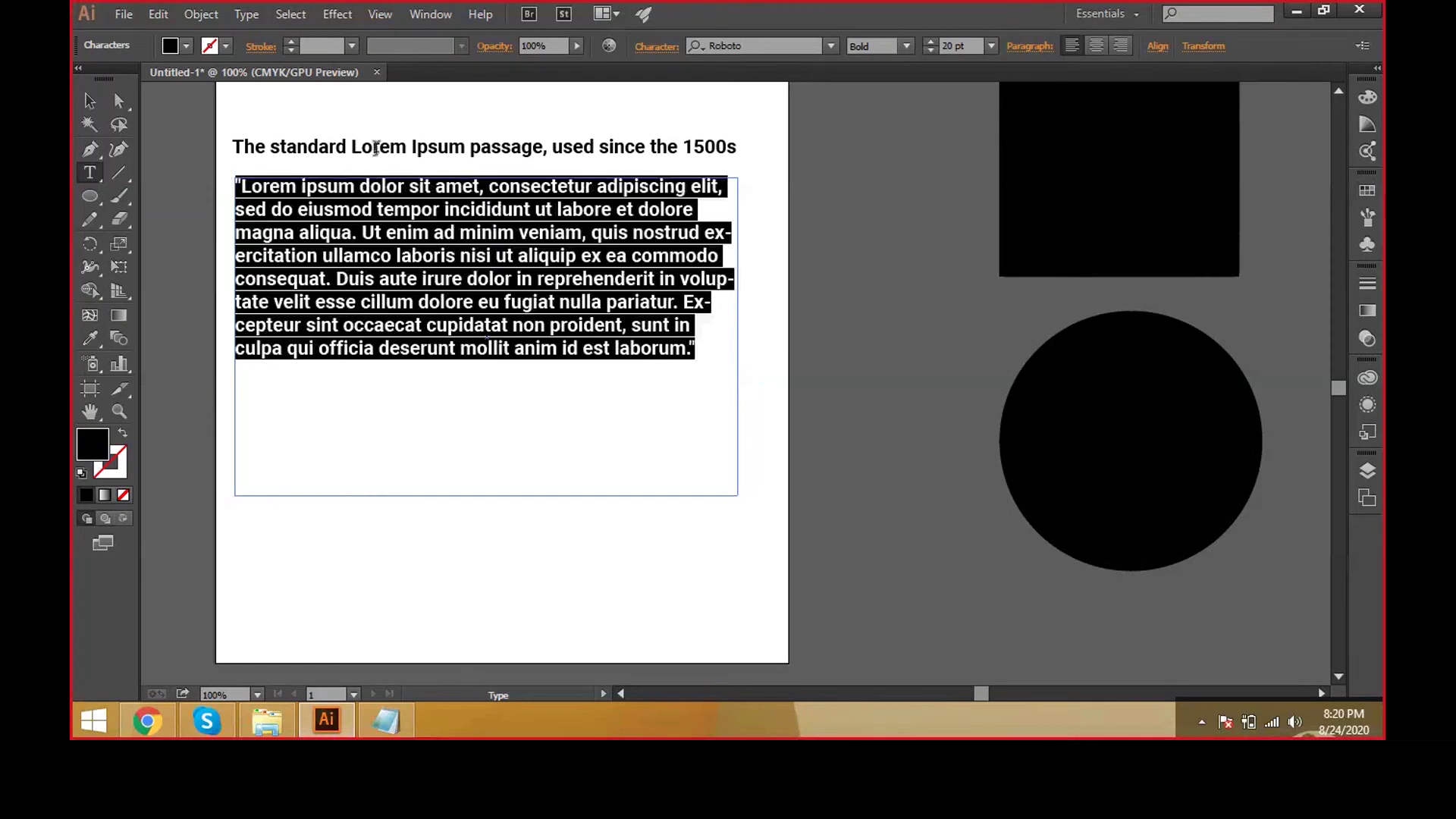
key(BackSpace)
key(Escape)
key(ctrl+v)
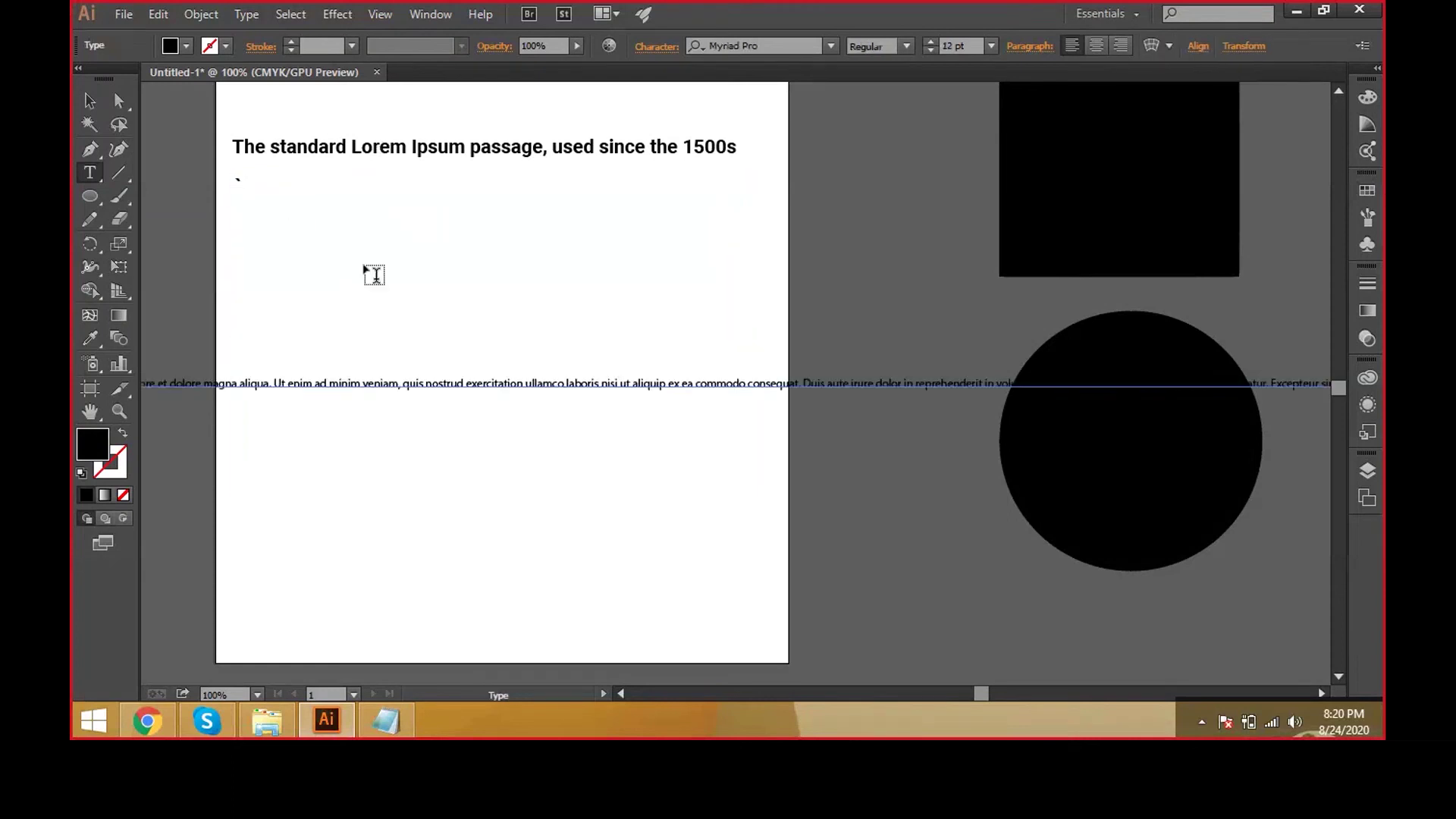
key(ctrl+z)
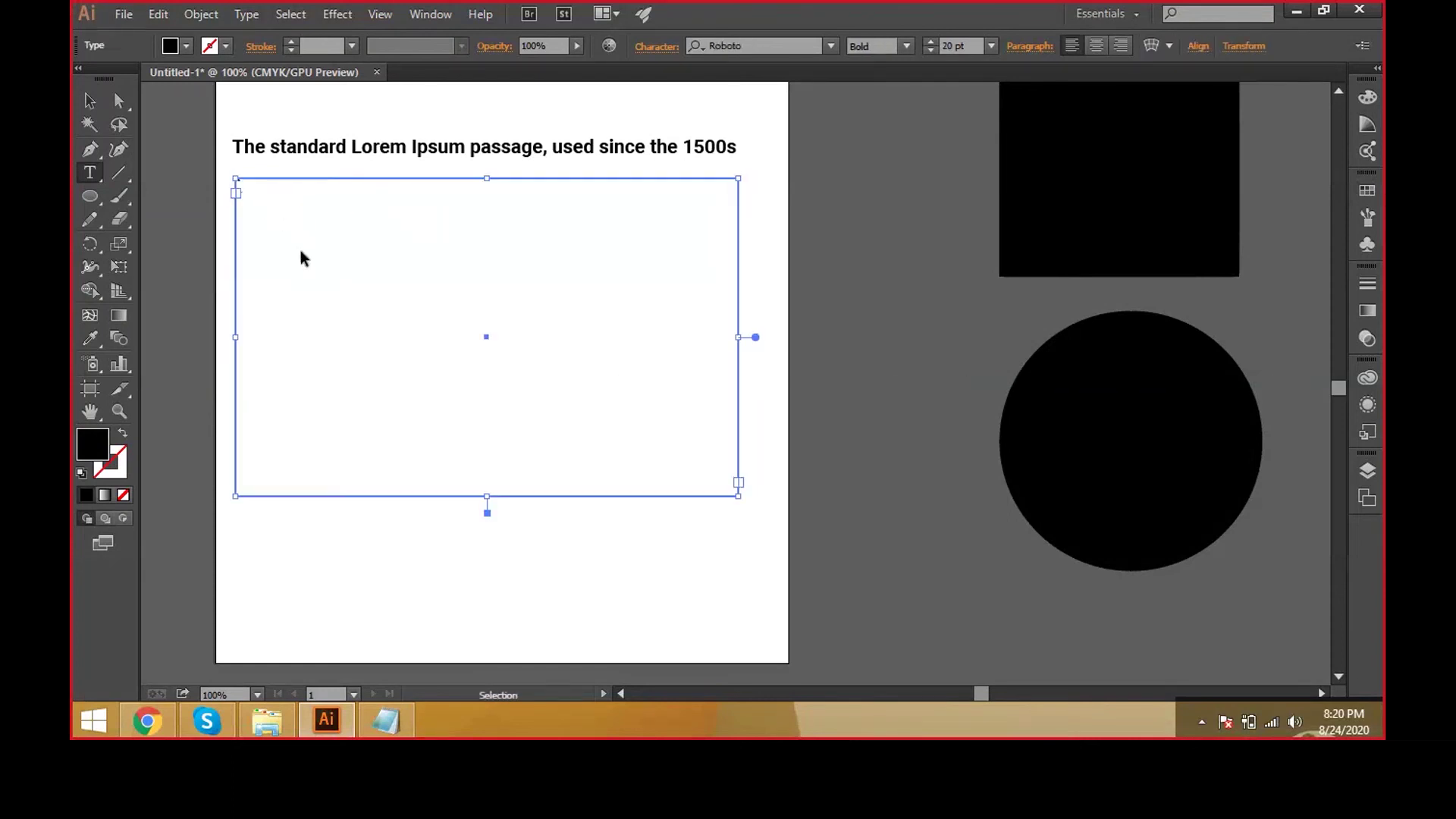
click(301, 258)
key(ctrl+v)
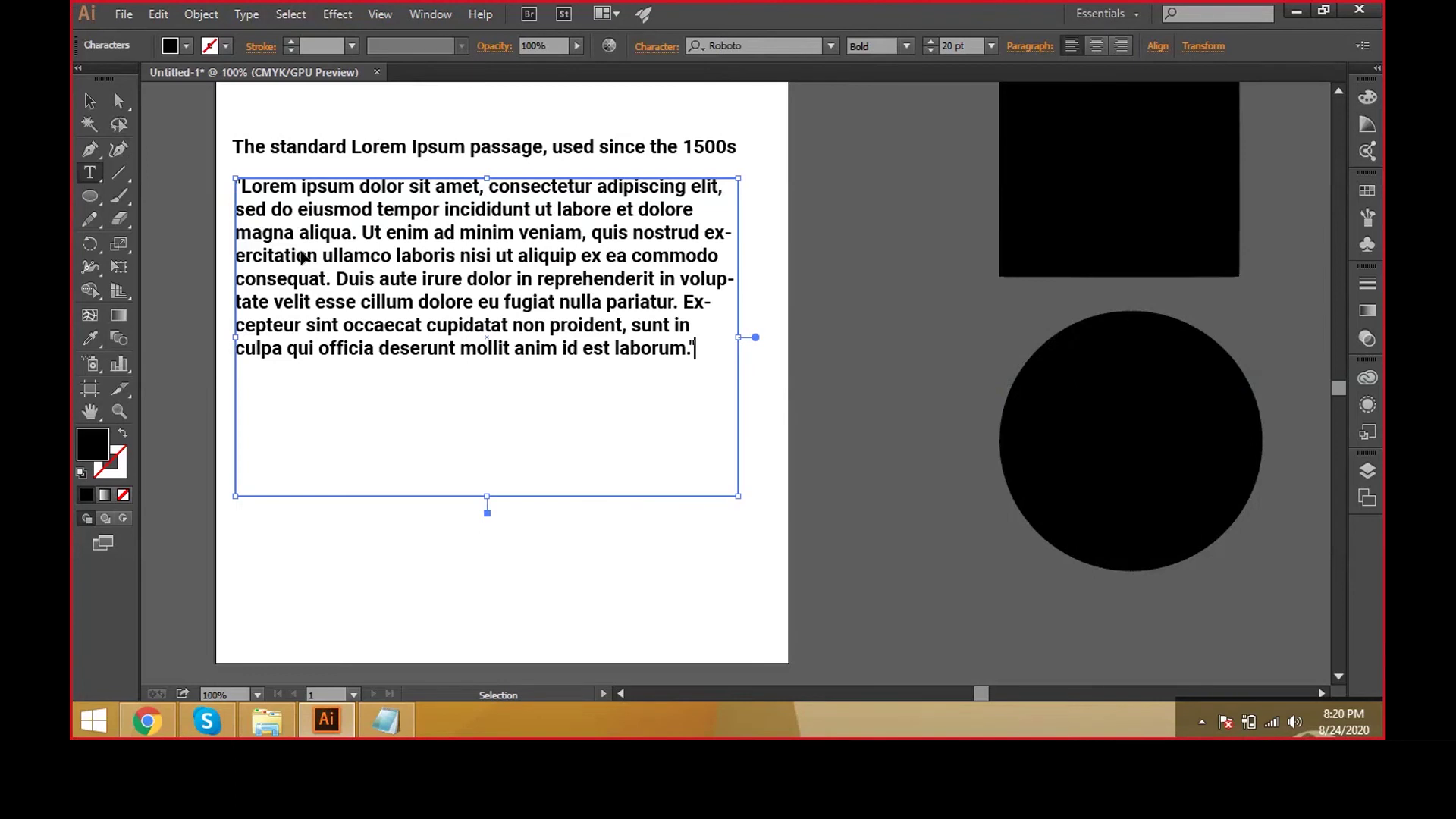
- Set the whole Lorem ipsum paragraph to 15 pt with the Light font style
drag(705, 349, 347, 163)
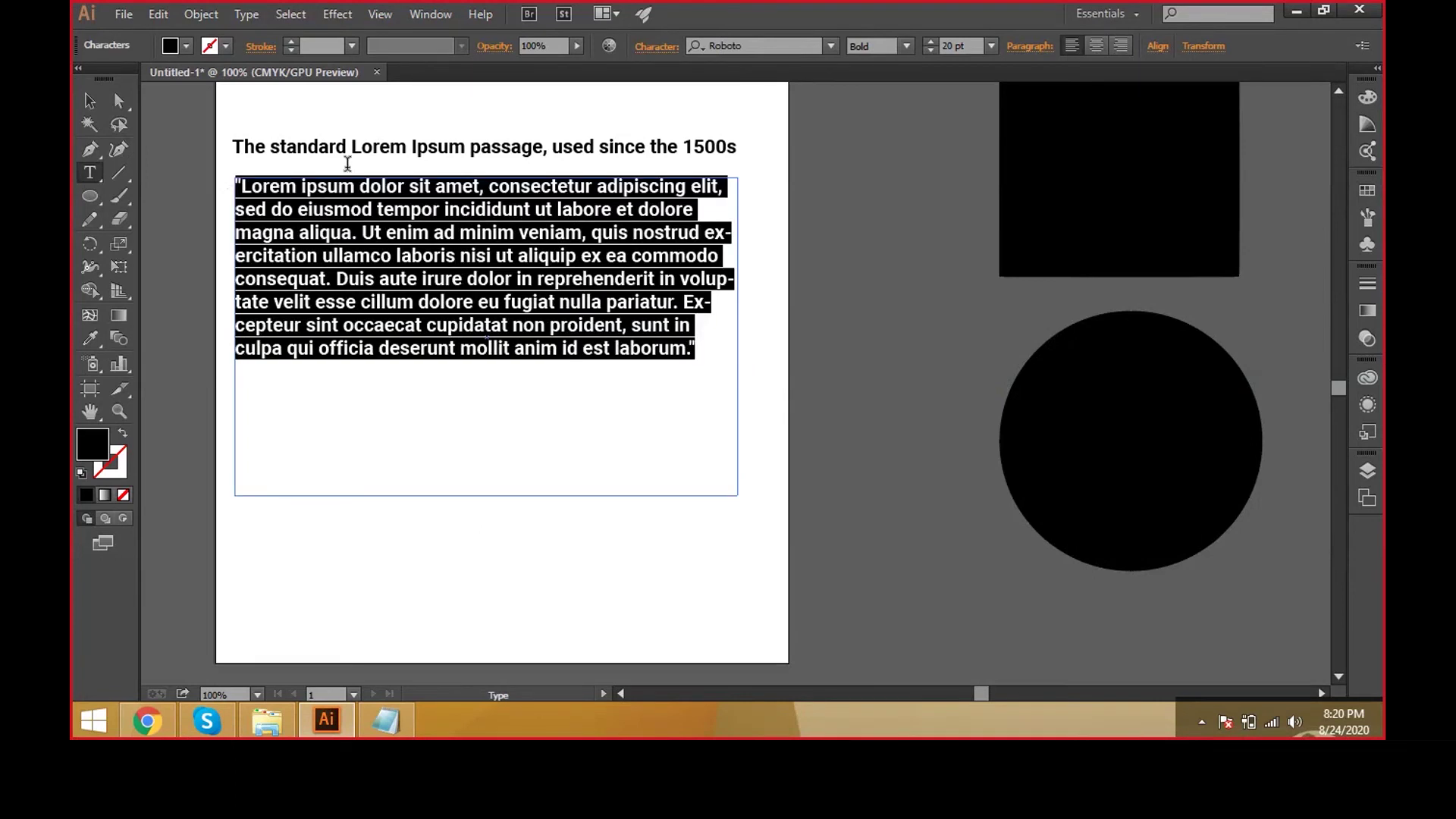
click(349, 153)
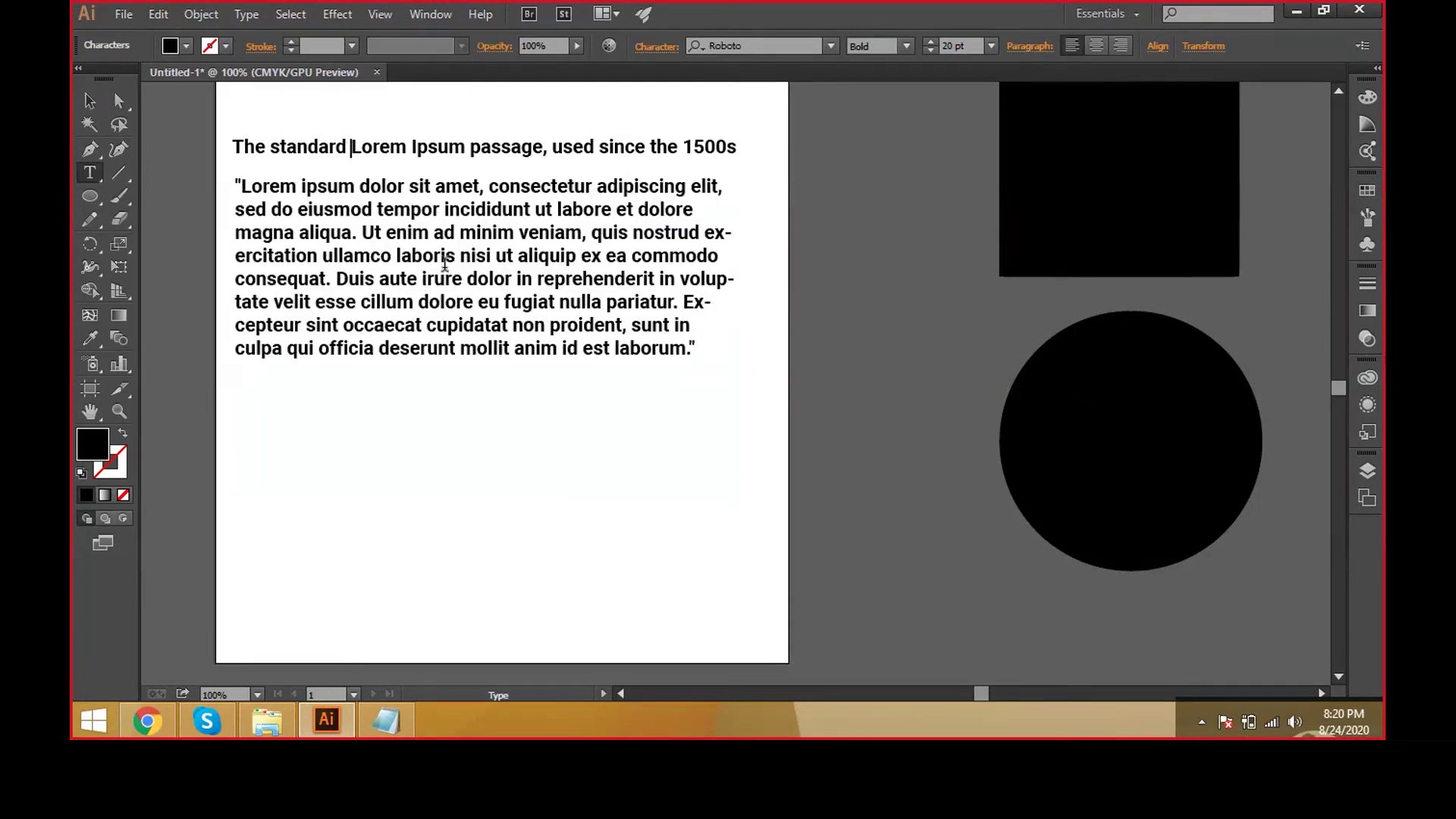
drag(699, 351, 220, 186)
click(954, 46)
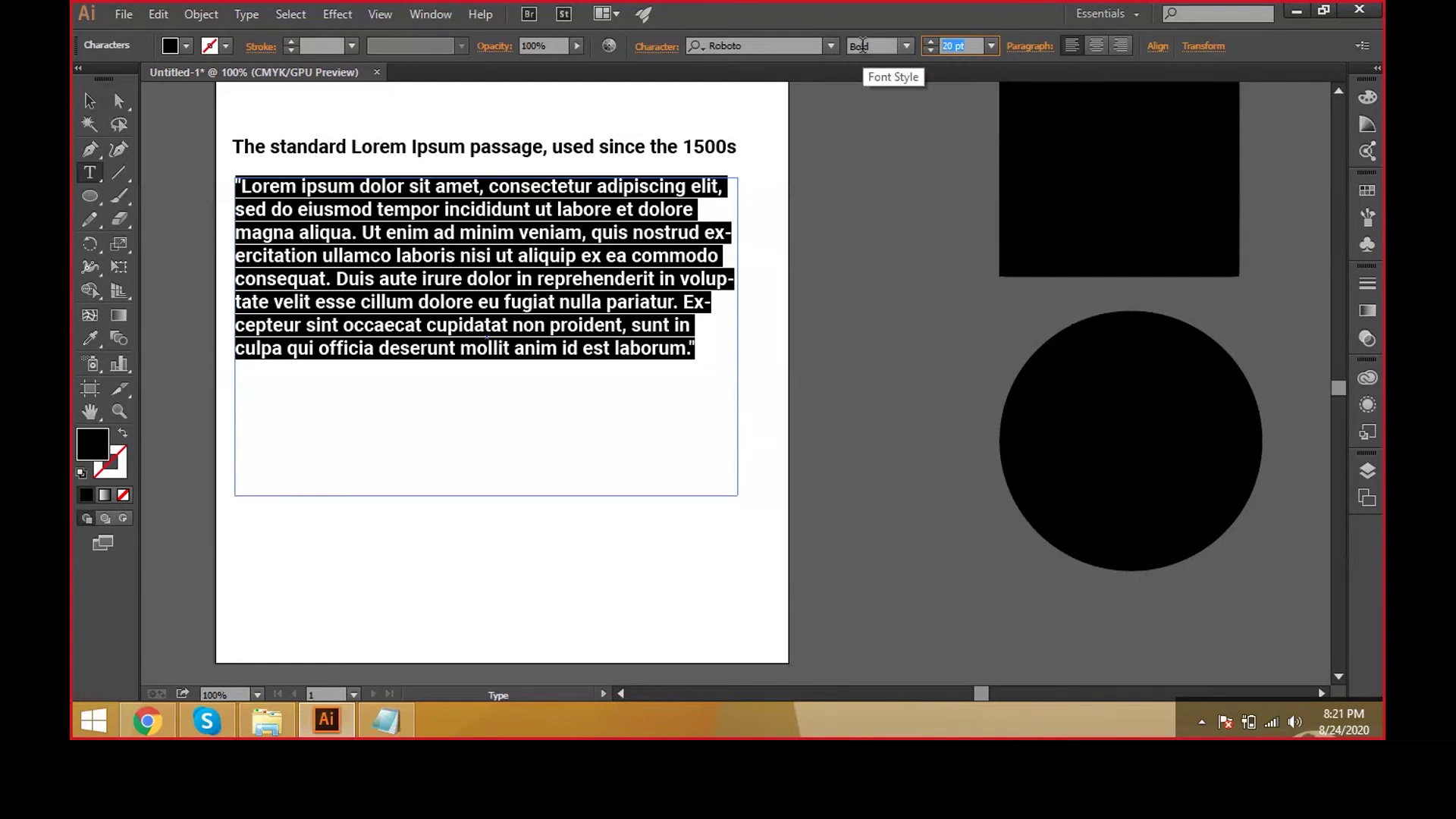
text(15)
key(Return)
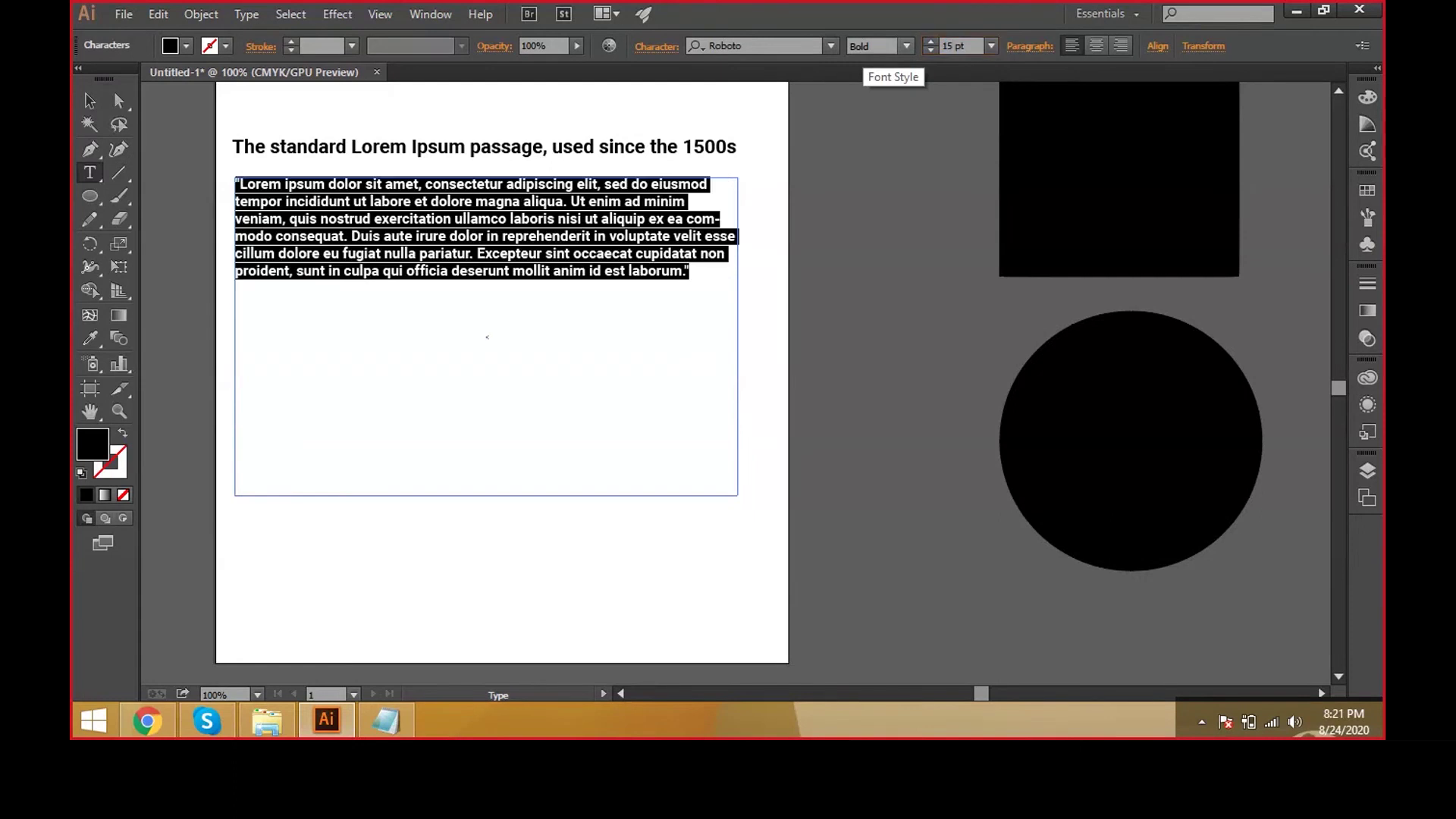
click(906, 46)
click(906, 112)
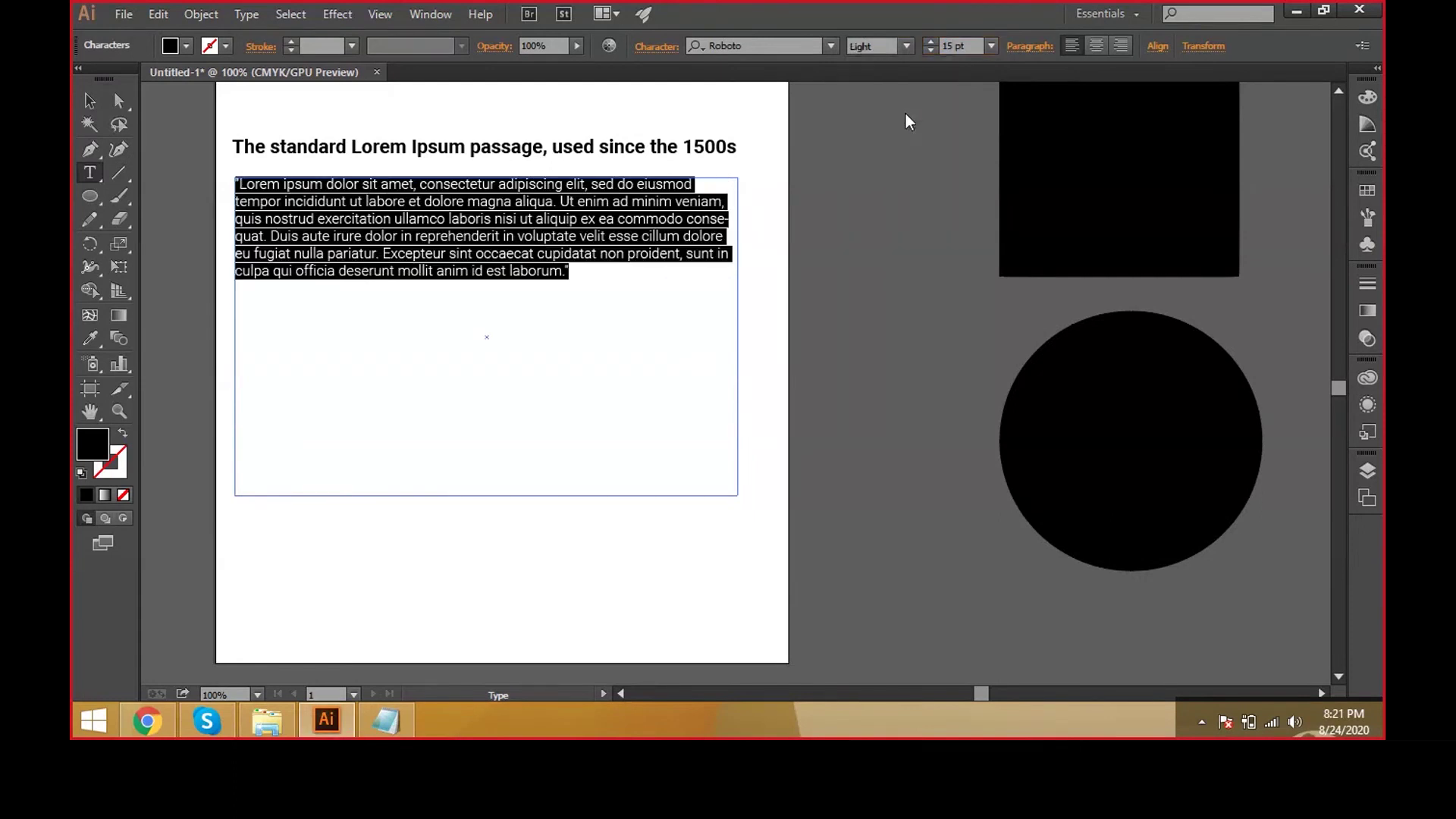
- Shorten the paragraph's text frame from its lower edge so that it ends just below the last line of text
click(540, 244)
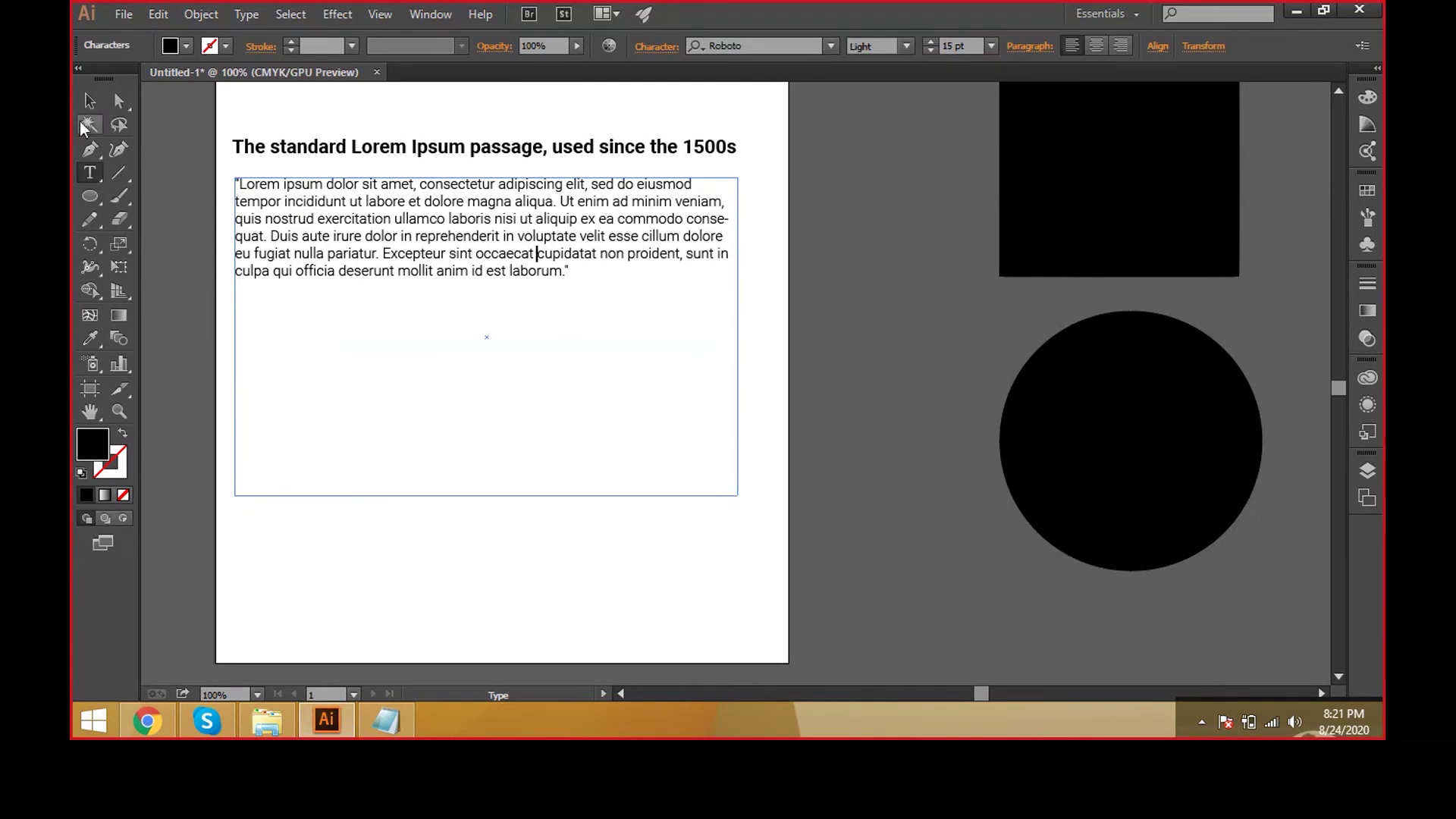
key(Escape)
drag(489, 496, 528, 297)
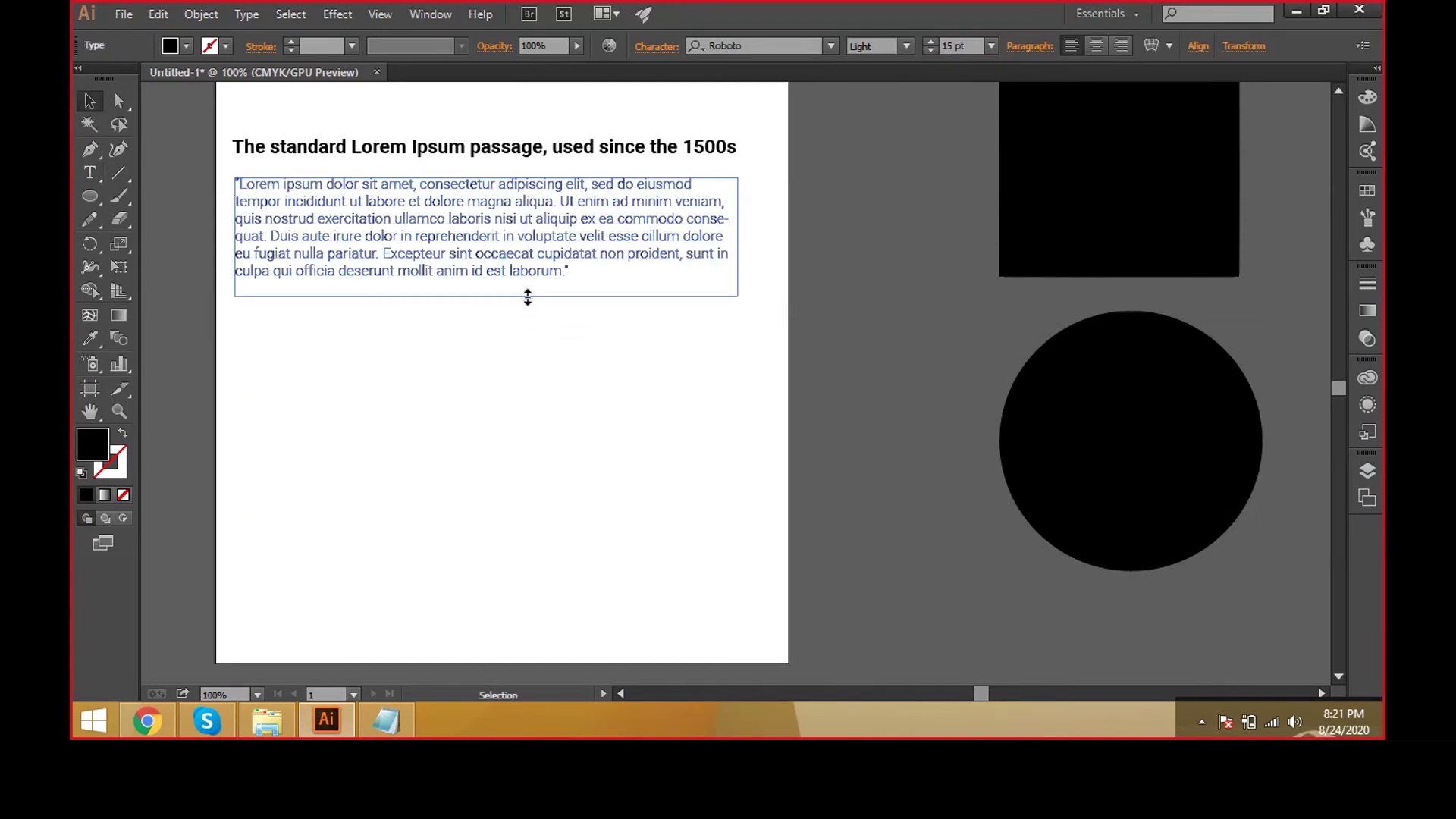
click(707, 613)
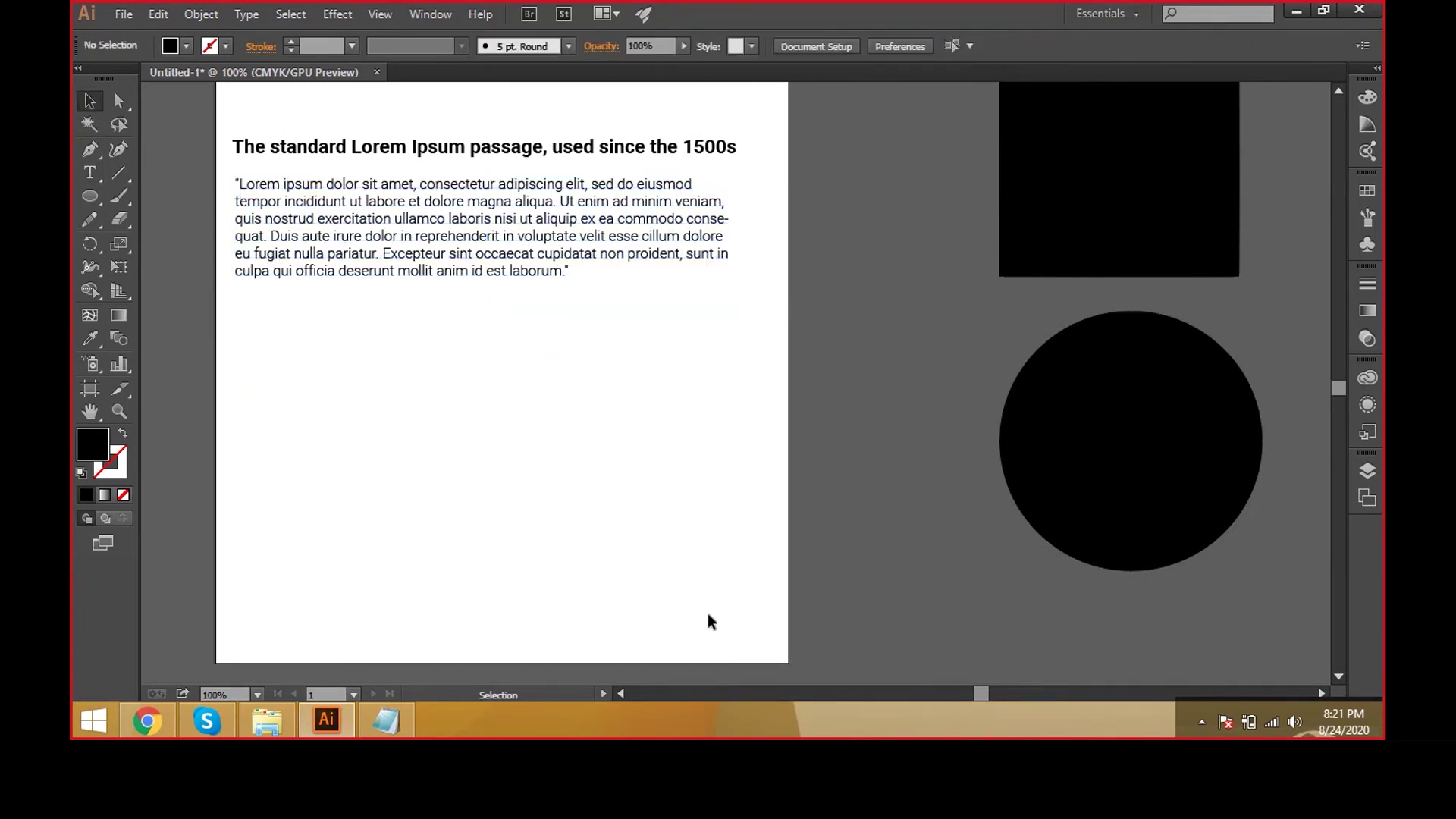
key(space)
drag(555, 442, 574, 443)
click(536, 237)
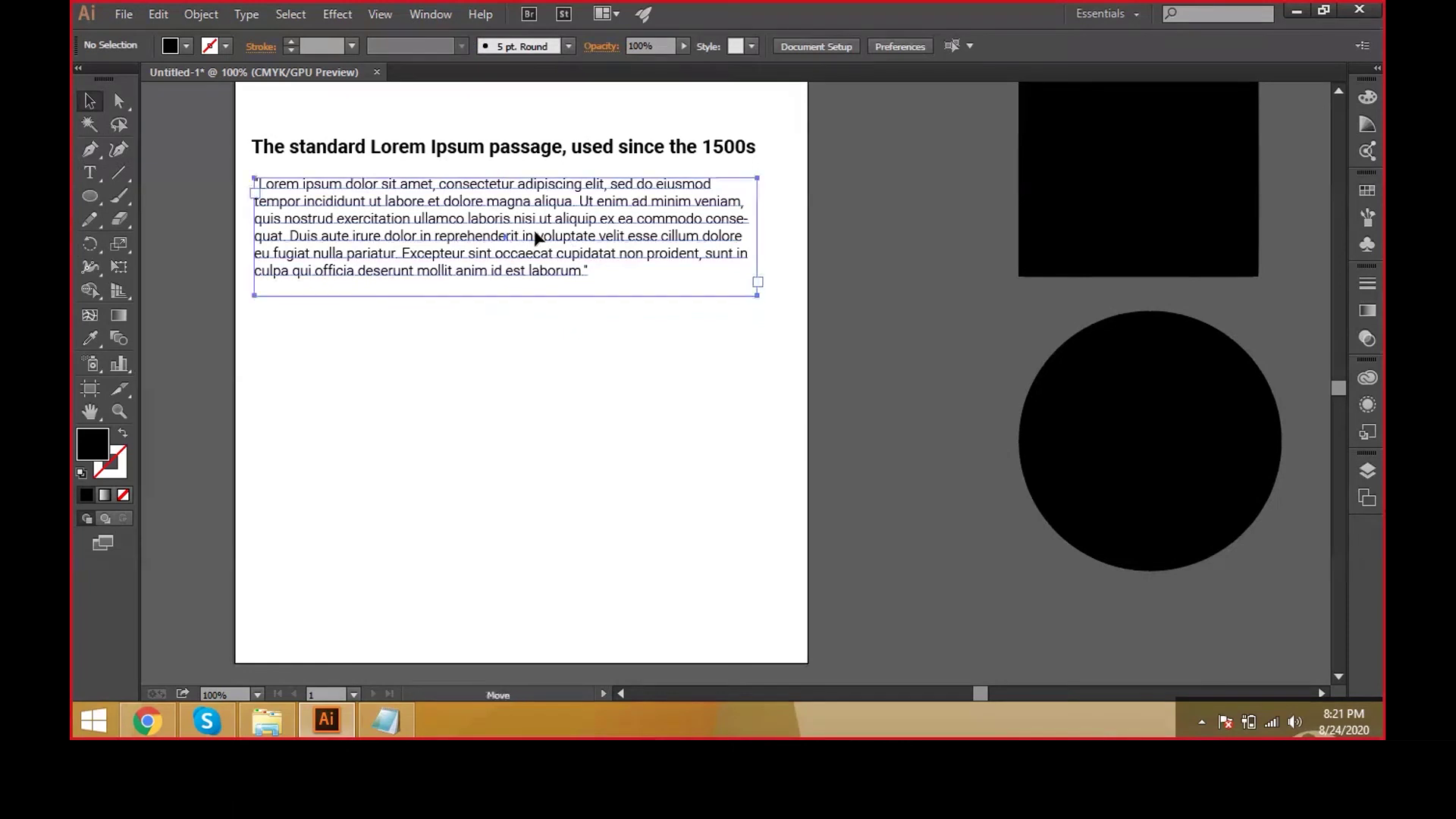
click(744, 358)
scroll(746, 244, up, 1)
scroll(751, 227, down, 1)
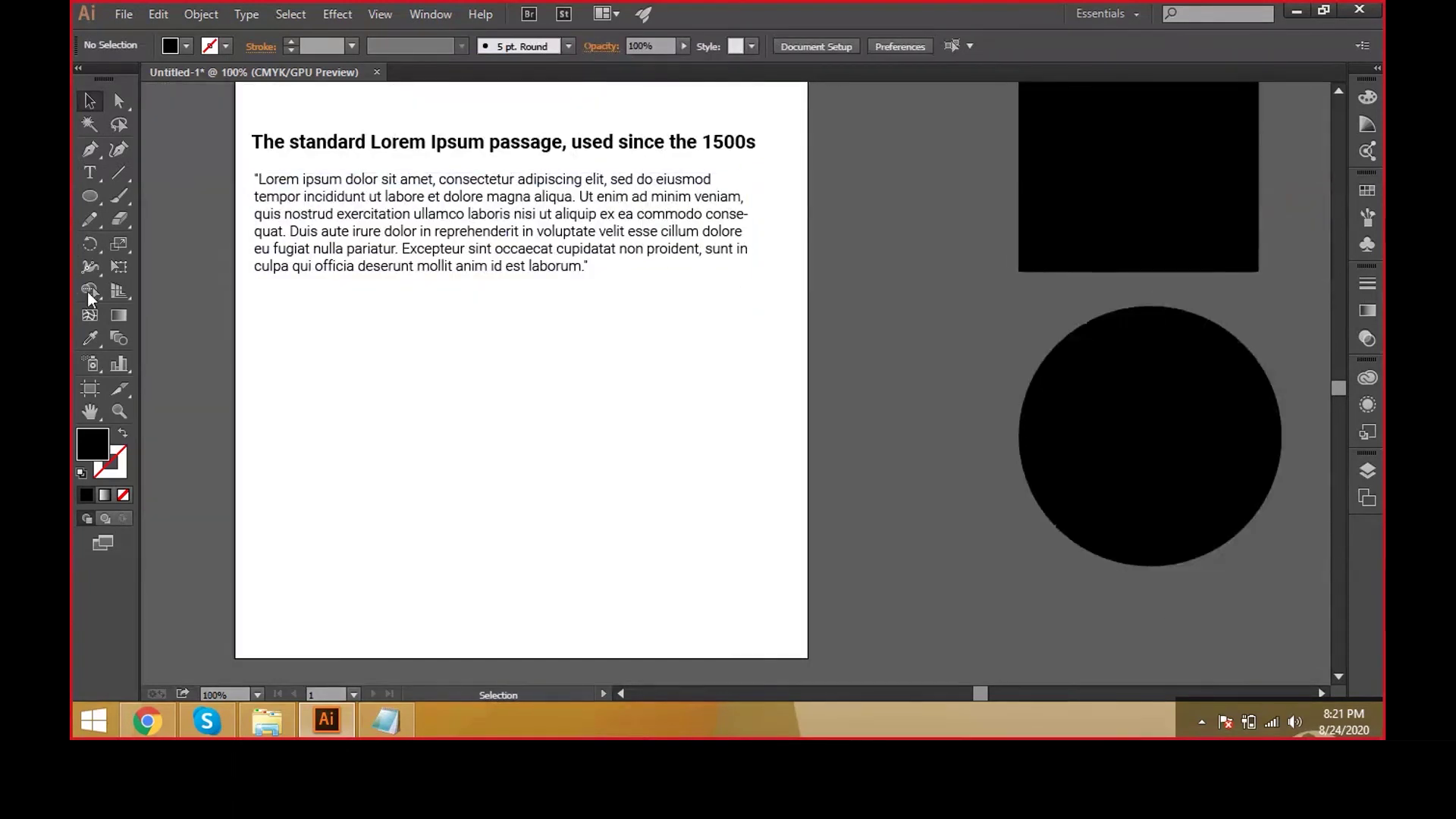
- Try centre and right alignment on the framed Lorem ipsum paragraph, finishing with left alignment
key(t)
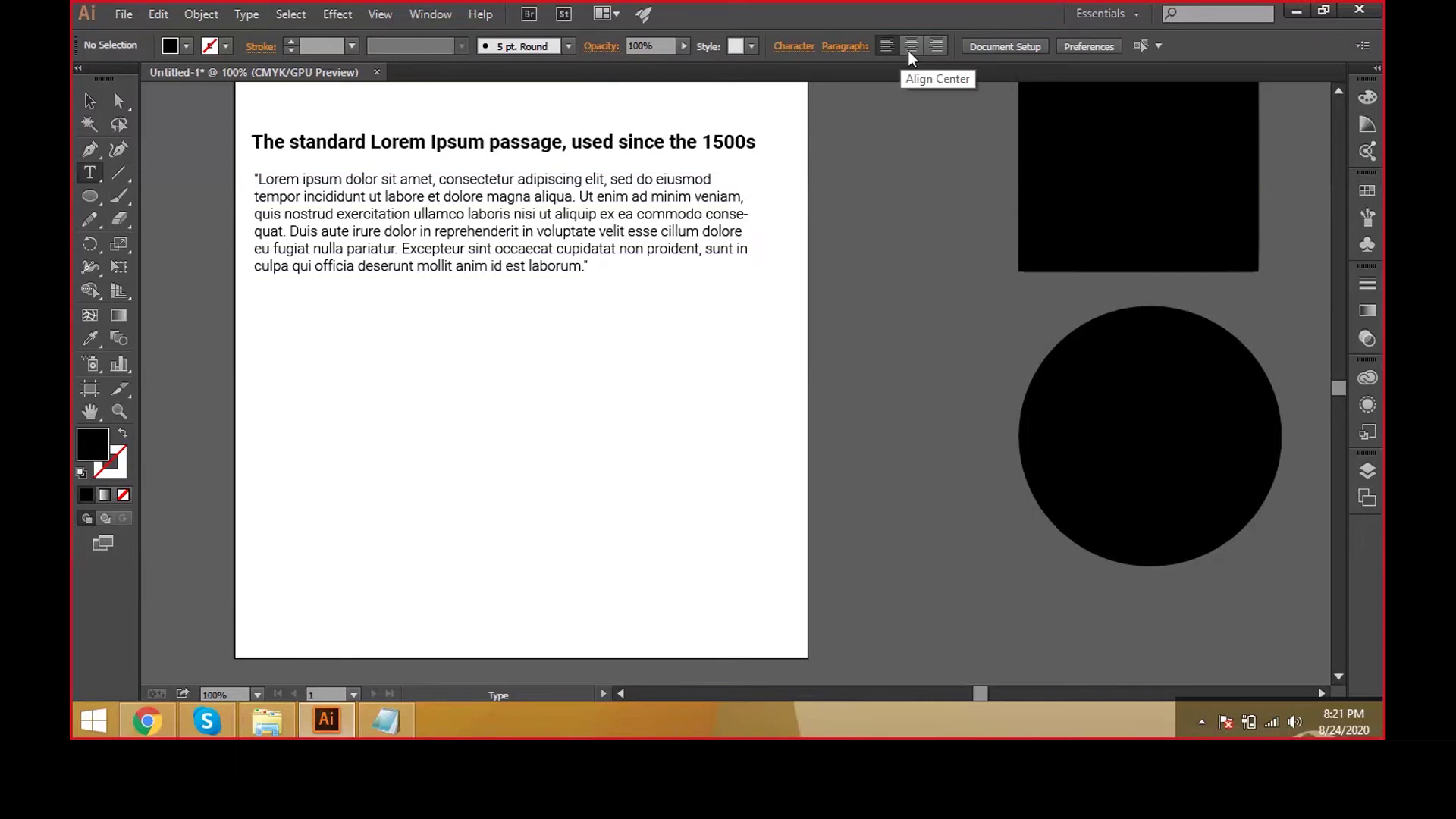
click(737, 254)
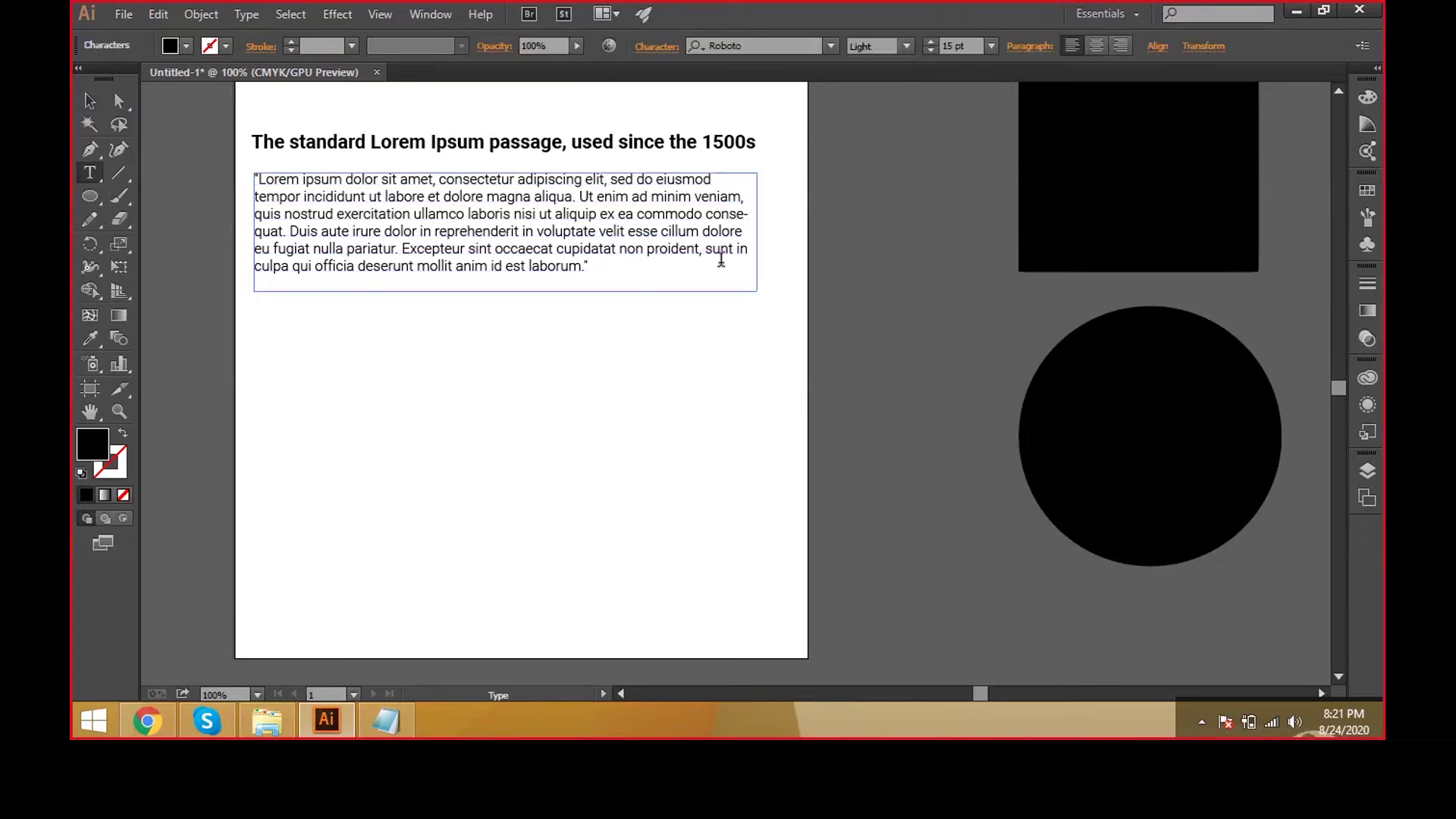
key(Escape)
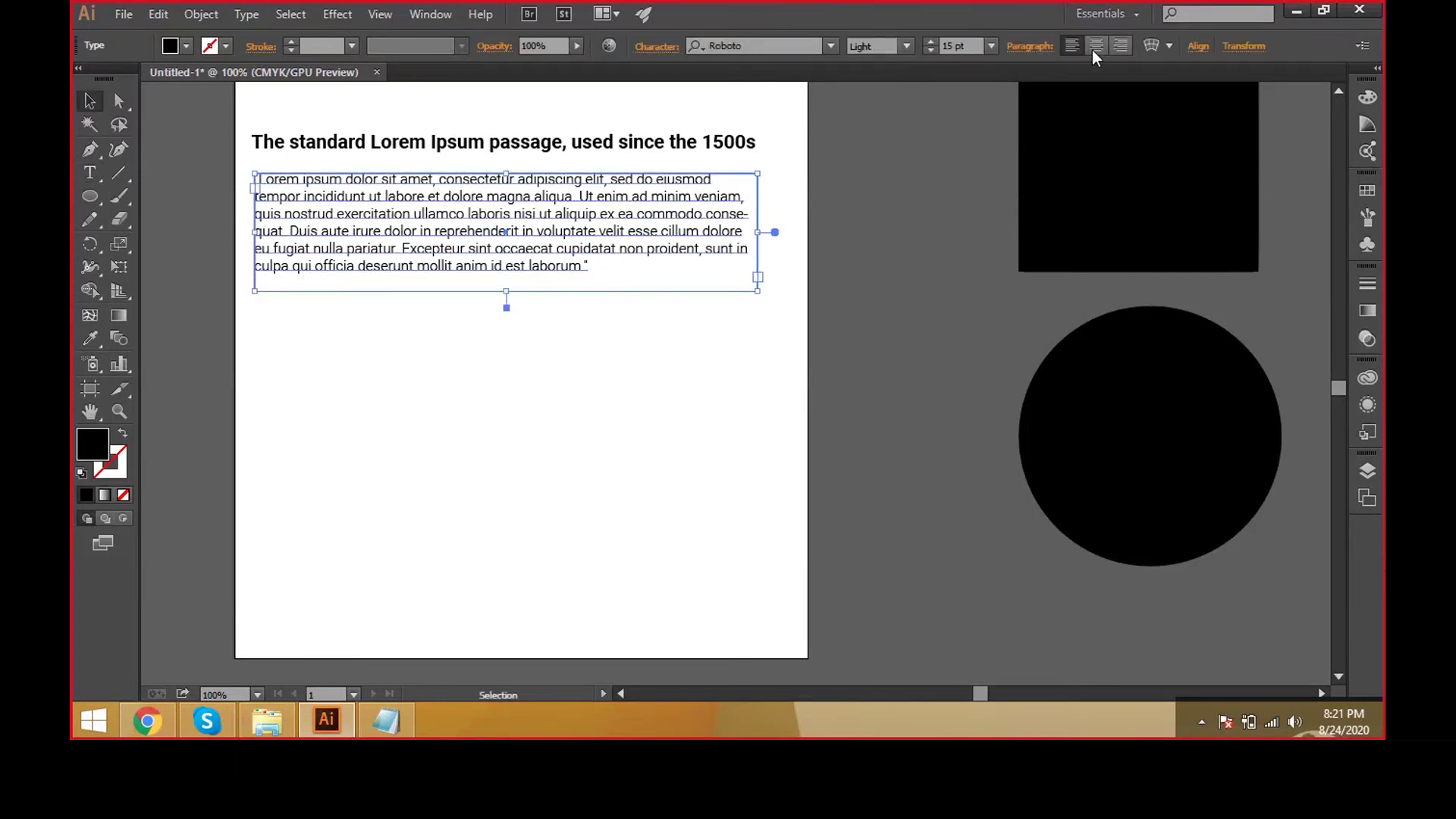
click(1096, 46)
click(1119, 49)
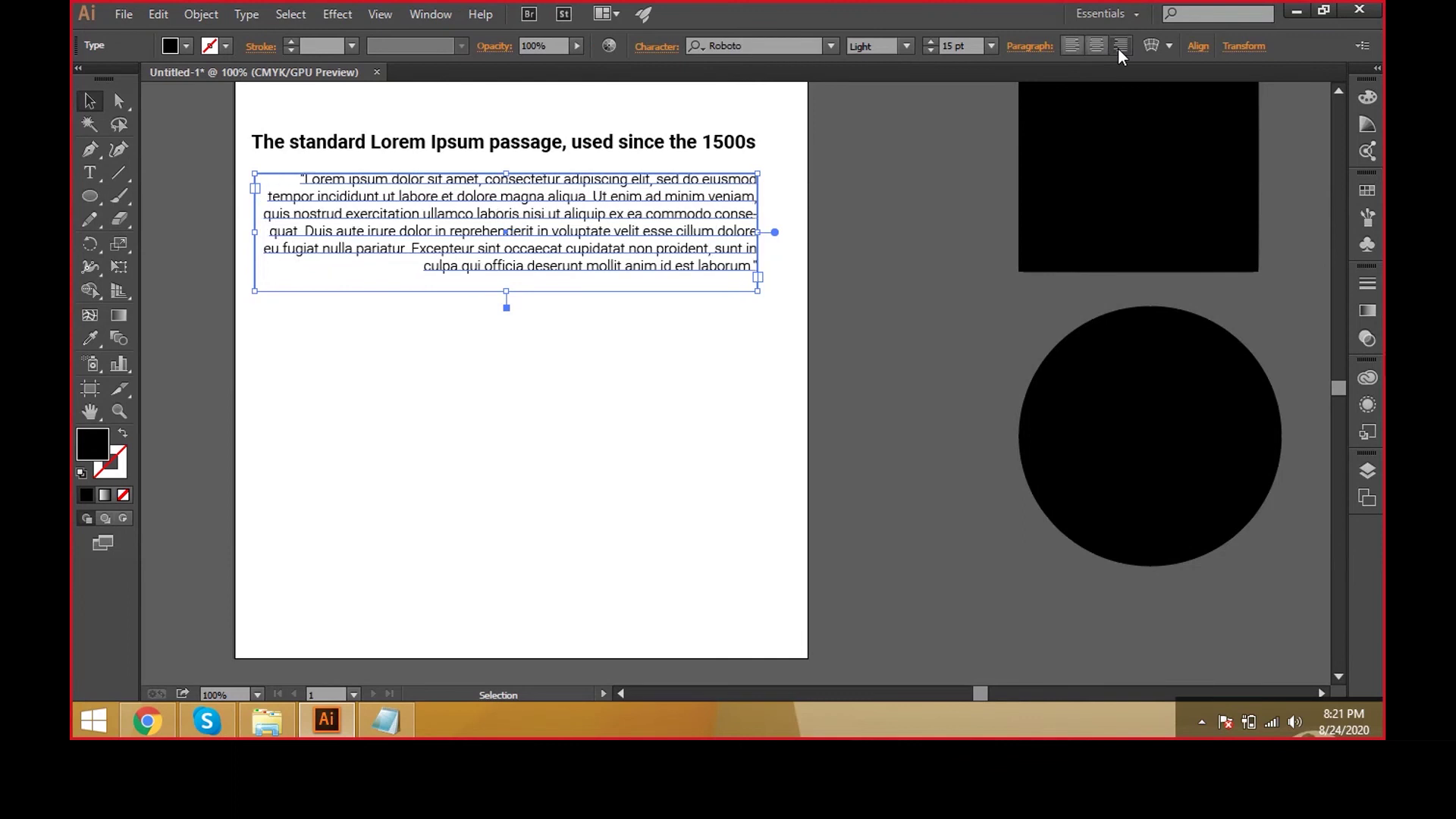
click(1069, 51)
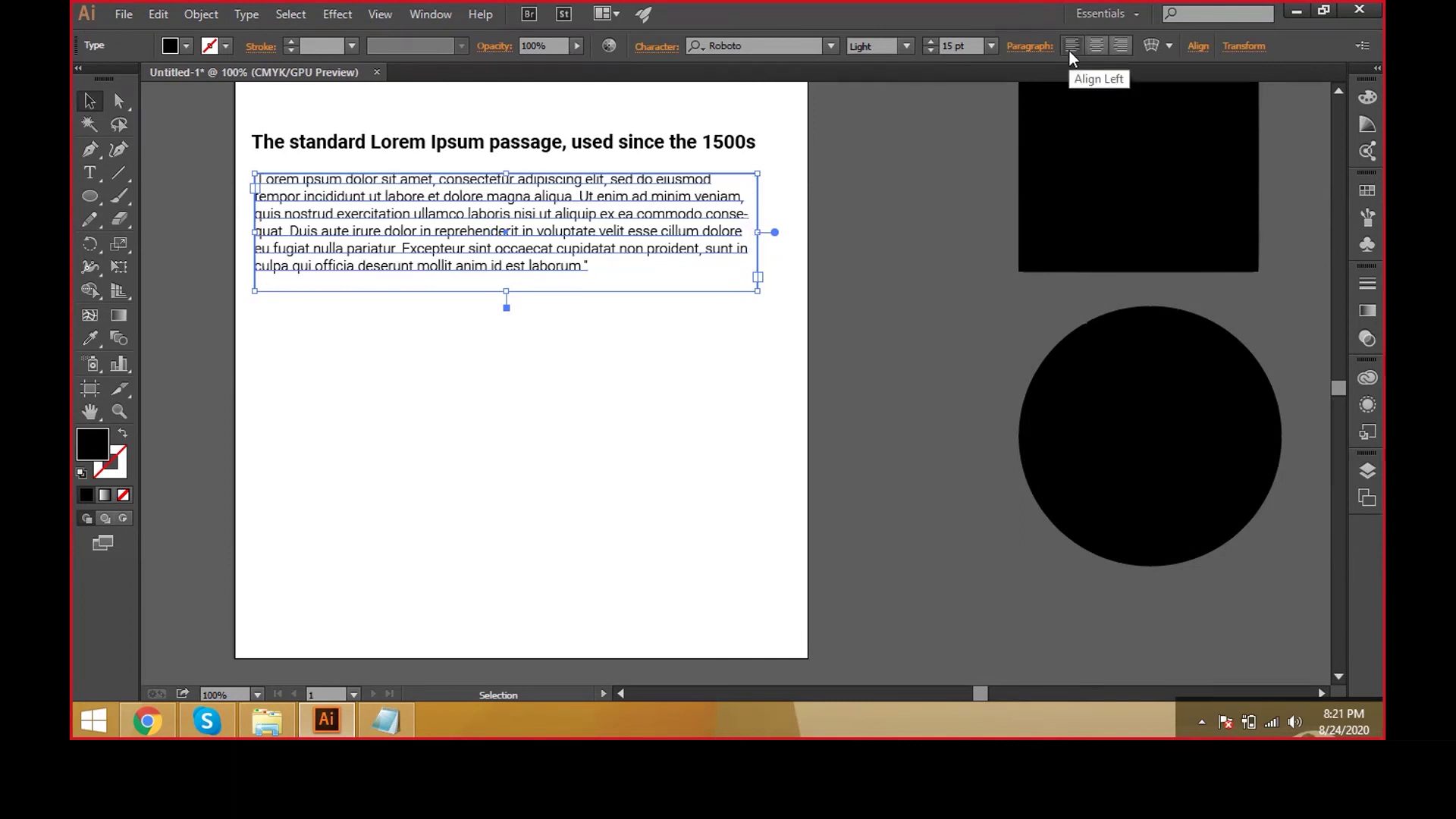
scroll(442, 175, up, 1)
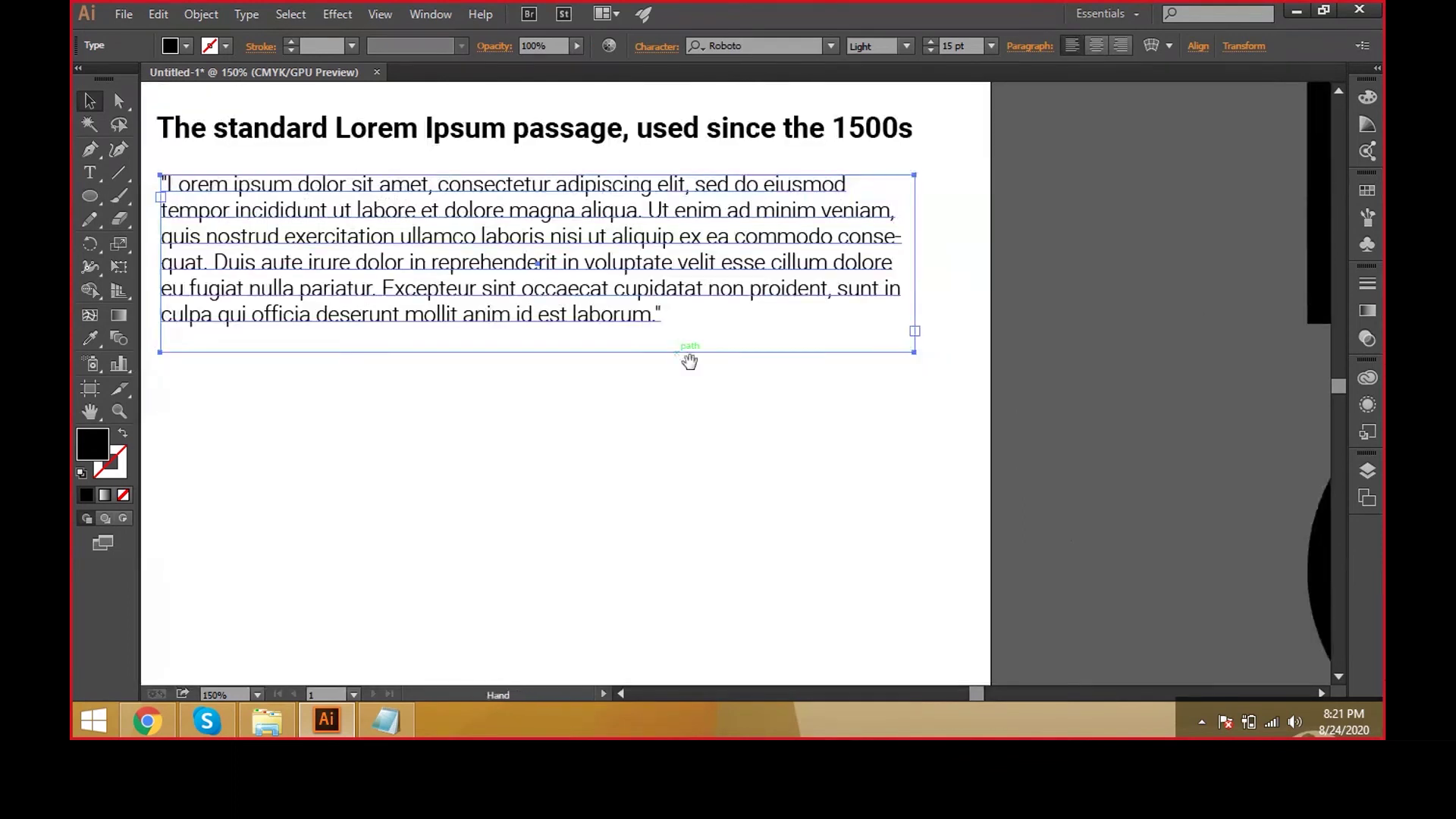
click(1096, 47)
click(1118, 47)
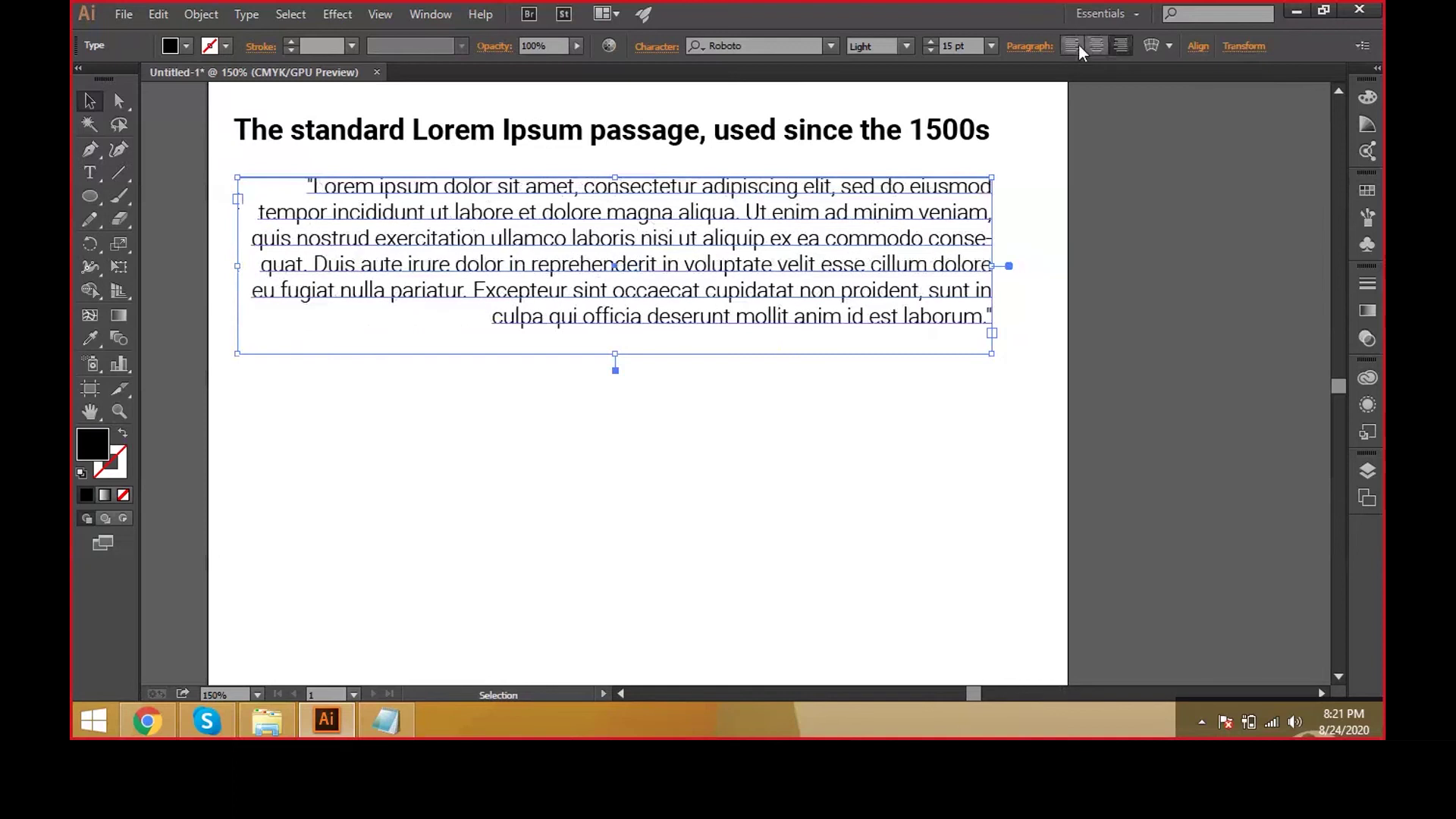
click(1077, 44)
click(1092, 47)
click(1071, 45)
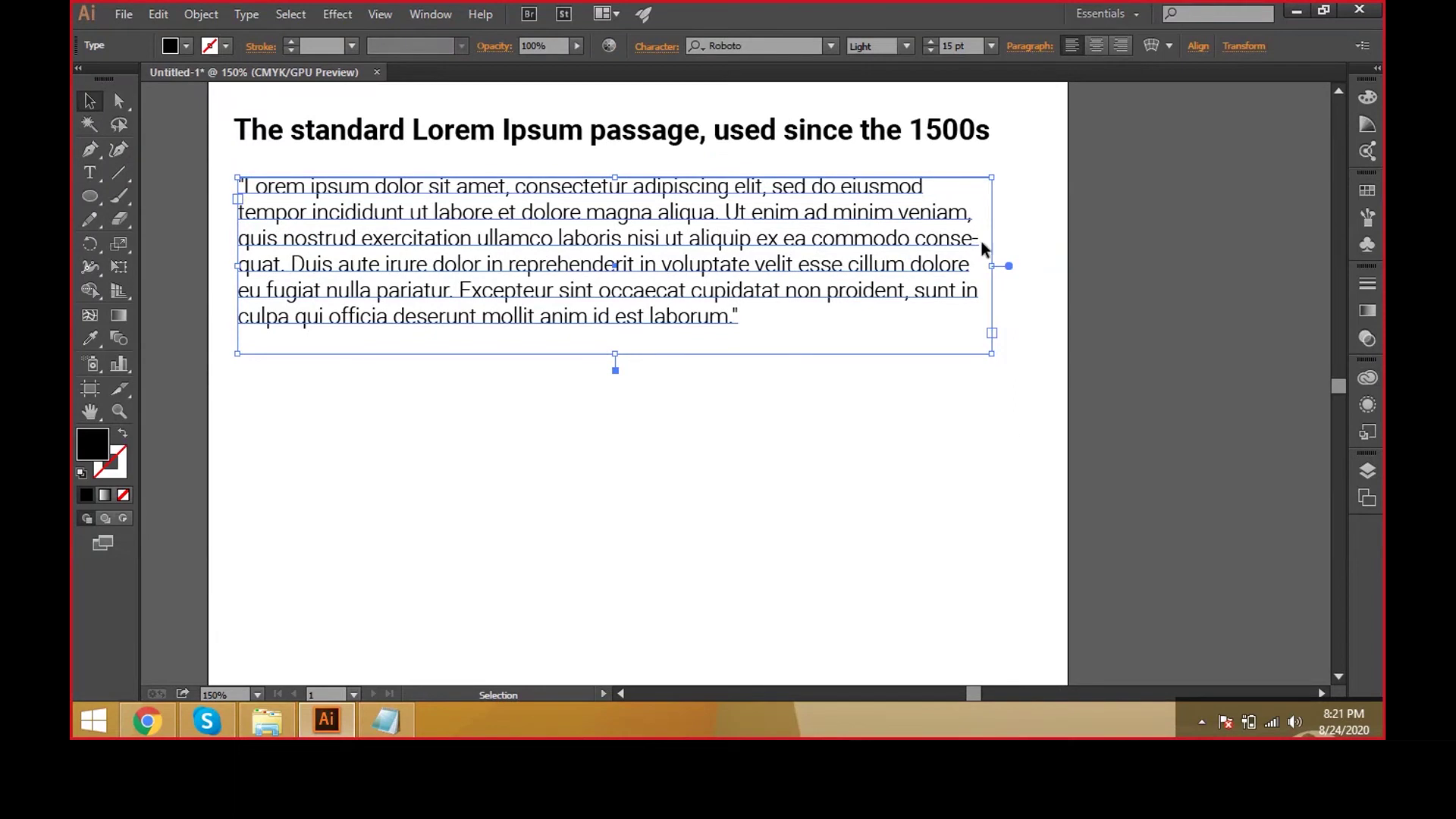
- Display the Character settings for the paragraph and place them beside the artboard, clear of the text
key(a)
key(ctrl+t)
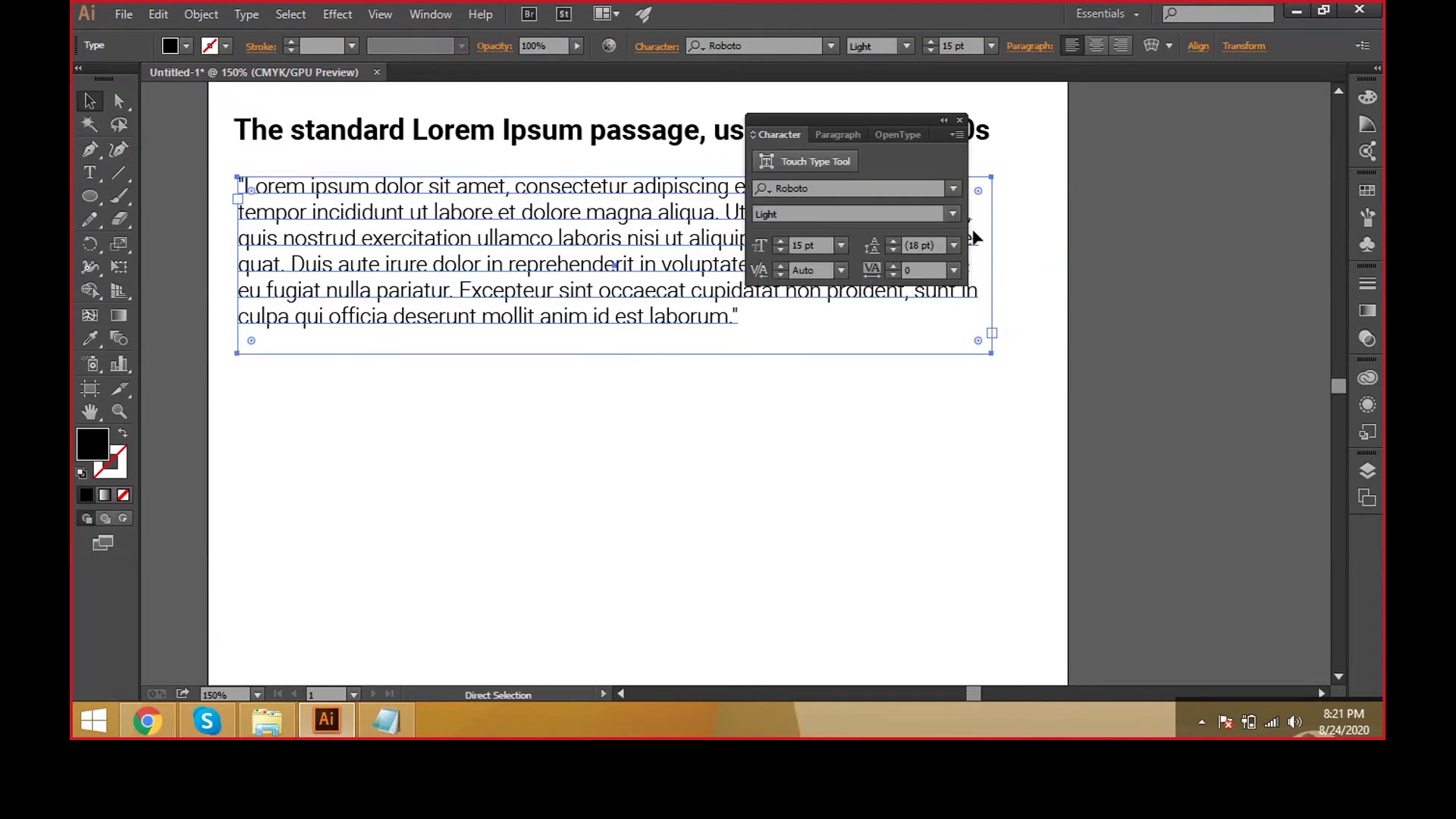
key(v)
drag(843, 121, 910, 141)
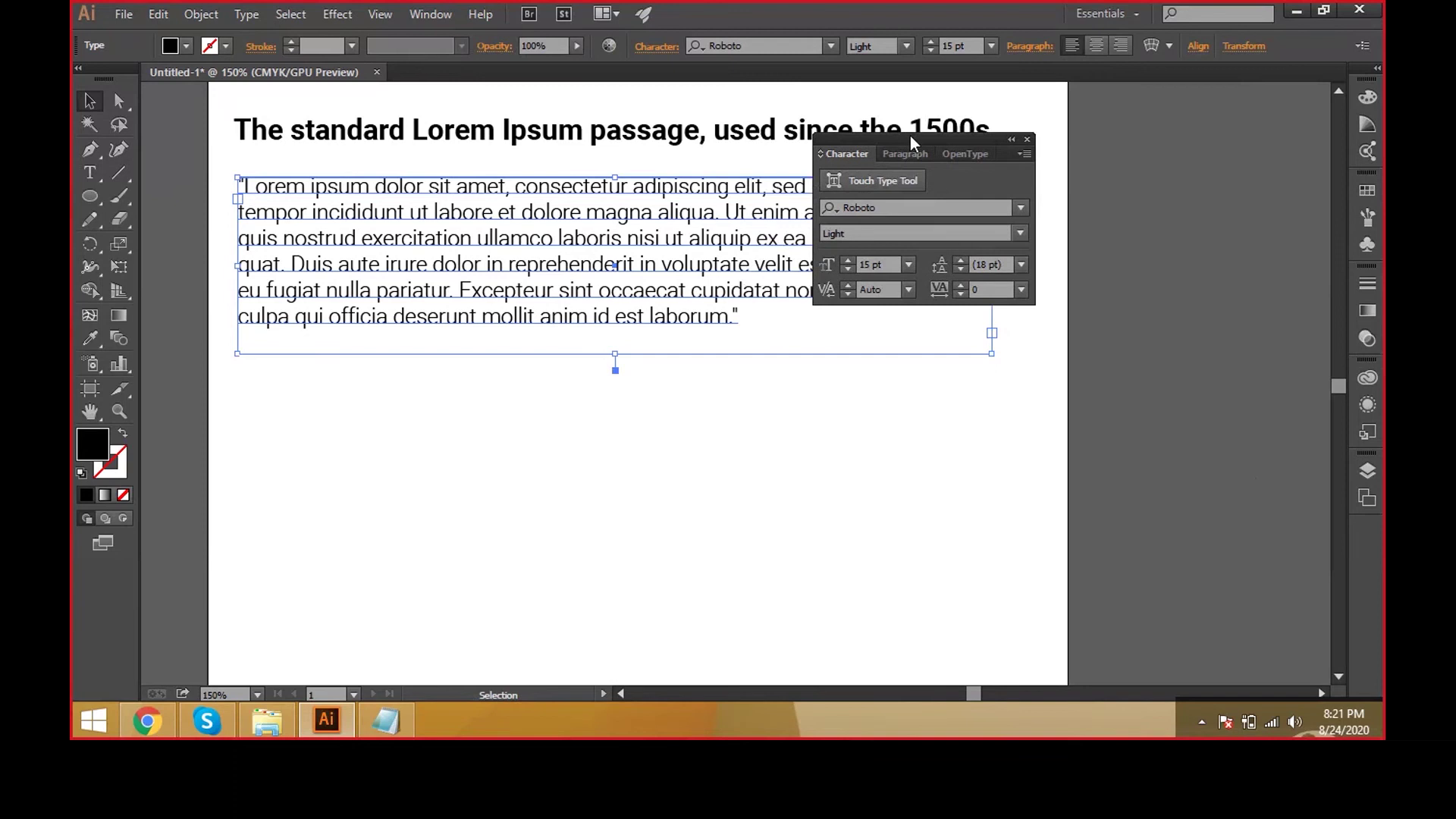
drag(900, 141, 1151, 423)
key(ctrl+t)
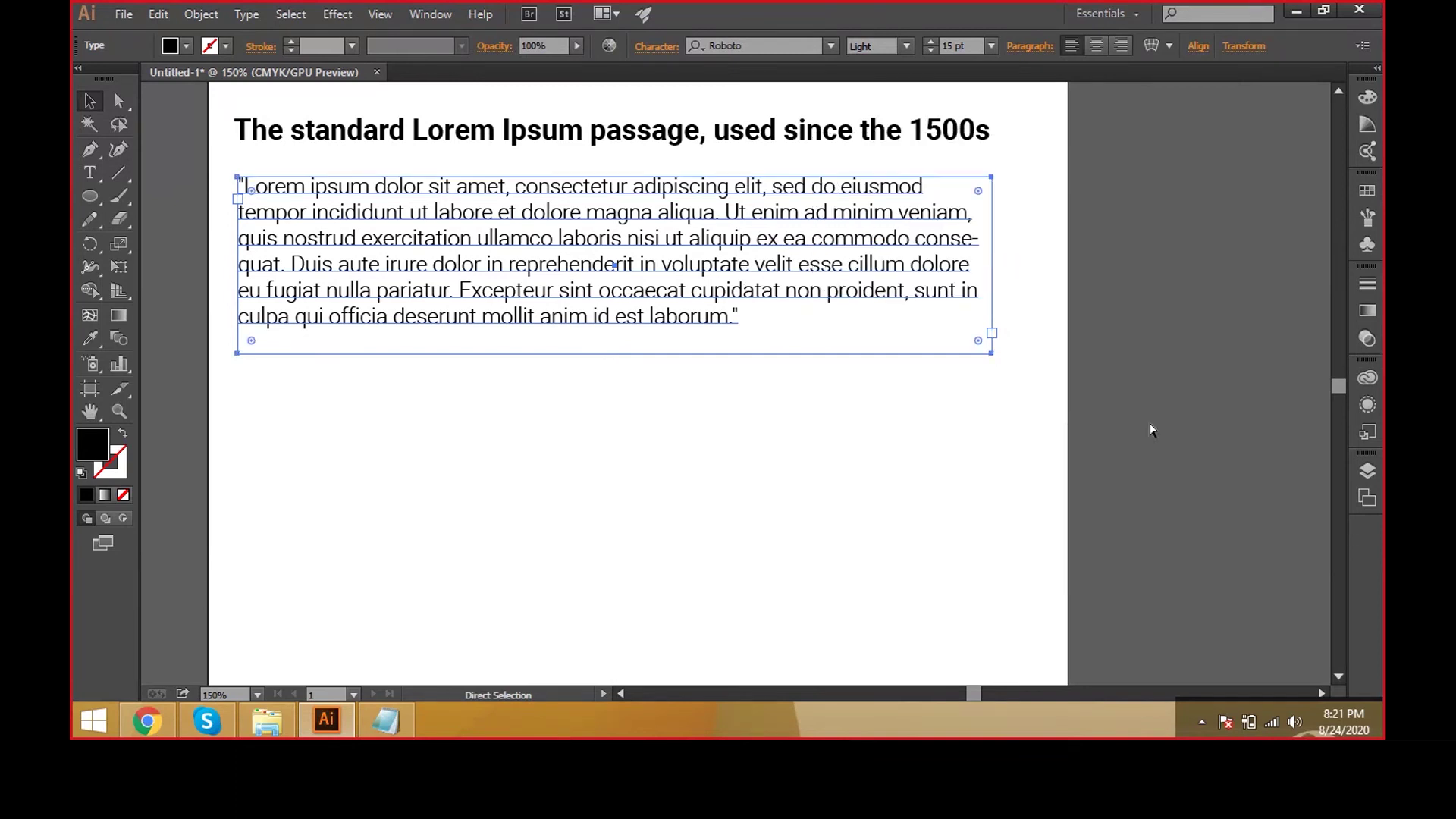
key(ctrl+t)
key(ctrl+t)
key(ctrl+t)
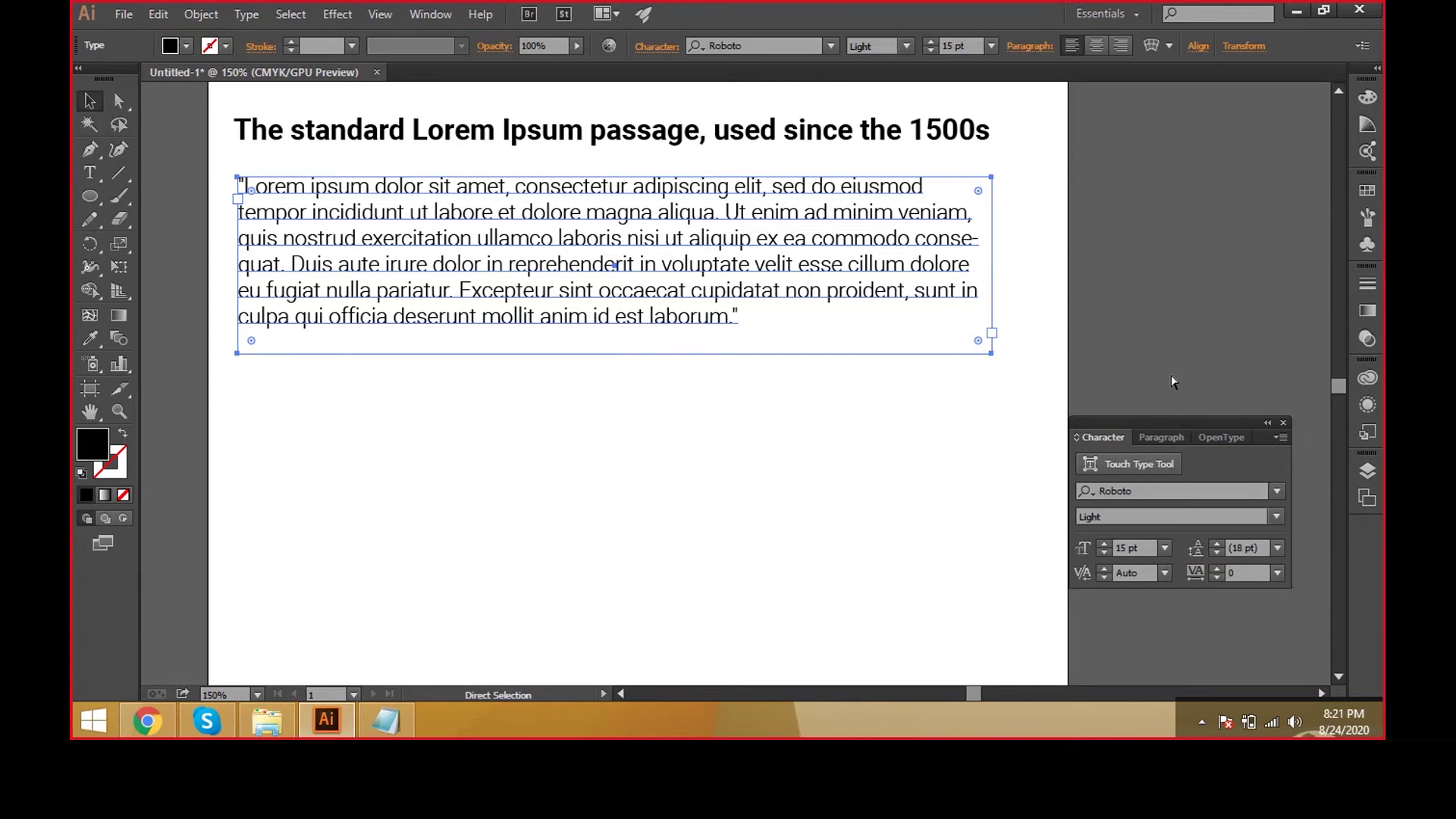
drag(1183, 427, 1126, 362)
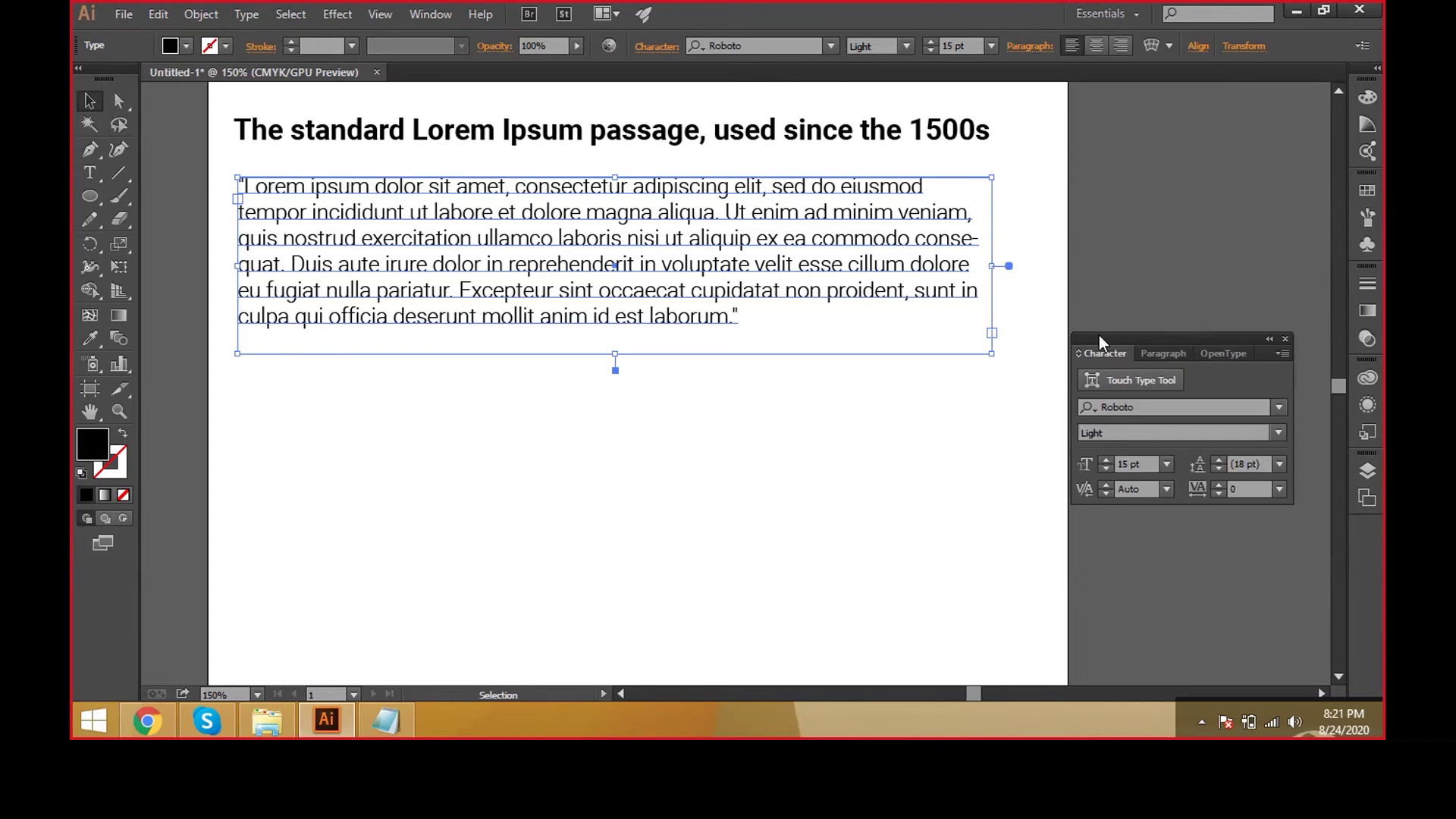
- Try a leading of 36 pt on the paragraph, and tighten it to 12 pt
click(1155, 354)
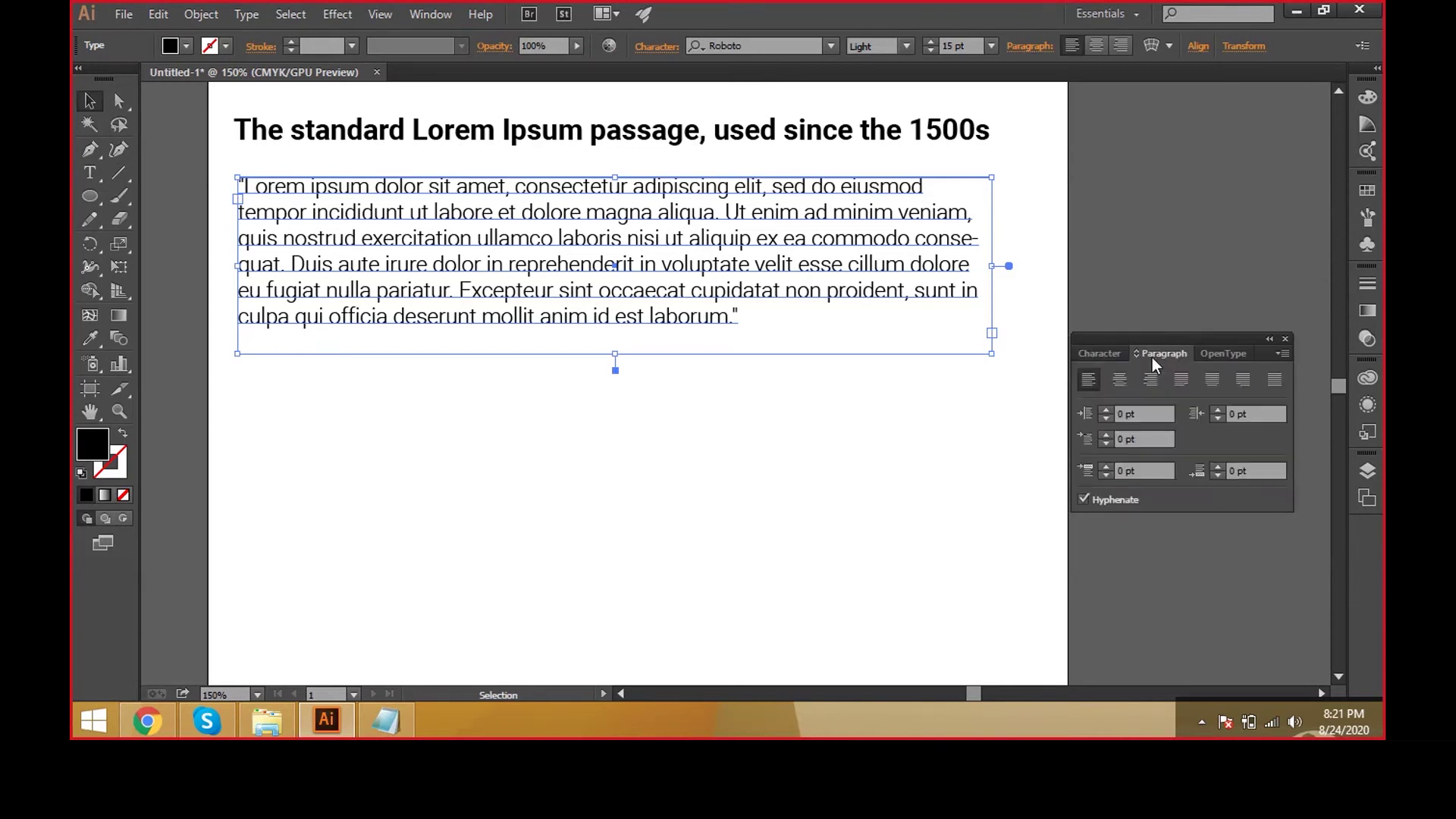
click(1114, 358)
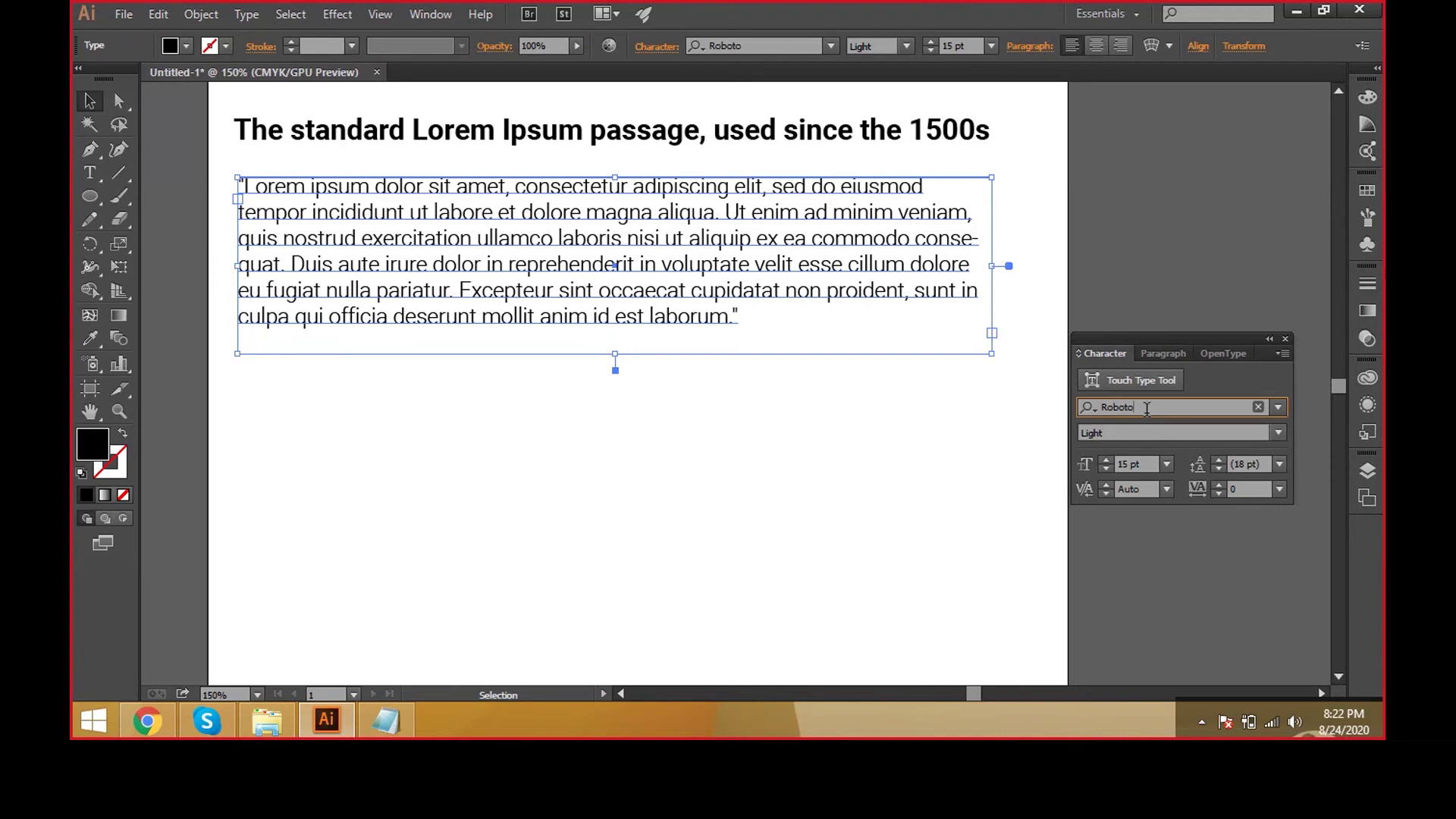
click(1146, 408)
key(Tab)
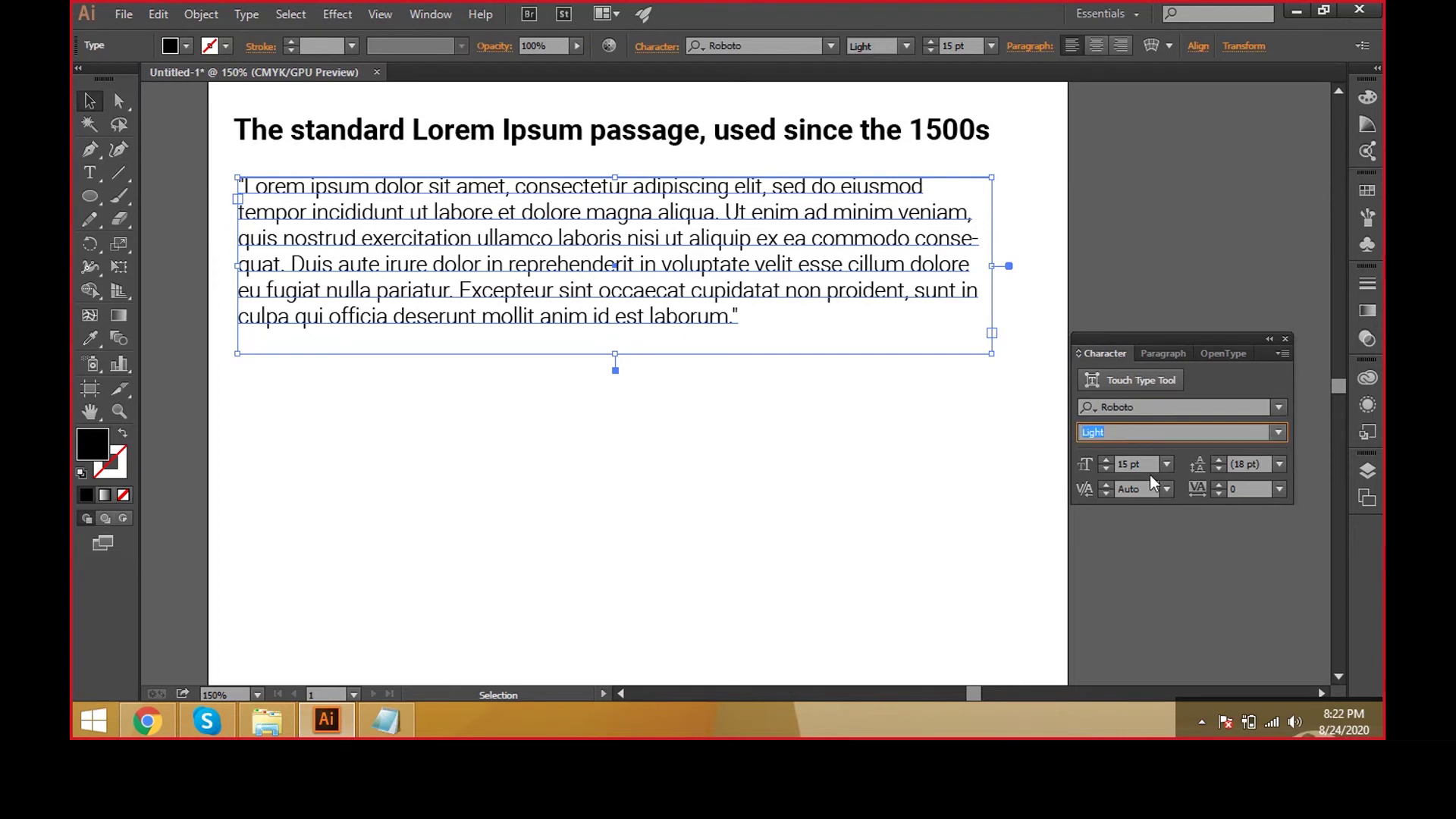
key(Tab)
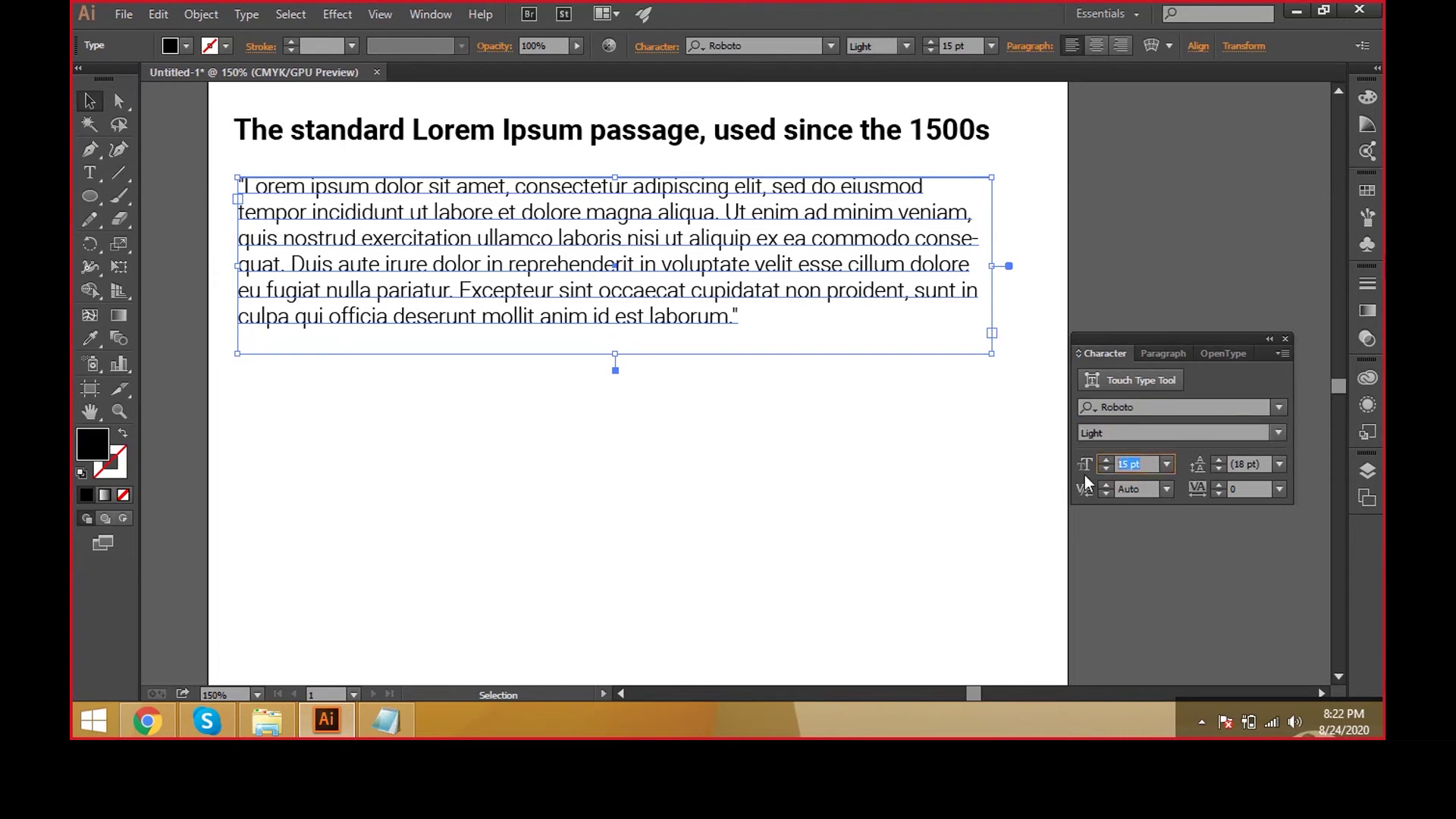
click(1283, 468)
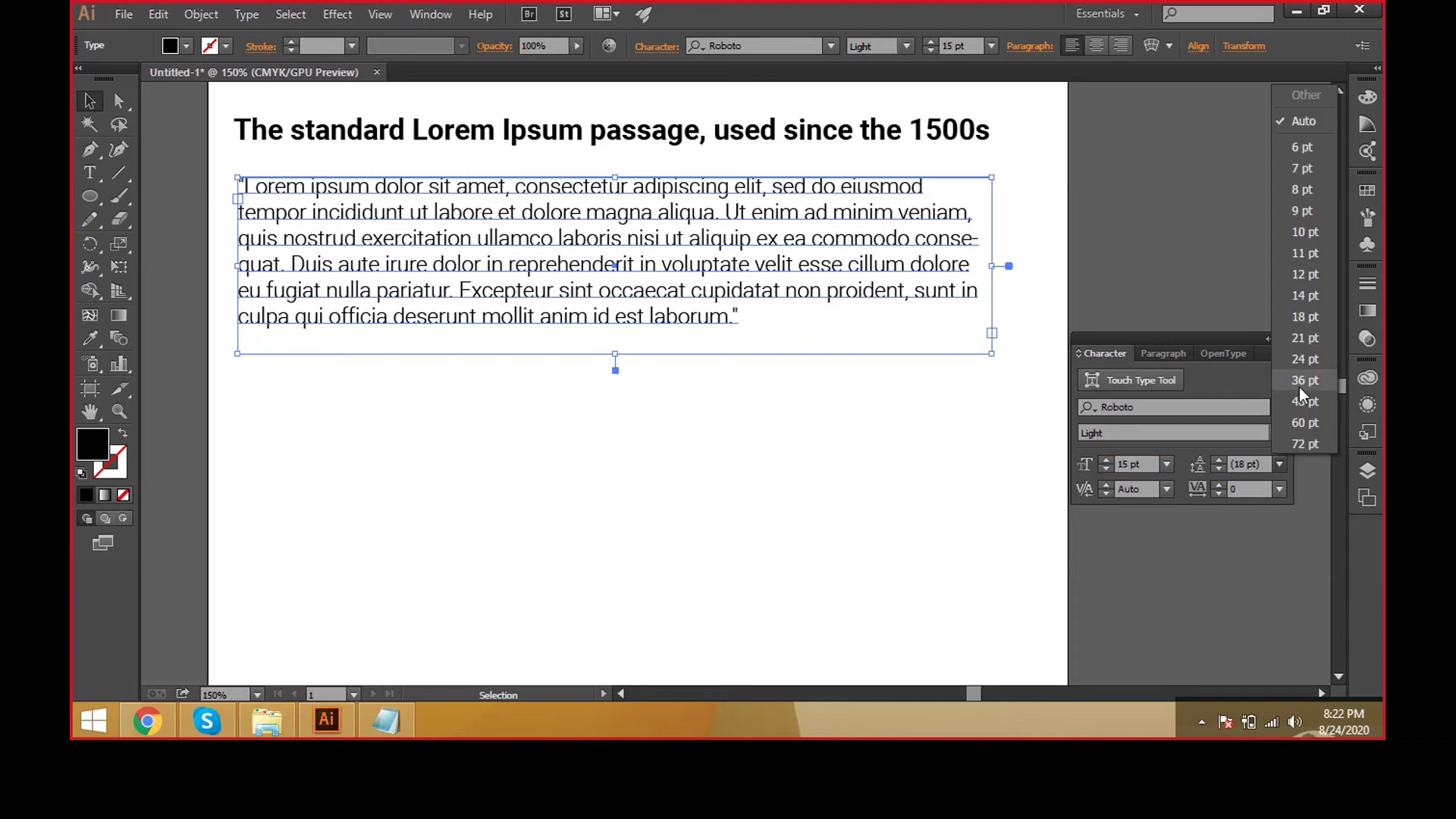
click(1299, 380)
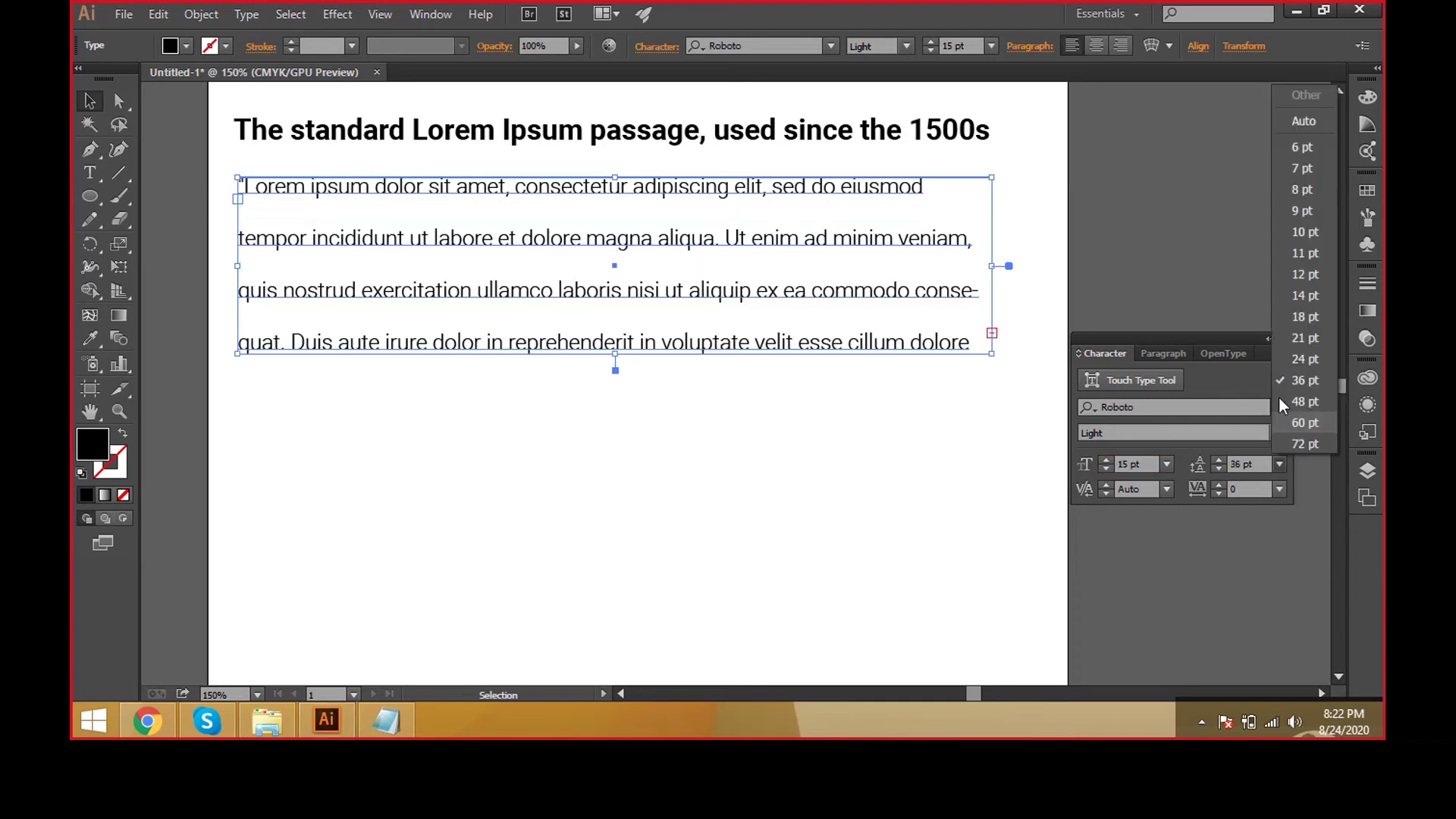
click(1289, 264)
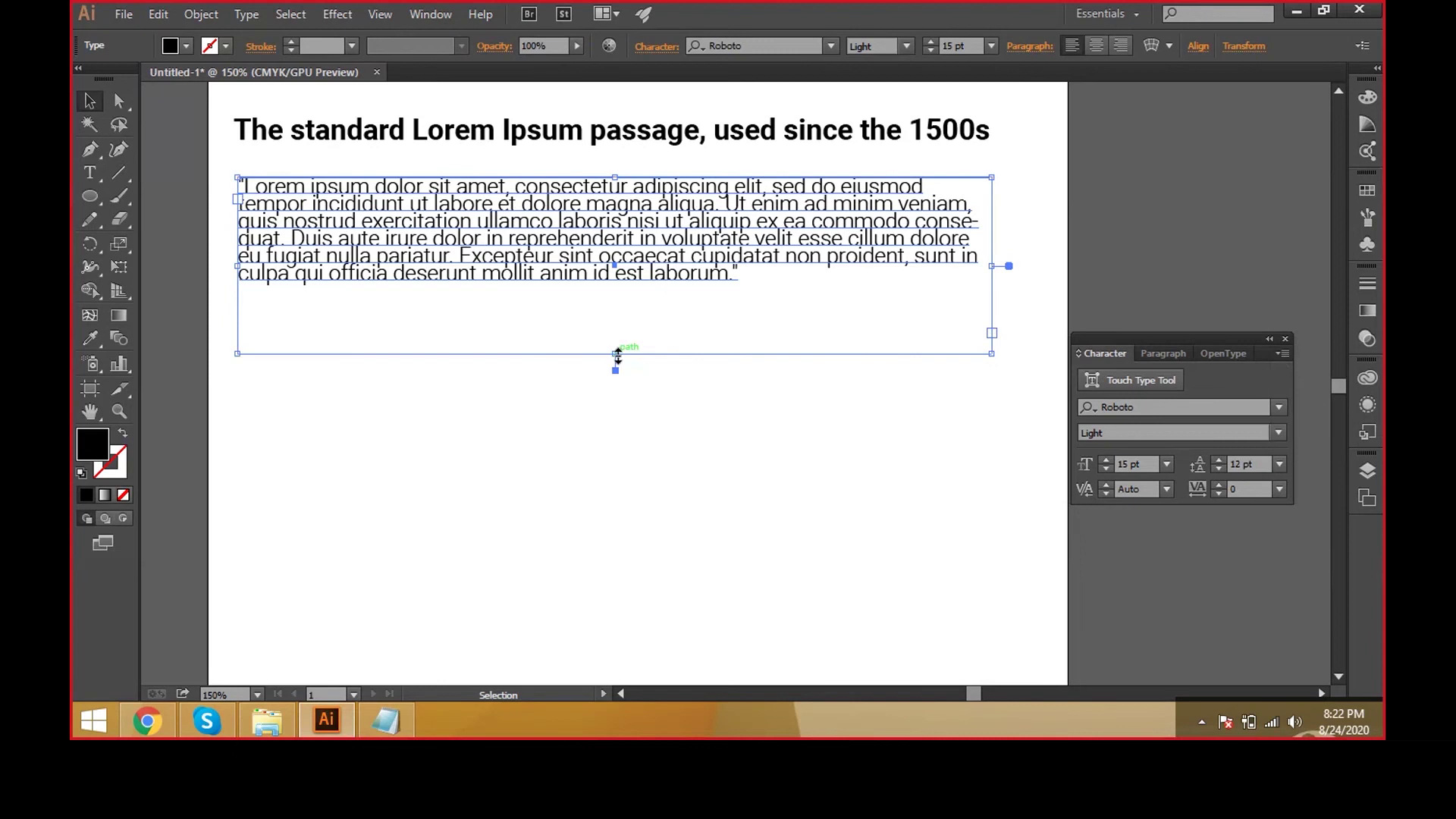
- Extend the text frame downward, and widen the whole paragraph's leading stepwise to 32 pt before reducing it to 22 pt
drag(617, 355, 628, 486)
key(t)
drag(739, 274, 228, 183)
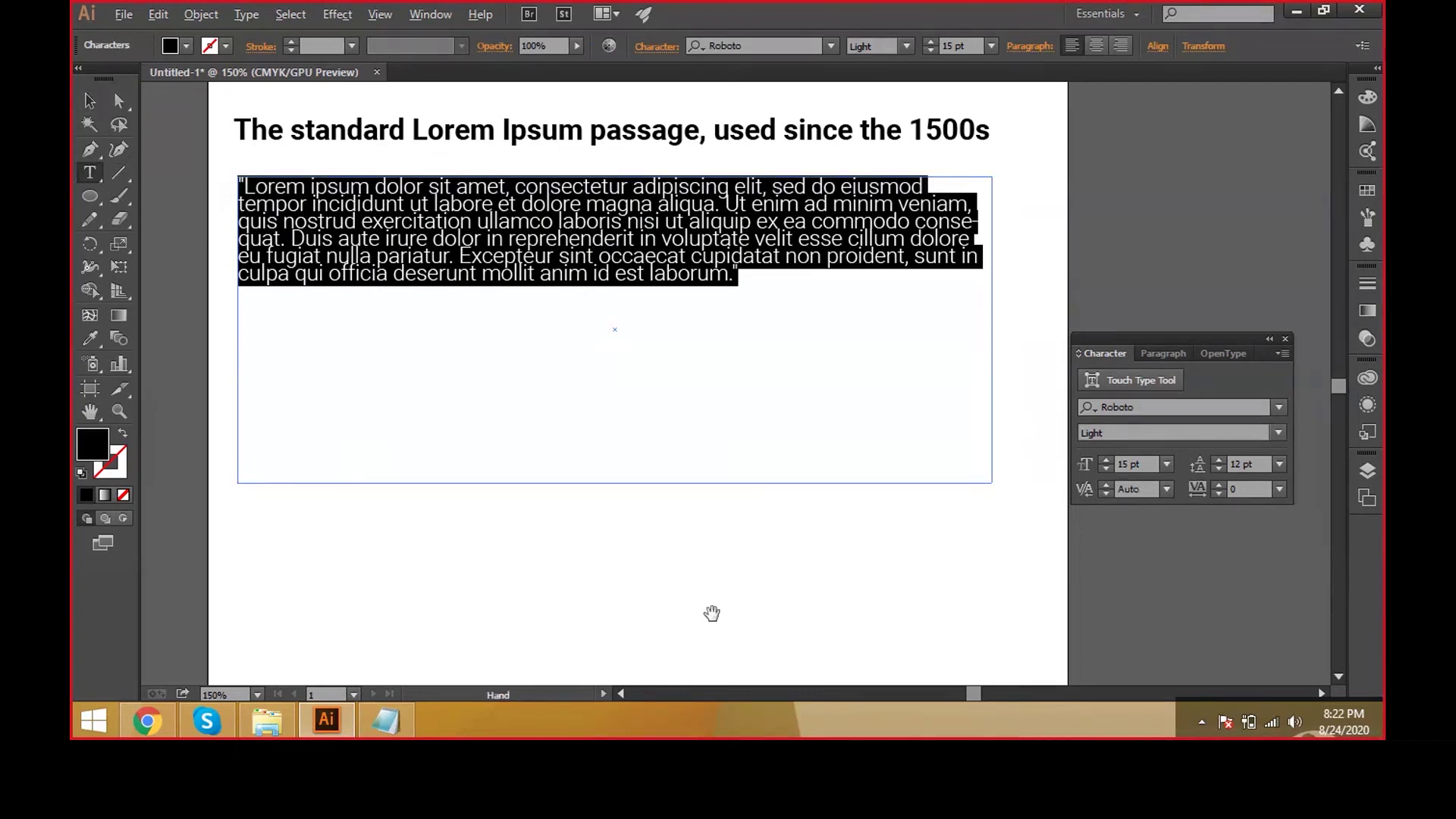
key(alt+Down)
key(alt+Down)
key(alt+Down)
key(alt+Down)
key(alt+Down)
key(alt+Down)
key(alt+Down)
key(alt+Down)
key(alt+Down)
key(alt+Down)
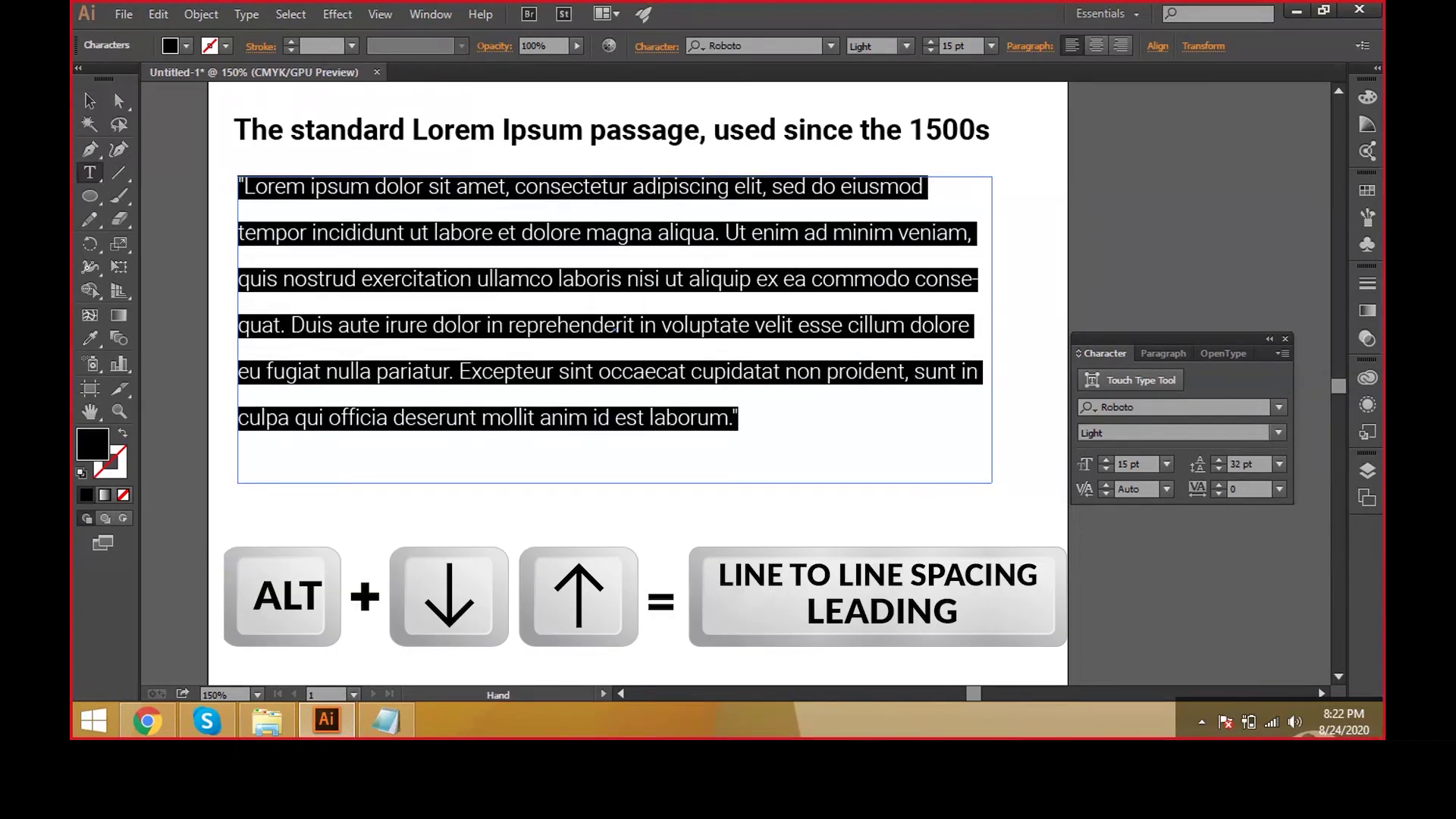
key(alt+Up)
key(alt+Up)
key(alt+Up)
key(alt+Up)
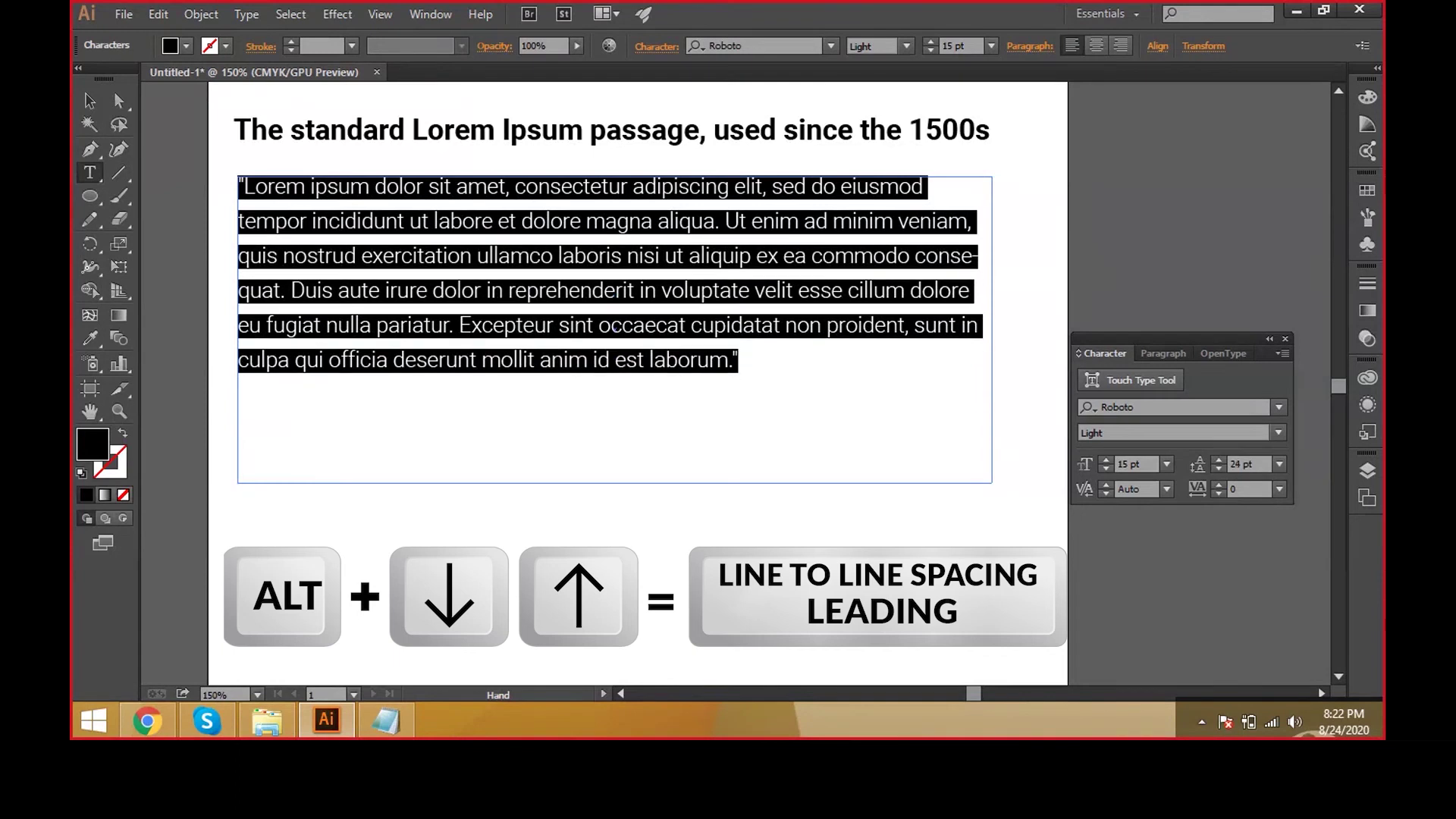
key(alt+Up)
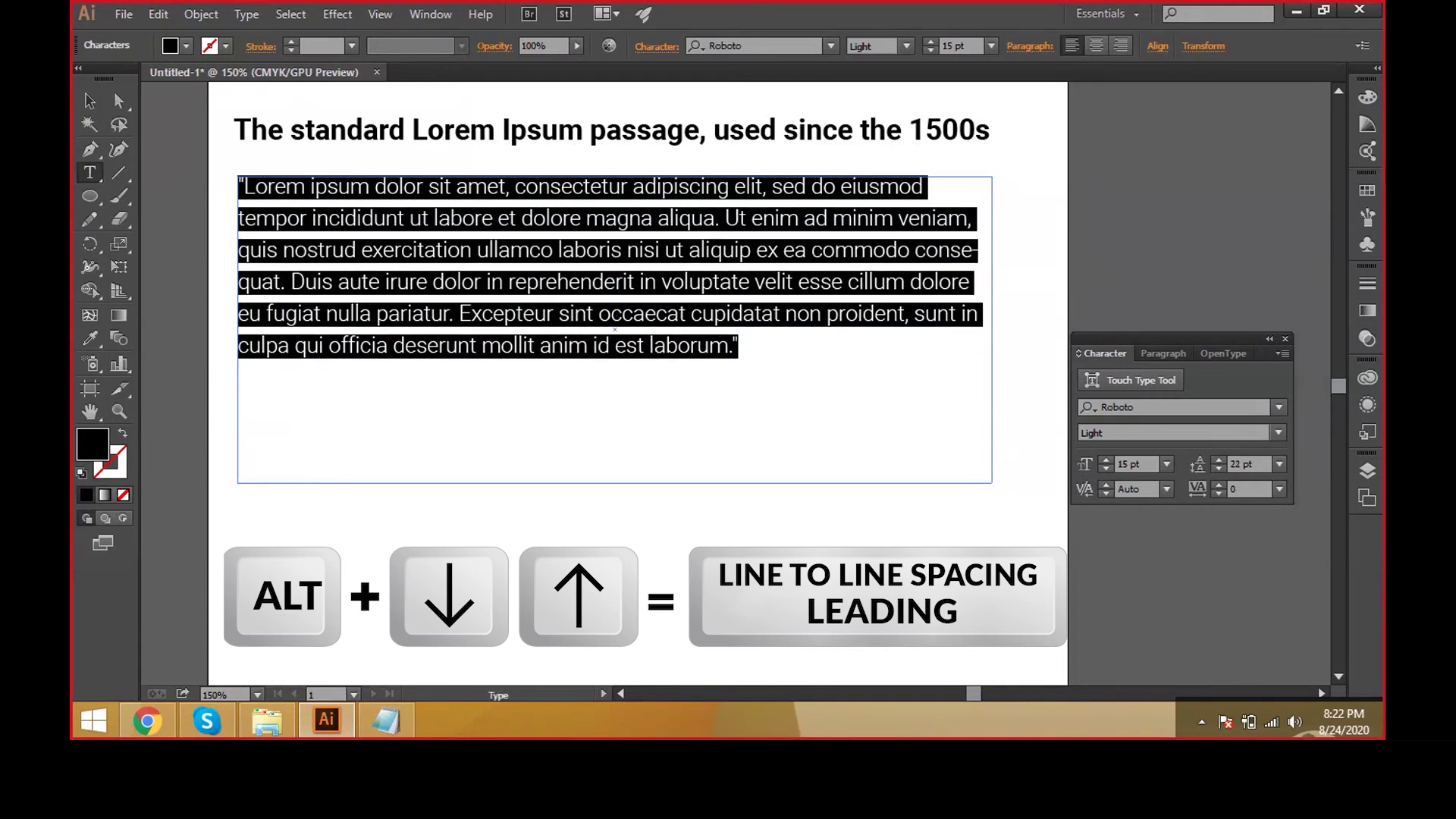
- Set the paragraph's leading to exactly 20 pt and leave text editing with the frame selected
click(1248, 464)
text(20)
key(Return)
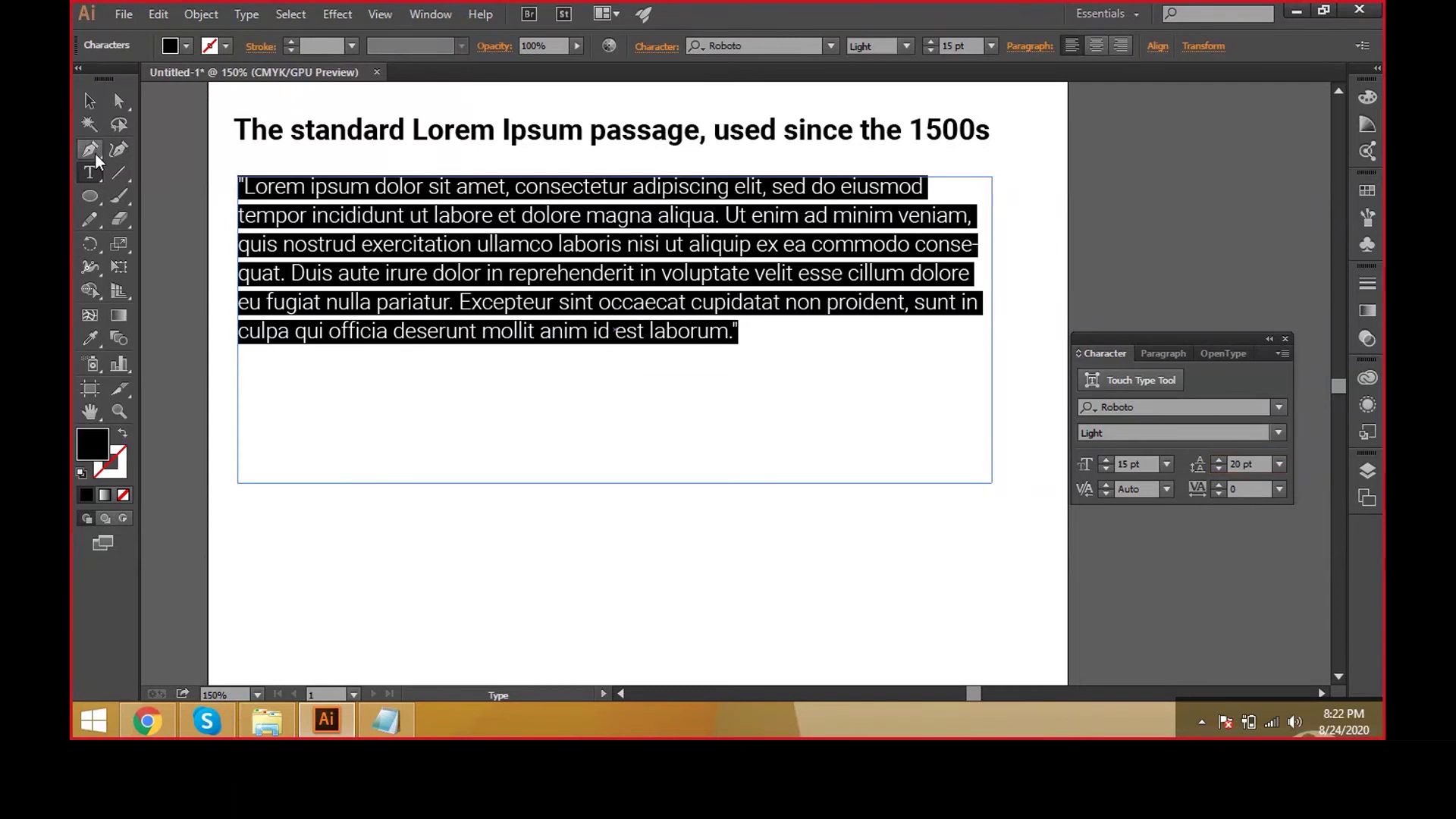
click(91, 104)
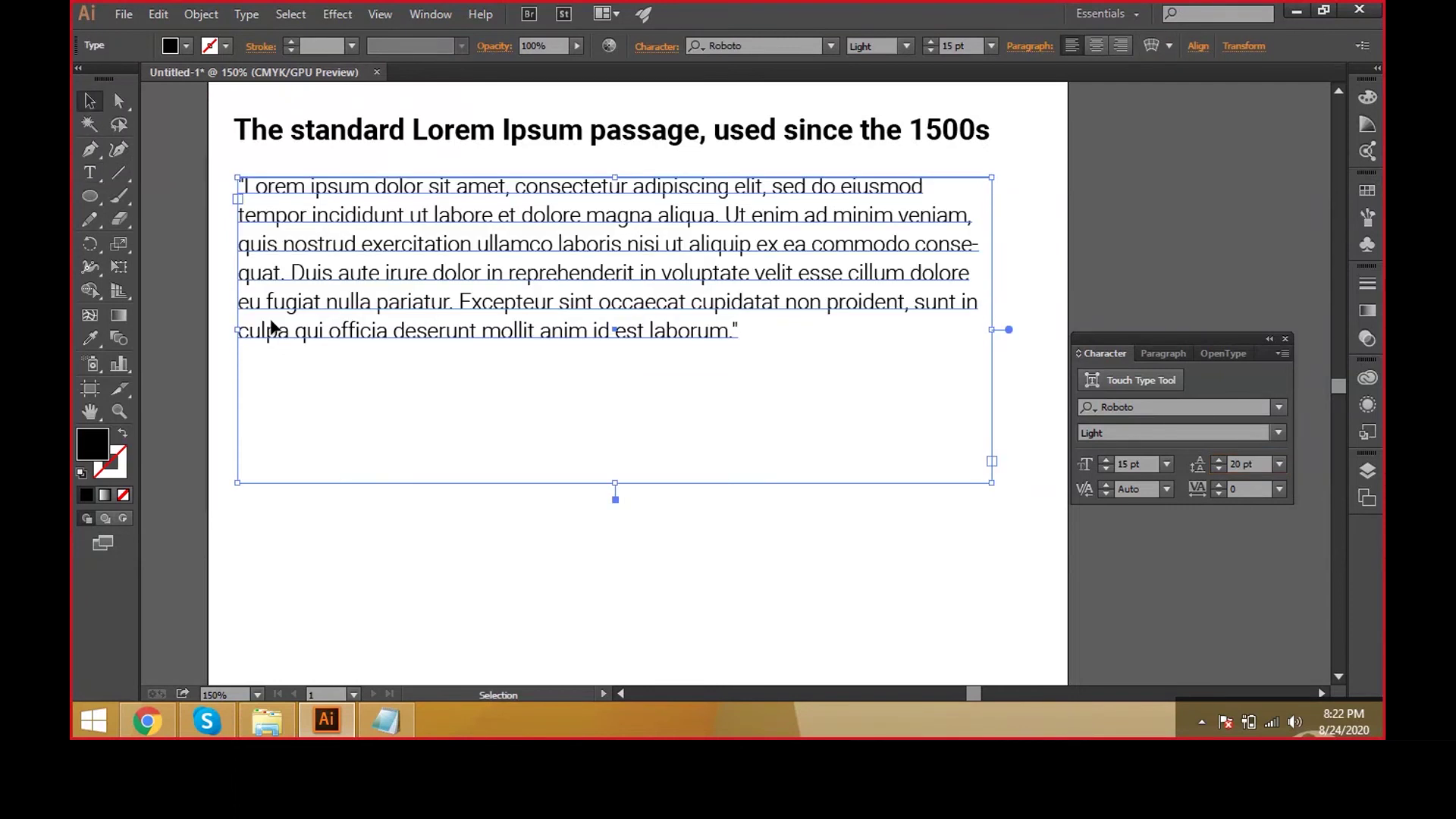
- Copy the passage beginning "But I must explain to you" from the Lipsum page in Chrome and paste it as a new paragraph in Illustrator's text frame
key(alt+Tab)
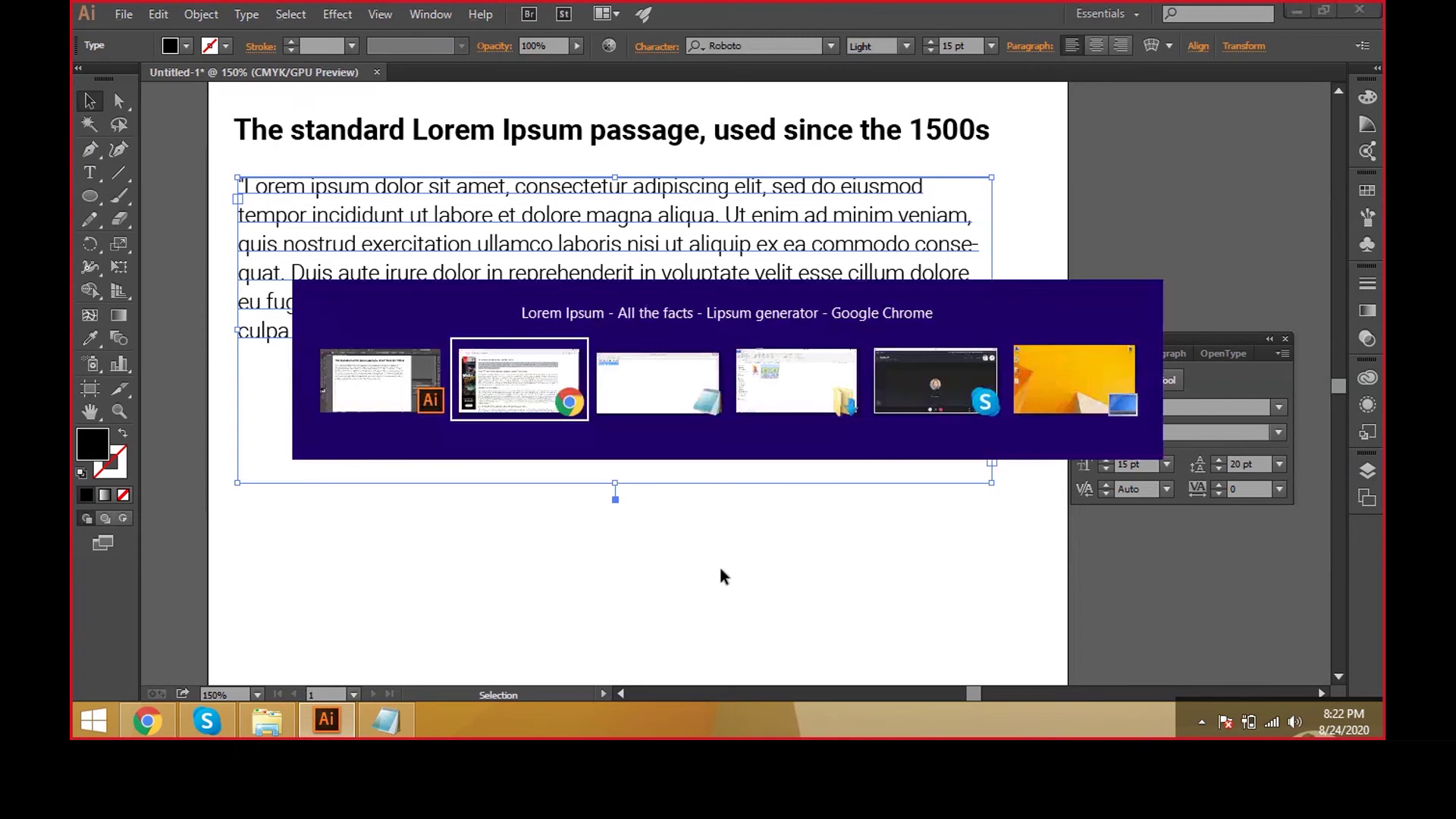
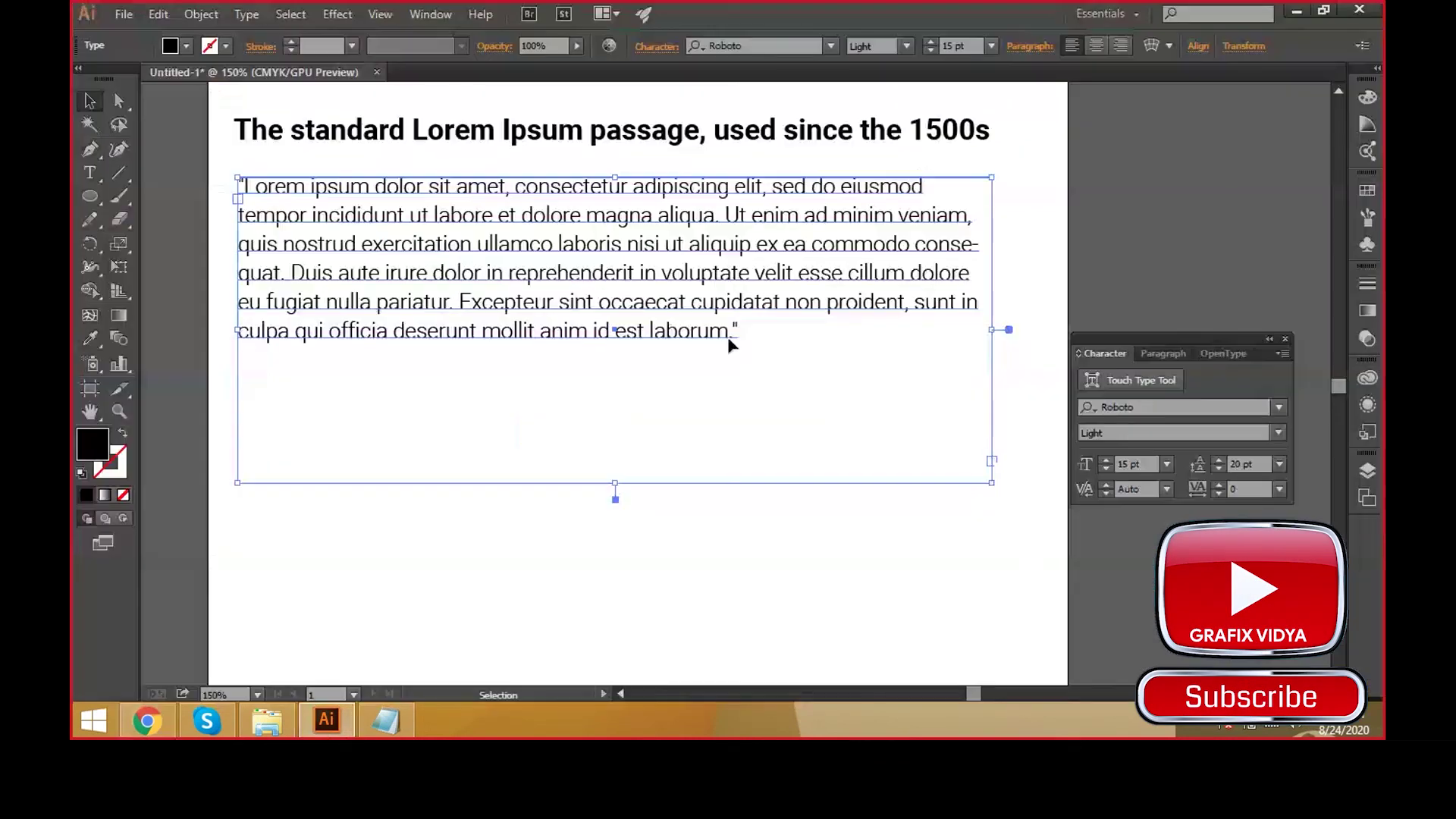
click(739, 337)
key(t)
click(747, 333)
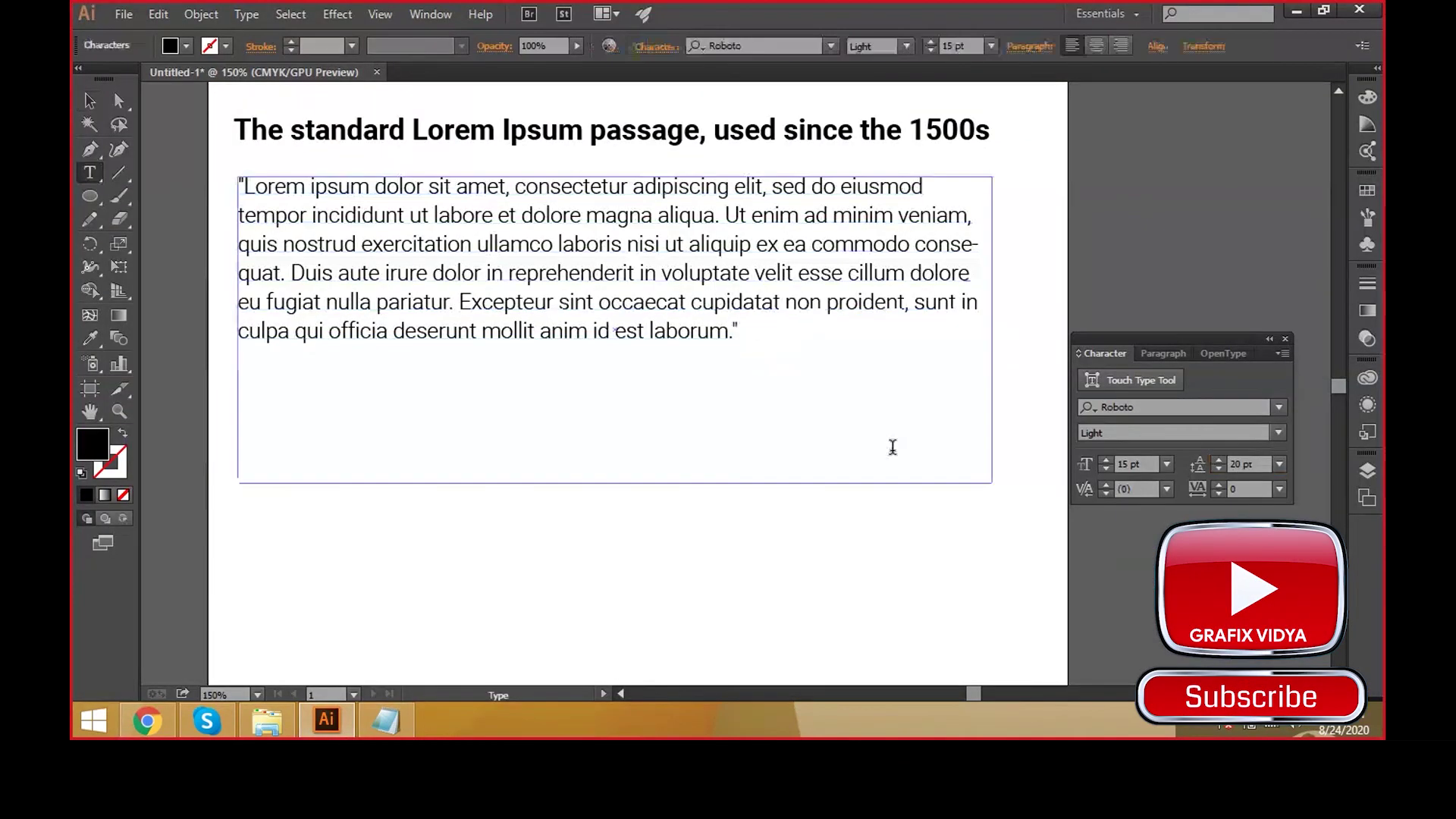
key(Return)
key(Escape)
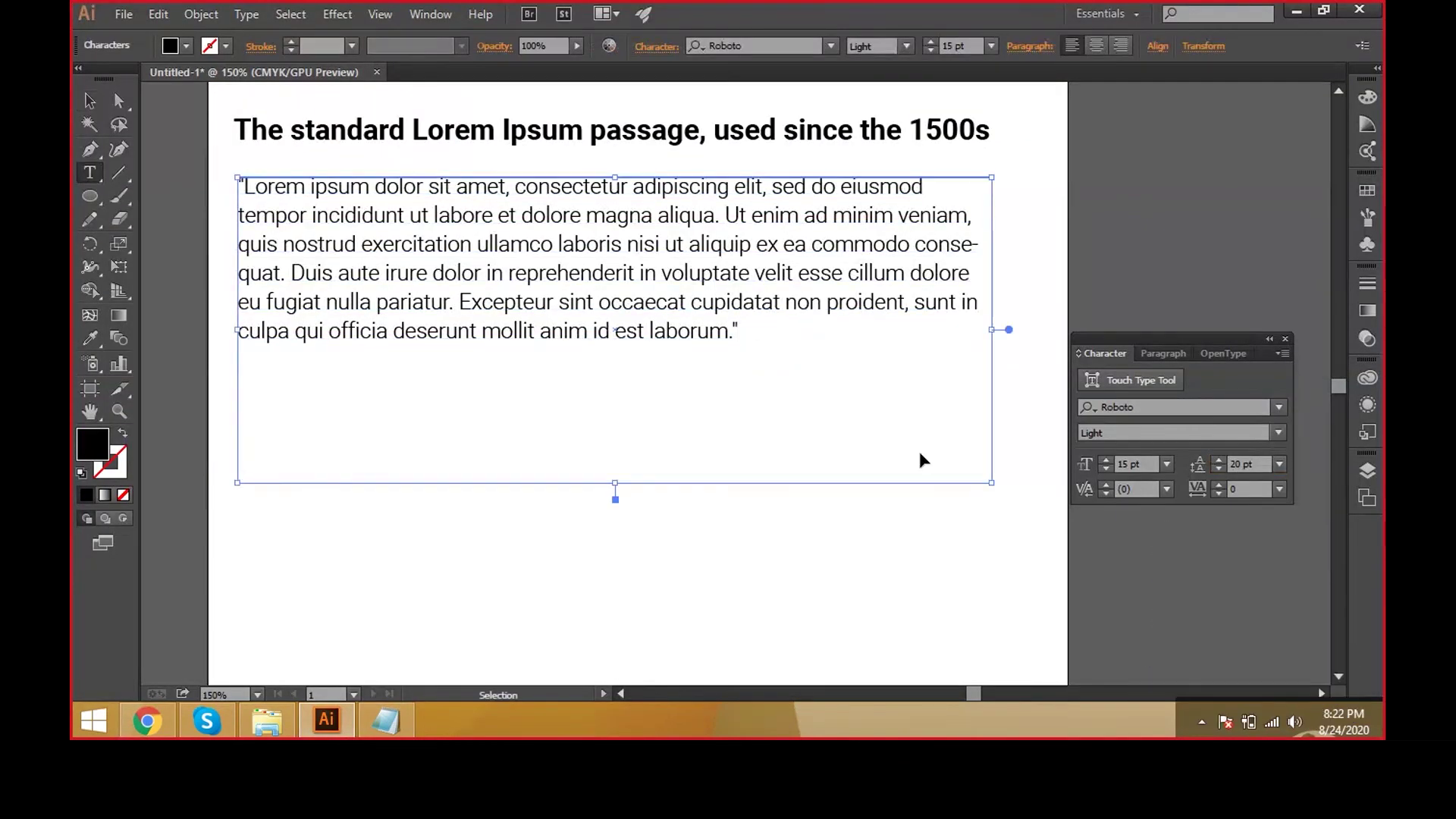
key(ctrl+v)
key(Escape)
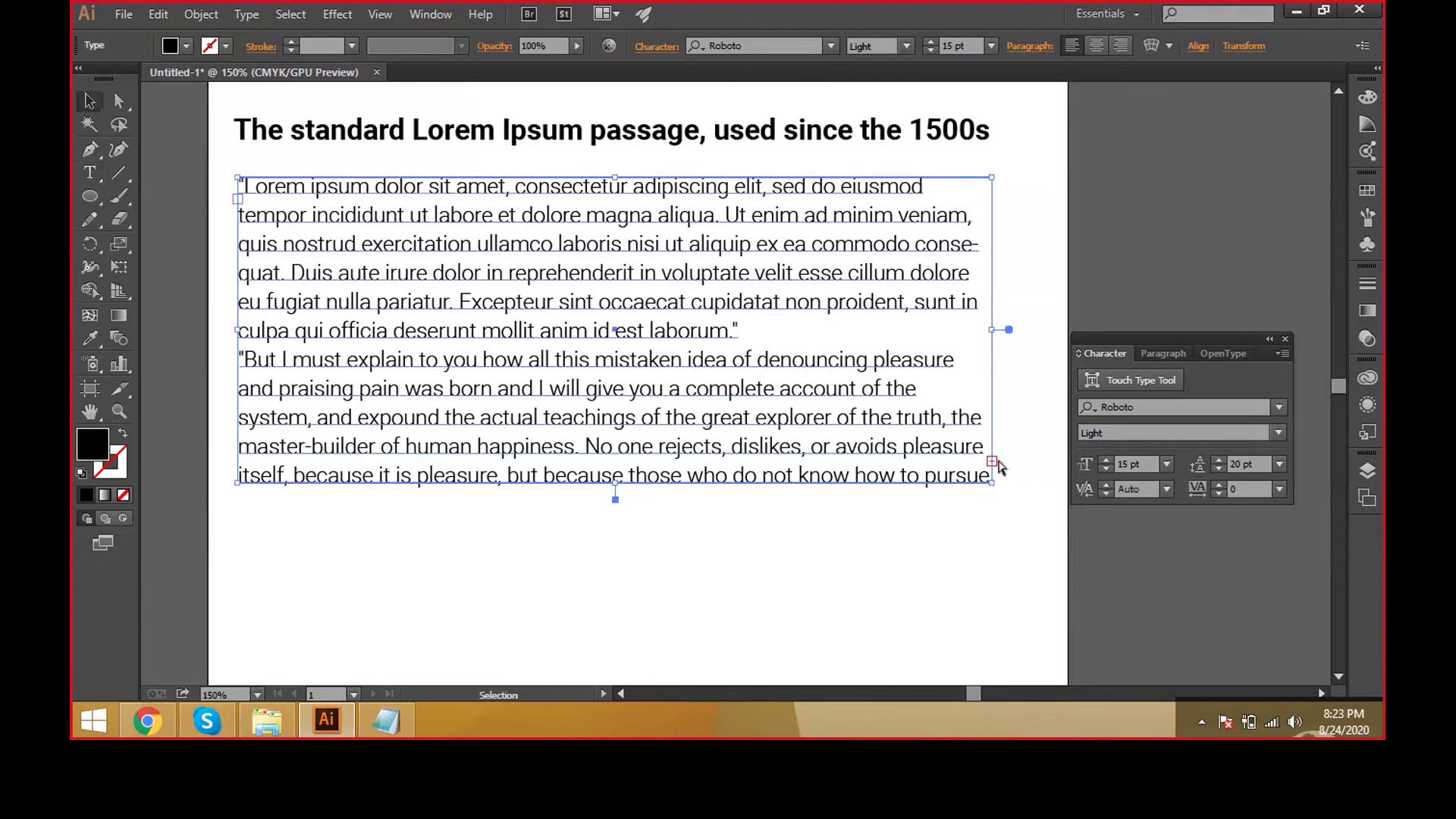
scroll(998, 467, down, 1)
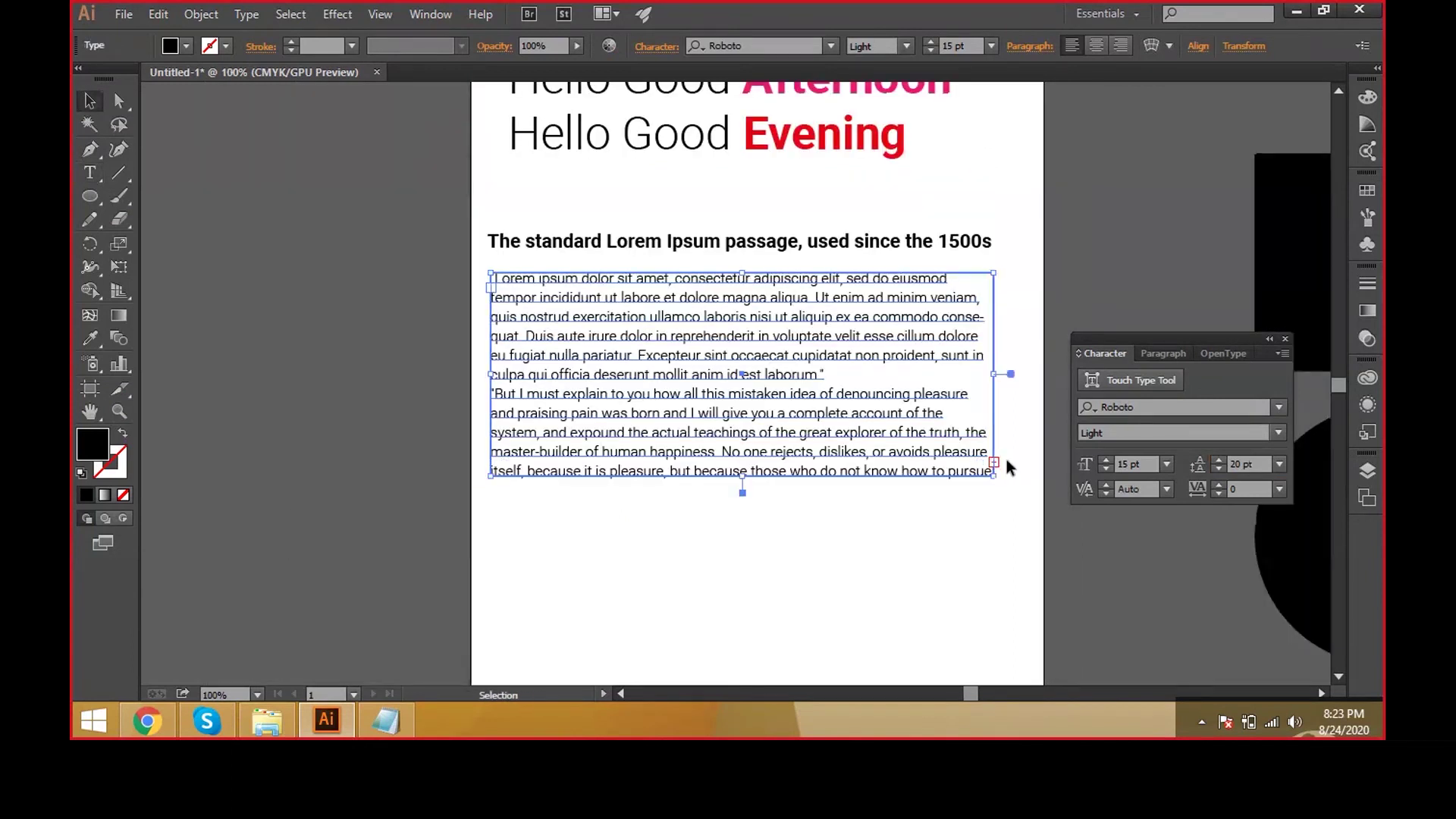
- Extend the text frame downward to reveal all the overflowing text of both paragraphs
scroll(1007, 461, up, 1)
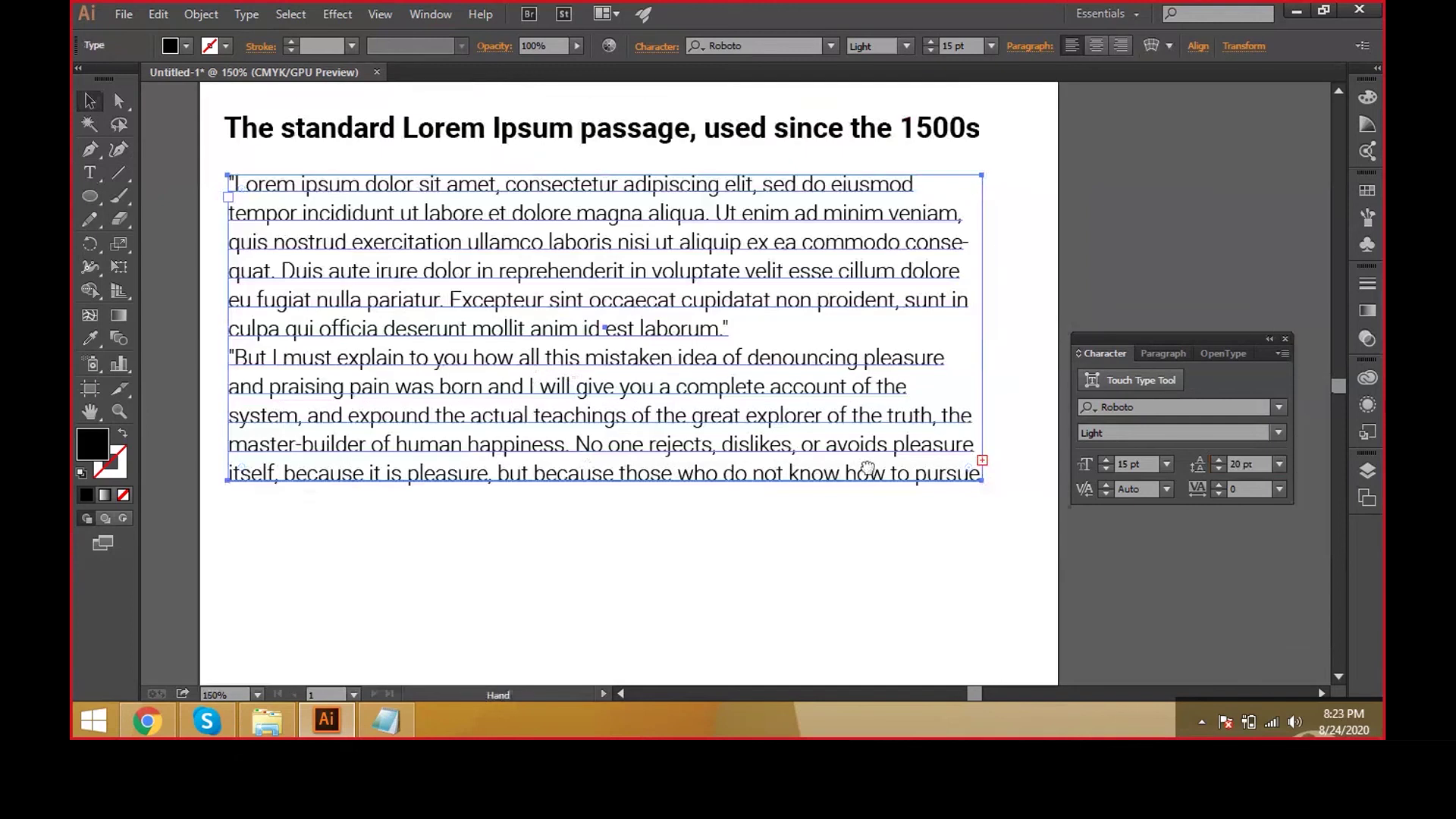
drag(867, 468, 827, 346)
scroll(833, 439, down, 1)
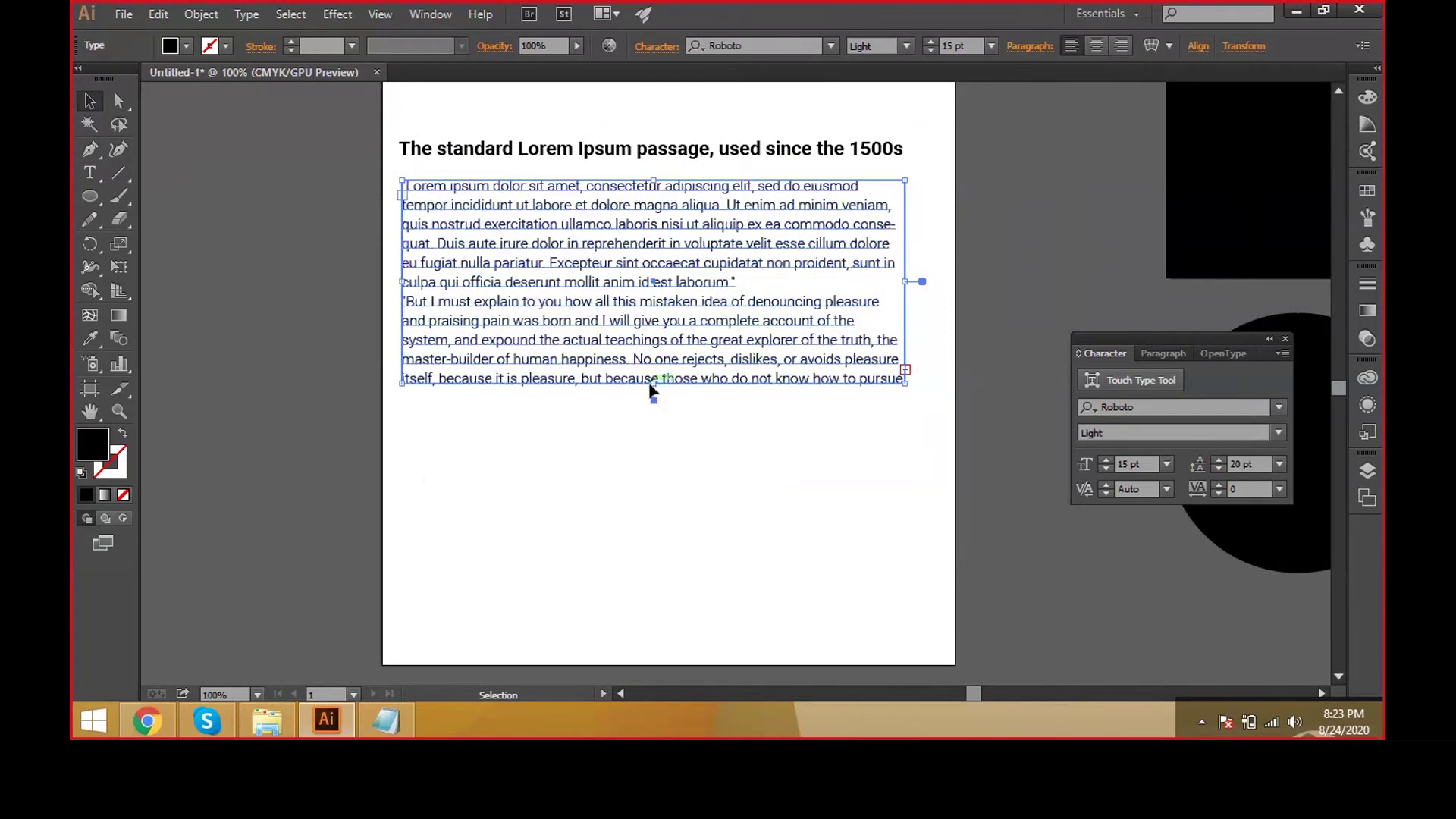
drag(652, 390, 665, 578)
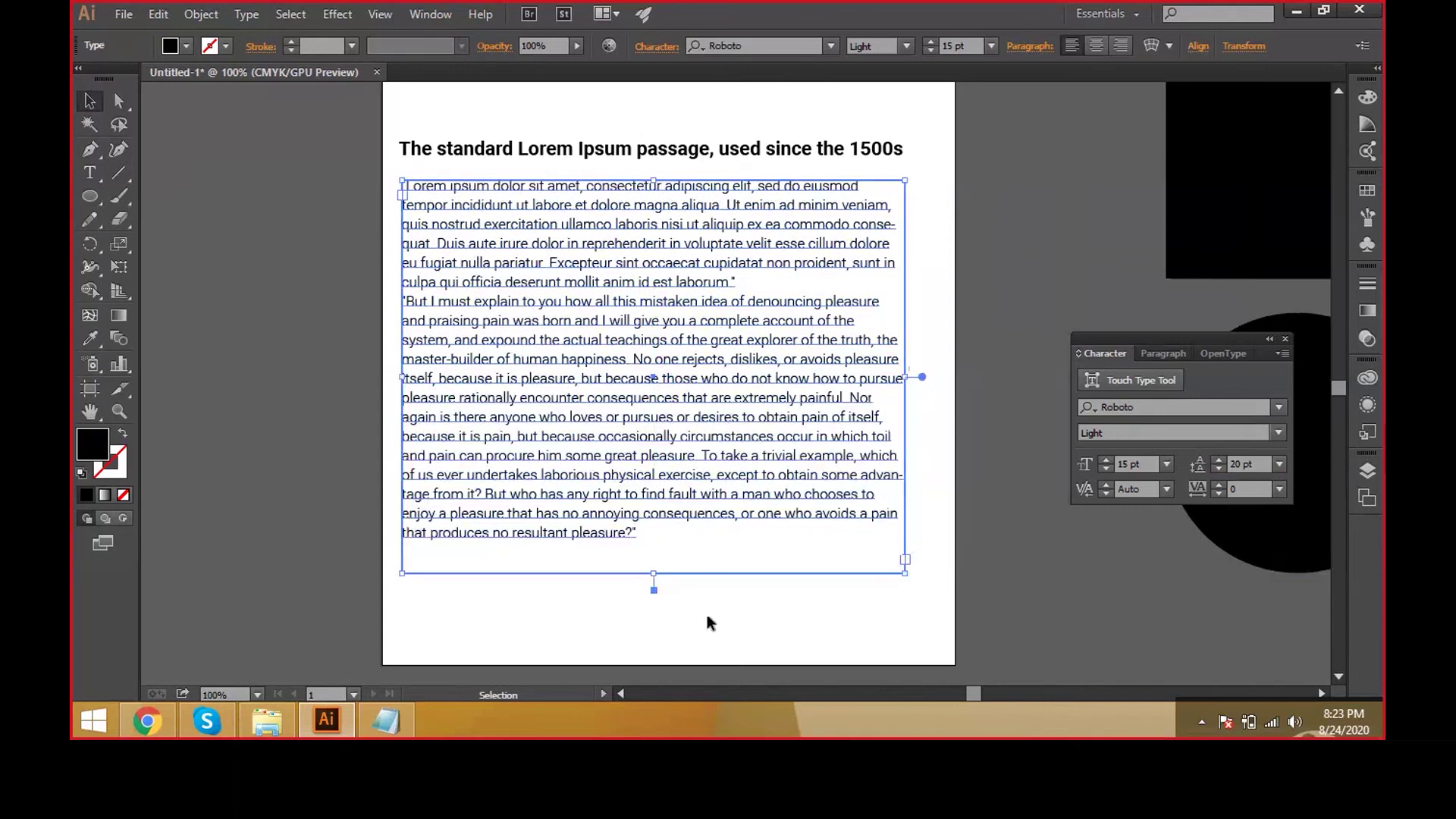
key(ctrl+alt)
scroll(845, 591, up, 1)
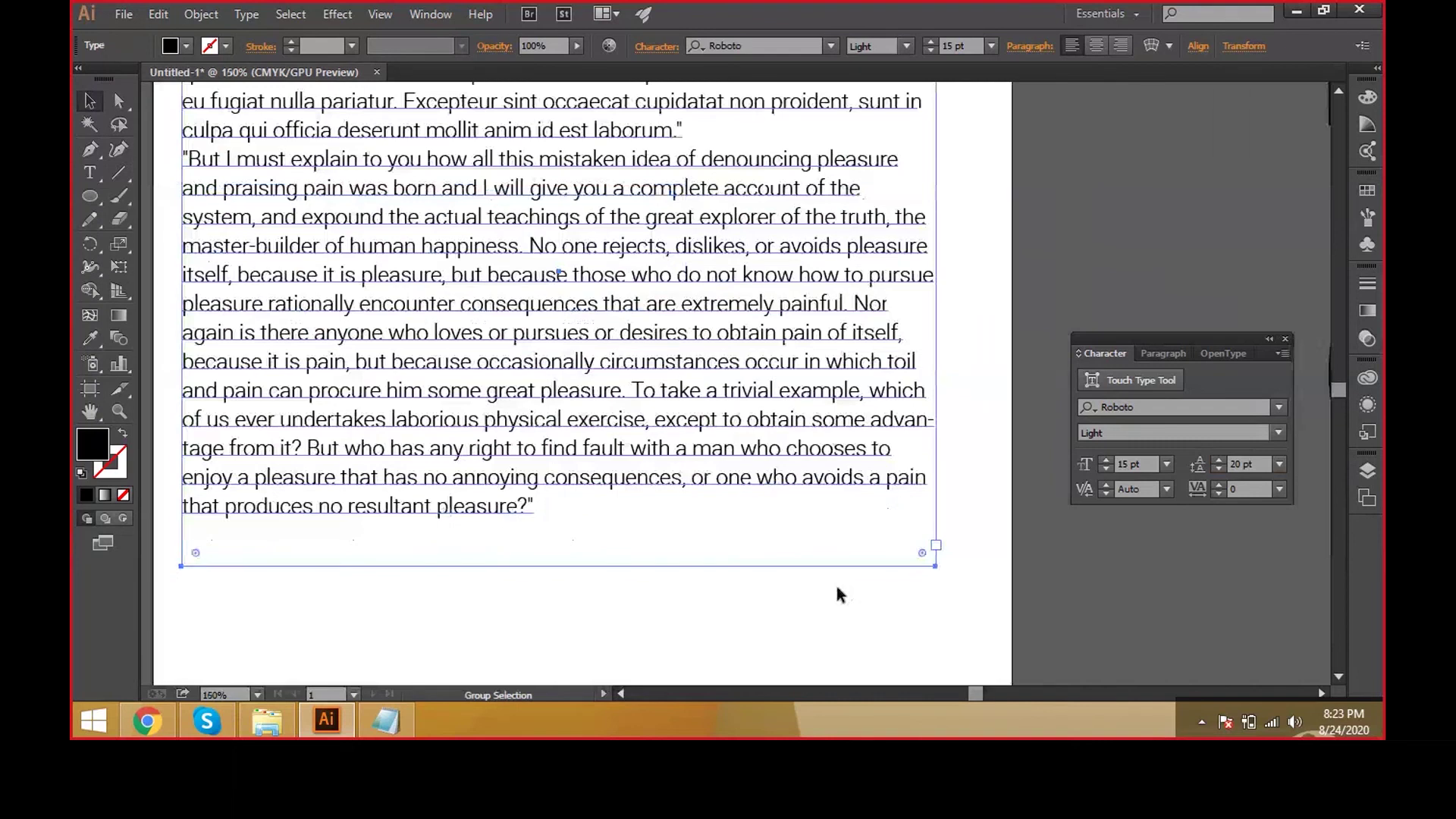
scroll(772, 584, down, 1)
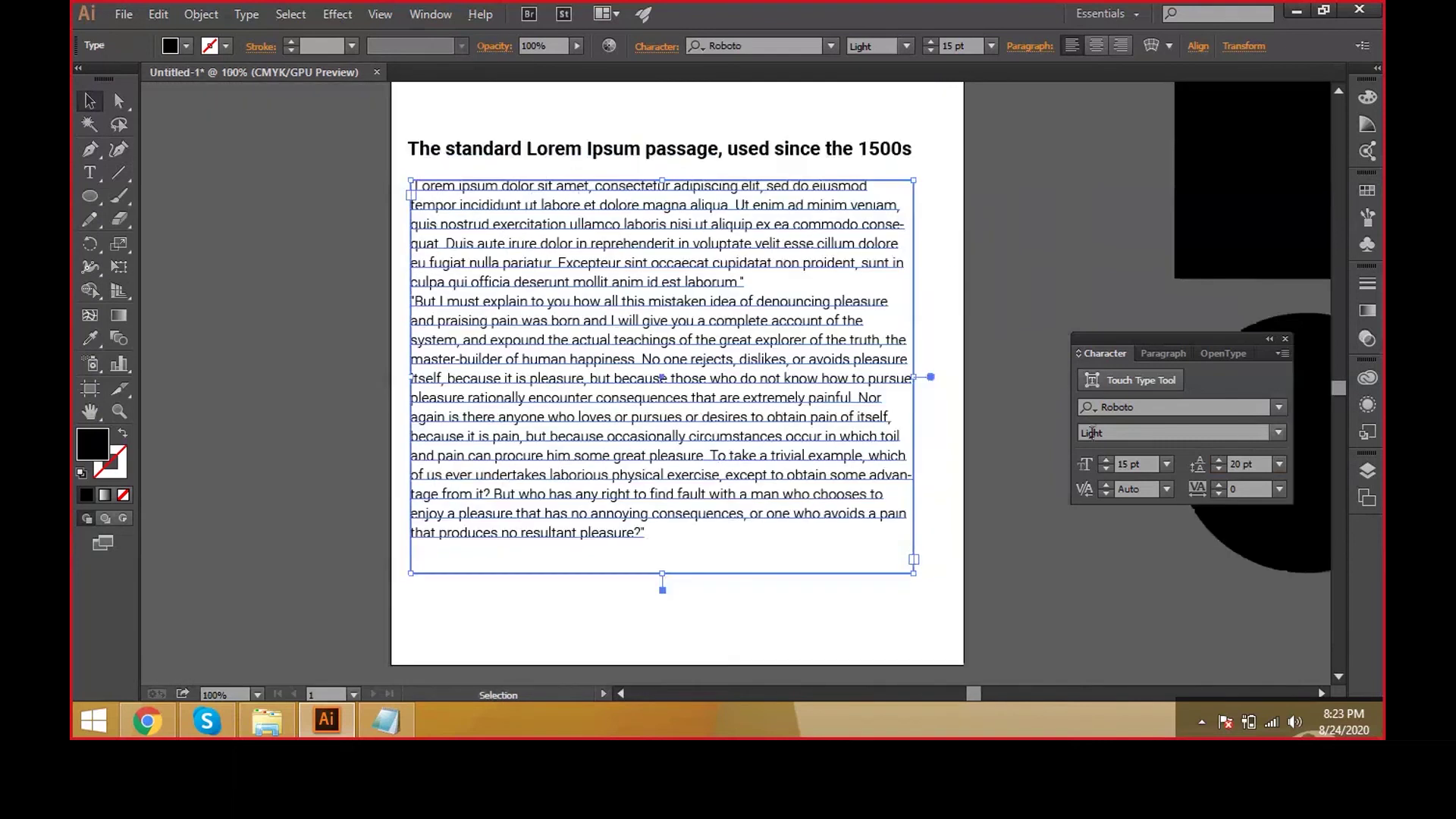
- Select all the text of both body paragraphs and set its font size to 13 pt
click(90, 173)
click(676, 539)
drag(675, 539, 411, 186)
text(13)
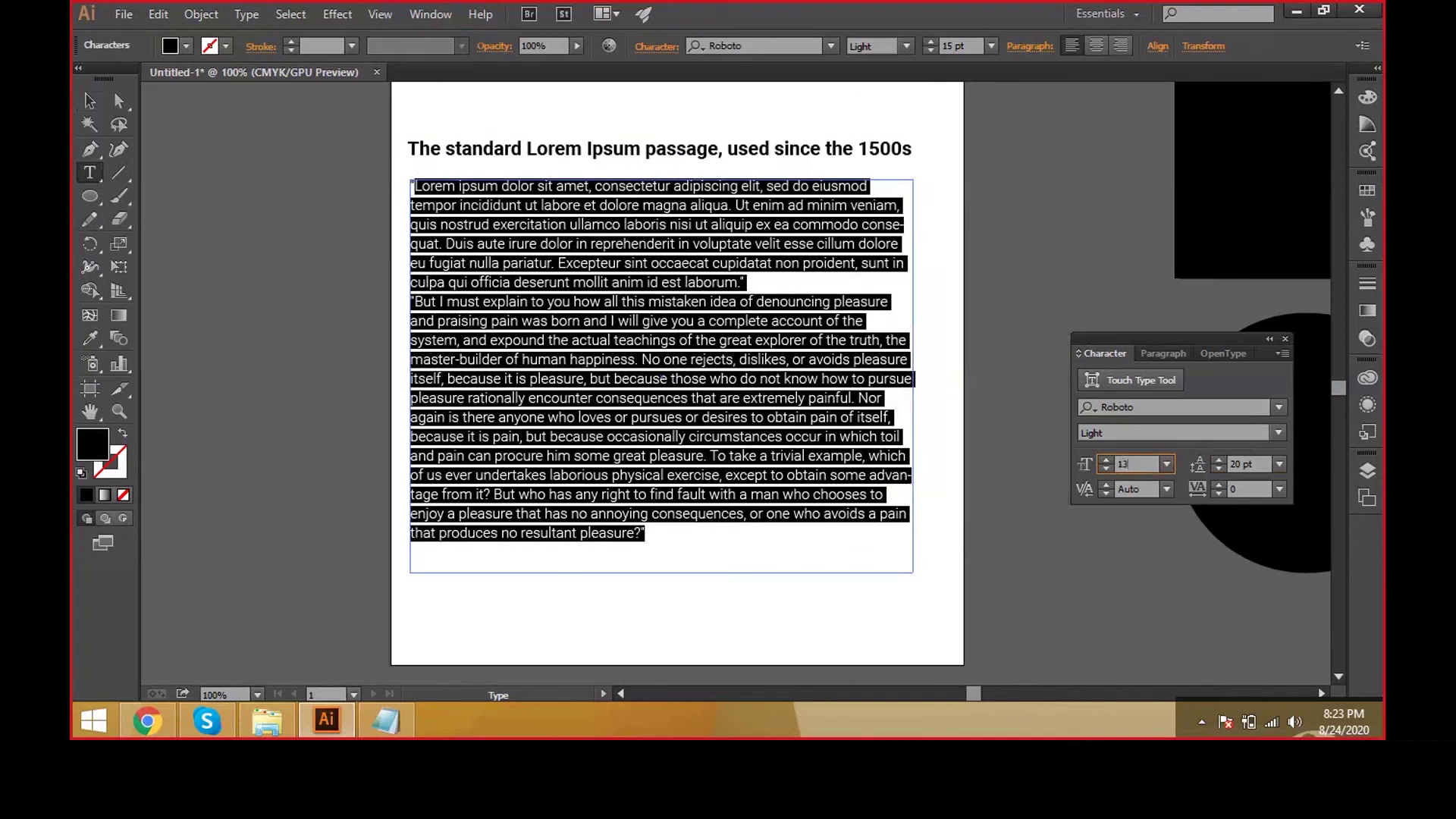
key(Return)
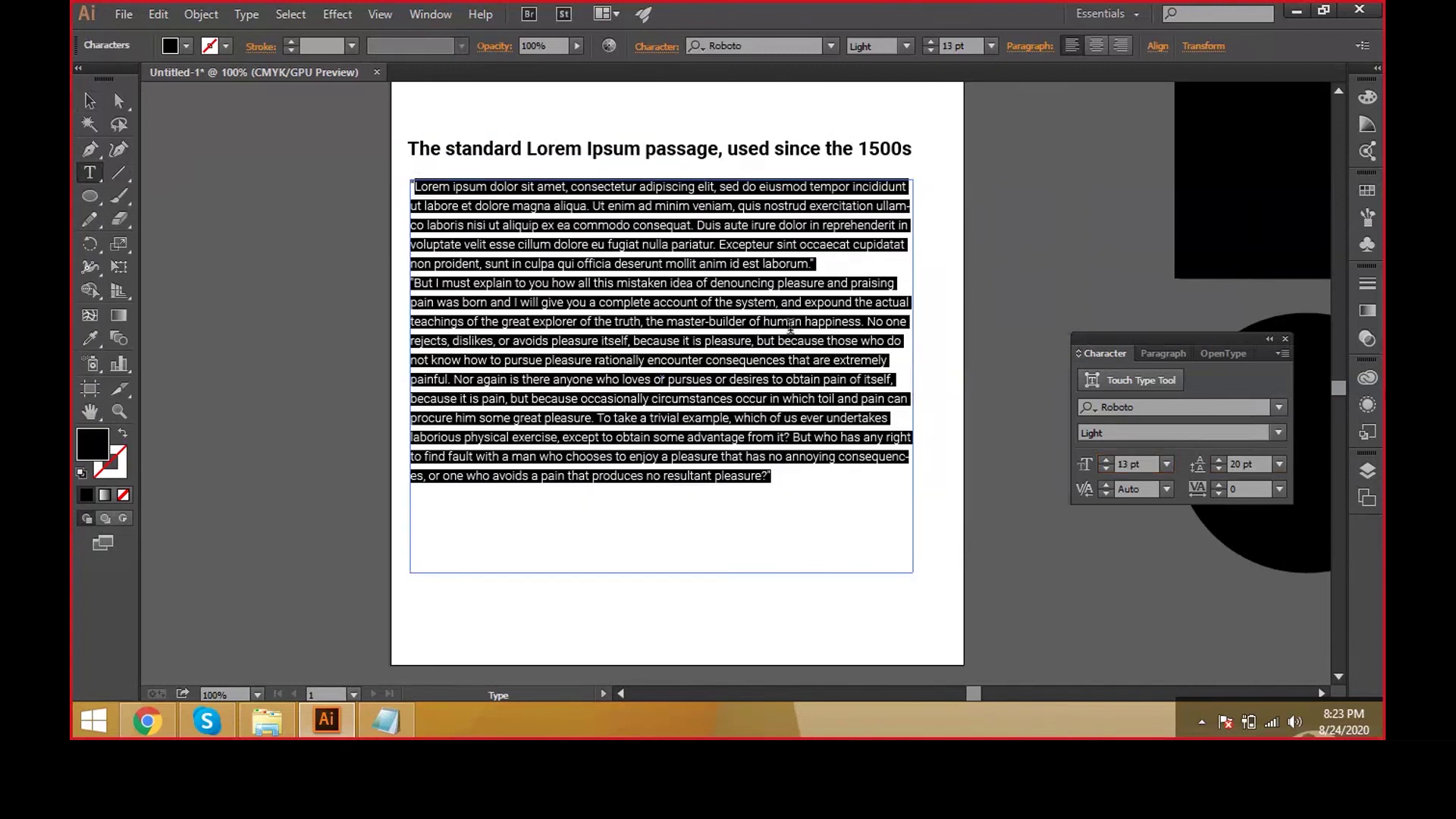
click(789, 321)
key(Escape)
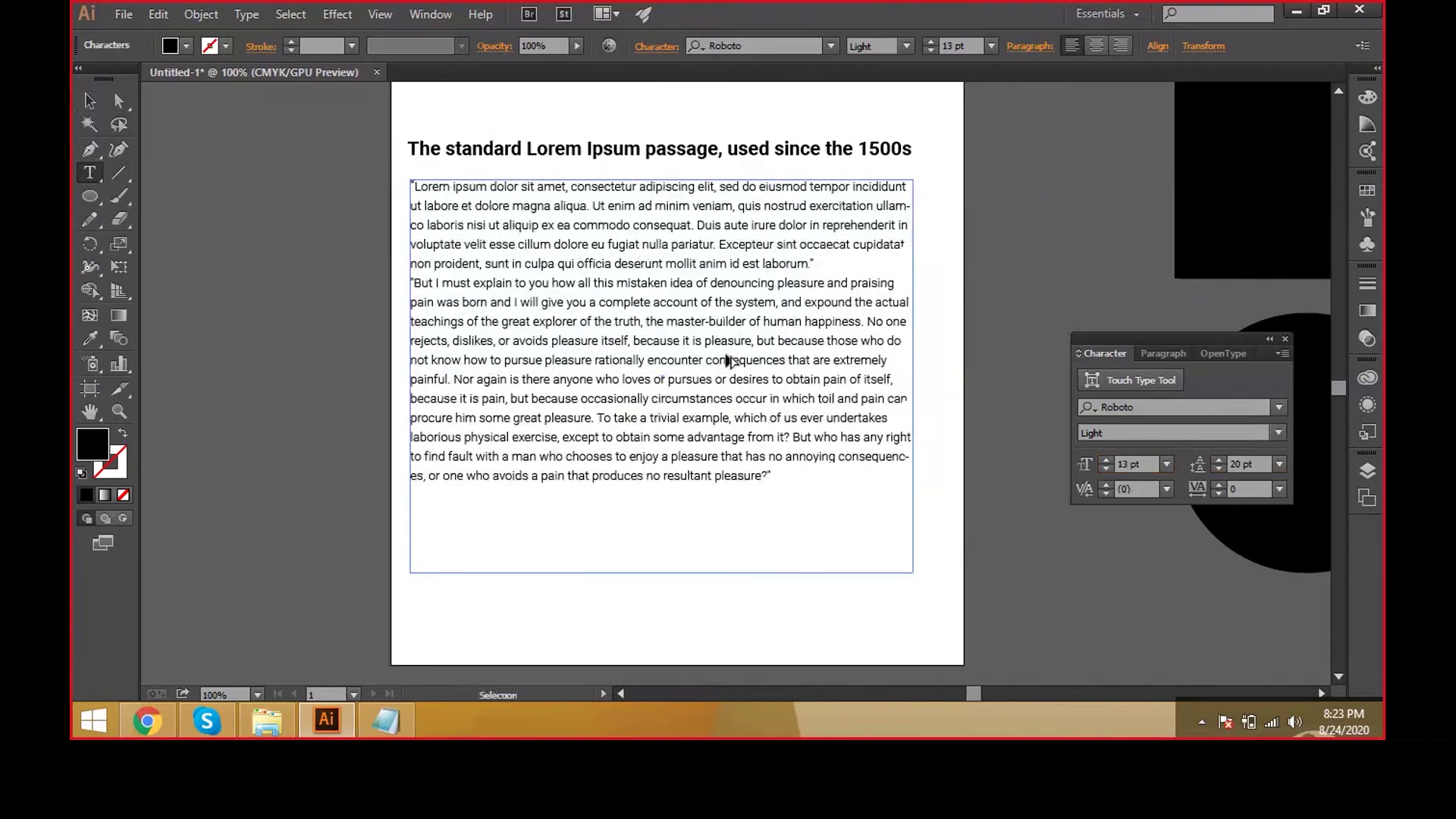
- Try a space before and a space after of 25 pt on the first body paragraph
scroll(728, 361, up, 1)
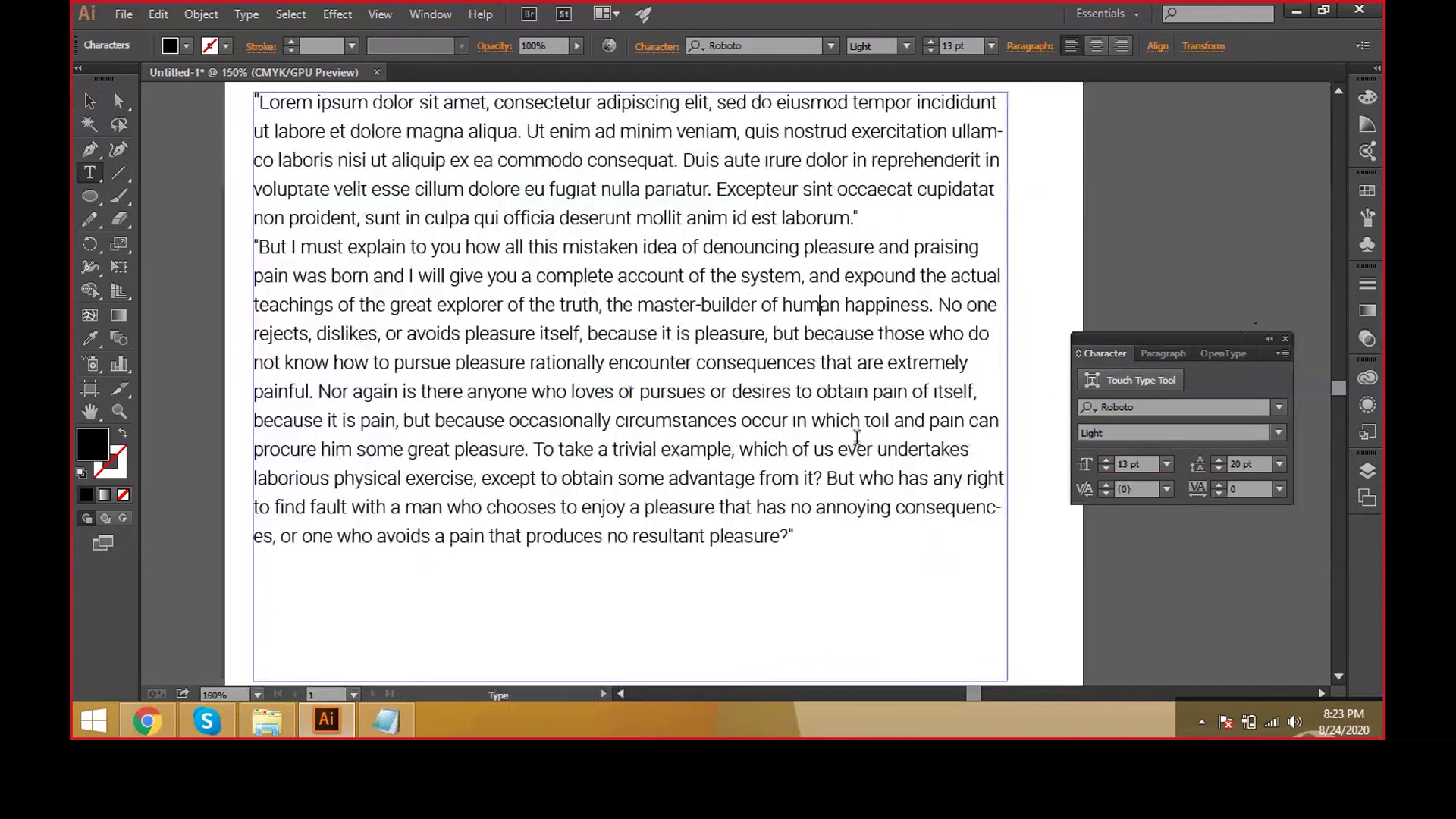
scroll(847, 429, down, 1)
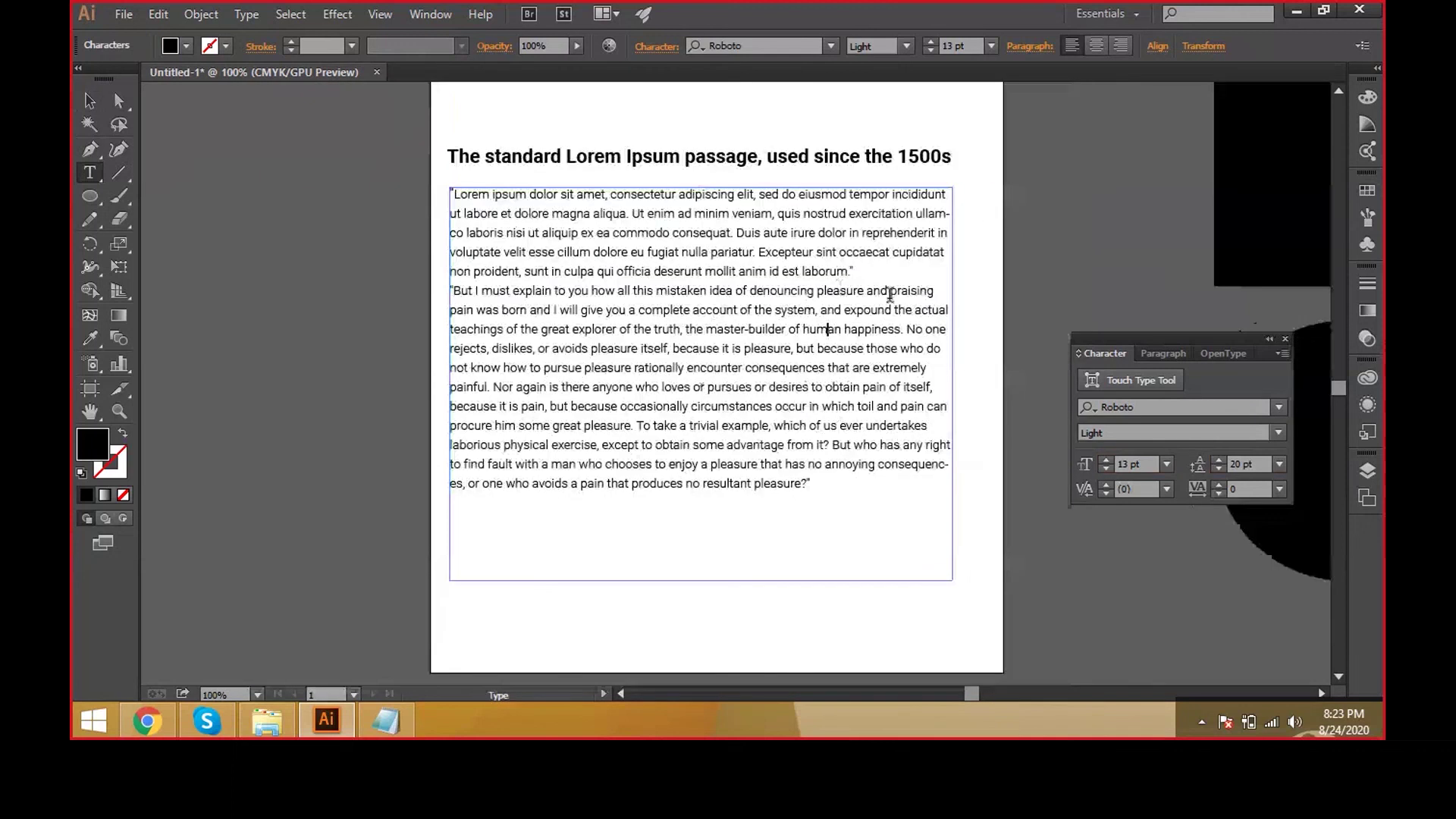
click(872, 273)
click(1167, 352)
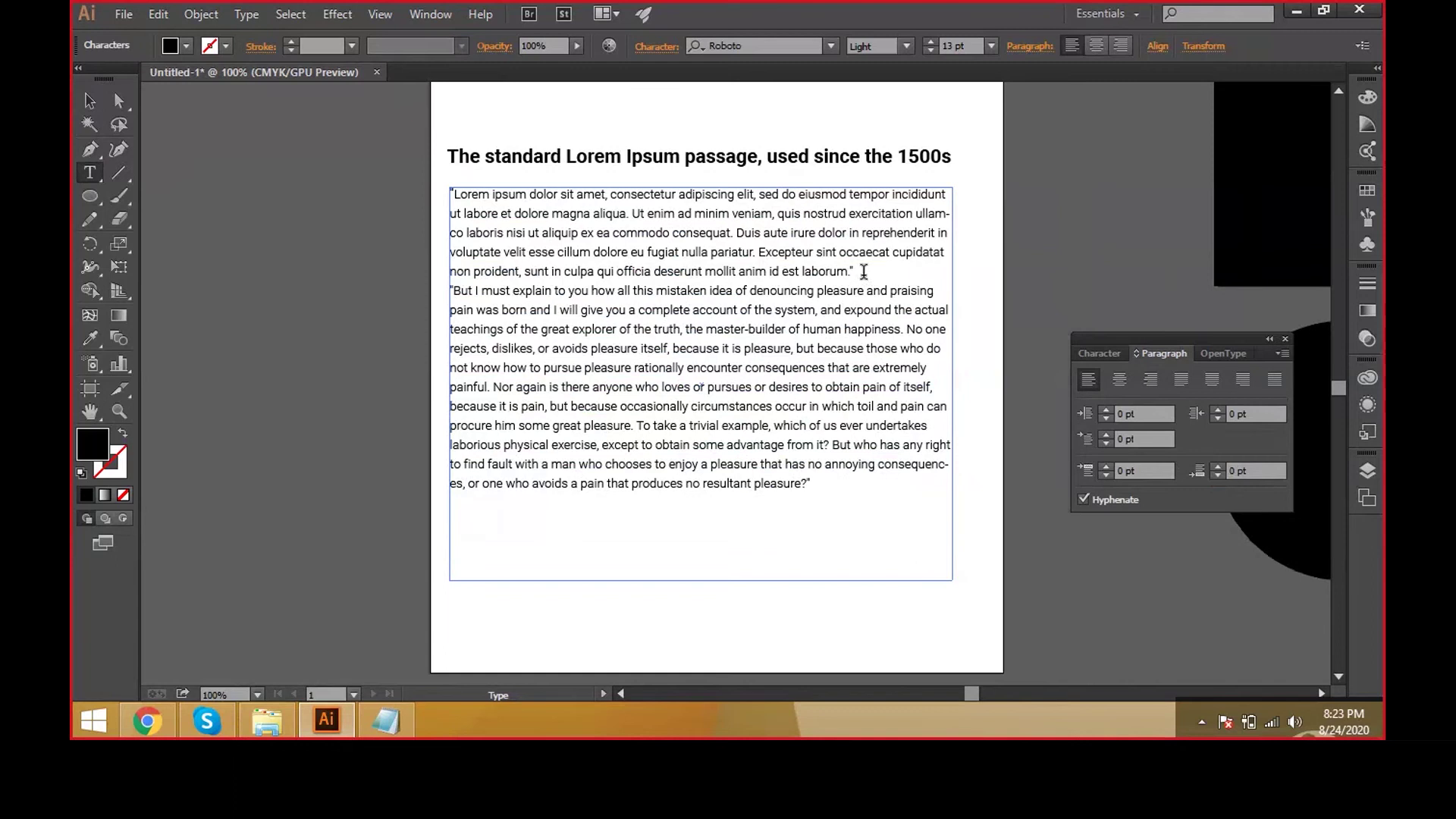
click(1127, 418)
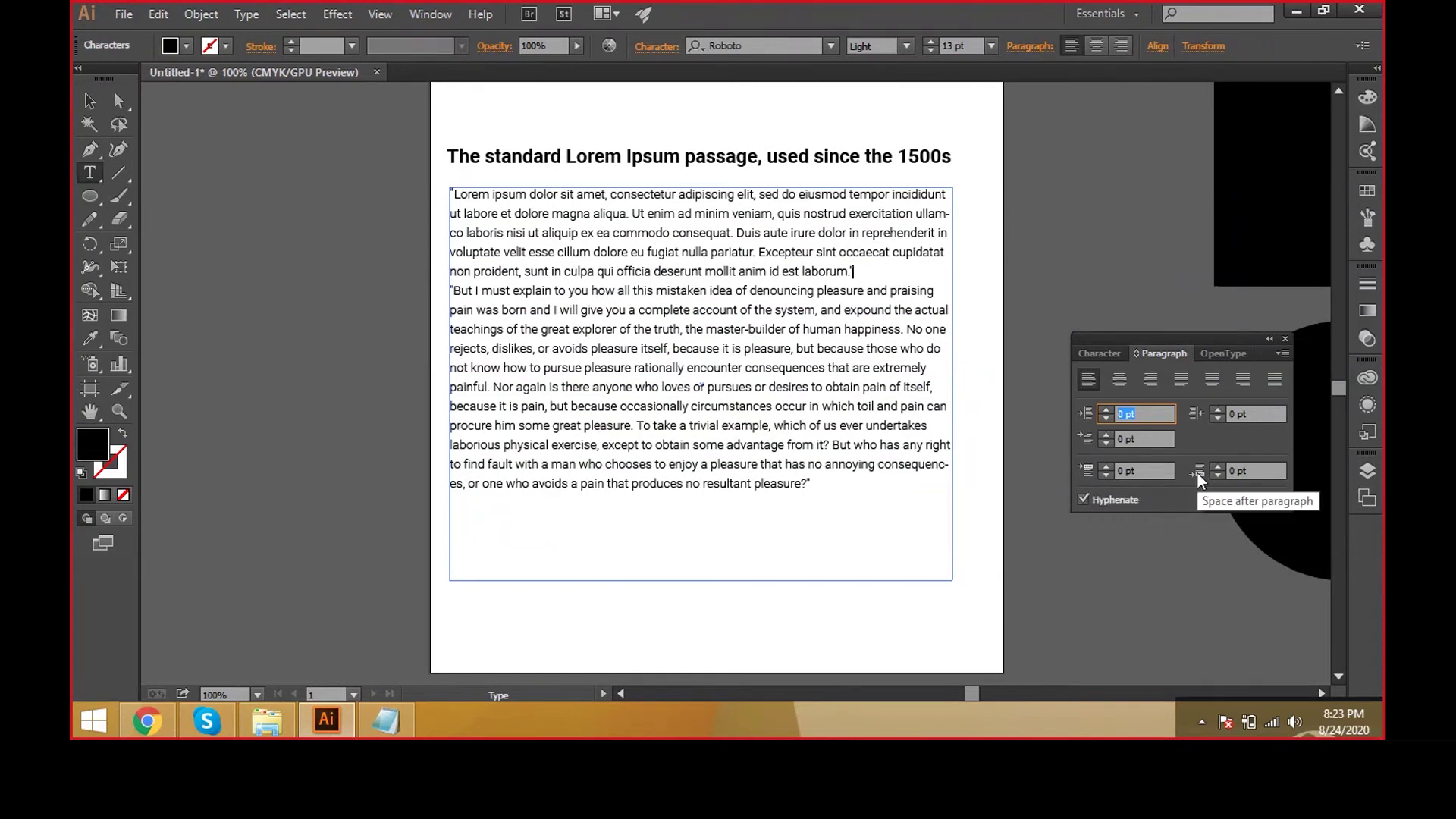
click(1158, 467)
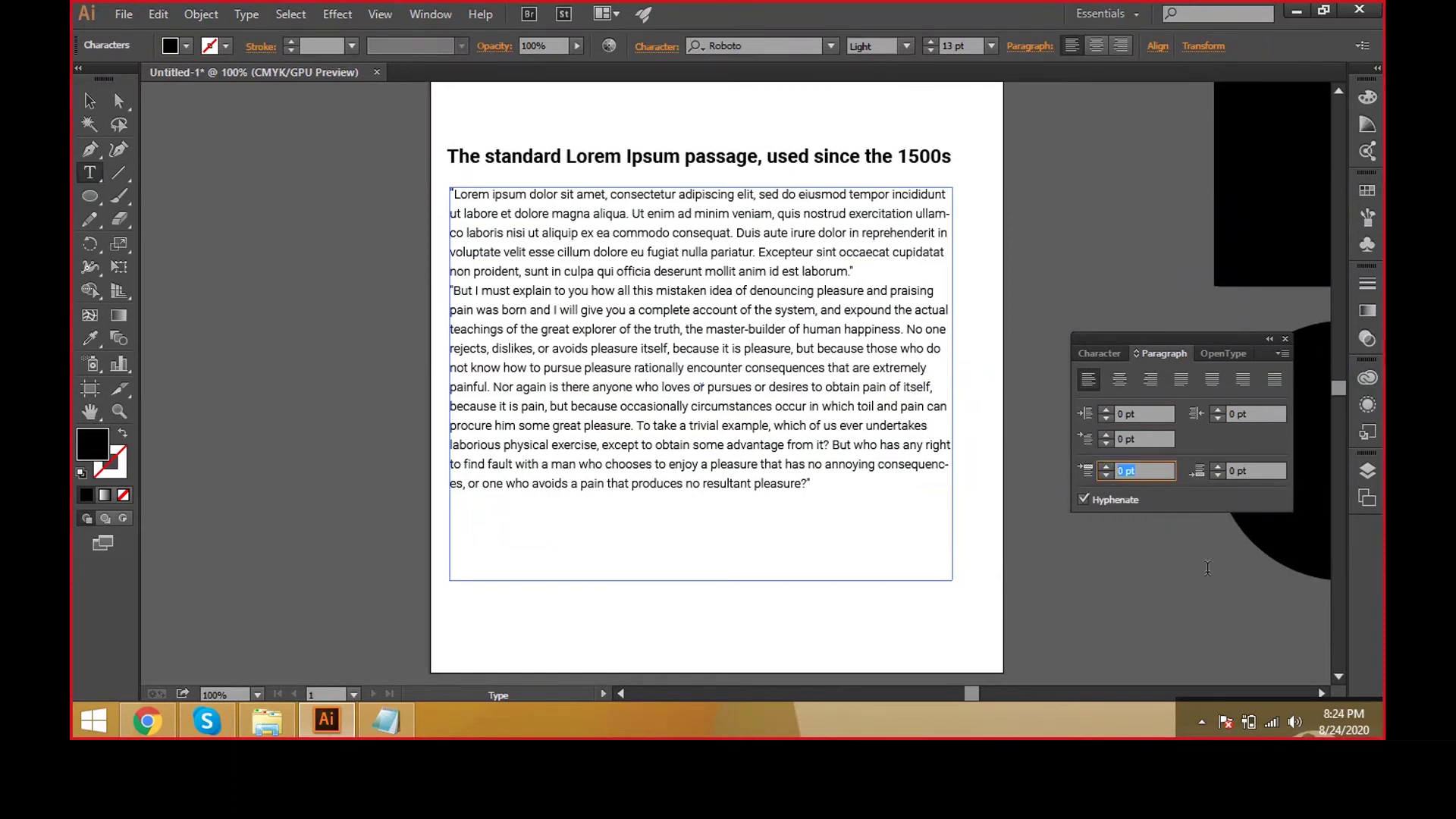
text(25)
key(Return)
key(Tab)
text(25)
key(Return)
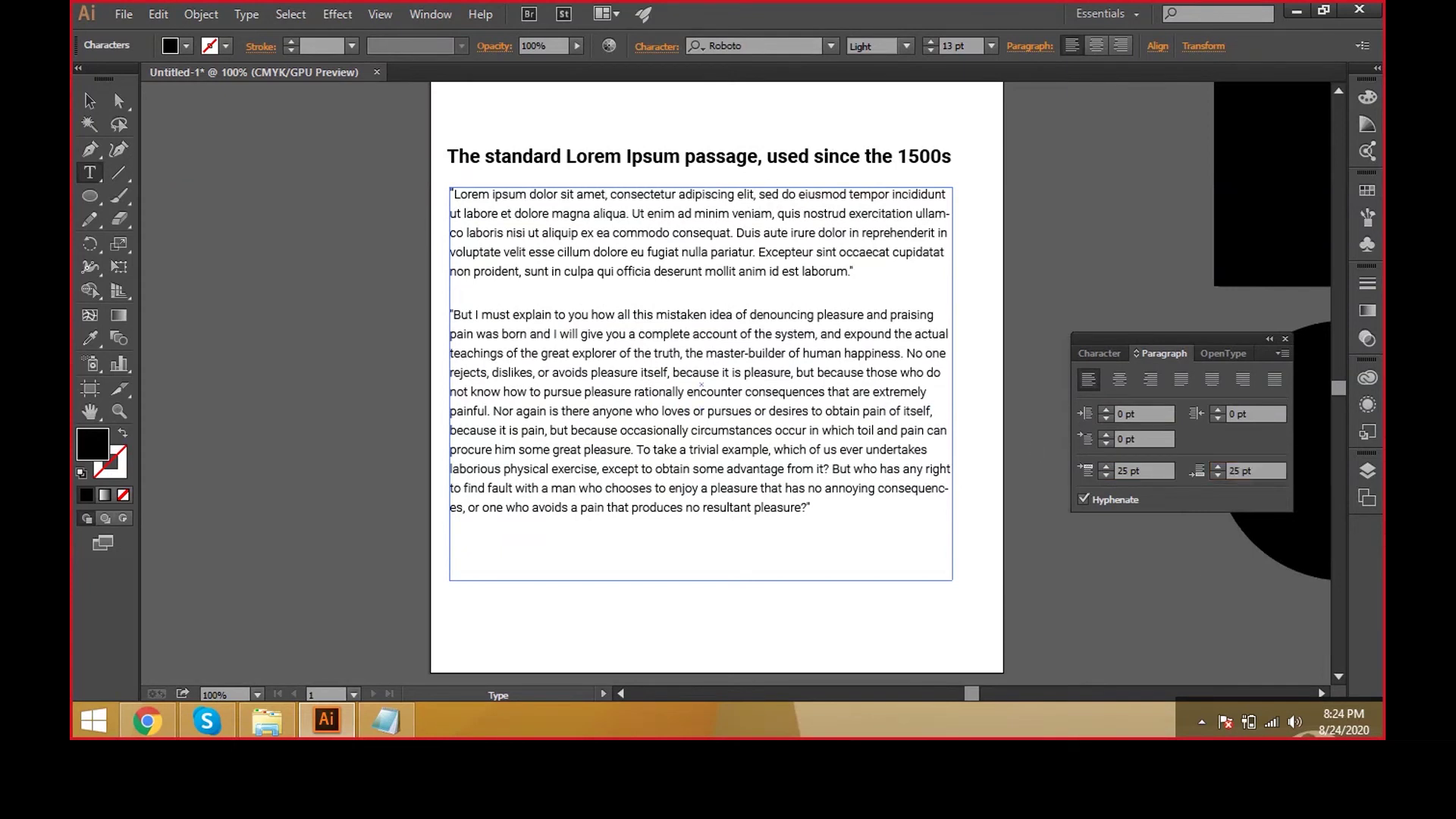
- Set the first paragraph's space before to 0 pt and its space after to 15 pt
click(1080, 467)
text(0)
click(1197, 469)
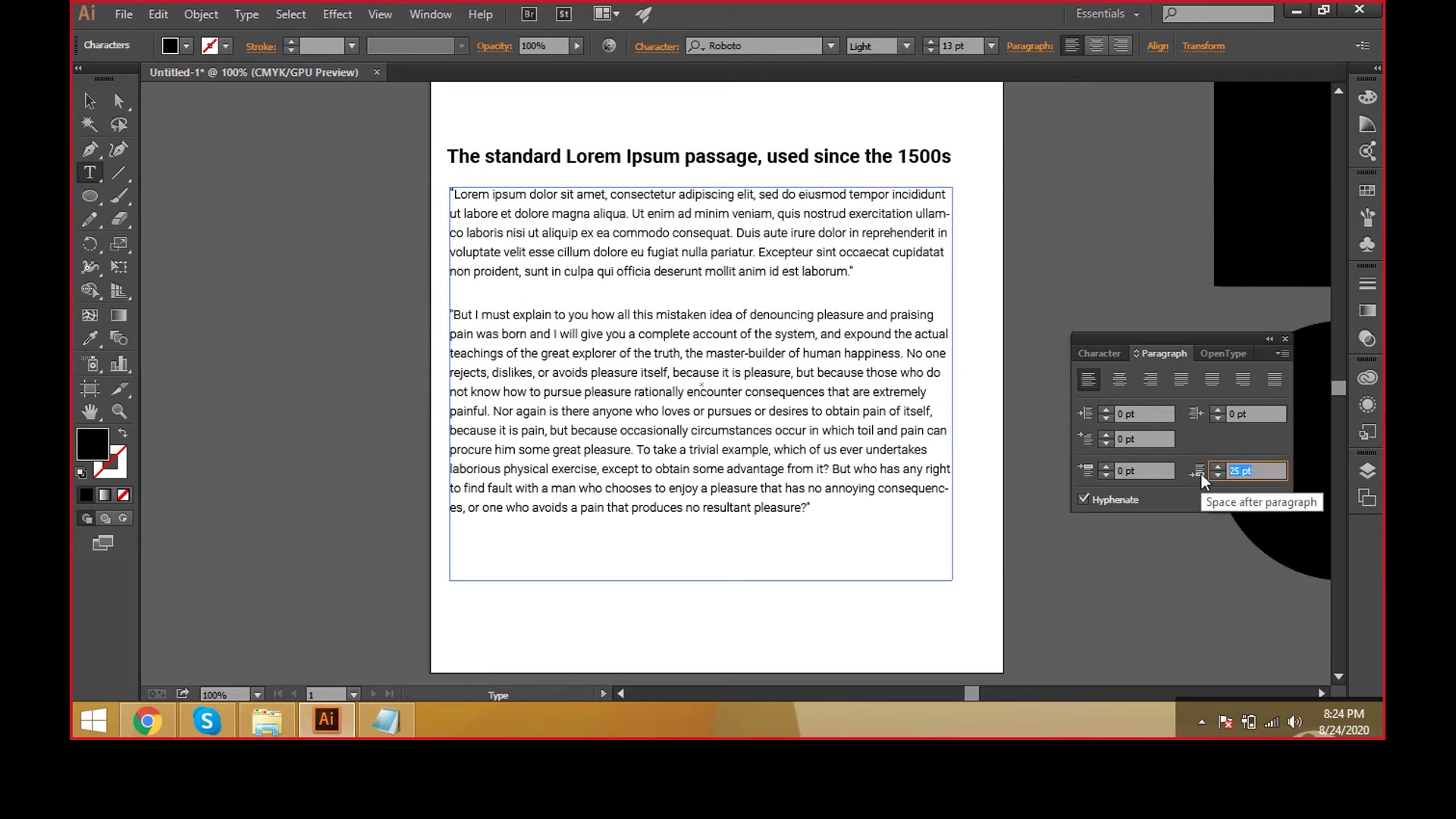
text(15)
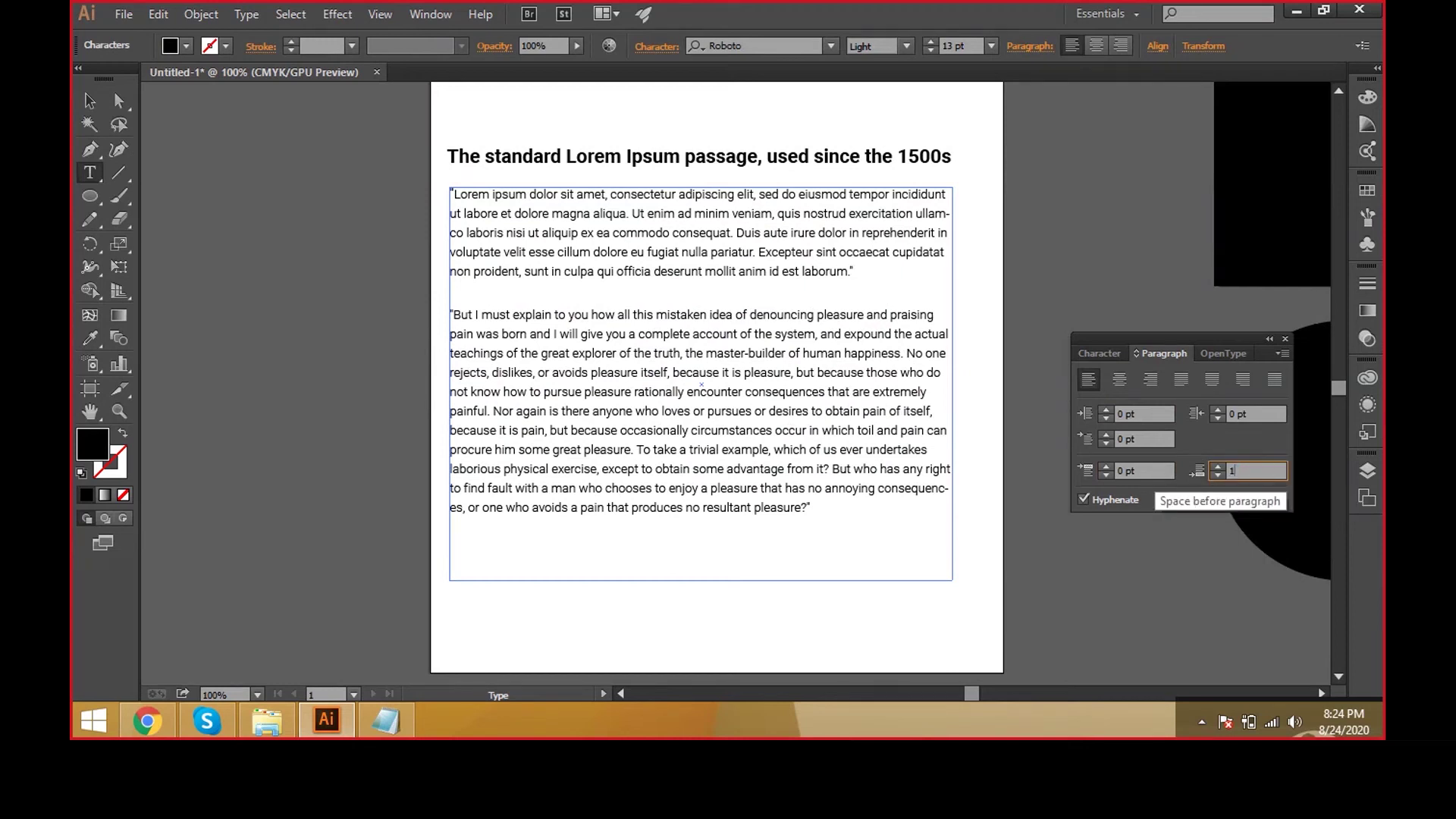
key(Return)
- Split the second paragraph before "No one rejects" and give its first part a space after of 15 pt
click(548, 334)
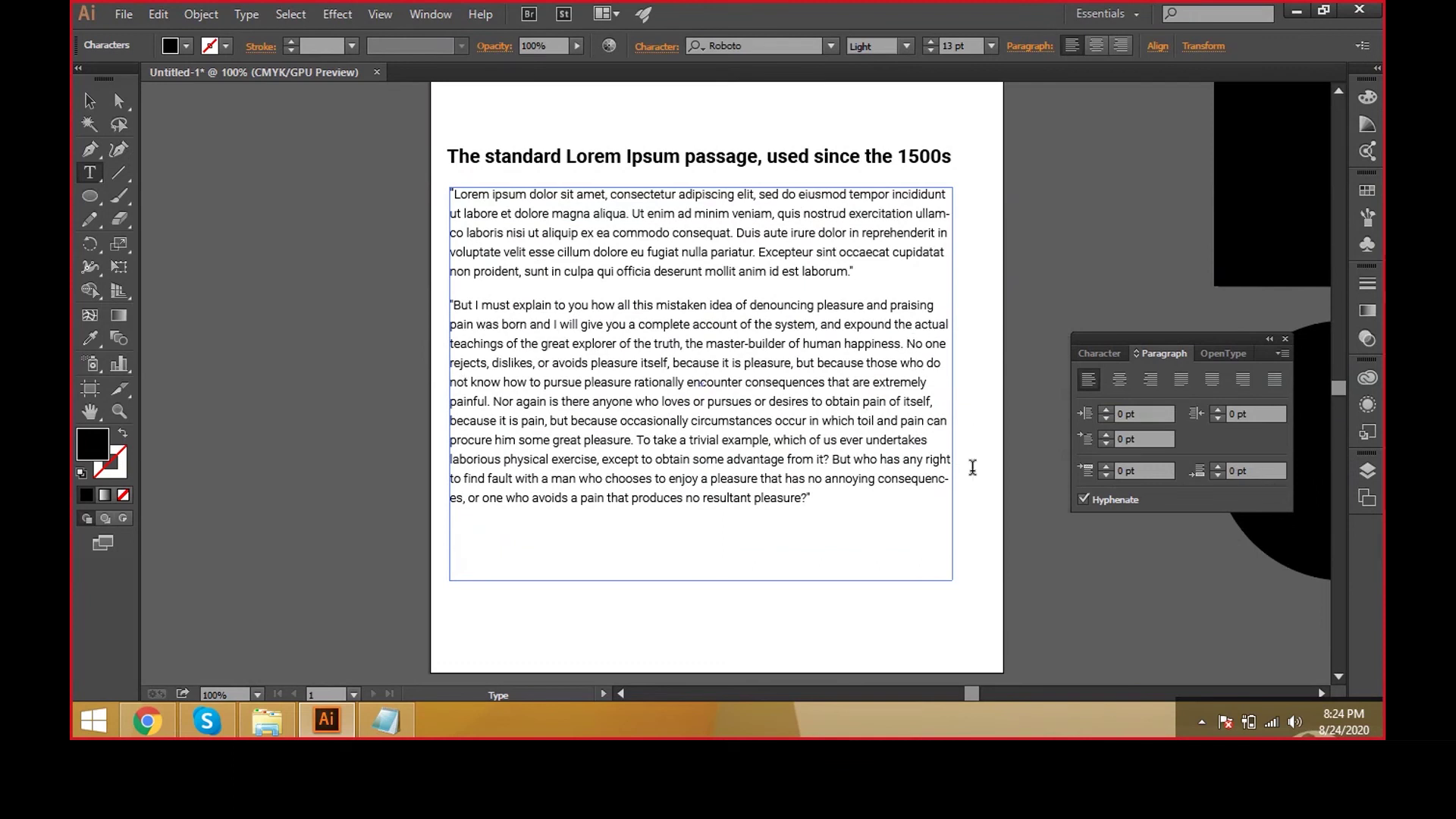
key(Return)
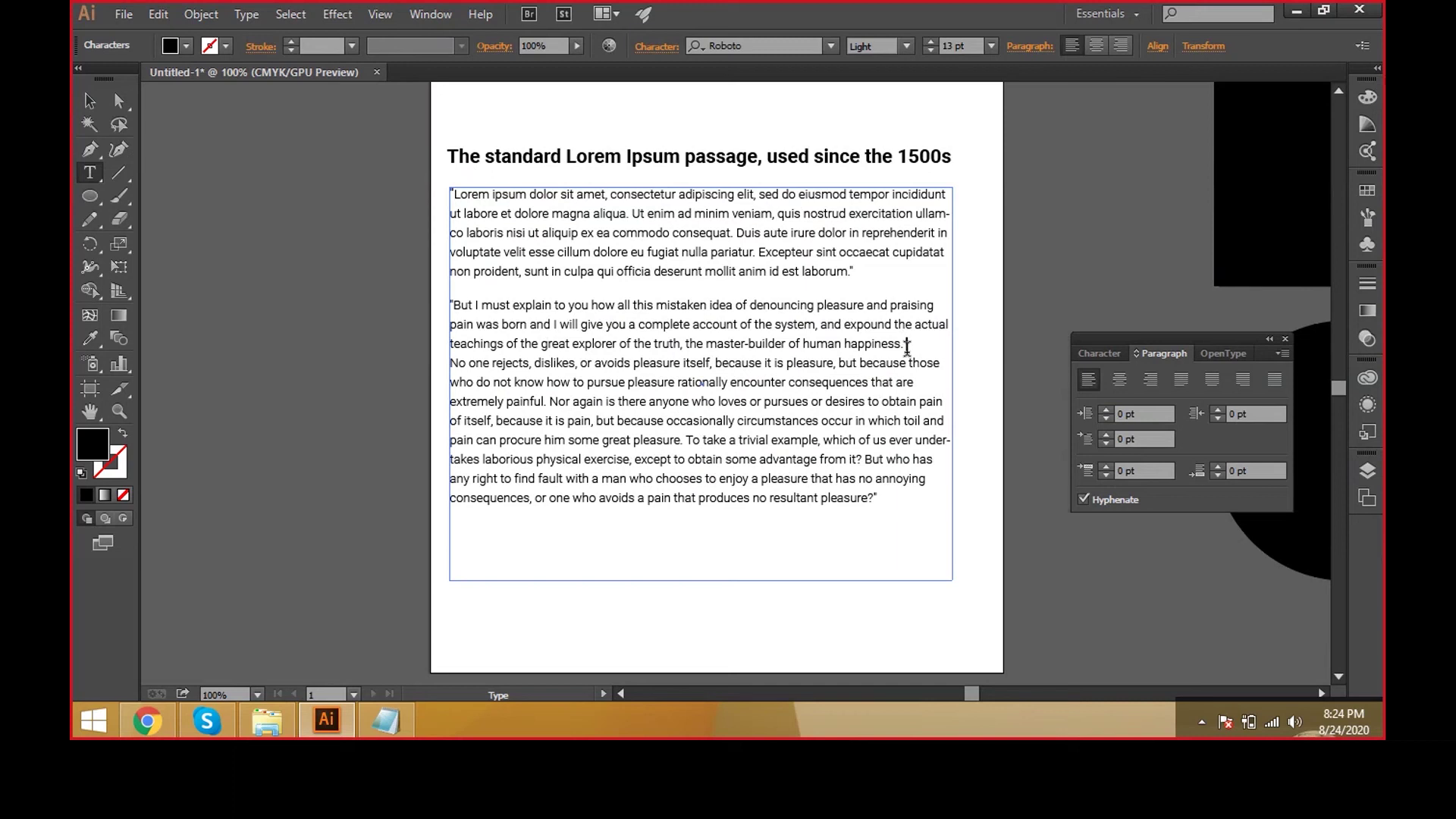
click(1196, 469)
text(15)
key(Return)
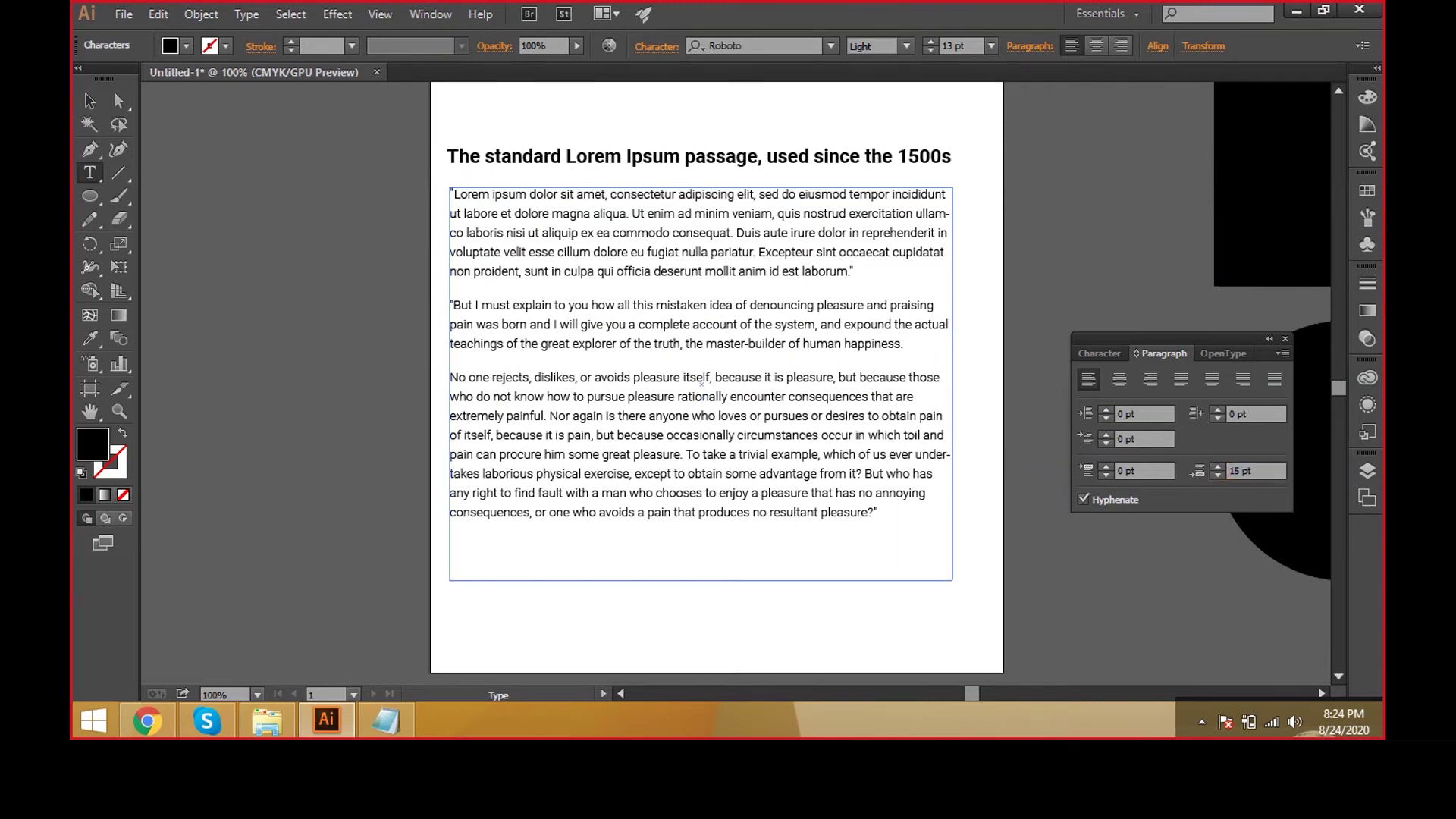
- Leave text editing, shorten the text frame slightly from its lower edge and deselect it
click(567, 435)
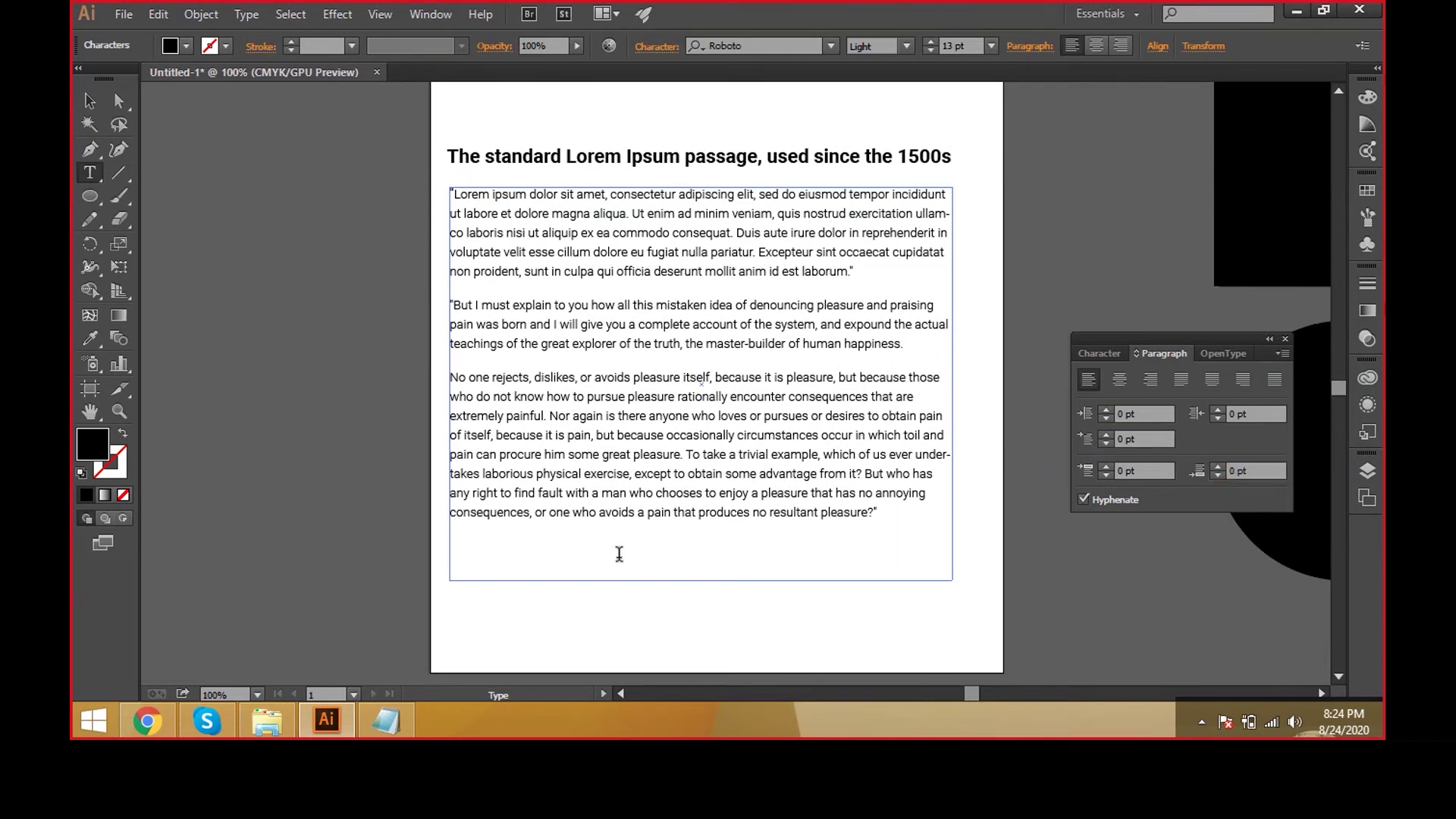
click(89, 104)
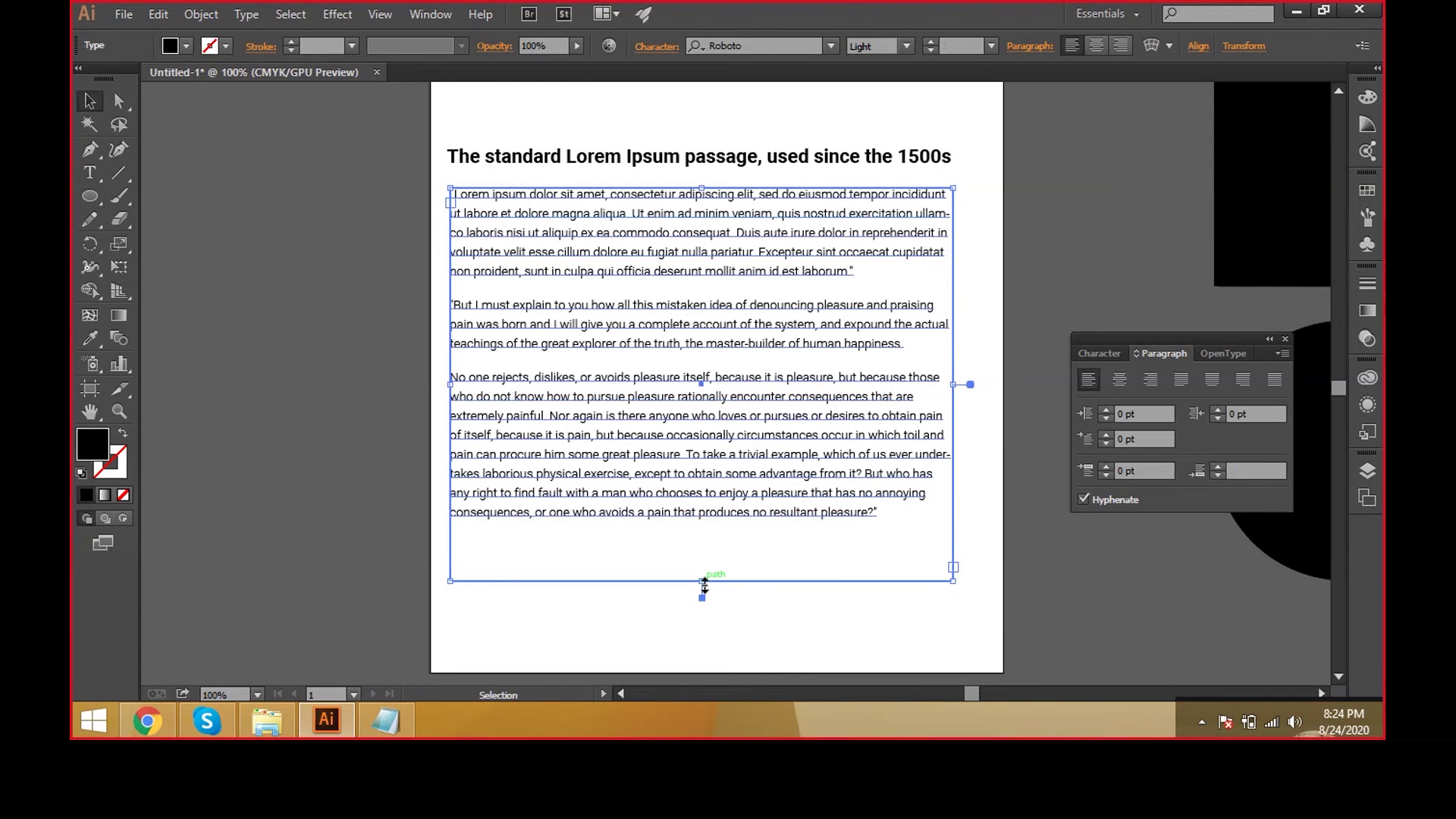
drag(705, 584, 703, 546)
click(713, 614)
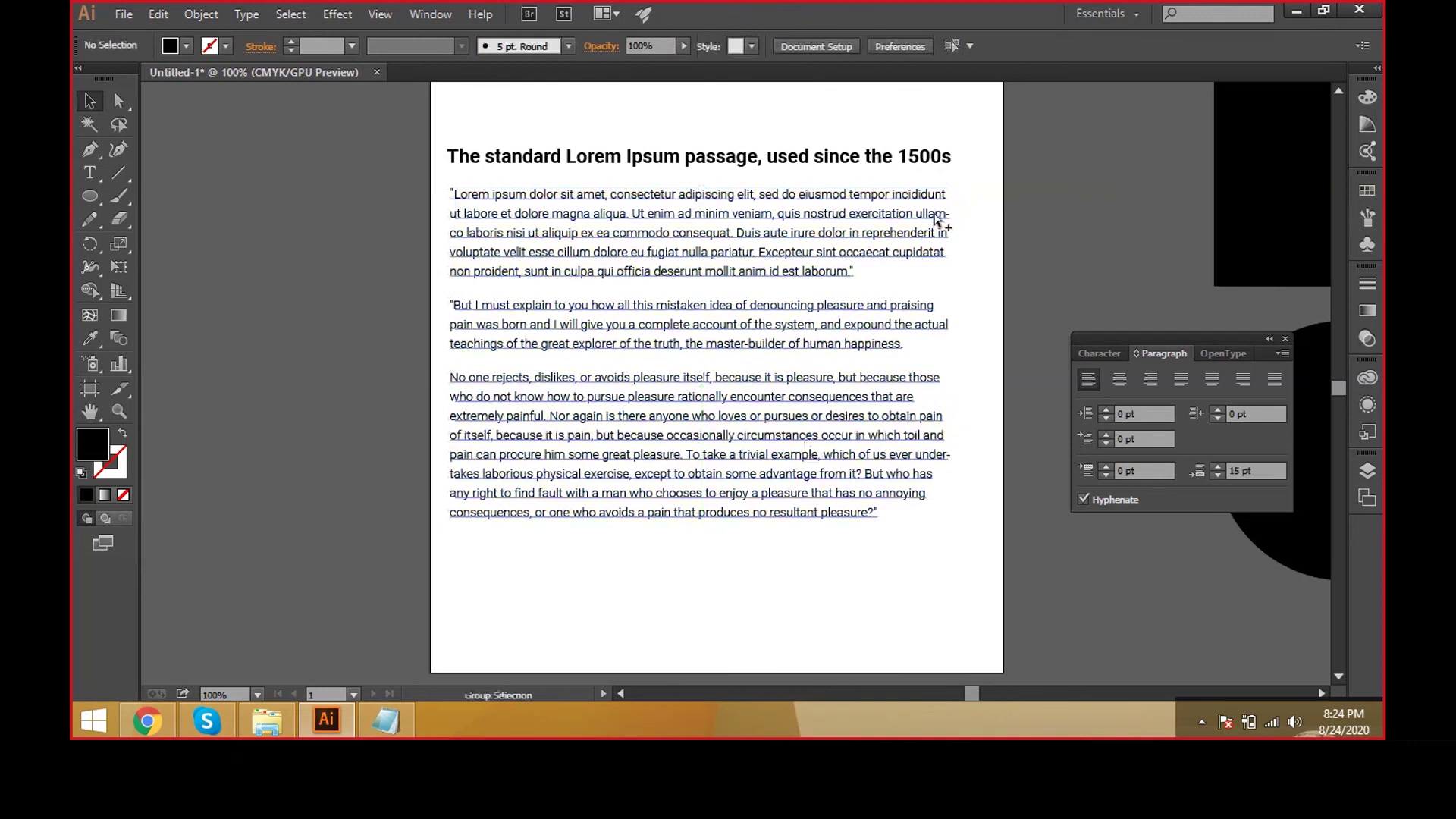
- Apply a left indent of 25 pt to all paragraphs in the text frame and deselect it
scroll(938, 220, up, 1)
scroll(811, 298, down, 1)
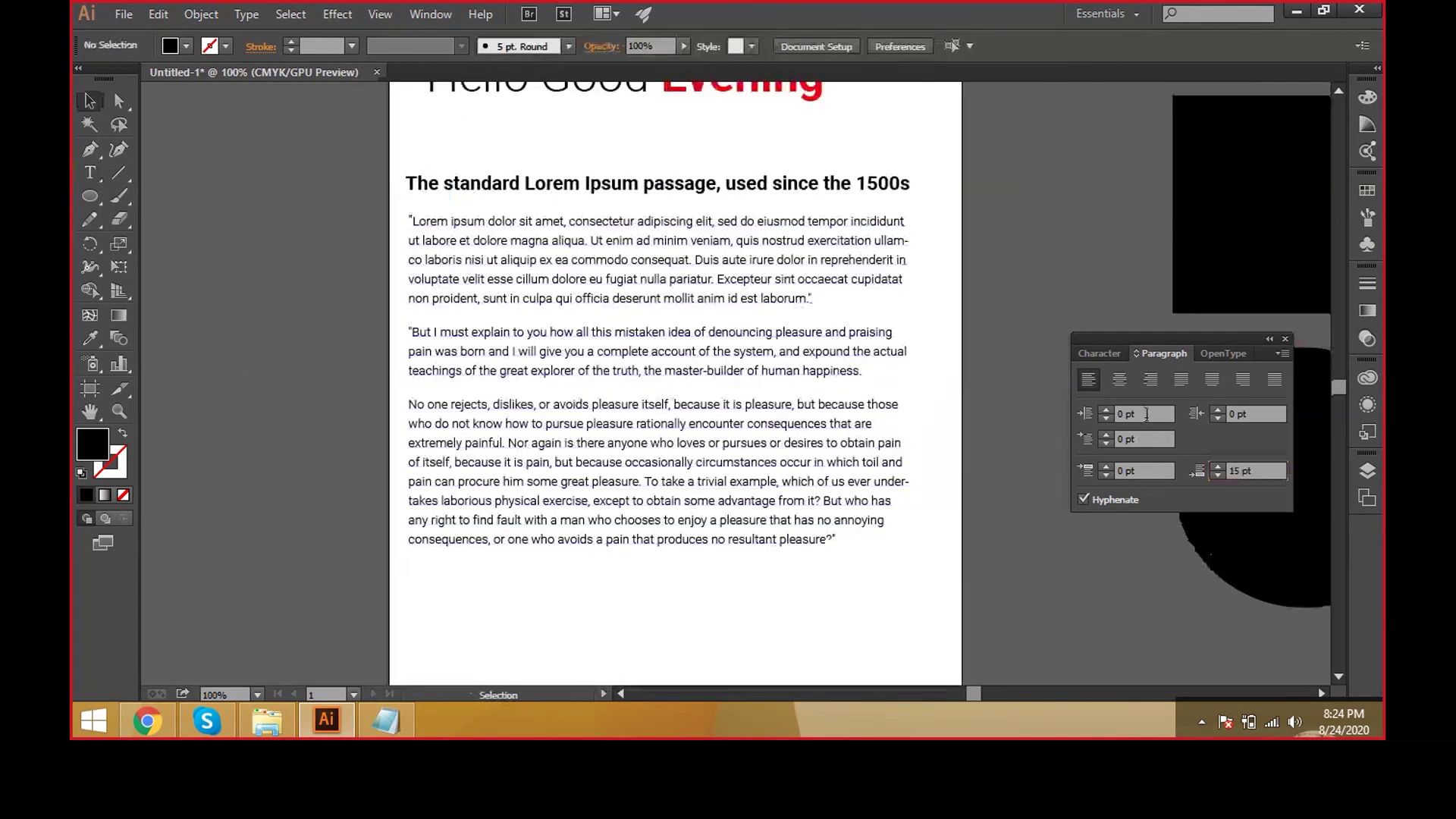
double_click(1144, 414)
text(25)
key(Return)
click(452, 371)
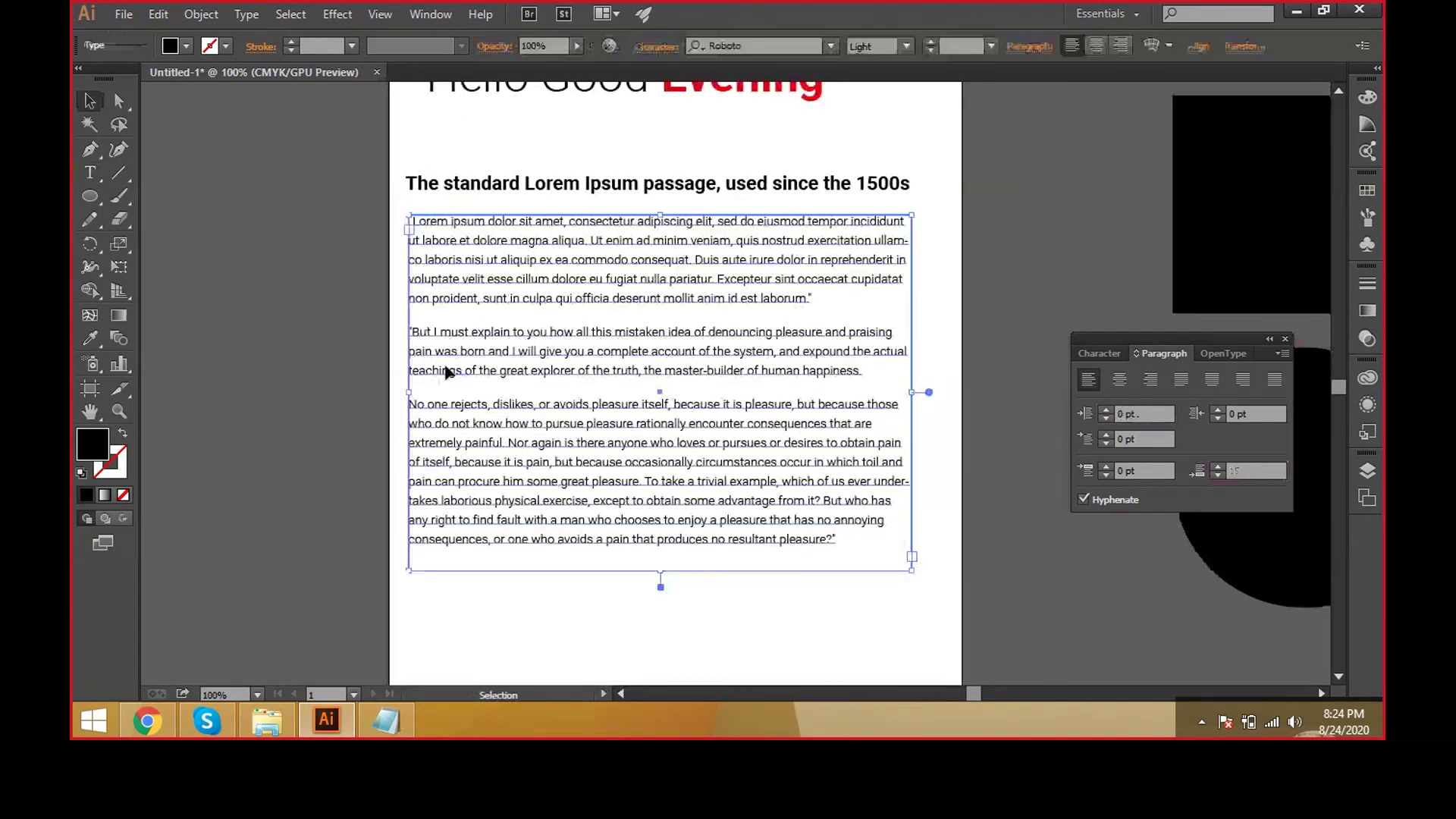
click(1139, 413)
text(25)
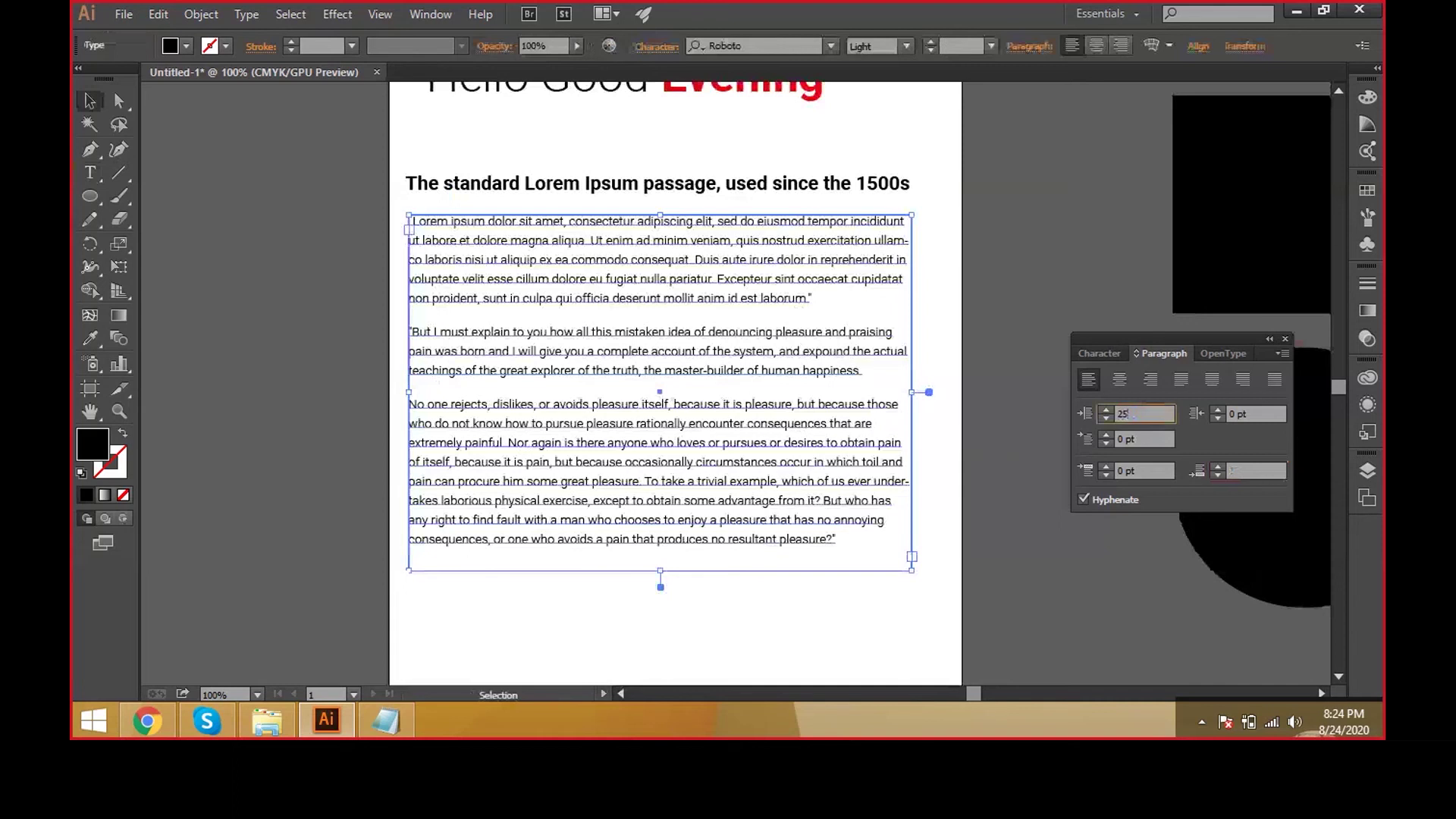
key(Return)
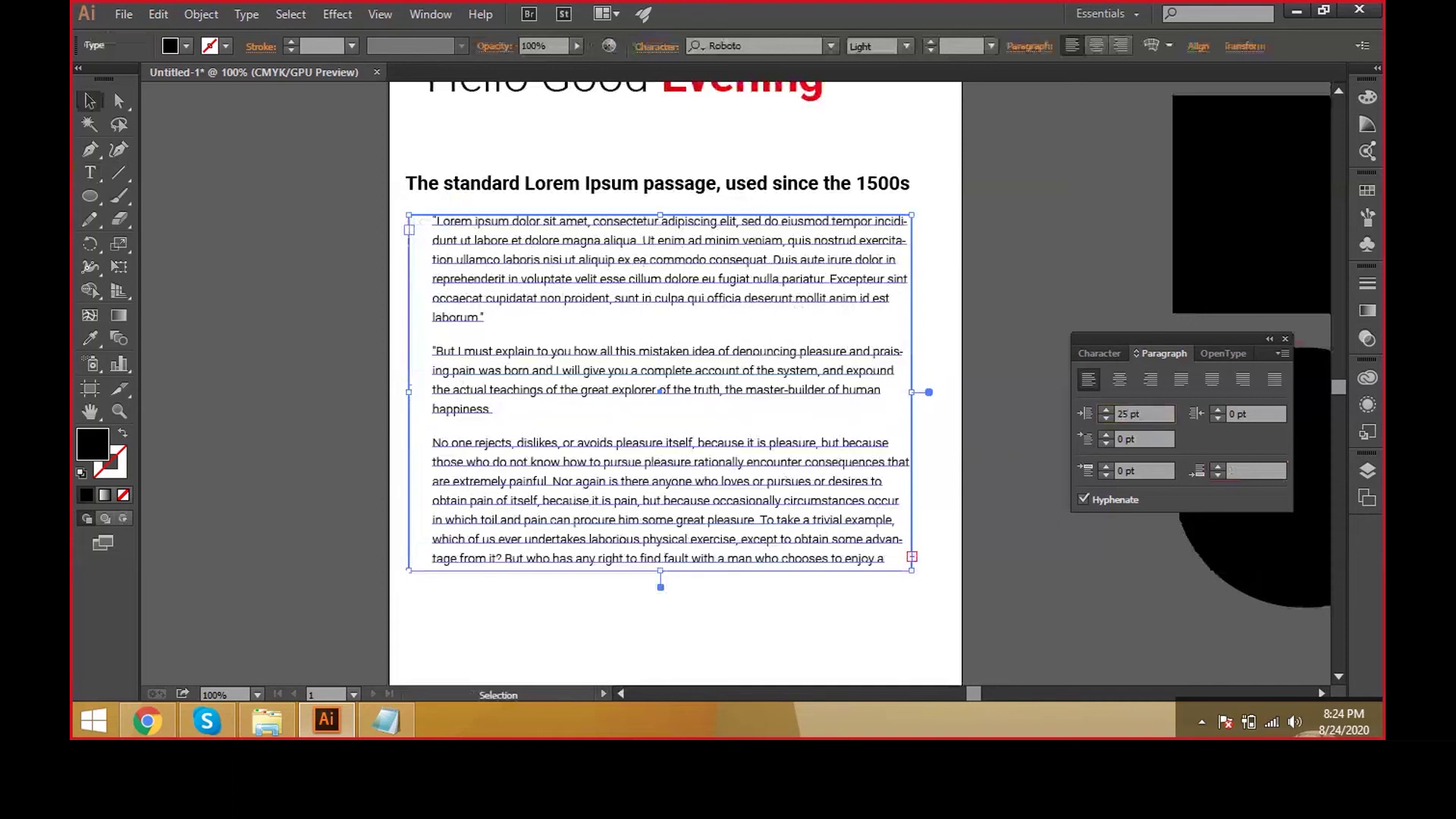
click(331, 309)
- Select the text frame again and set a right indent of 35 pt for its paragraphs
scroll(332, 309, left, 1)
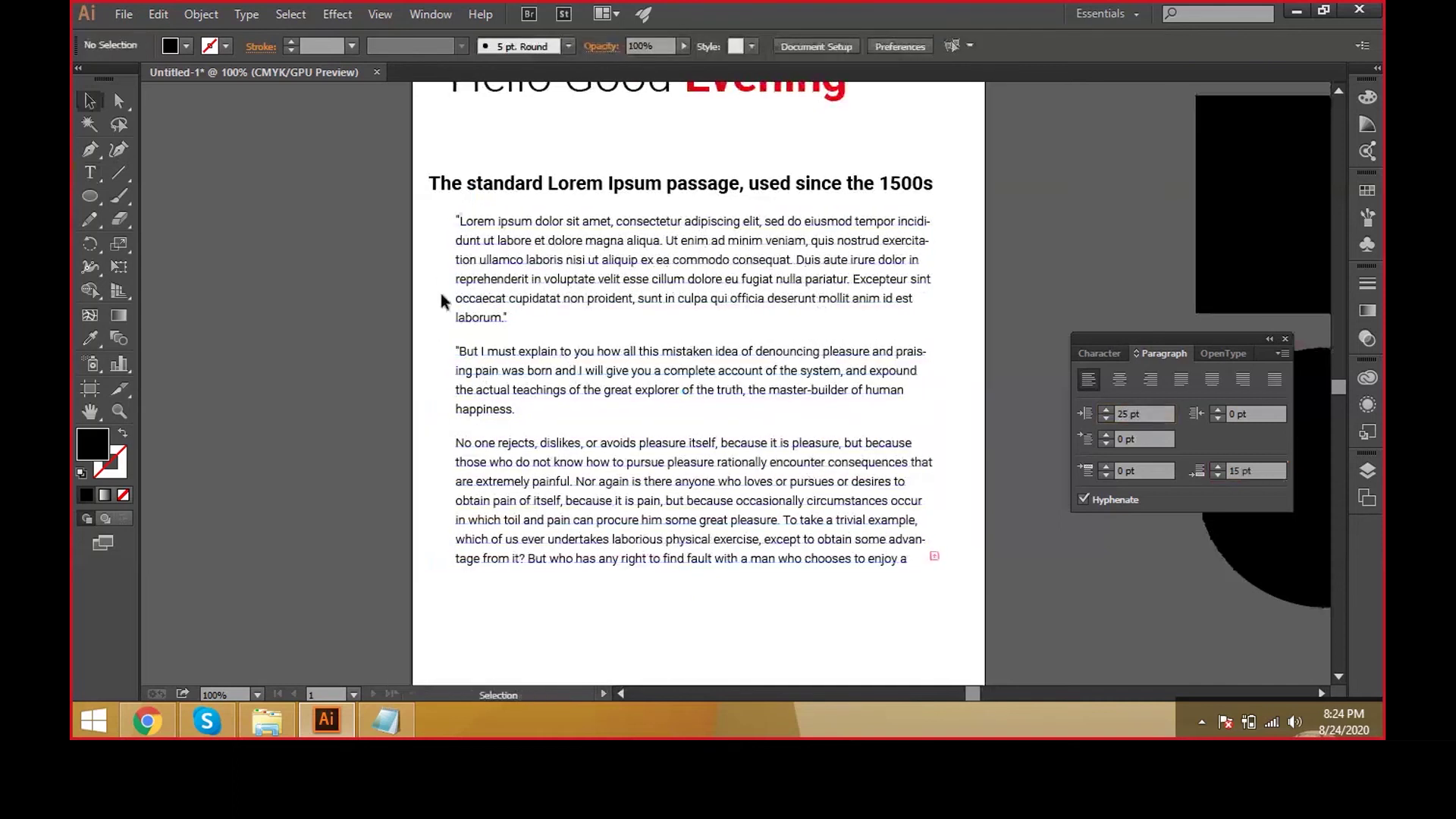
click(434, 226)
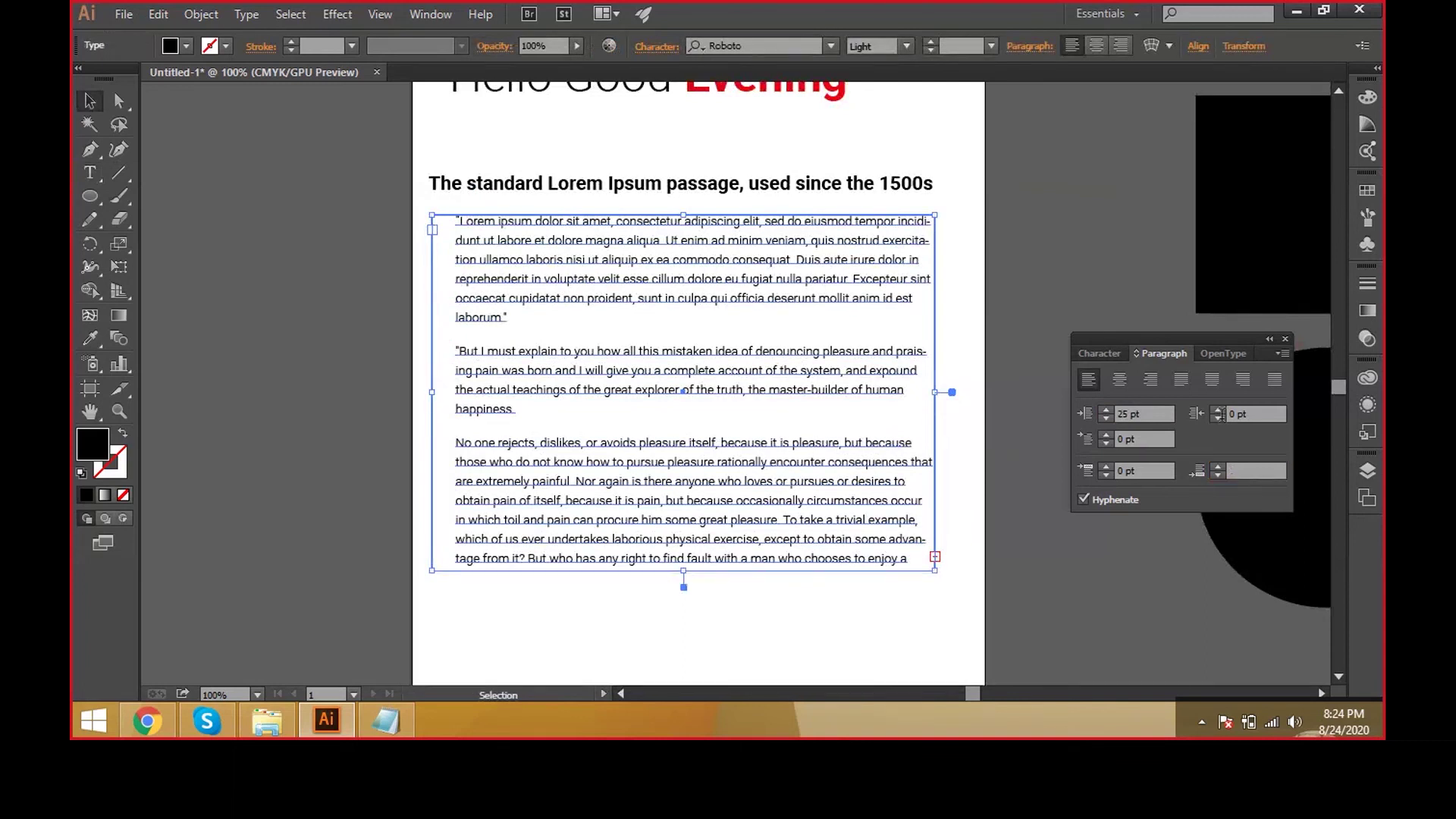
click(1255, 413)
text(35)
key(Return)
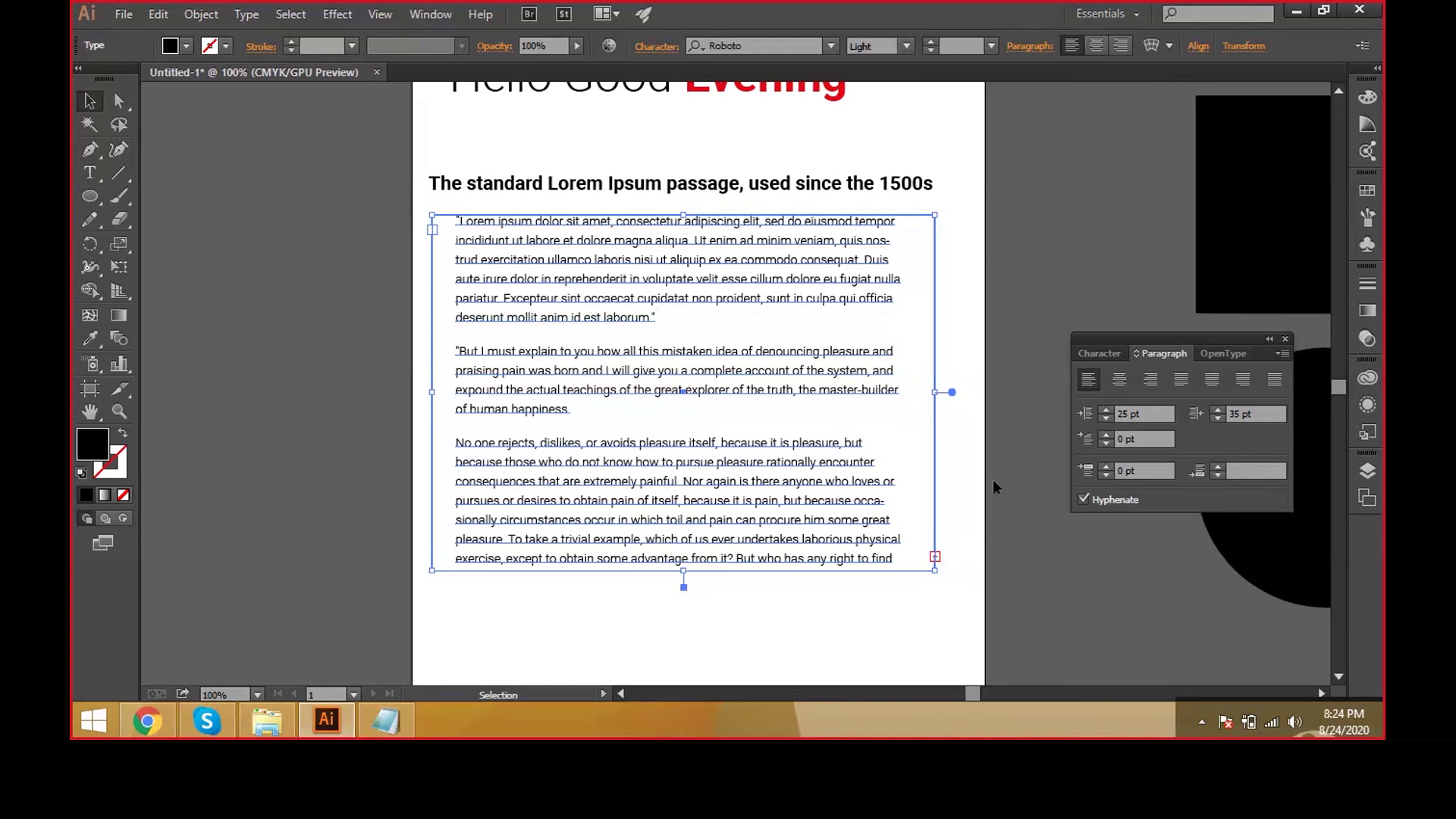
- Indent the first line of each paragraph in the frame by 35 pt and deselect the frame
click(1137, 440)
text(35)
key(Return)
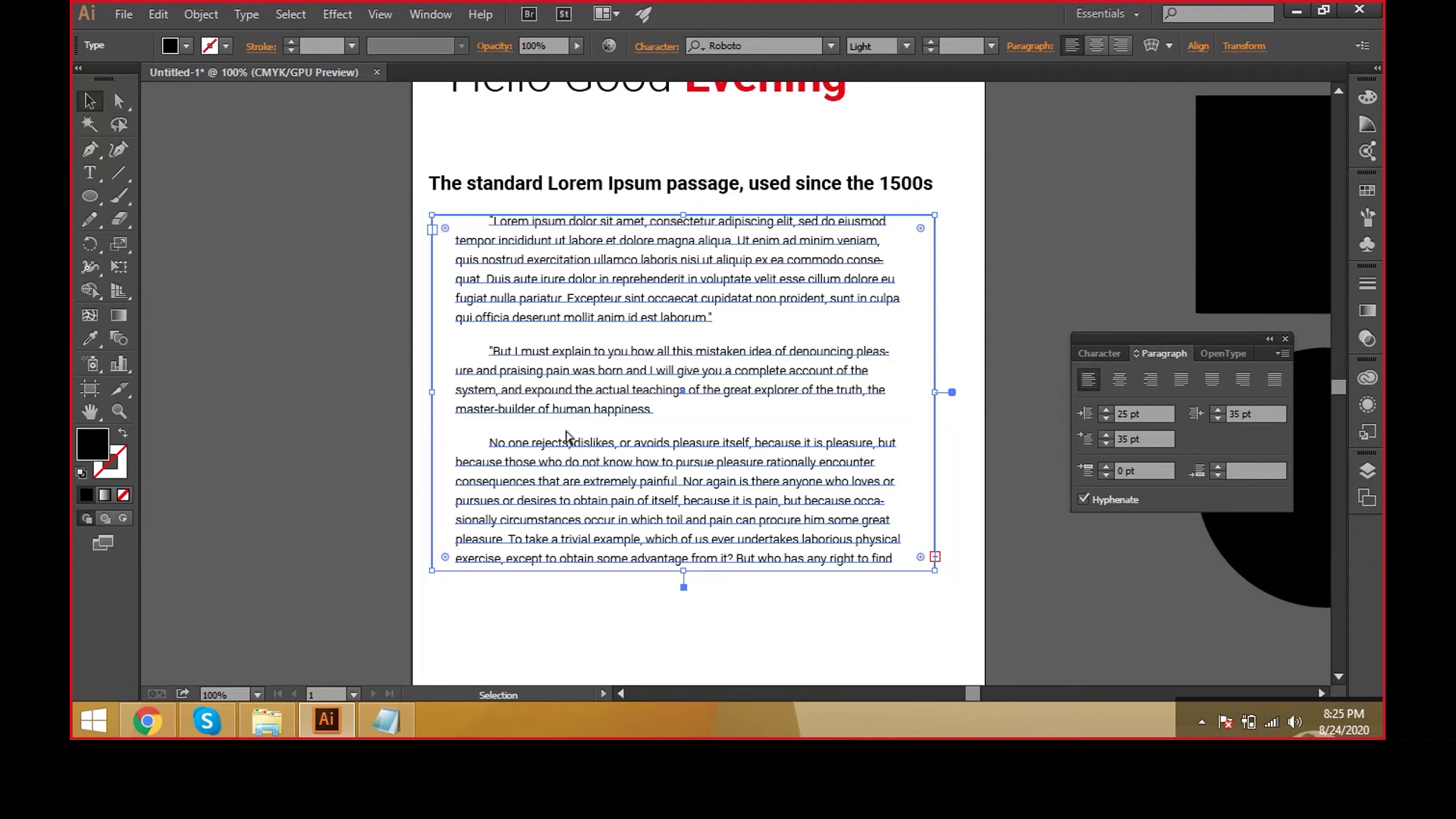
scroll(567, 436, up, 1)
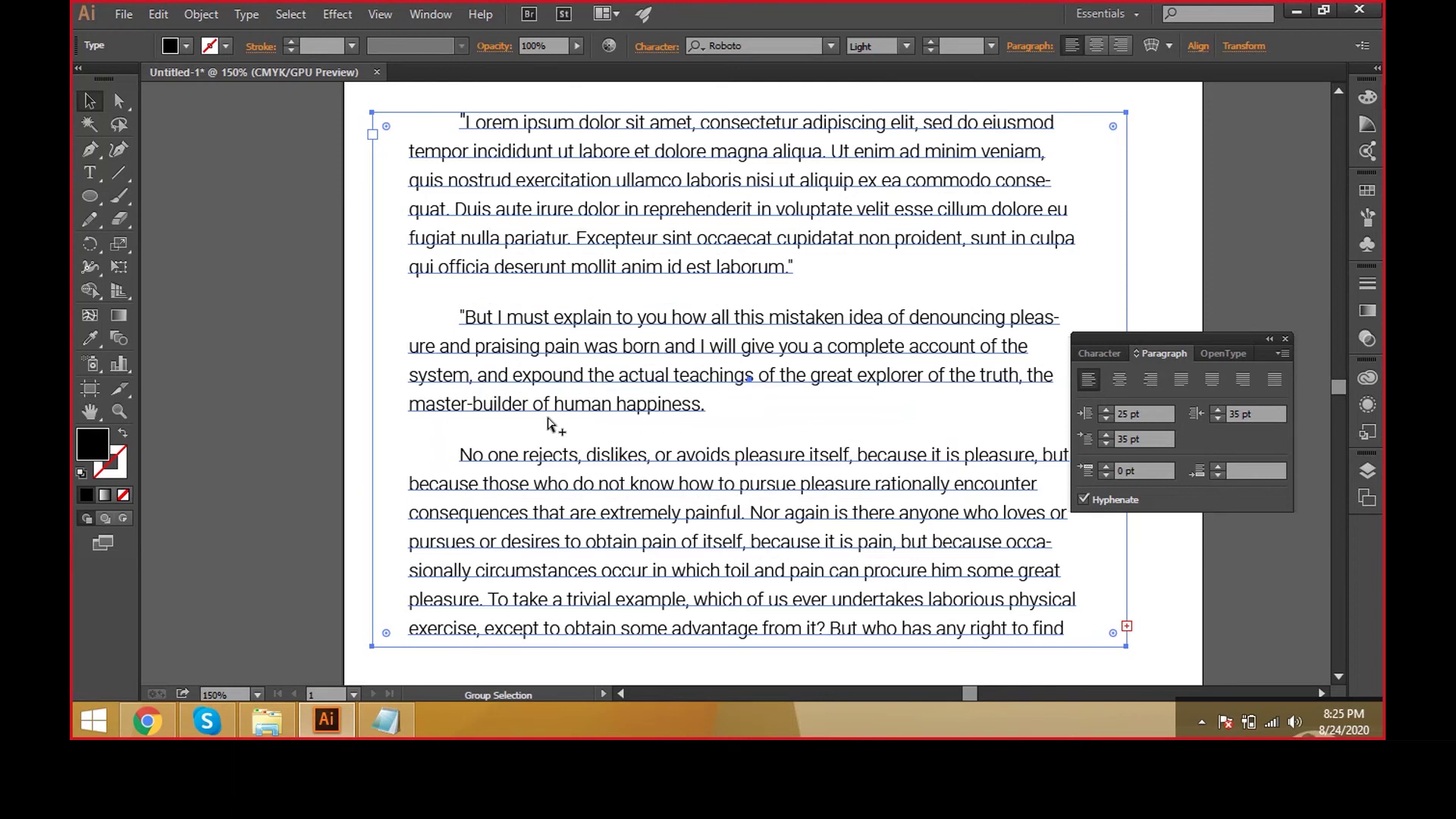
click(280, 345)
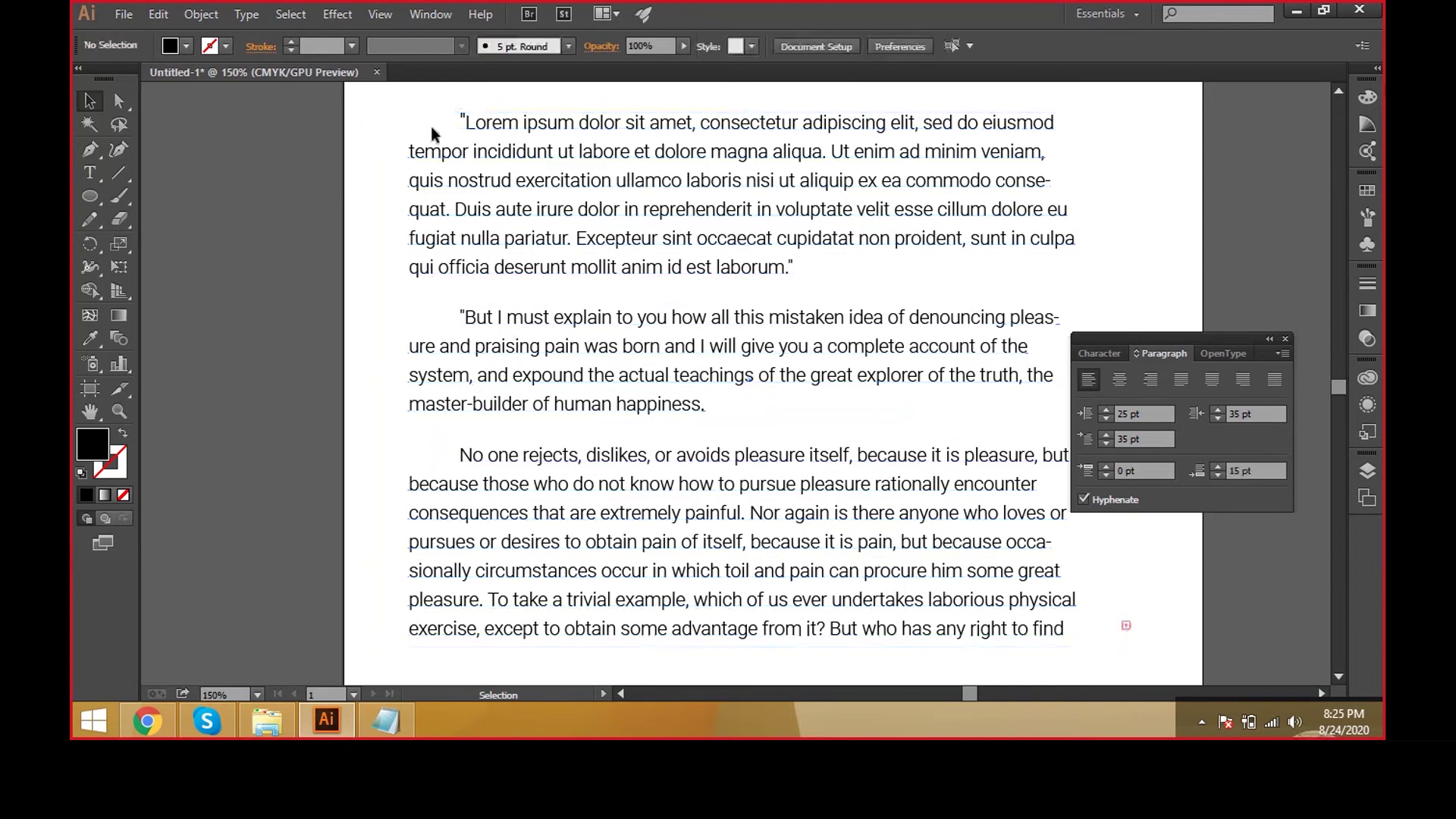
scroll(410, 316, down, 1)
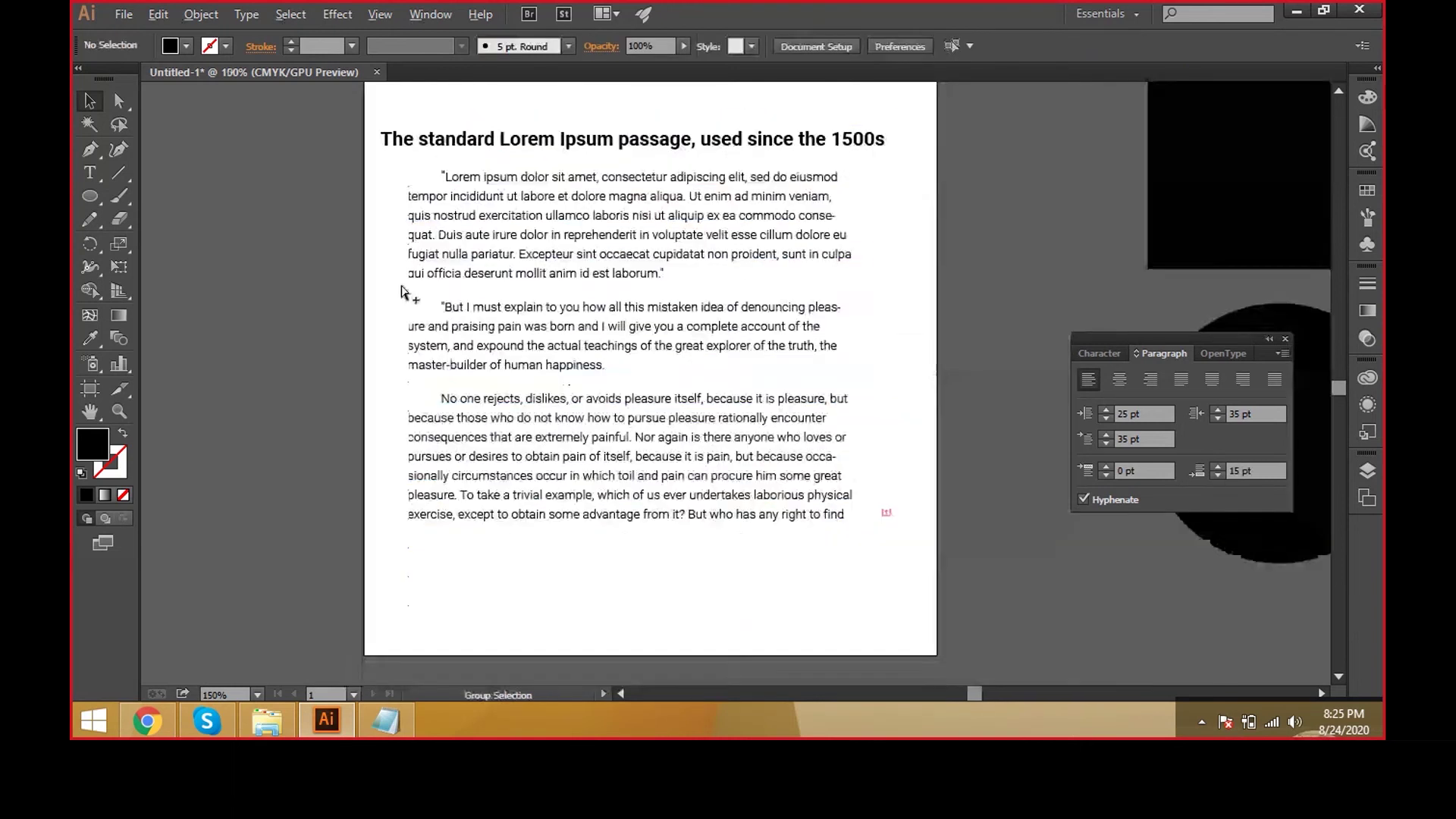
- Set the left and right paragraph indents to 0 pt with no text frame selected
click(1084, 414)
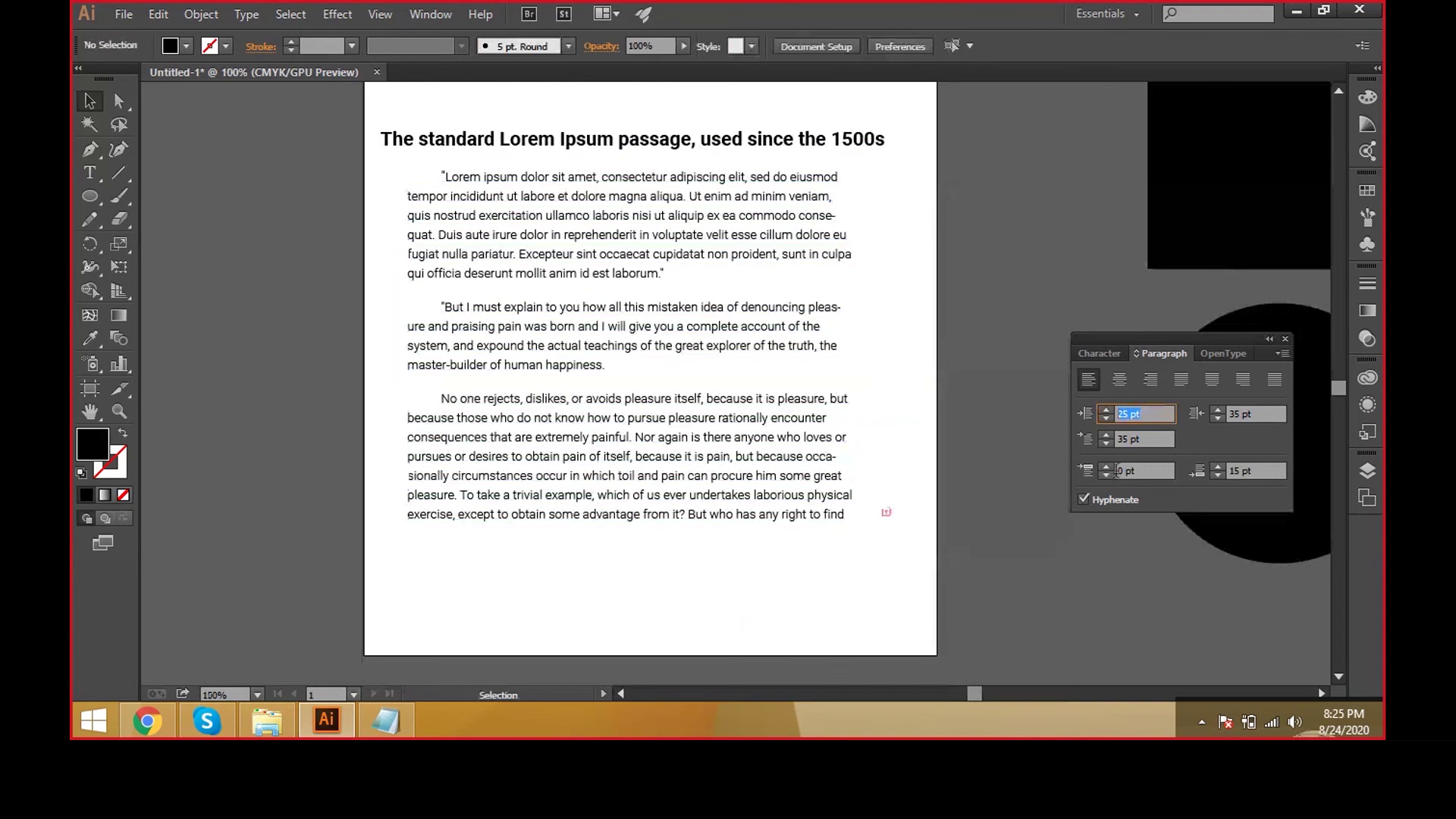
text(0)
key(Tab)
text(0)
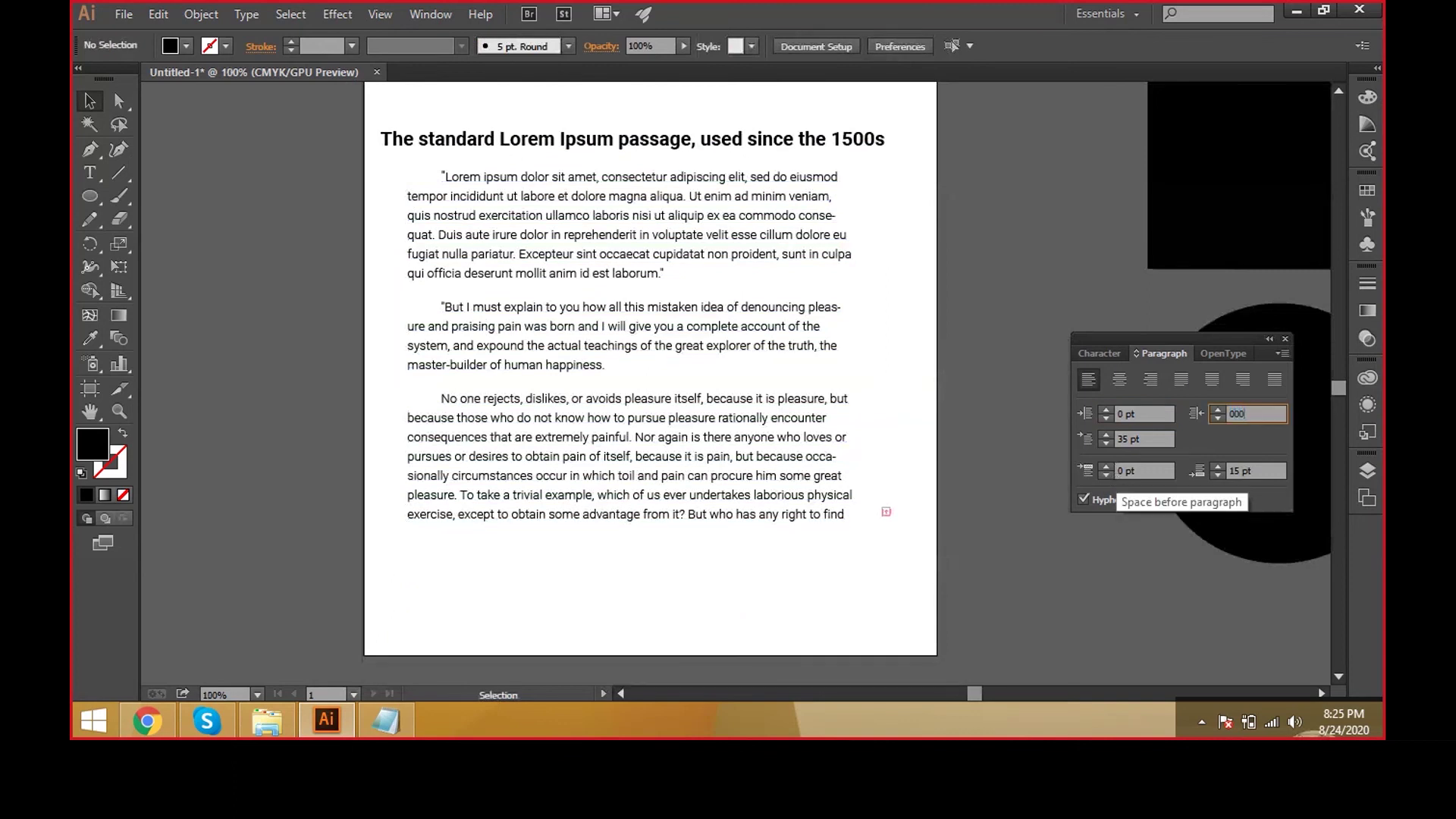
key(Tab)
click(732, 379)
- Select the text frame and set both the left and right indents of its paragraphs to 0 pt
click(749, 455)
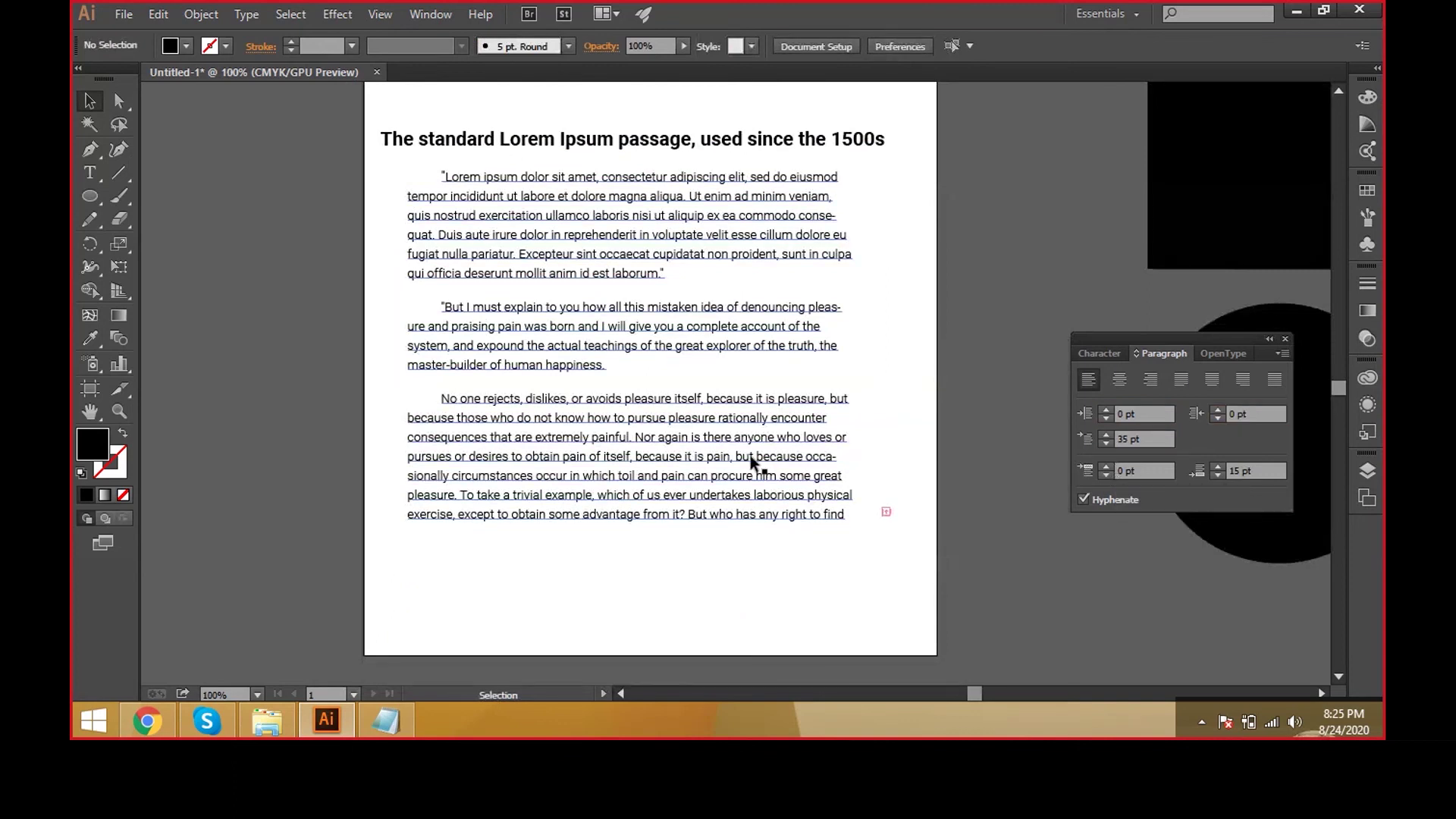
click(1085, 414)
text(0)
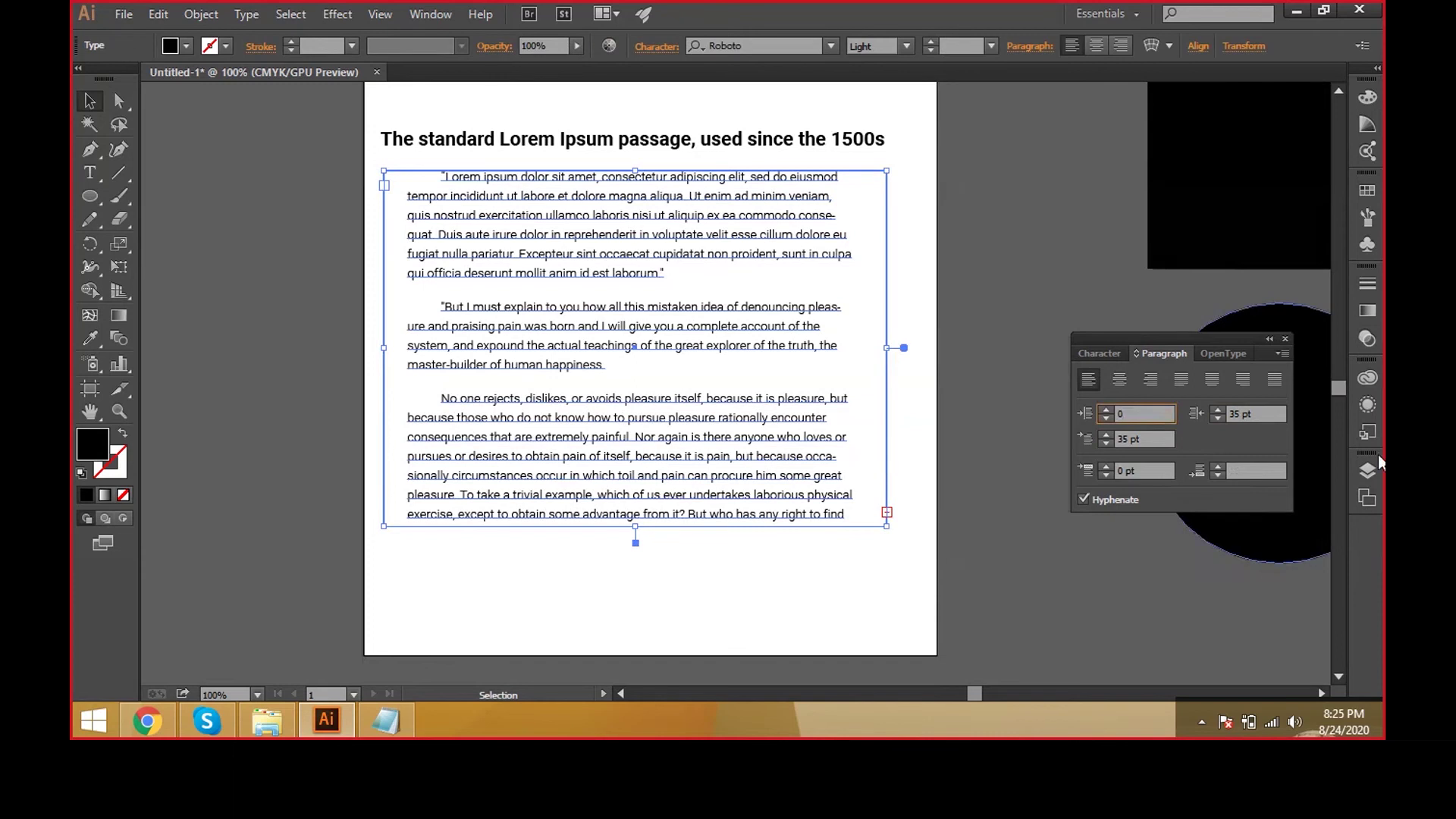
click(1238, 414)
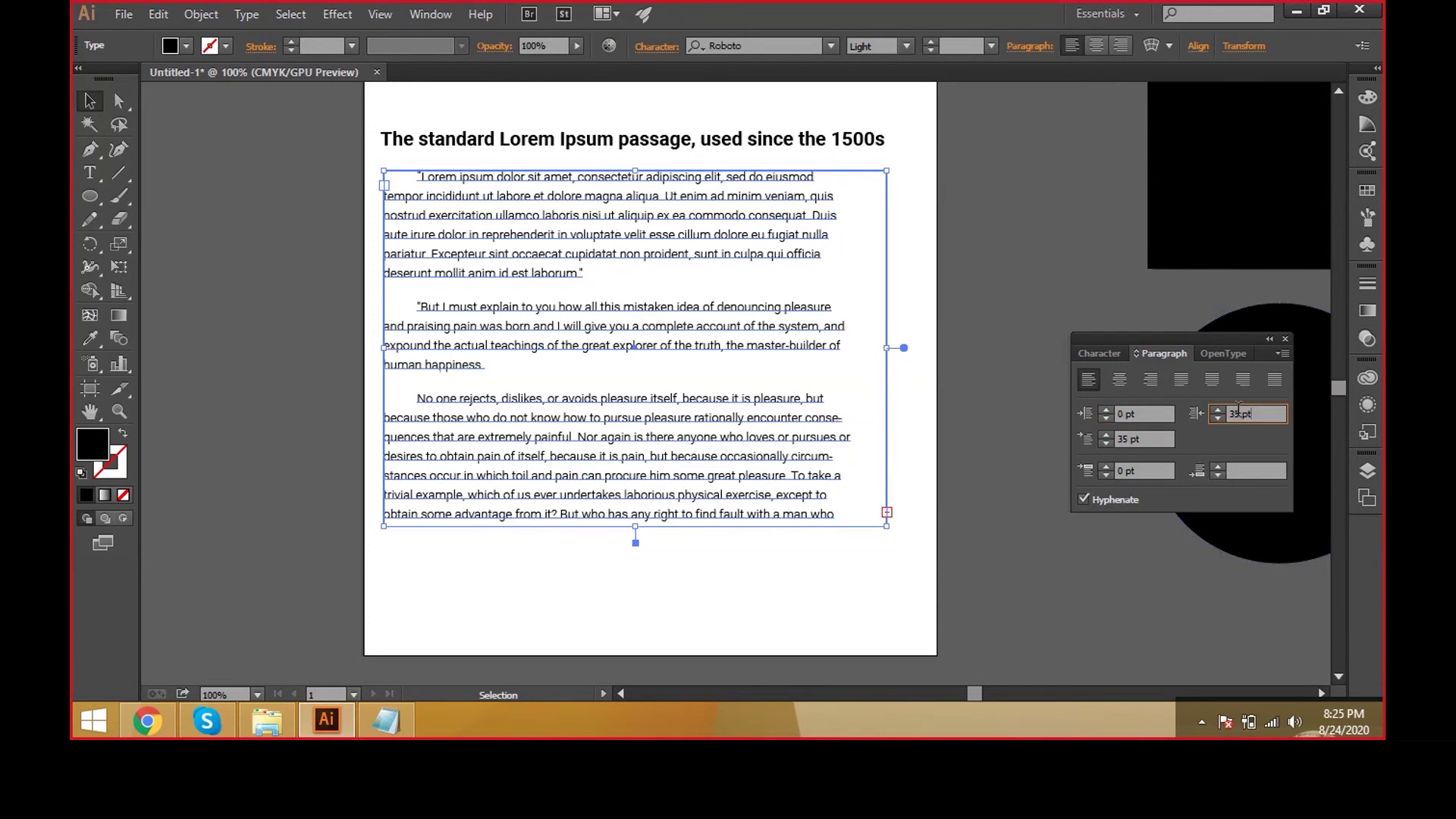
text(0)
key(Return)
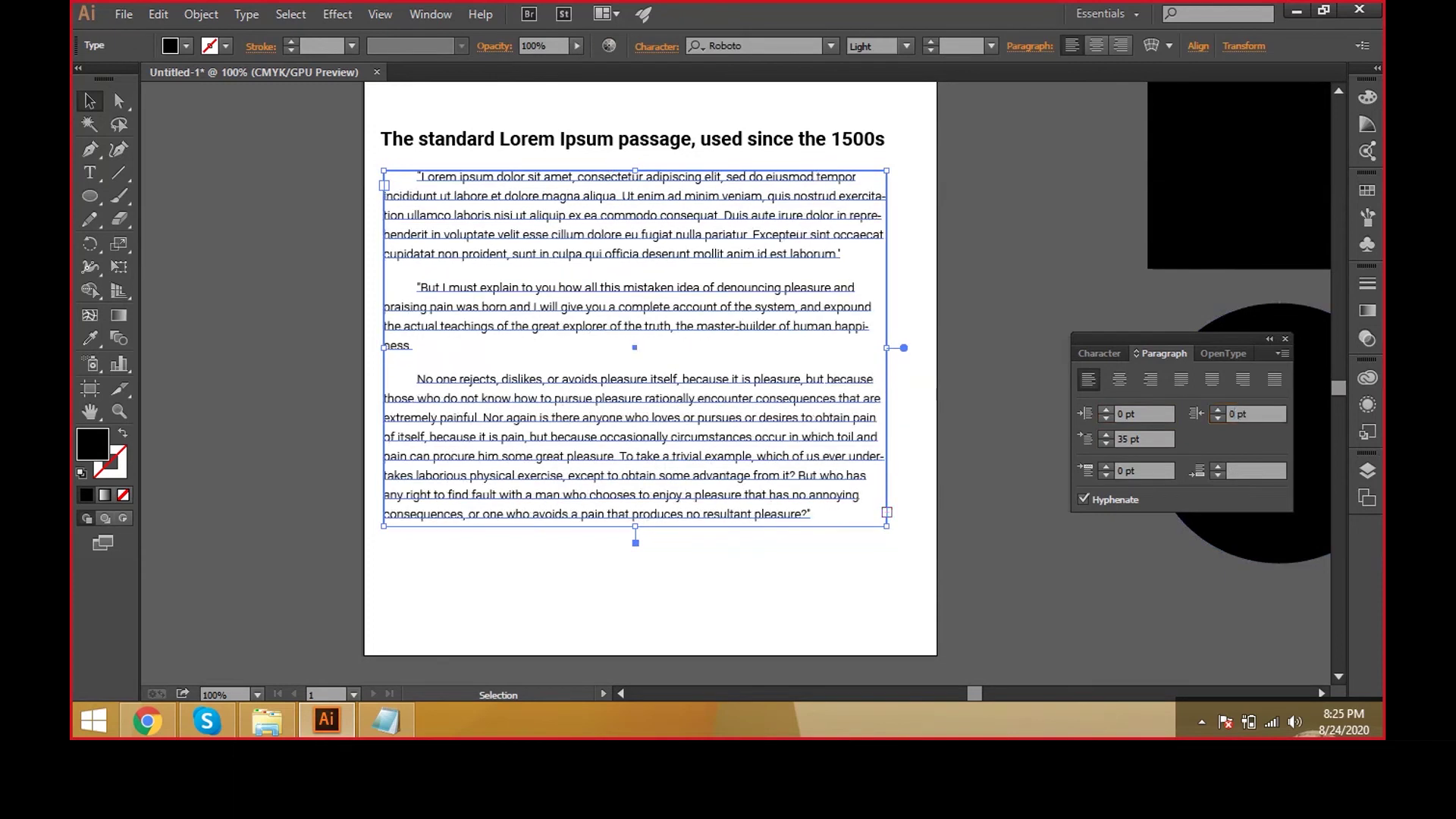
- Set the first-line indent of the frame's paragraphs to 0 pt and deselect the frame
key(Tab)
text(0)
key(Return)
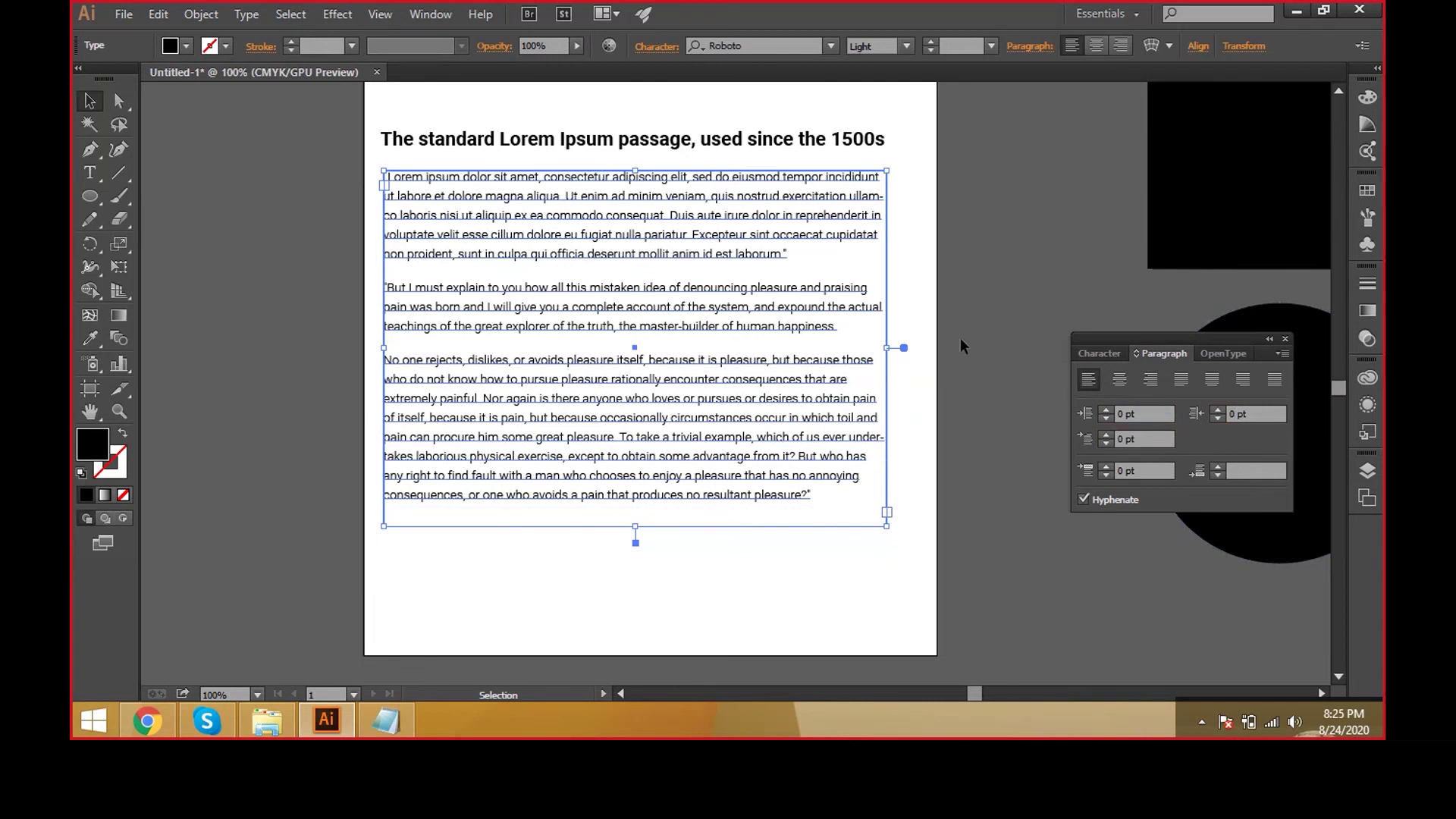
click(963, 563)
key(a)
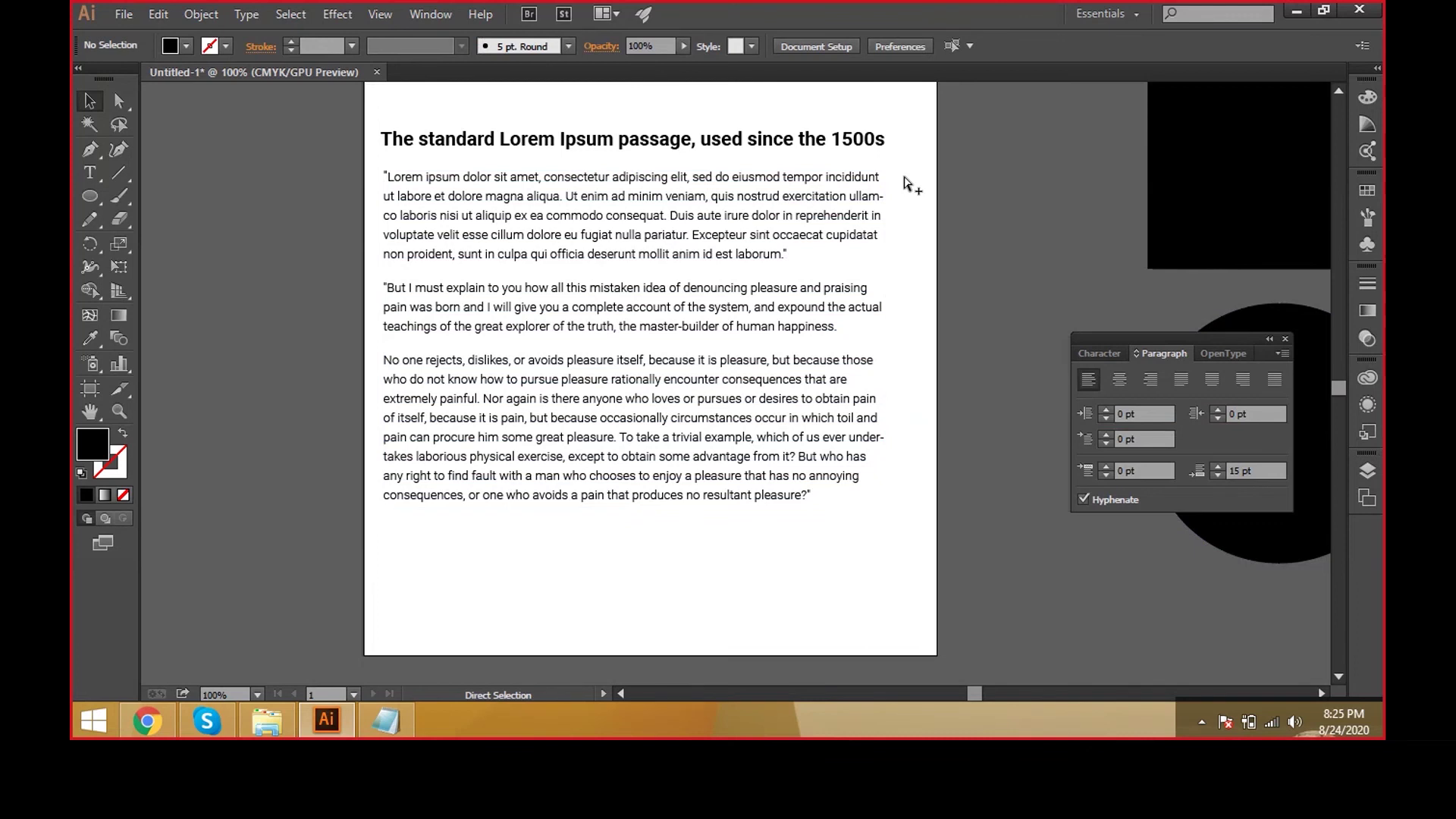
- Select the body text frame and justify its paragraphs with the last line aligned left
scroll(904, 182, up, 1)
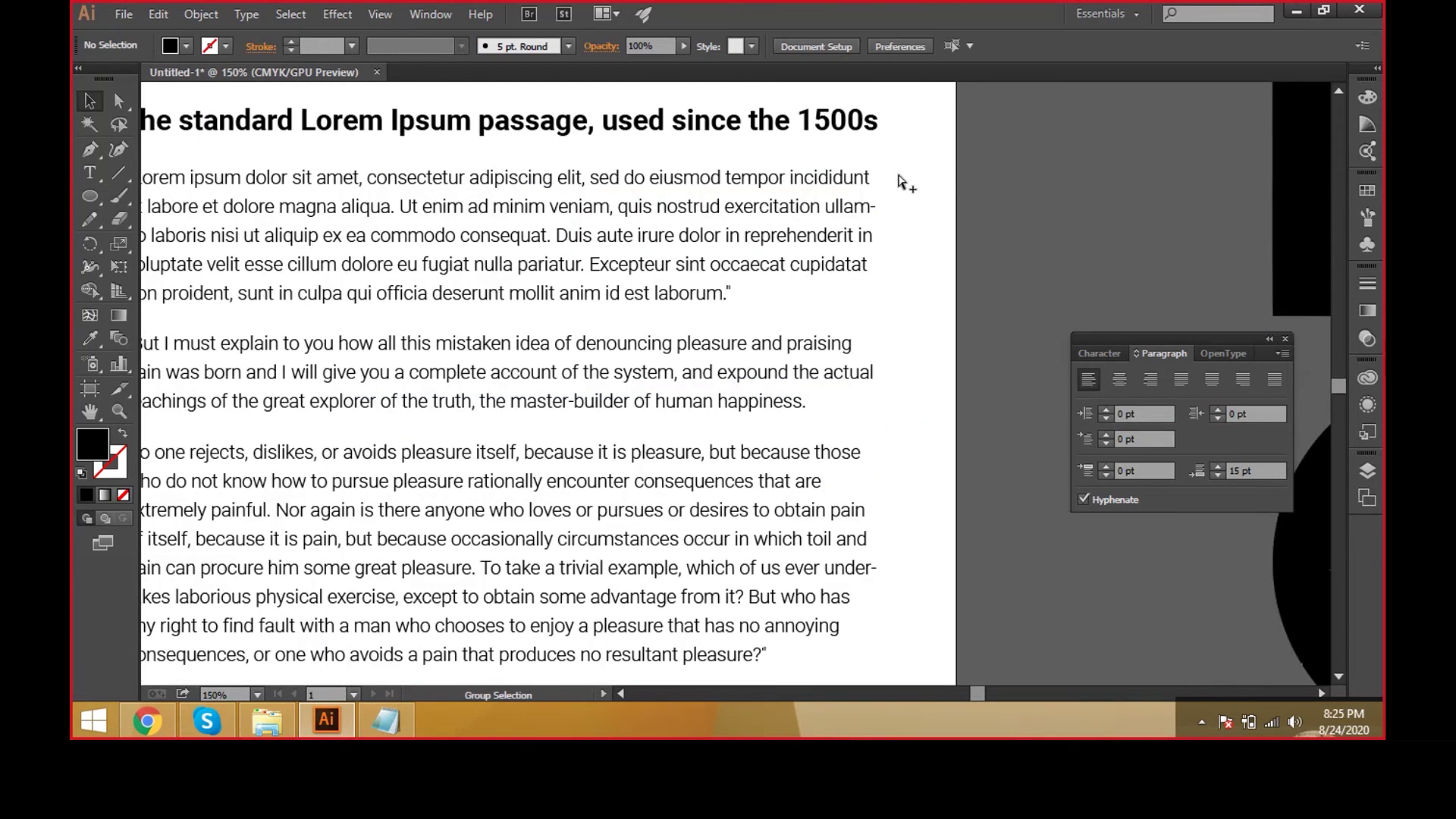
scroll(935, 235, down, 1)
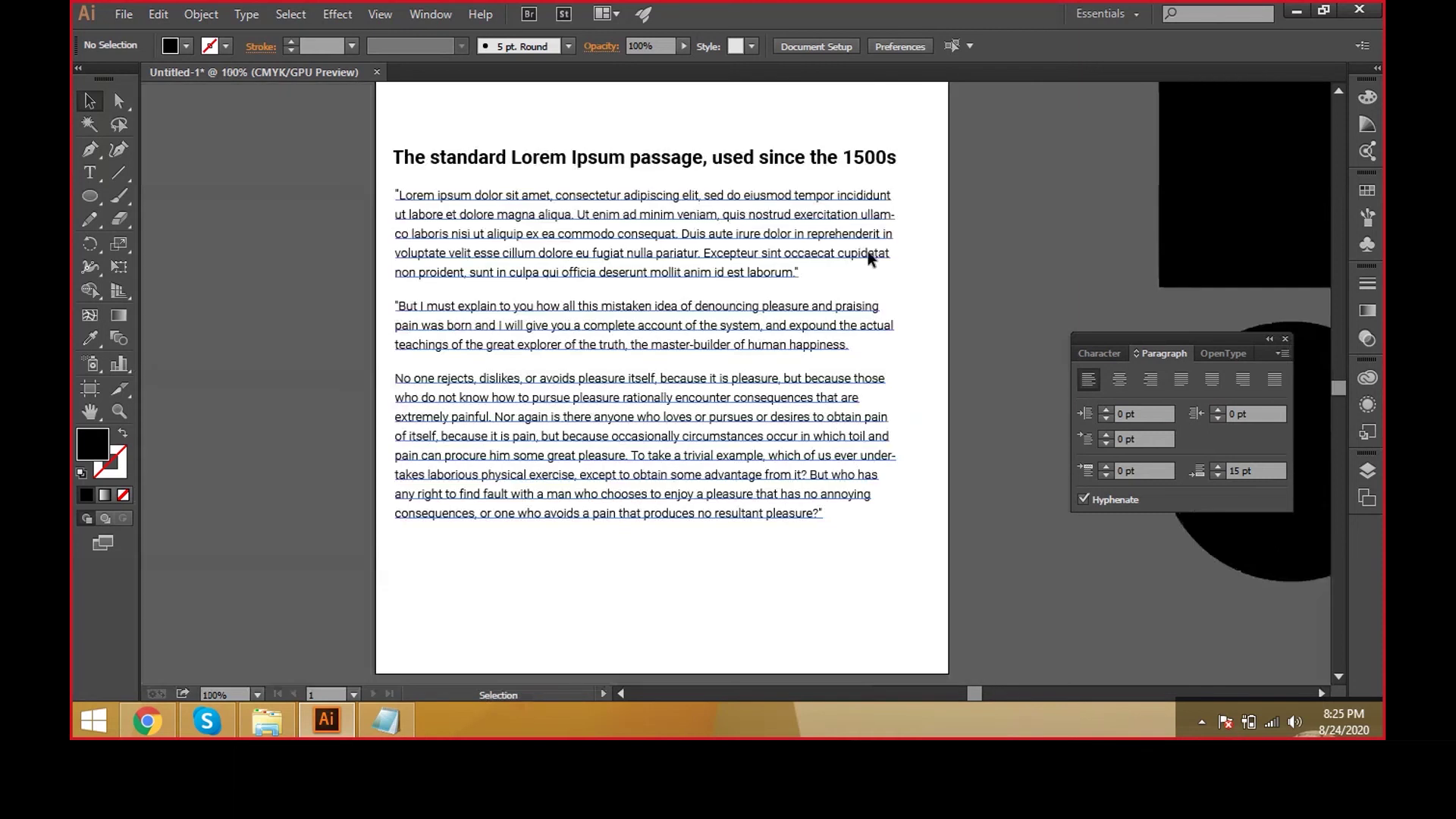
click(868, 251)
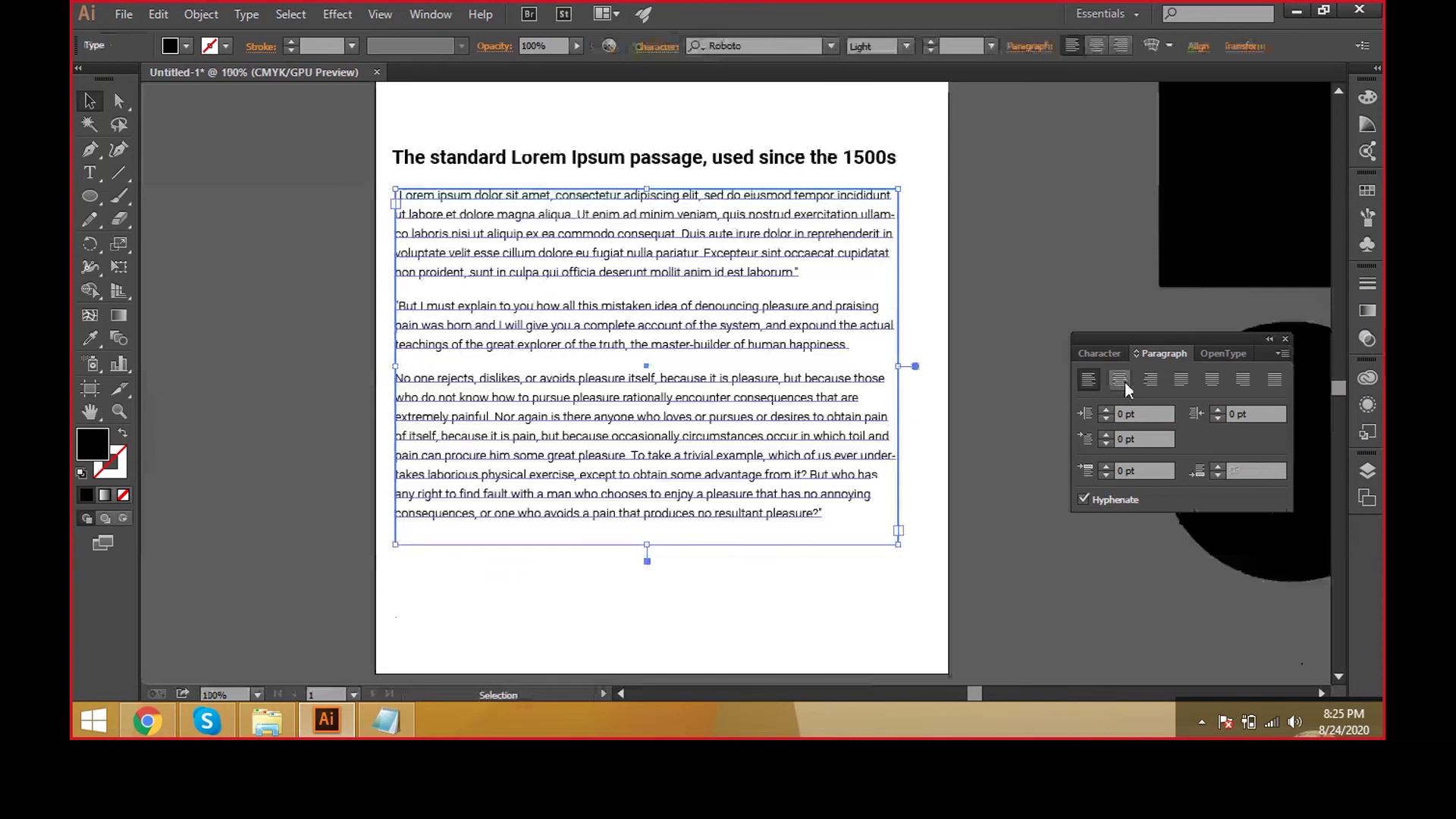
key(ctrl+=)
click(1171, 265)
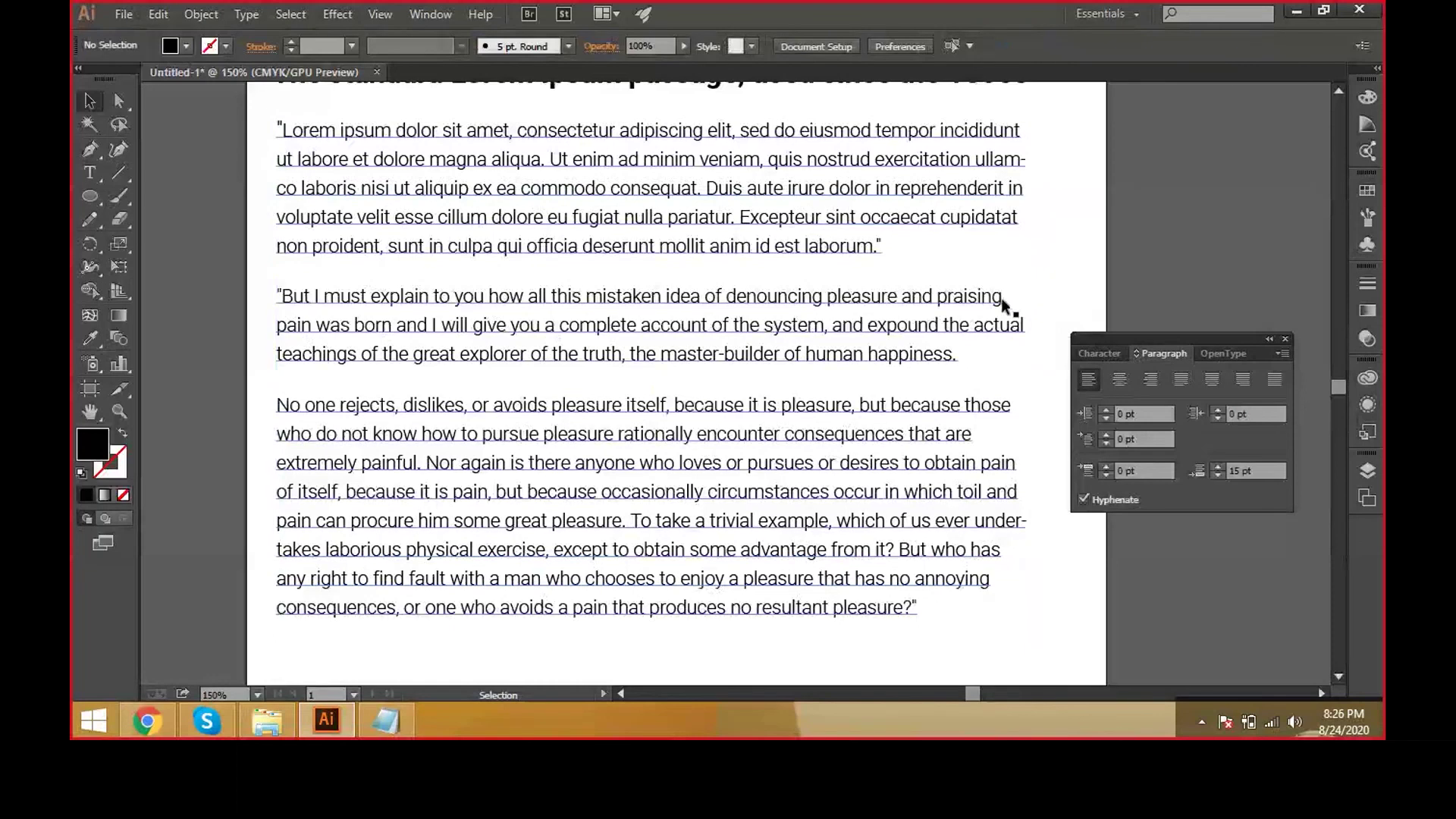
click(969, 172)
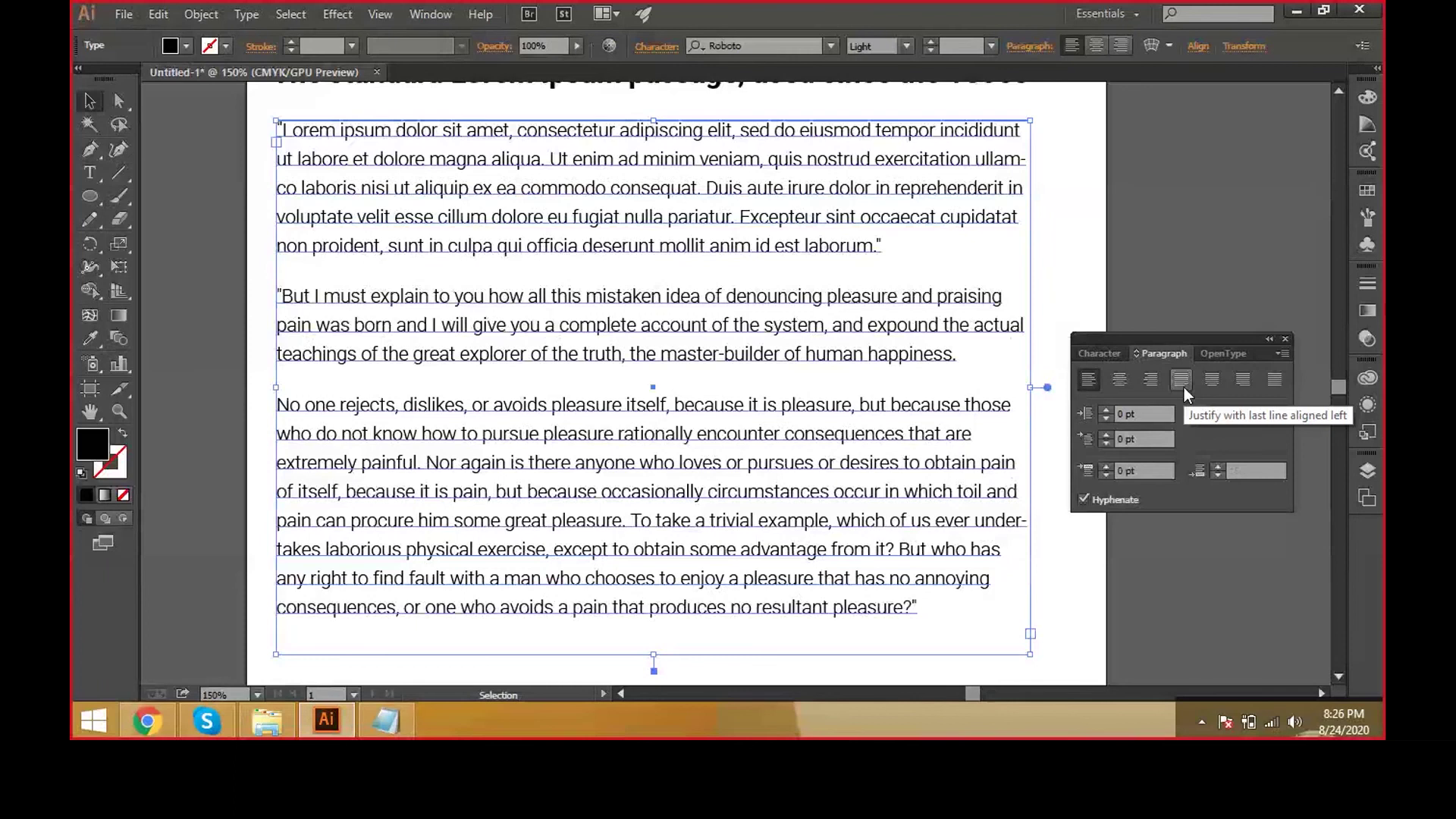
click(1183, 381)
- Try justifying the paragraphs with the last line centred, with the last line aligned right, and with all lines fully justified
click(1212, 379)
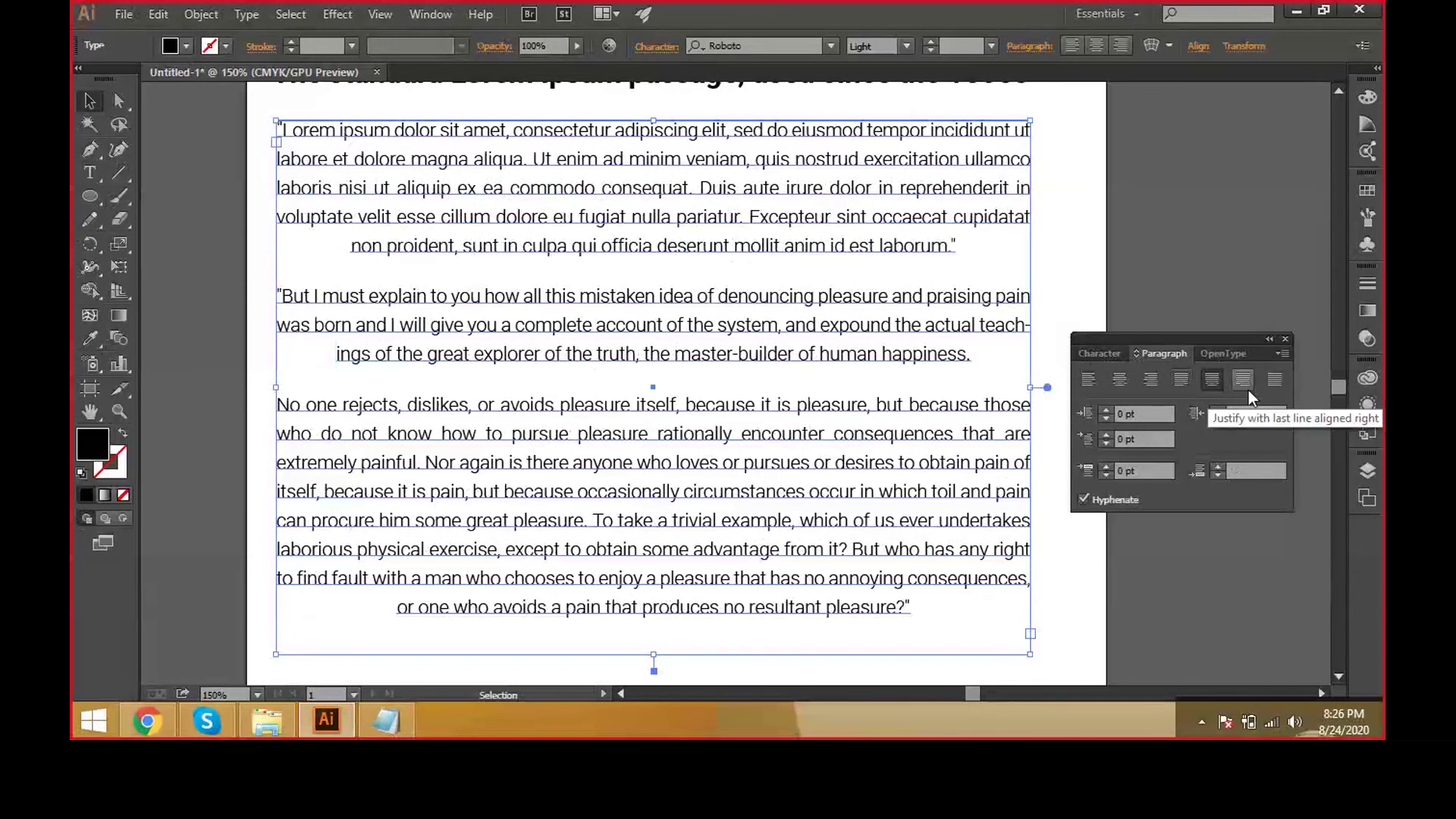
click(1248, 390)
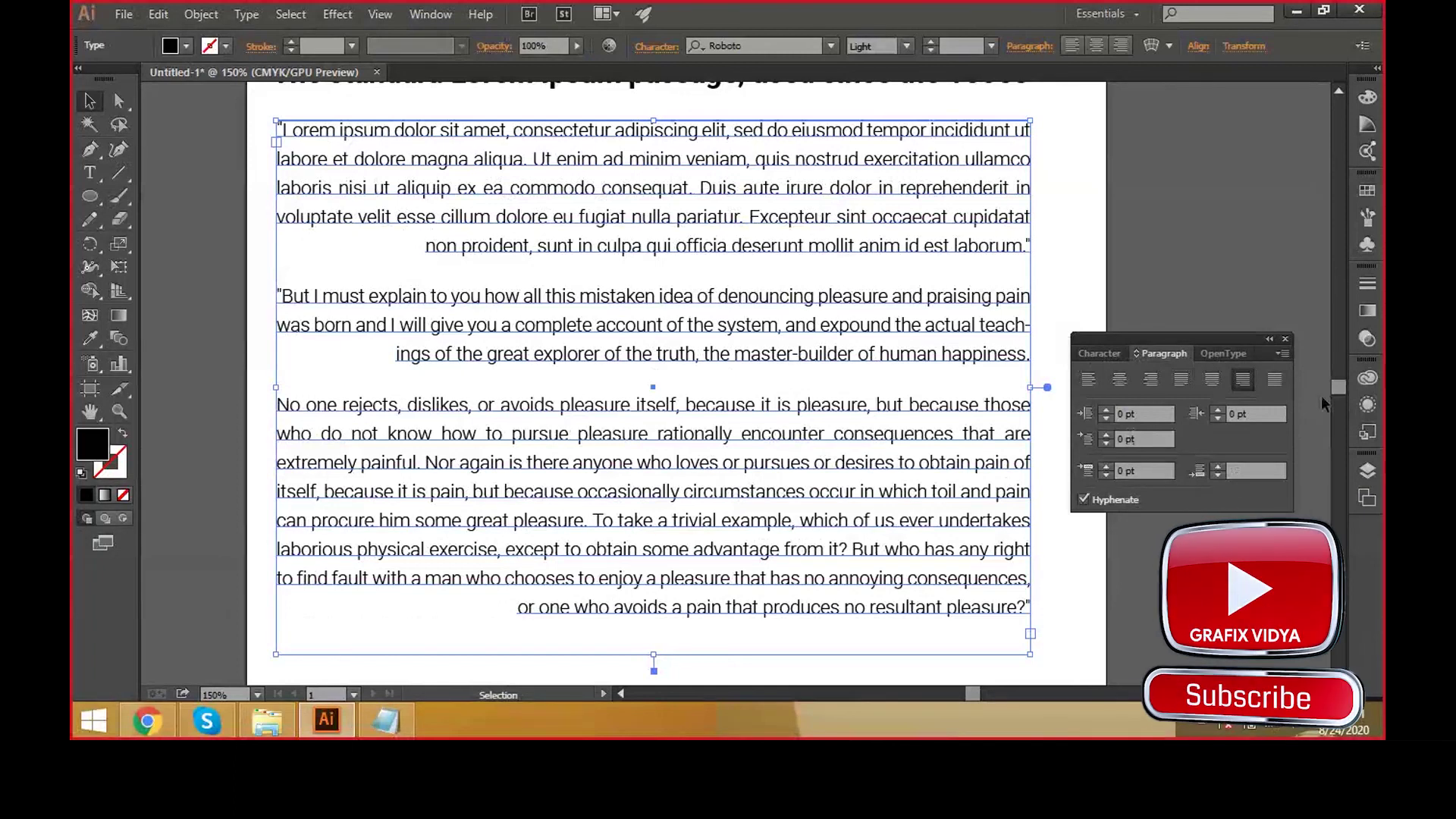
click(1272, 386)
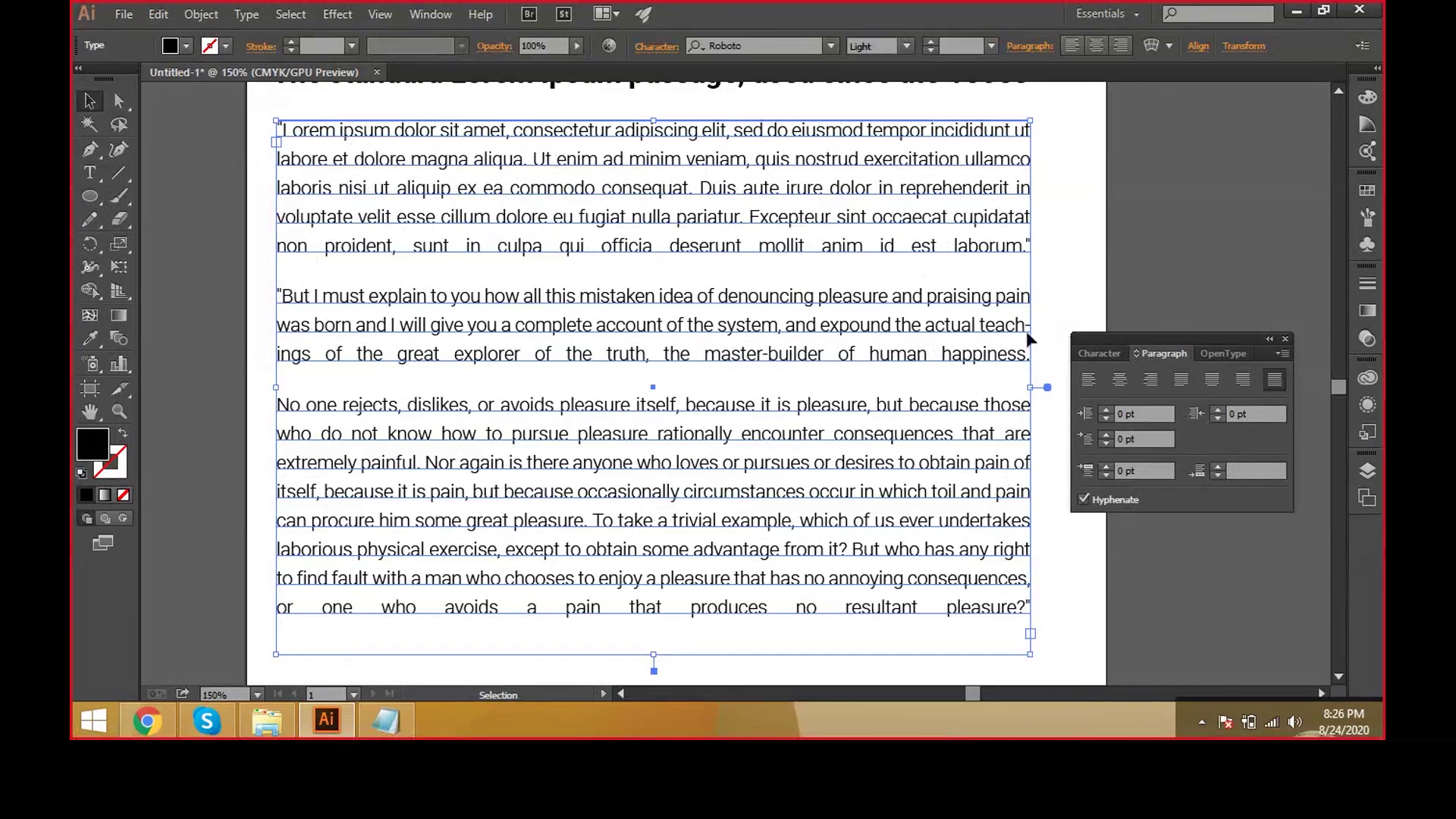
- Return the paragraphs to justification with the last line aligned left and deselect the frame
click(1188, 390)
key(ctrl+minus)
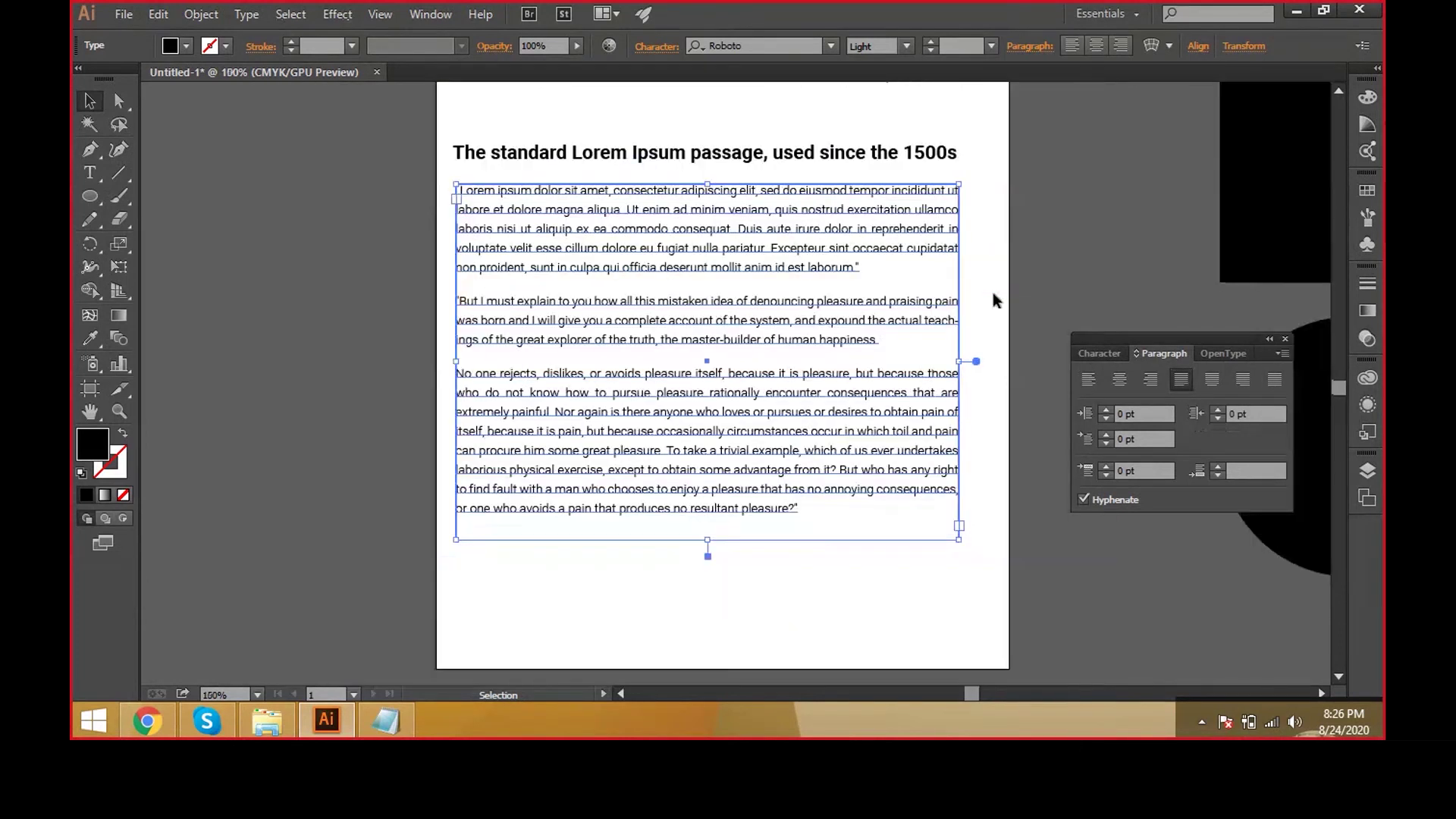
click(1016, 499)
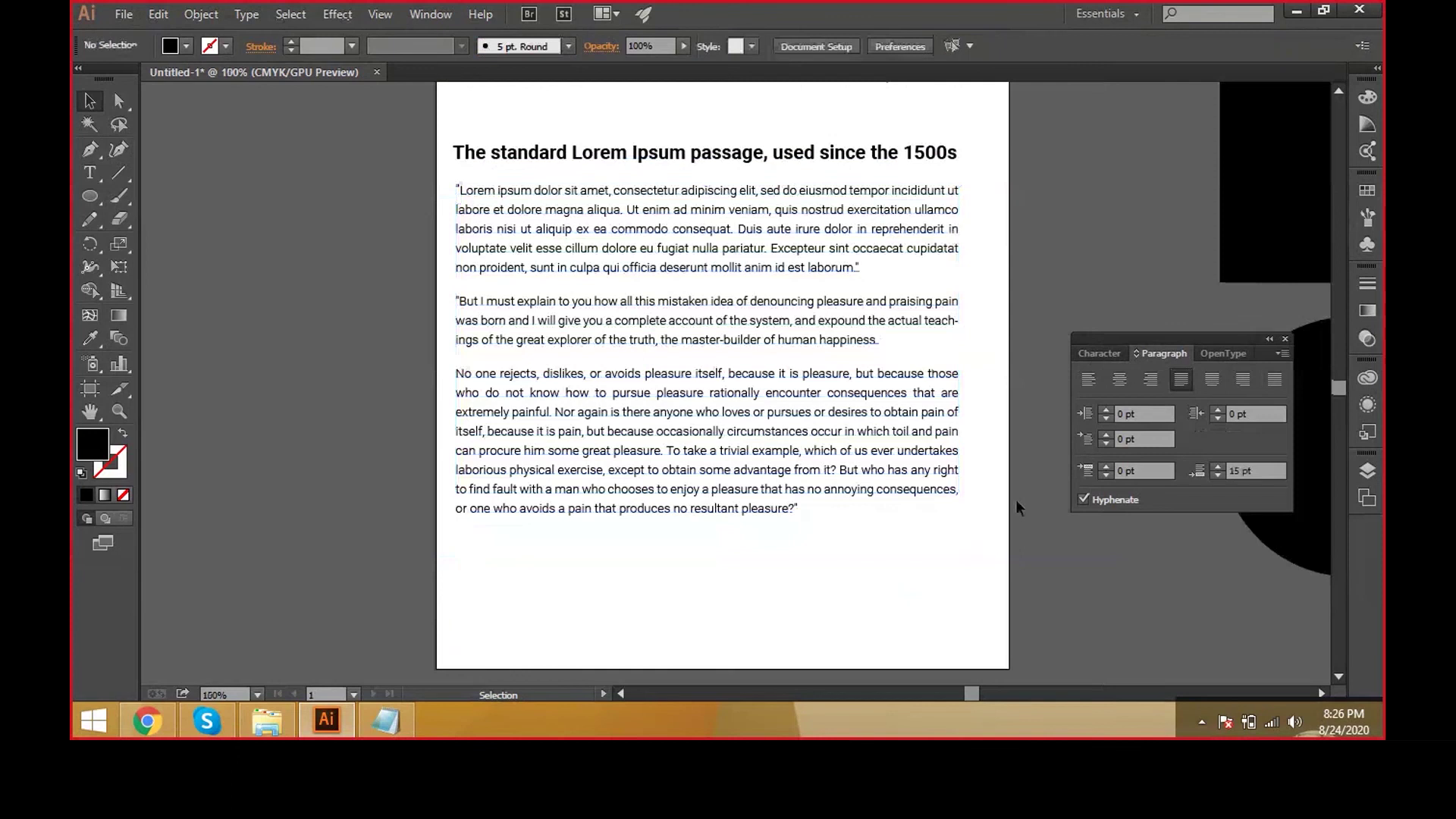
scroll(1012, 320, up, 1)
scroll(913, 318, down, 1)
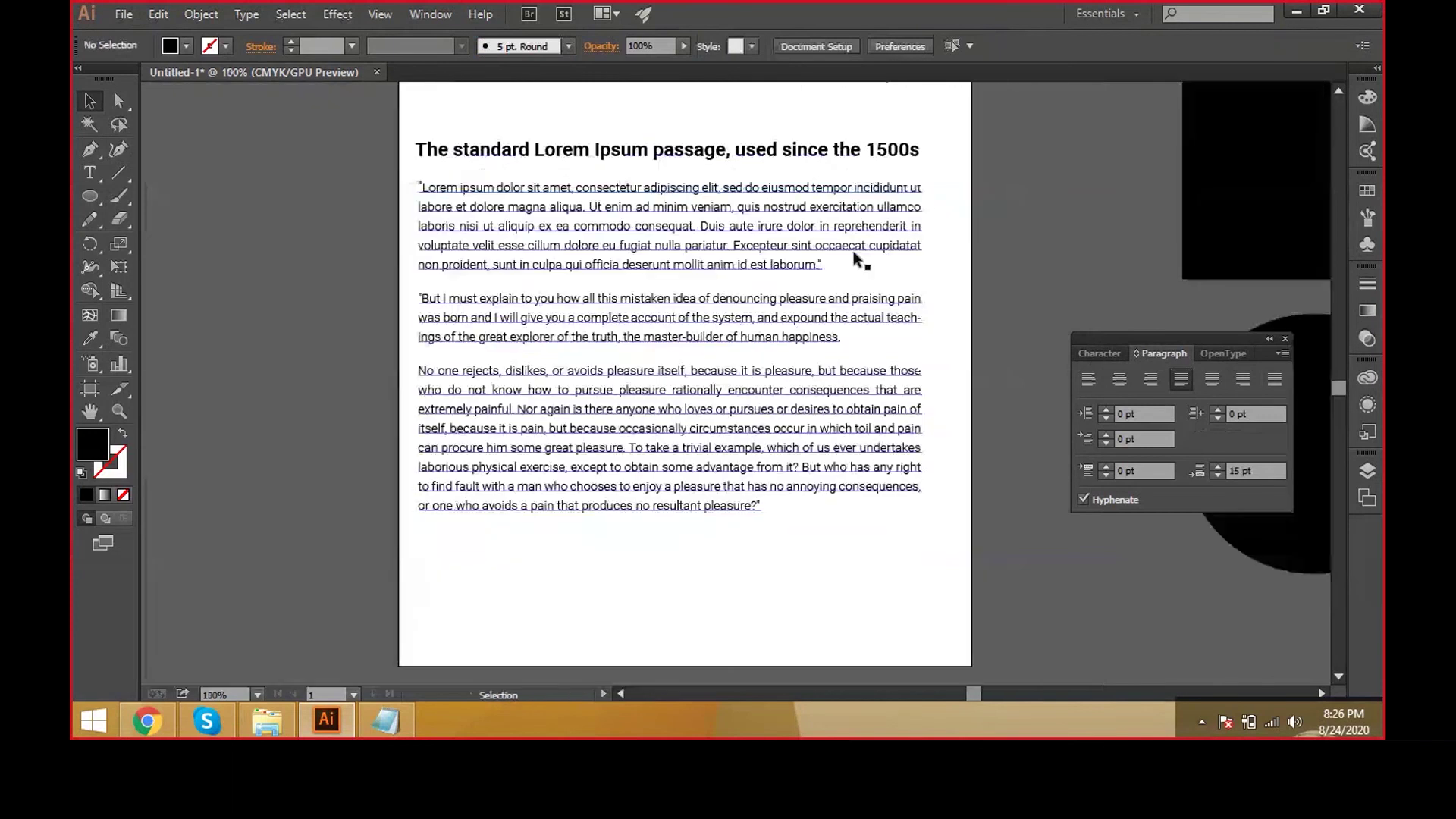
- Resize the text frame into a narrower, taller column reaching almost to the artboard's lower edge, leaving free space beside it
click(900, 425)
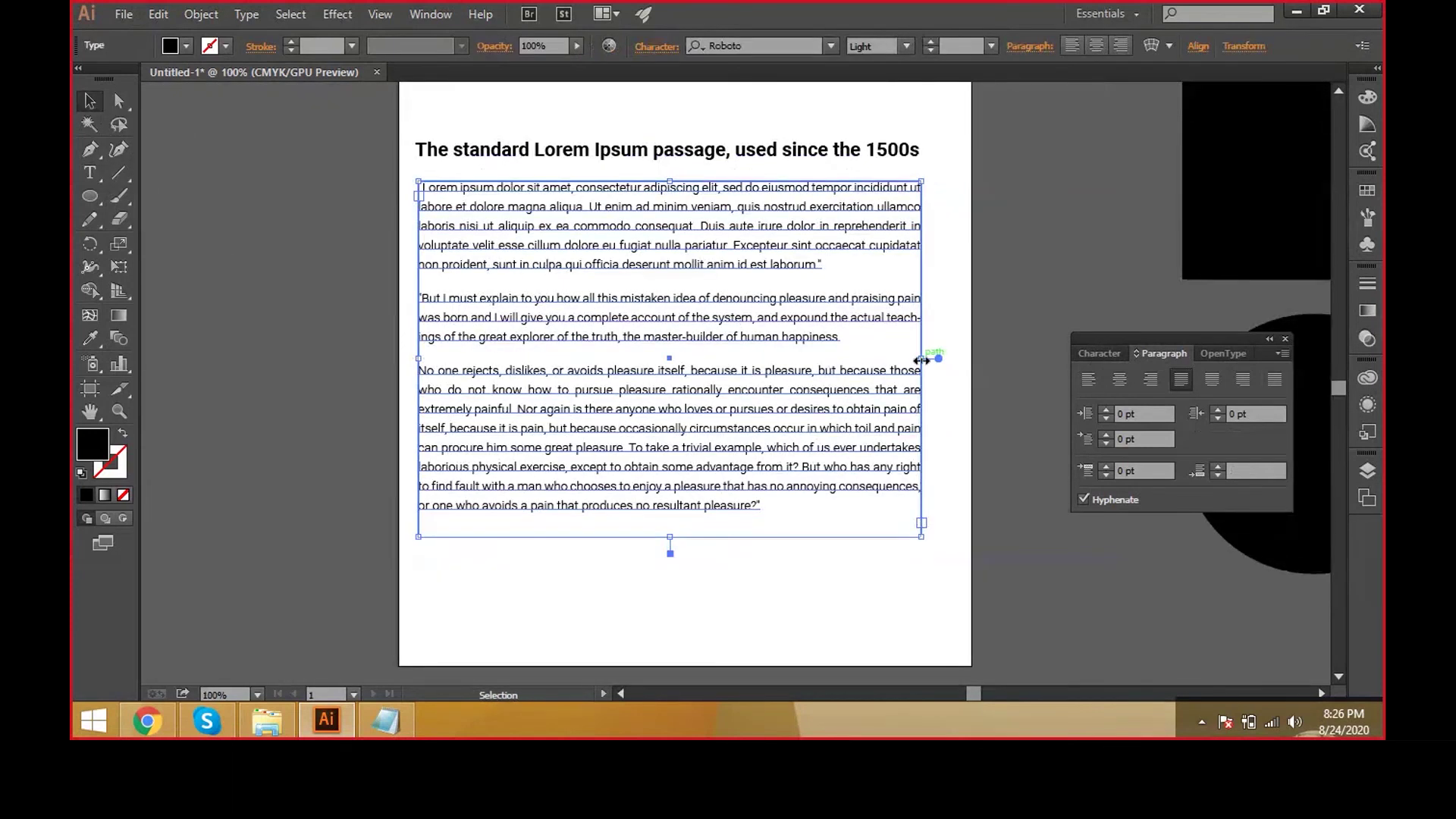
drag(922, 360, 884, 359)
drag(827, 409, 839, 413)
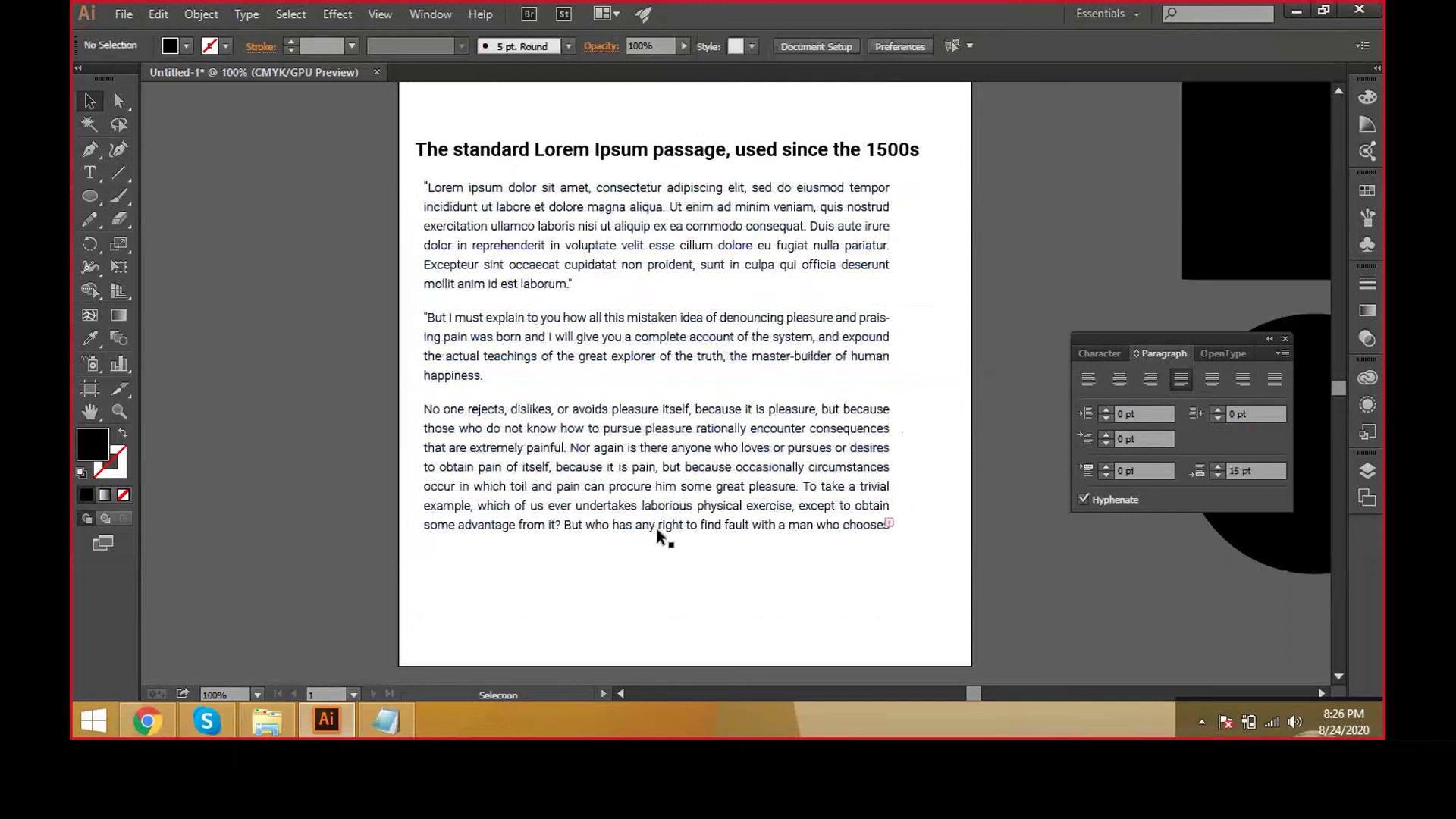
drag(657, 537, 663, 625)
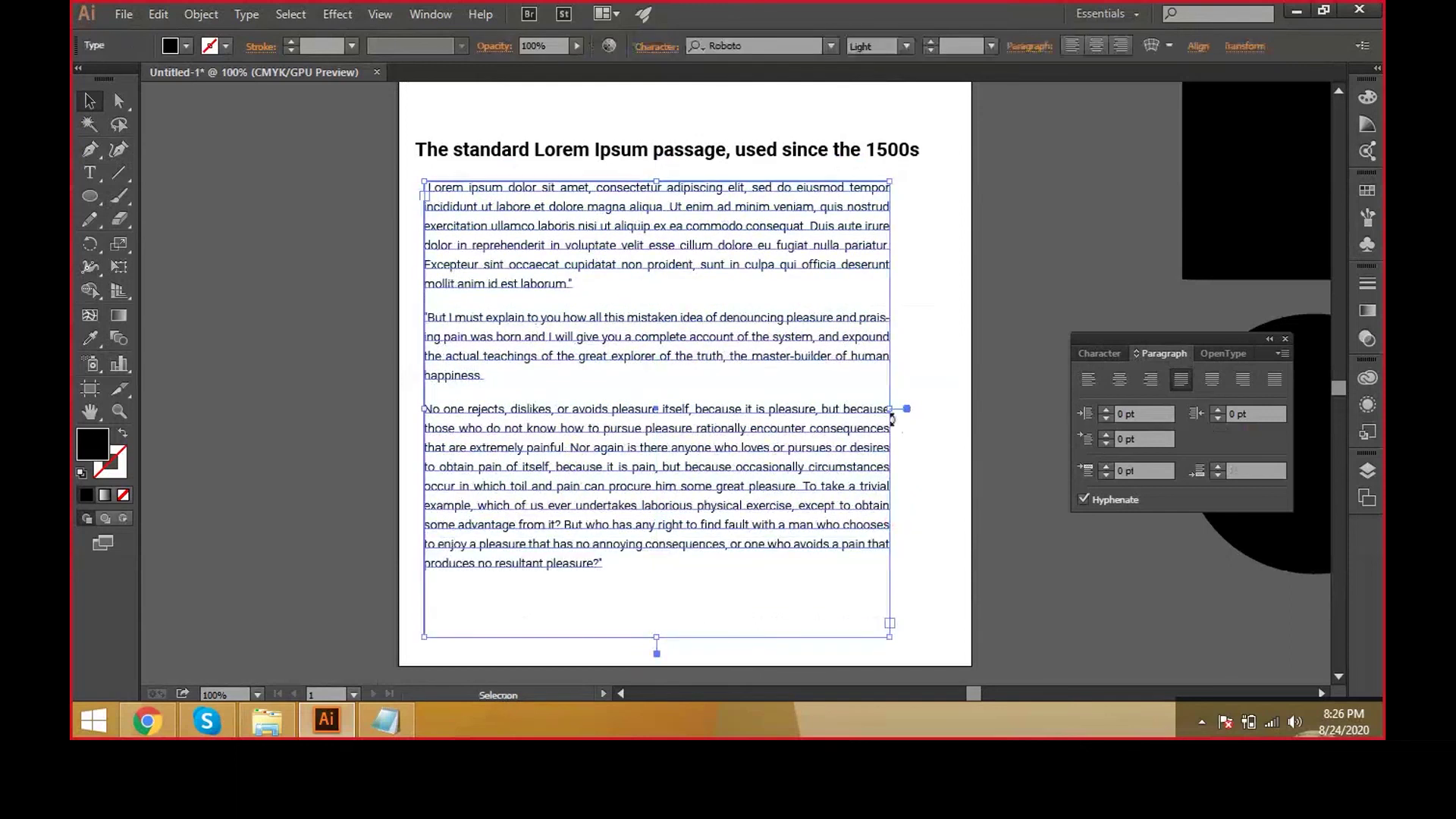
drag(895, 407, 796, 404)
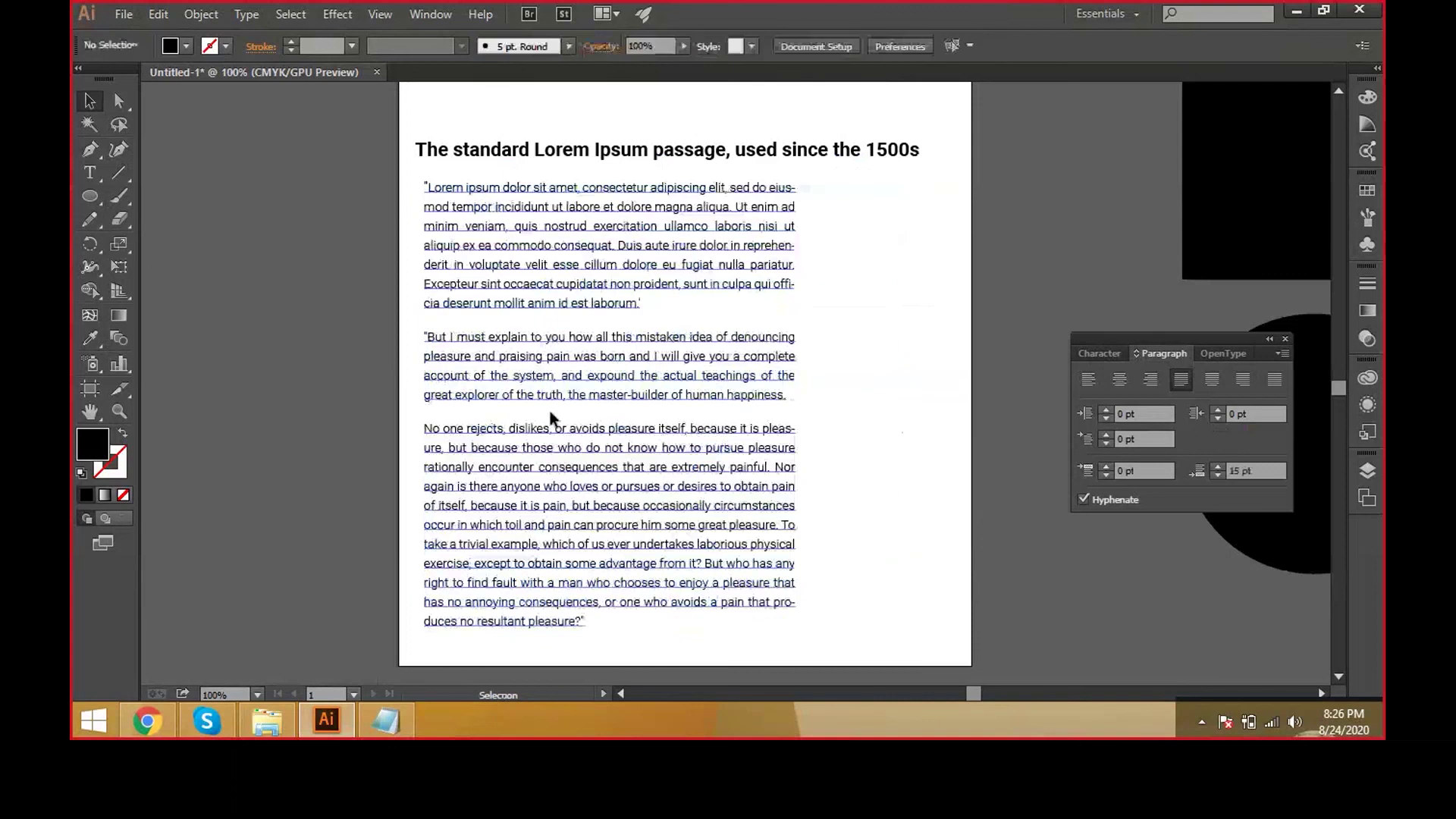
- Add a tall text frame beside the main column, paste the copied passage into it, narrow it from both sides and deselect it
key(t)
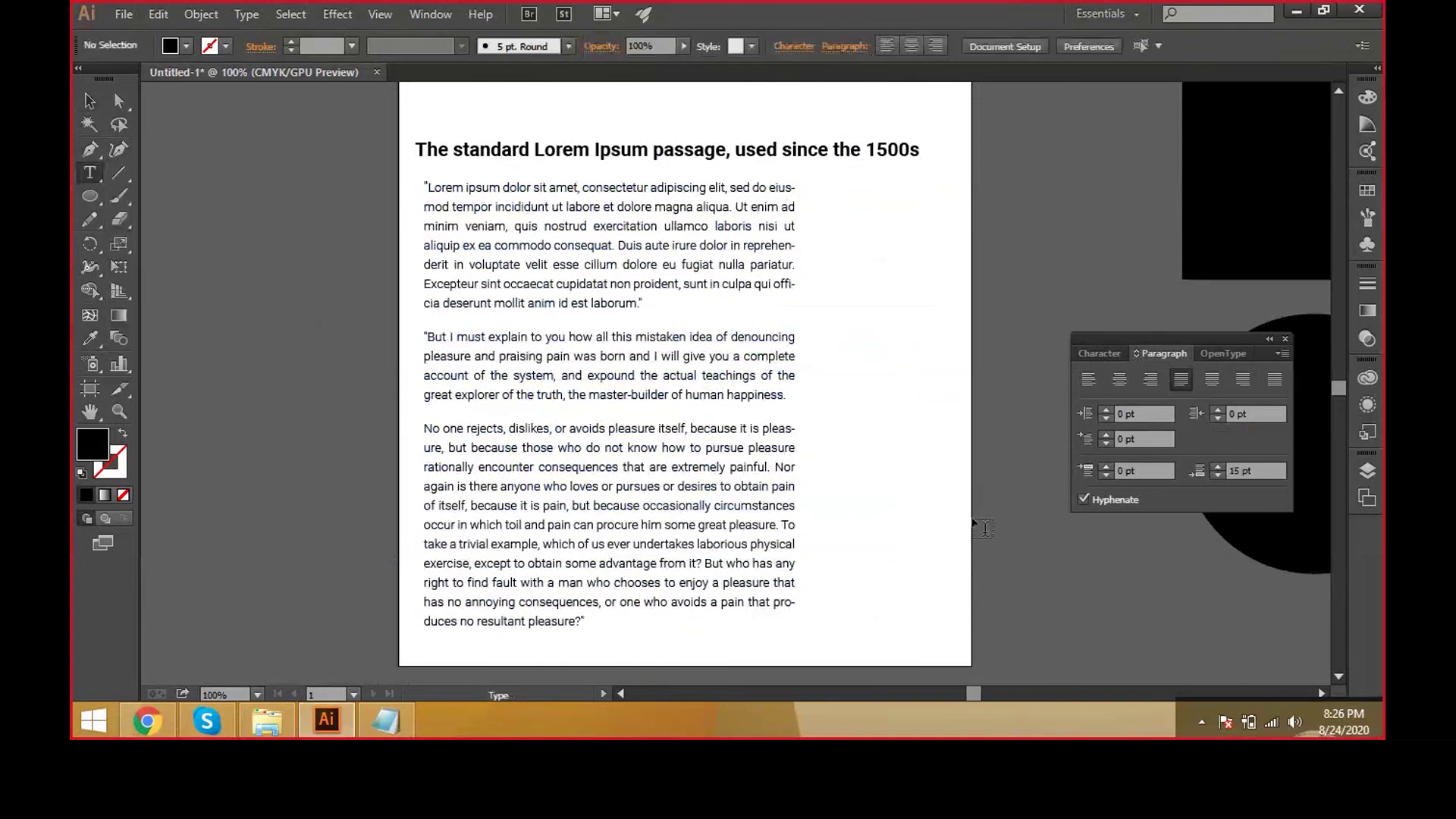
drag(965, 614, 804, 182)
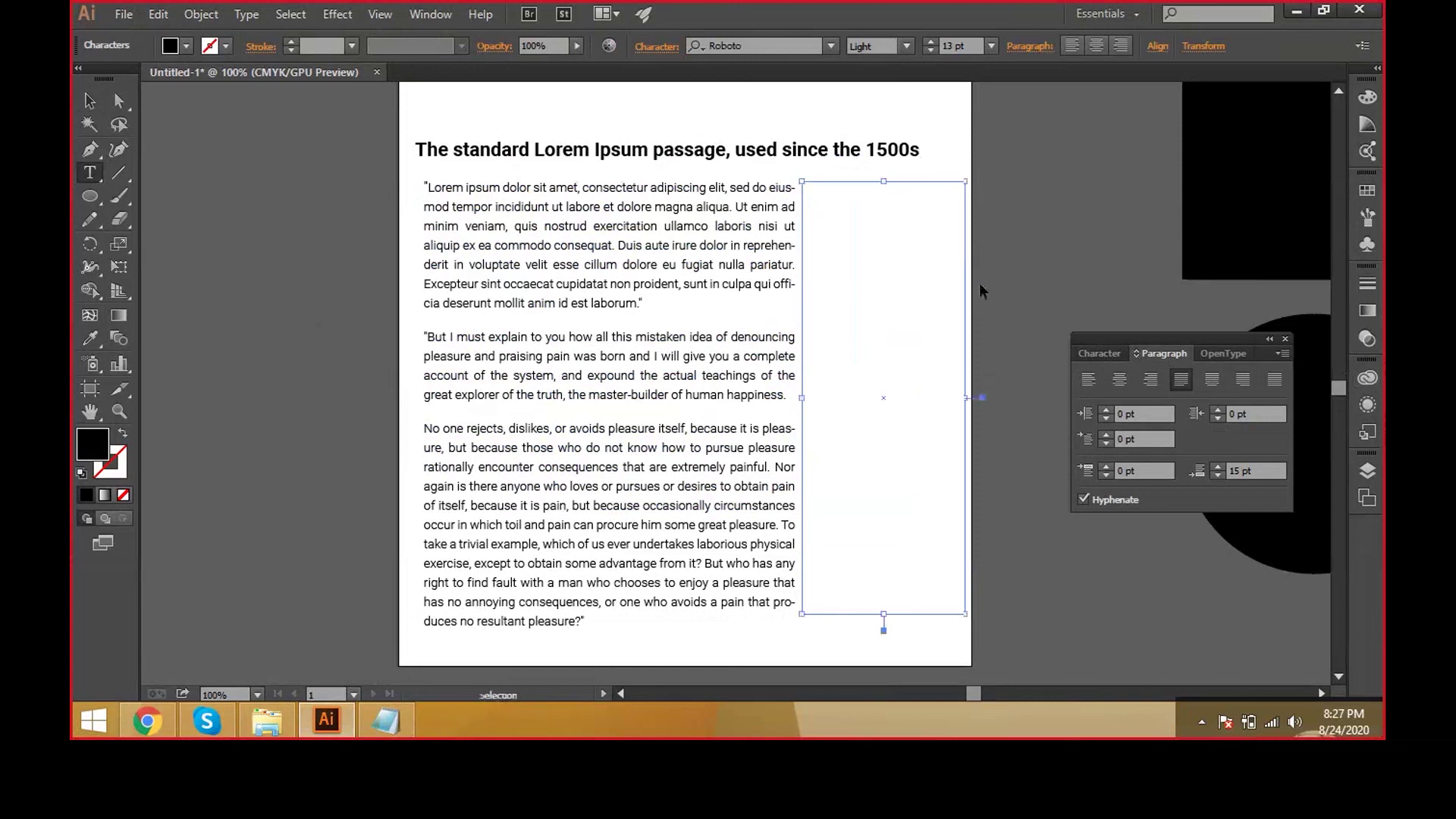
key(ctrl+v)
key(Escape)
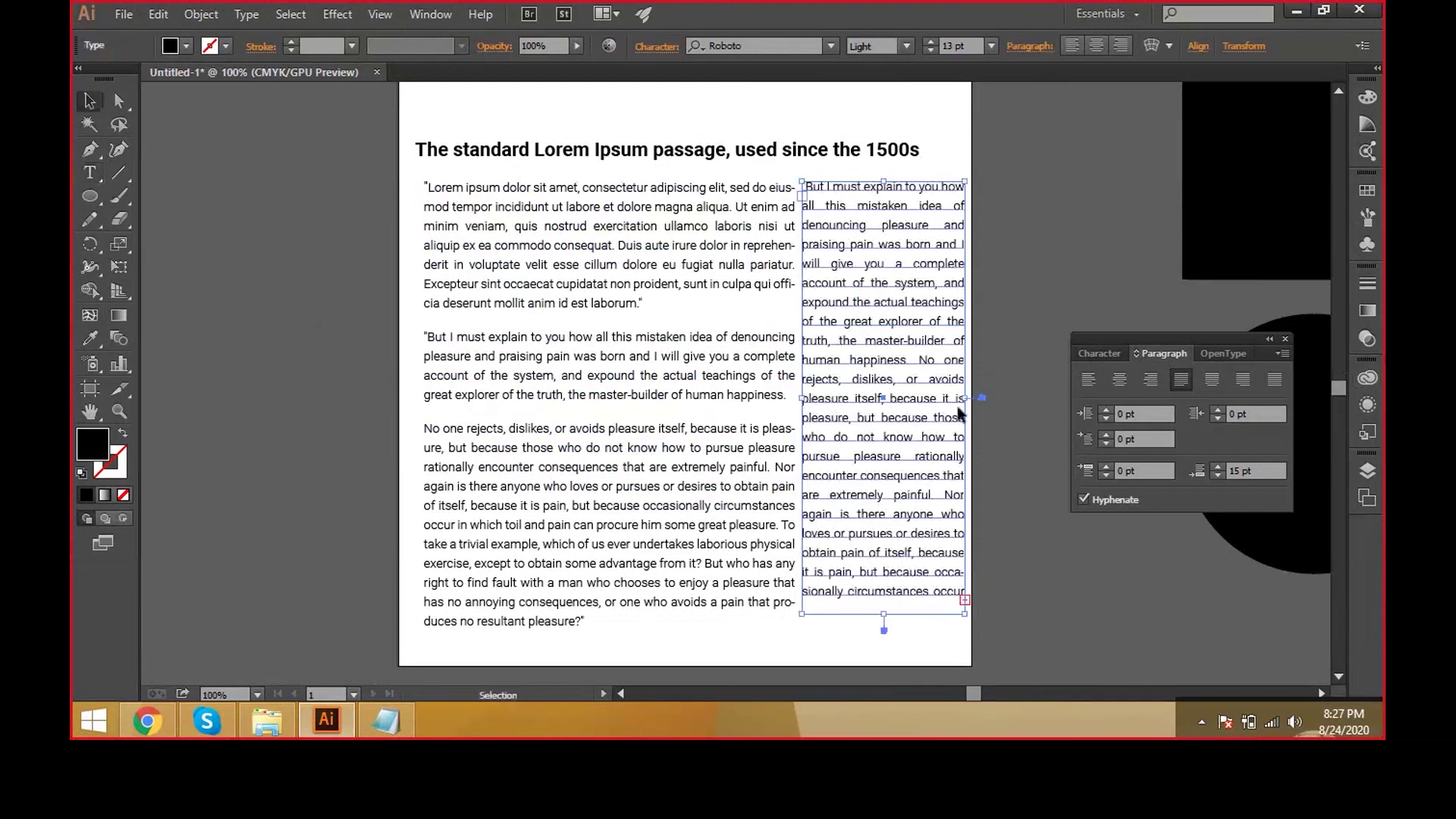
drag(961, 402, 901, 345)
click(975, 548)
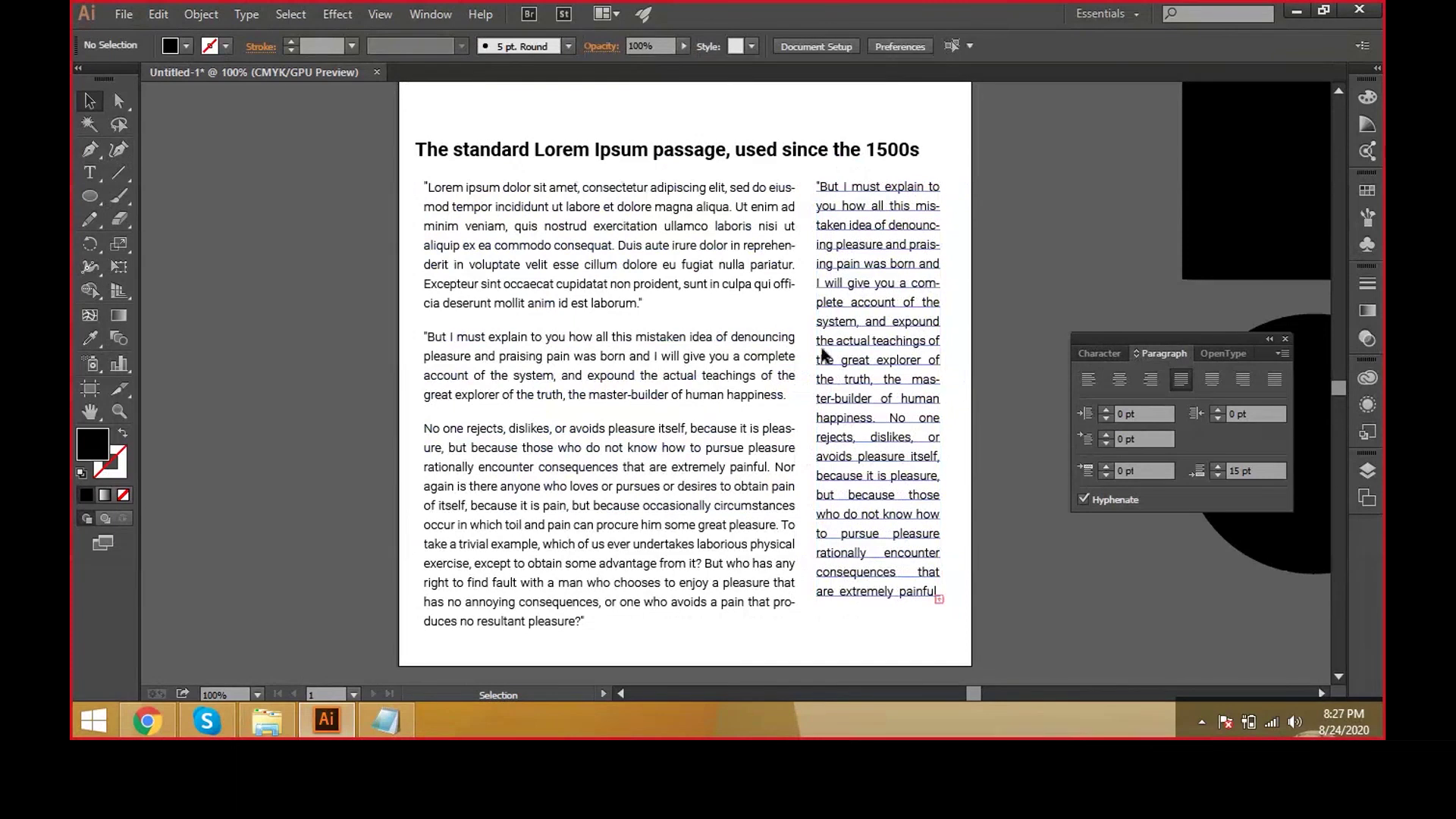
- Select the wide and narrow text columns in turn to compare their justified text
click(908, 346)
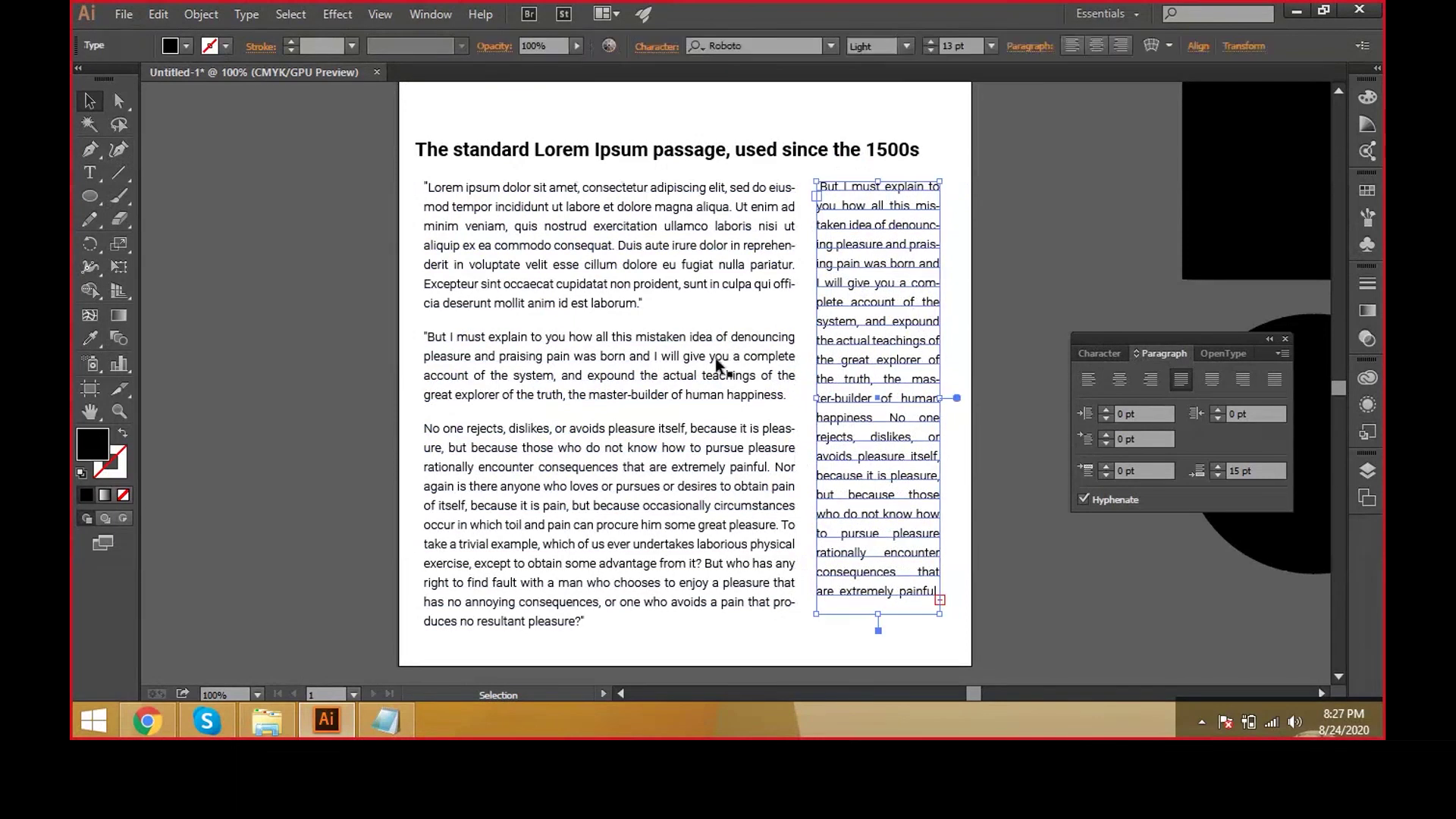
click(719, 367)
click(871, 326)
click(758, 358)
click(866, 303)
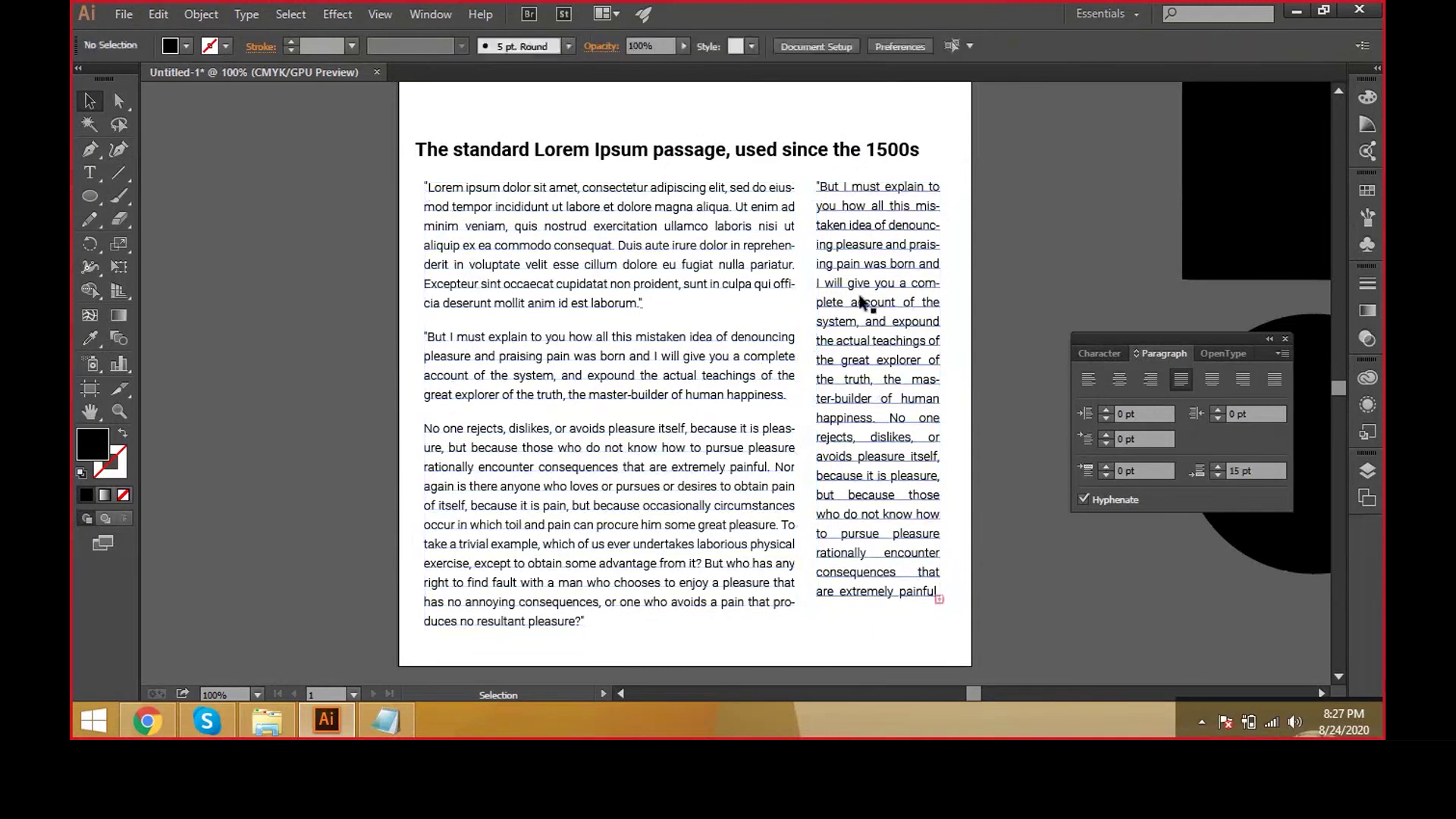
click(732, 263)
click(867, 363)
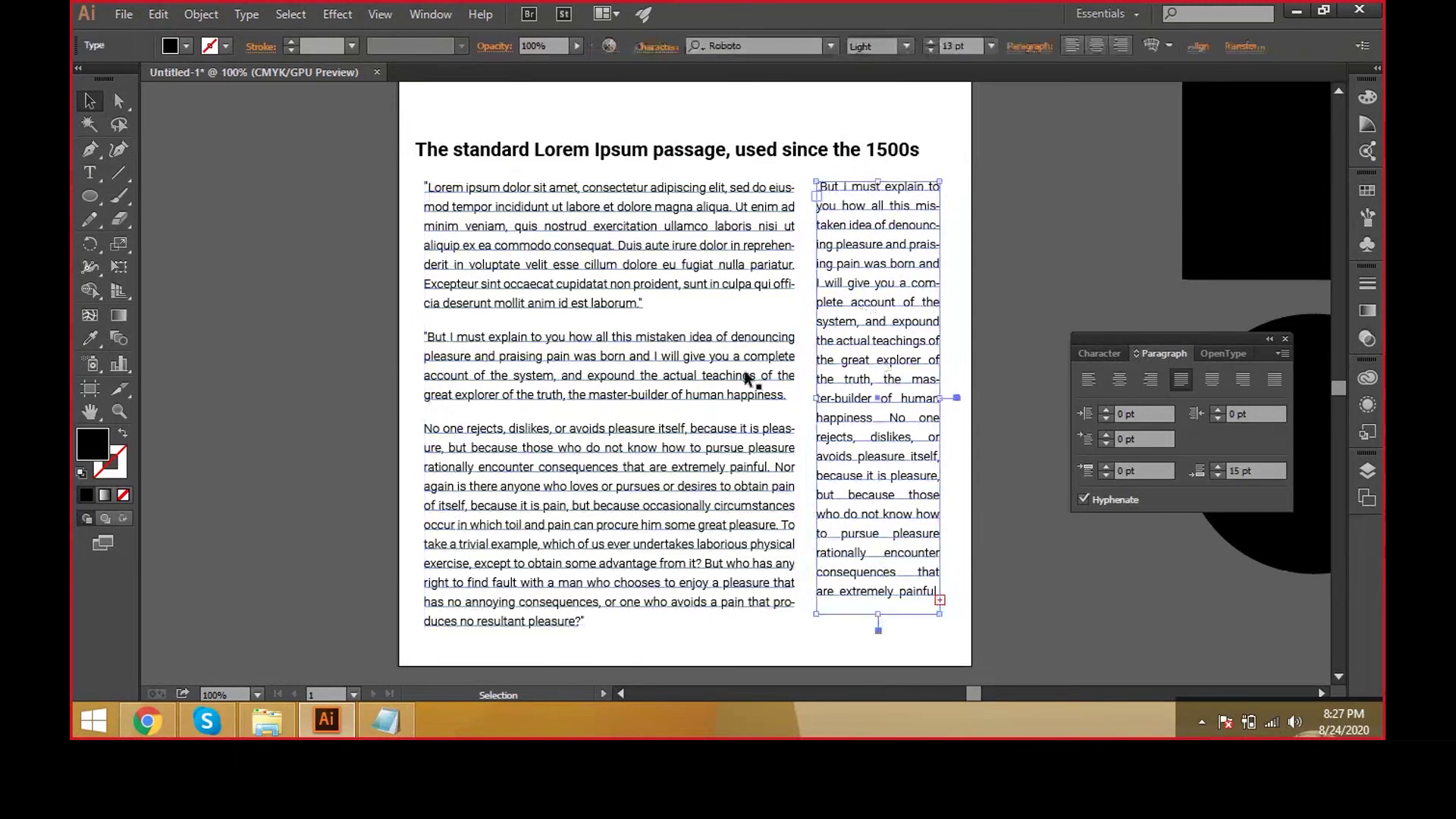
click(667, 357)
click(975, 281)
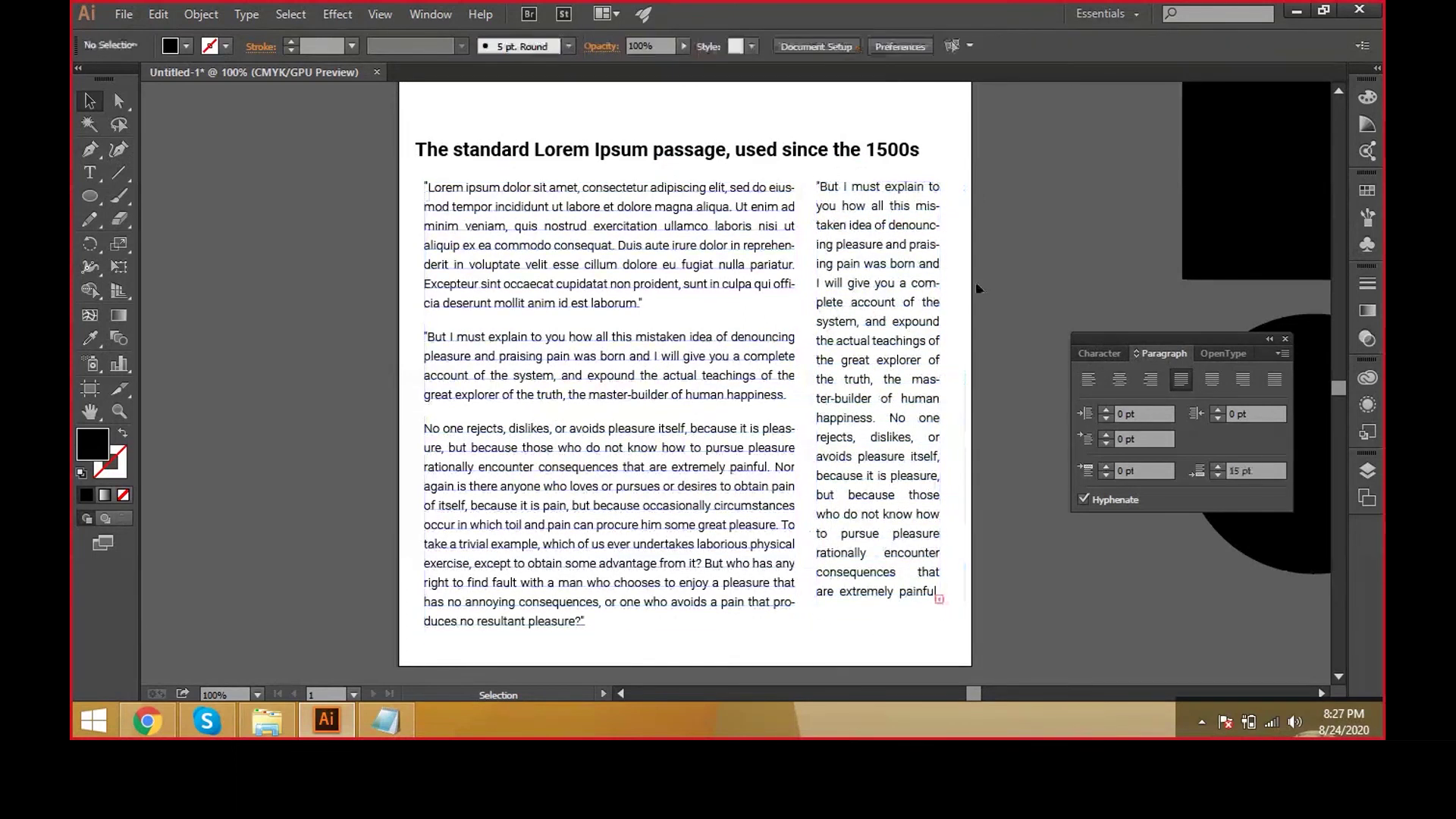
- Delete the narrow text column and widen the remaining frame to slightly beyond the end of the heading
click(930, 273)
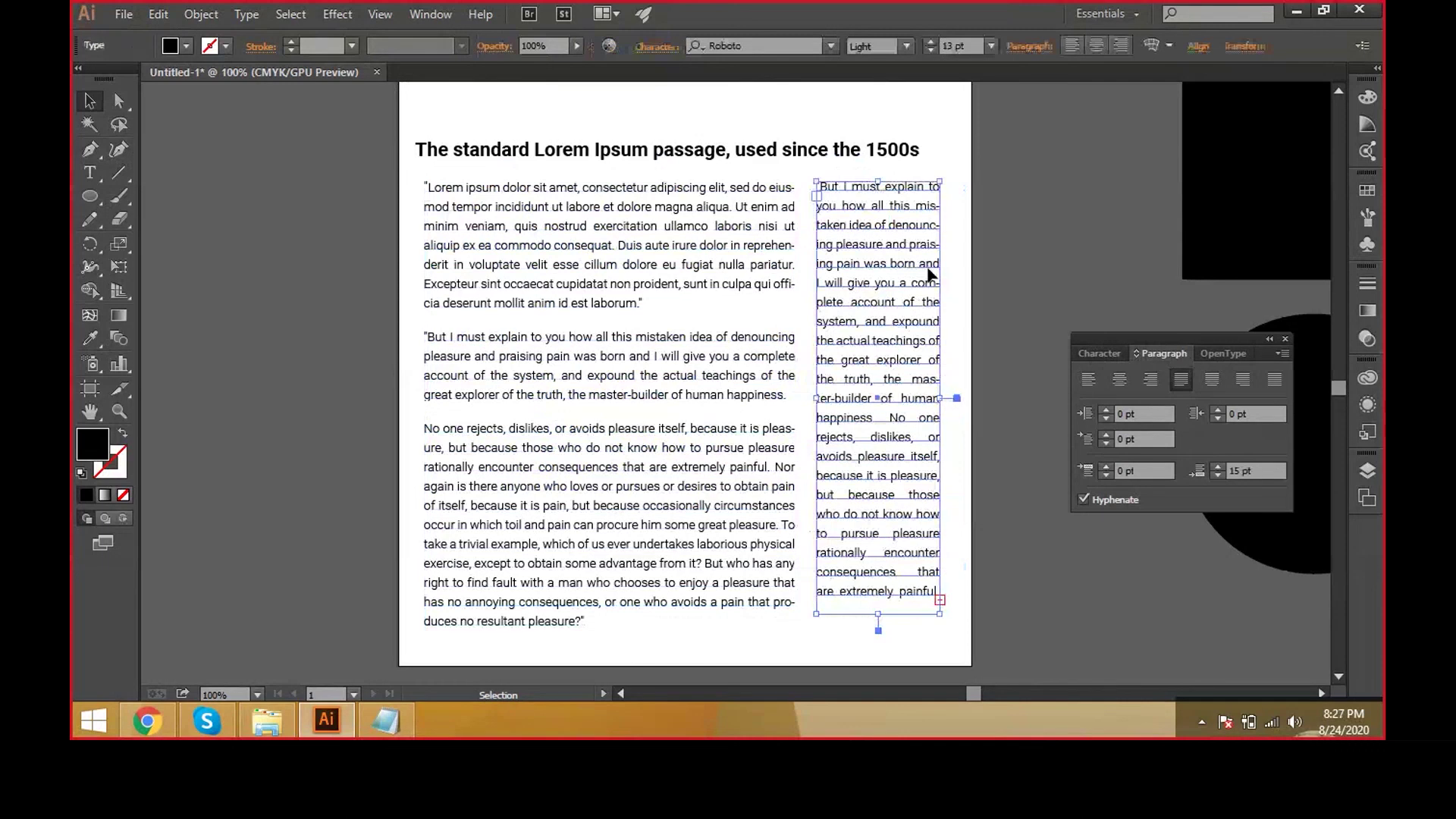
key(Delete)
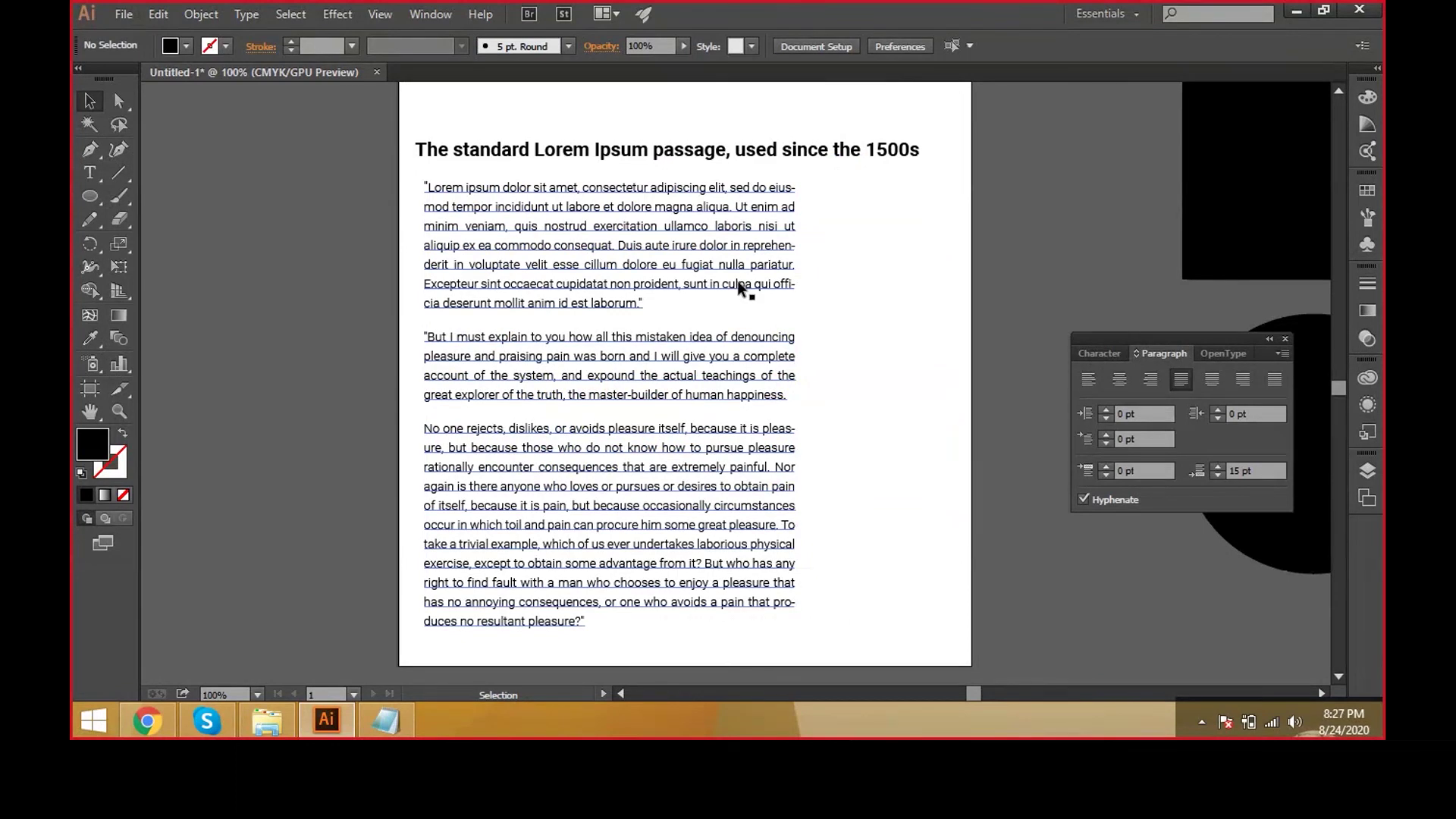
click(574, 233)
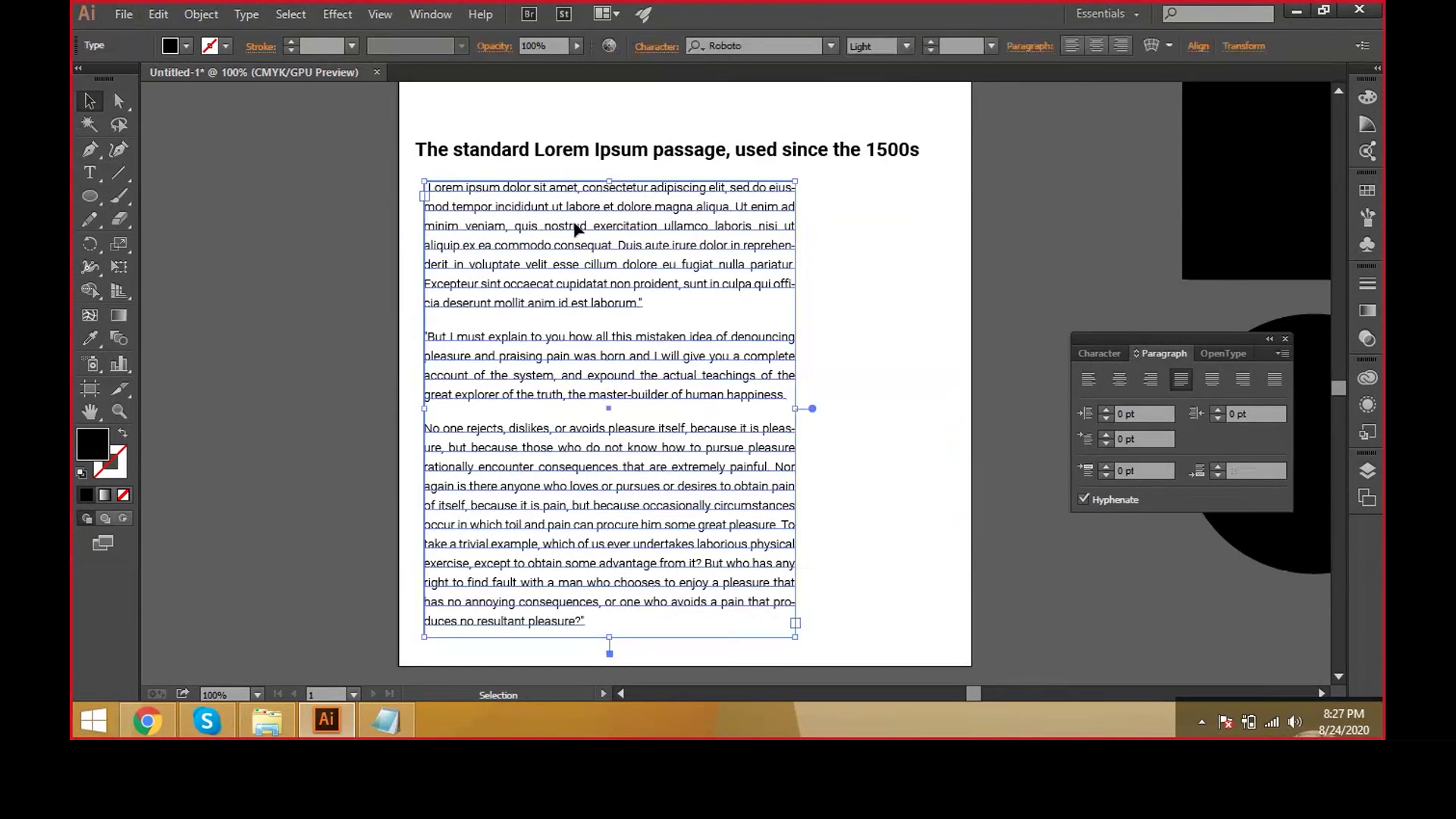
drag(806, 410, 942, 410)
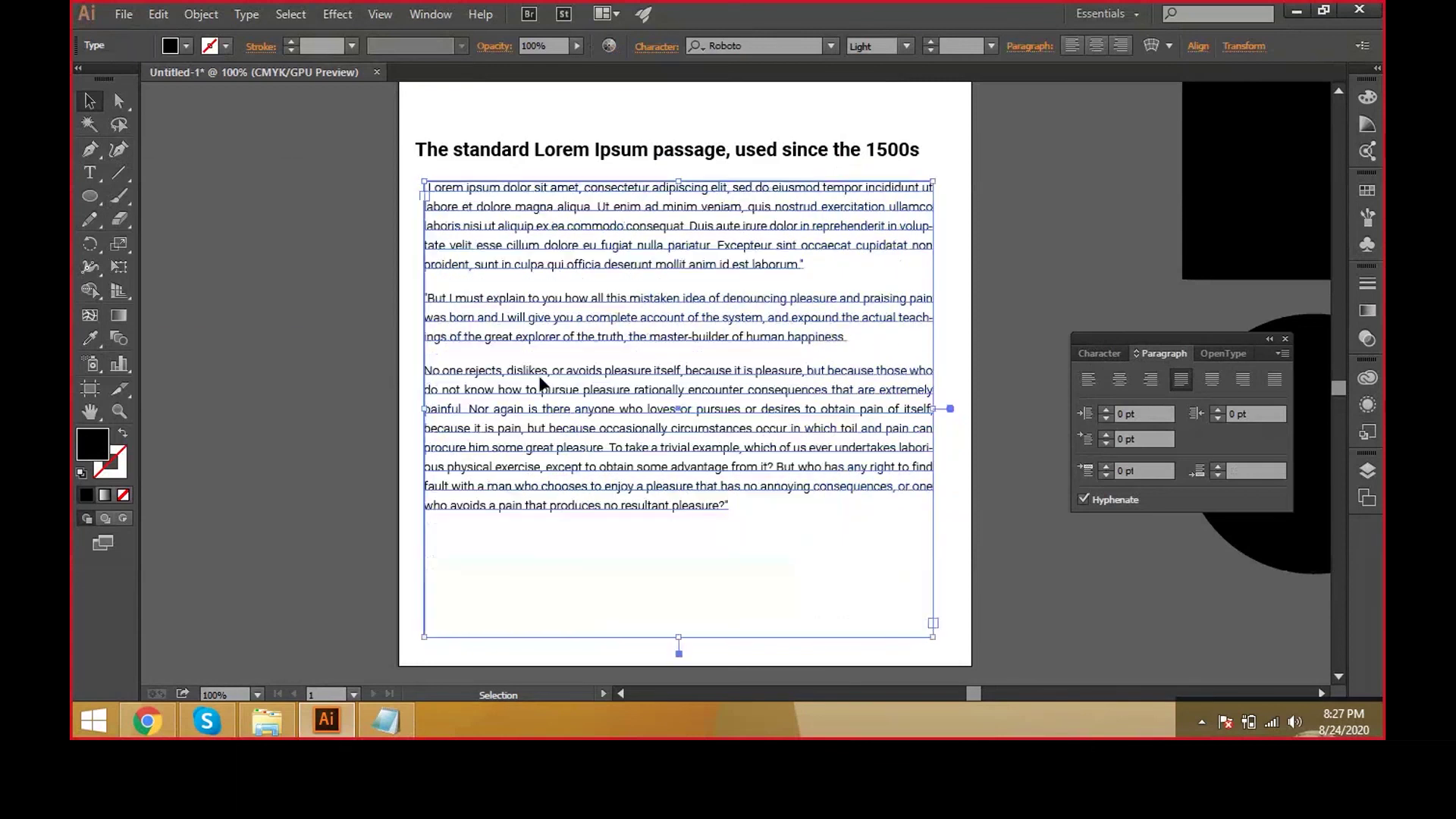
- Review the Notepad labels for artistic and paragraph text and the Lorem Ipsum web page, and return to the Illustrator document
click(90, 173)
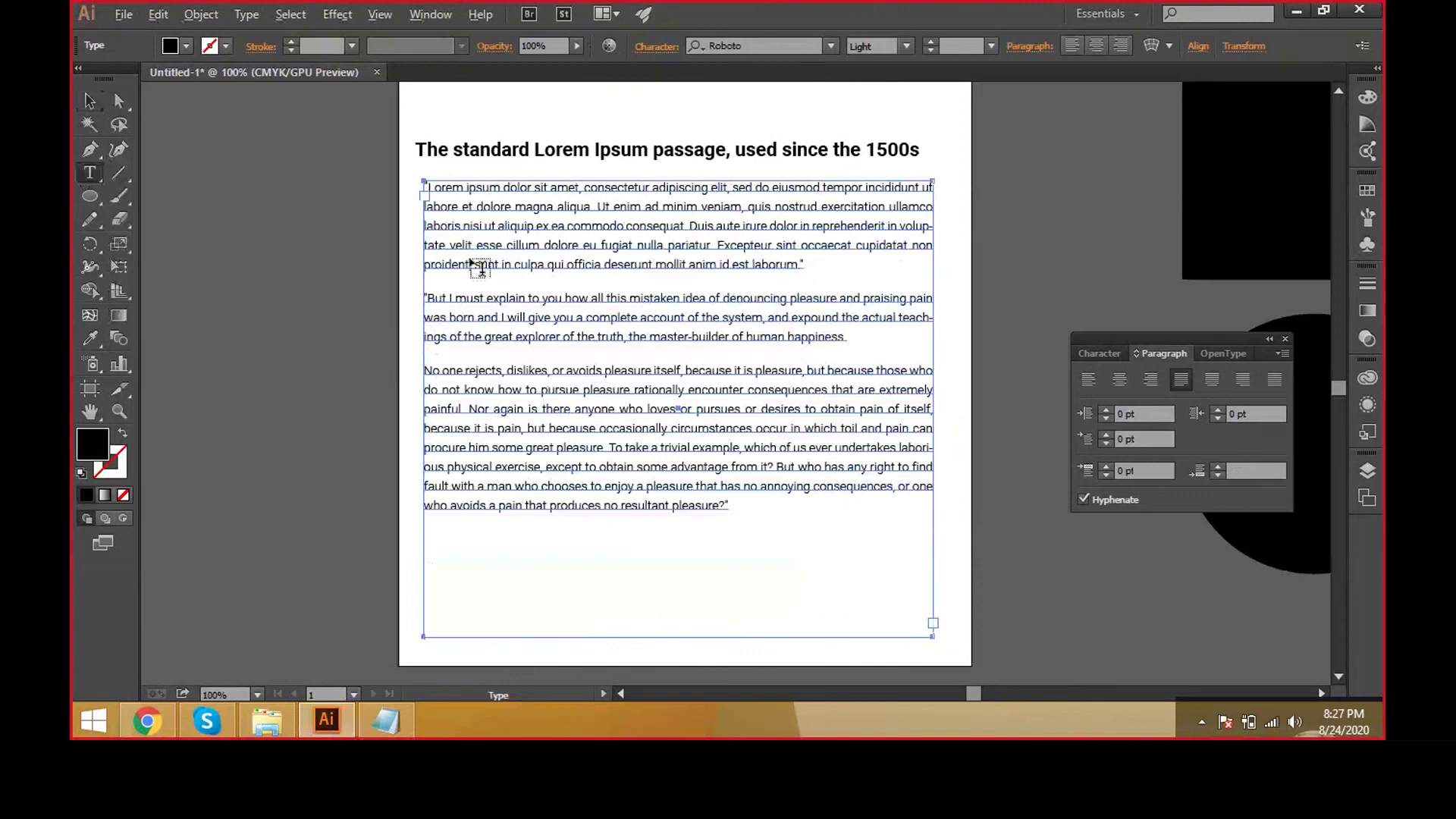
key(alt+Tab)
key(alt+Tab)
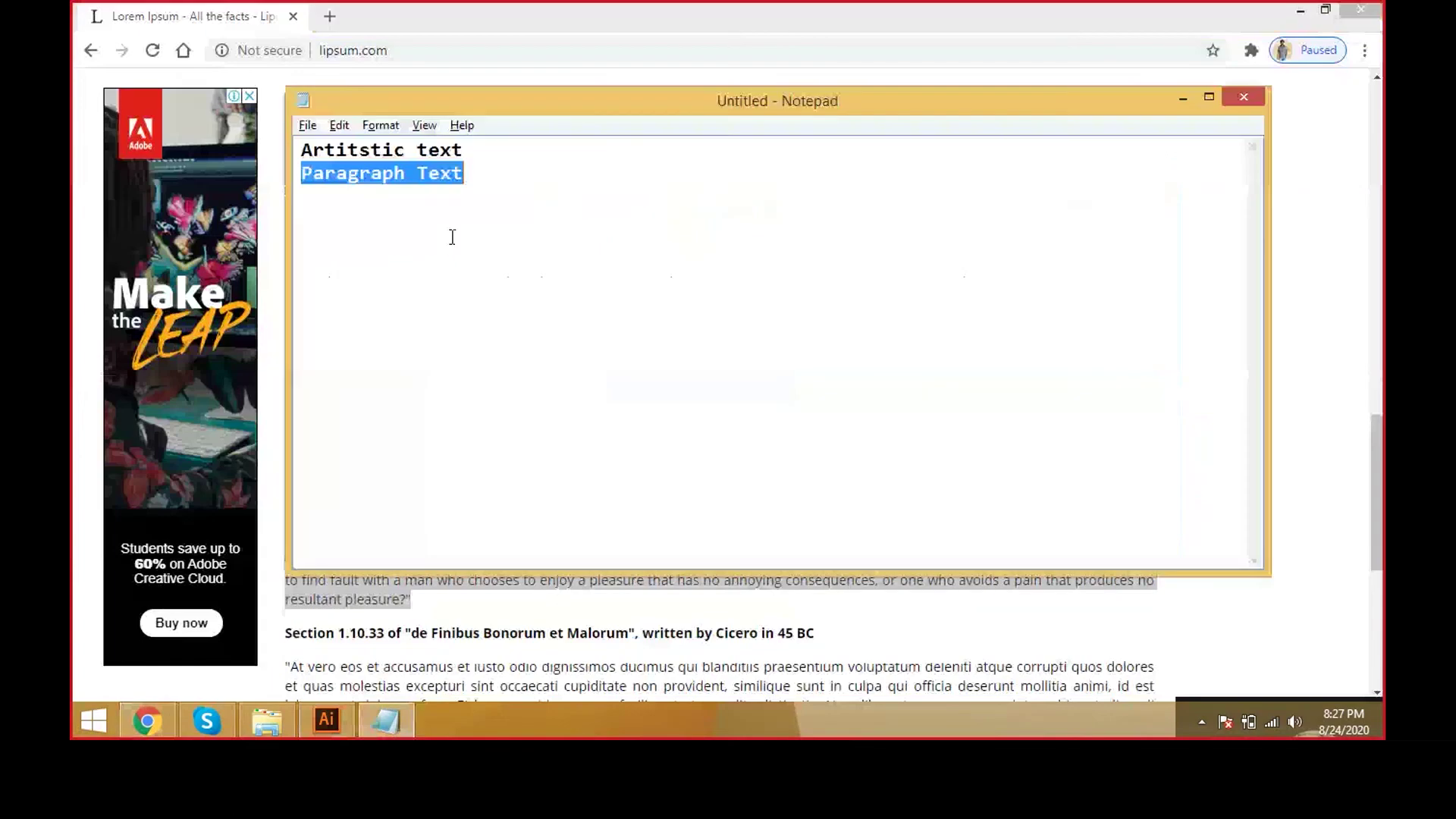
click(539, 179)
drag(539, 179, 288, 230)
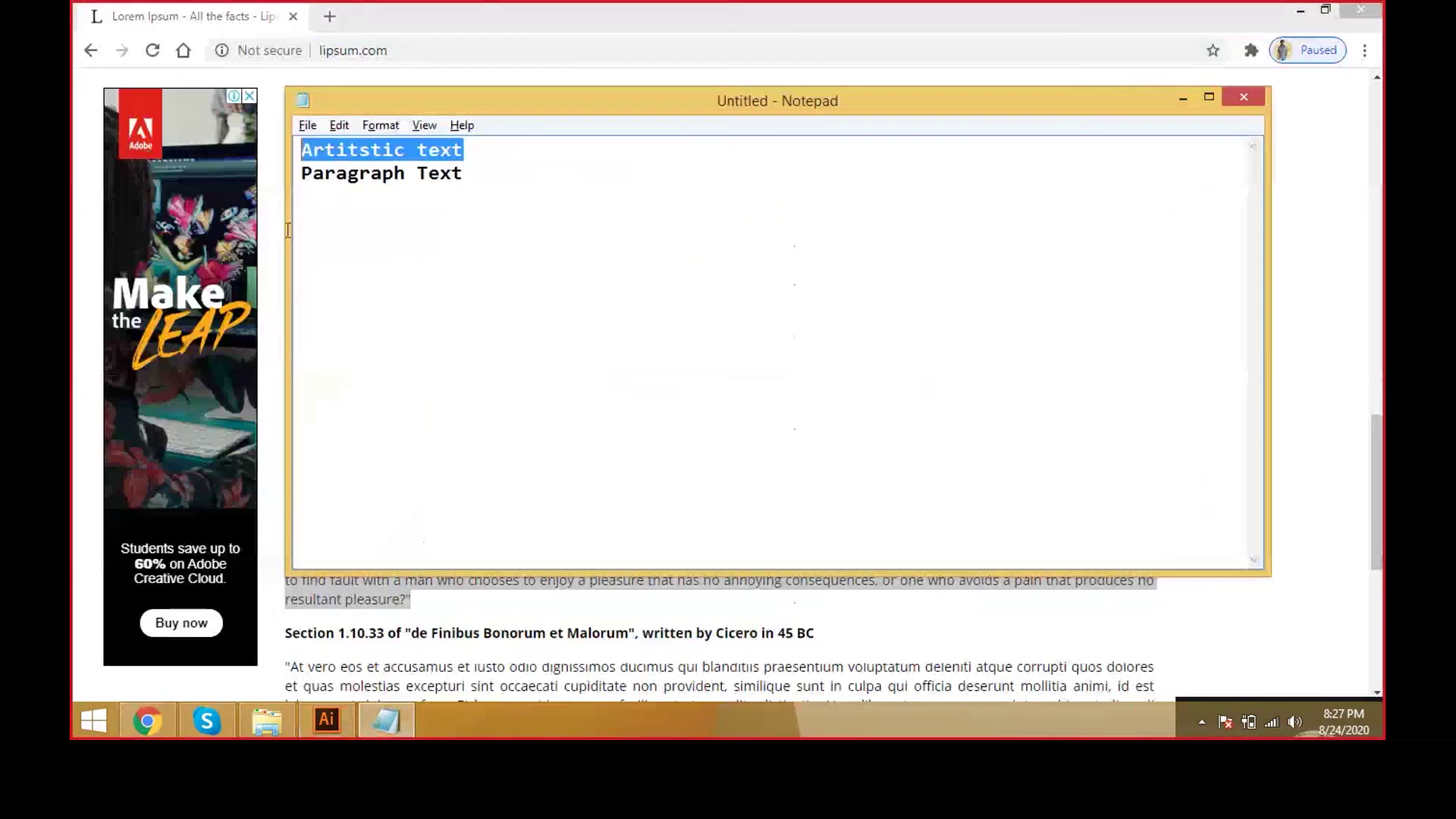
key(alt+Tab)
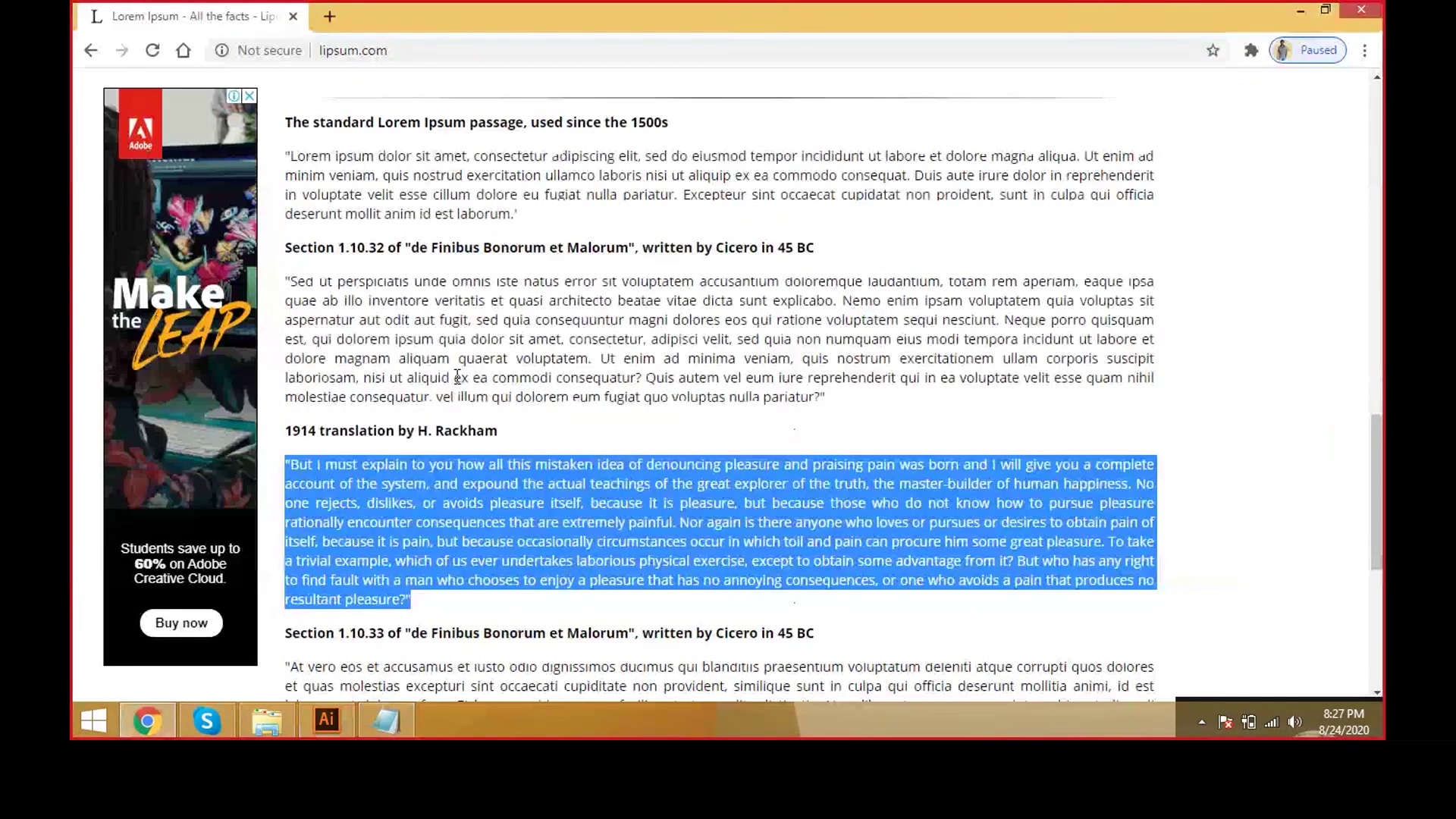
key(alt+Tab)
key(alt+Tab)
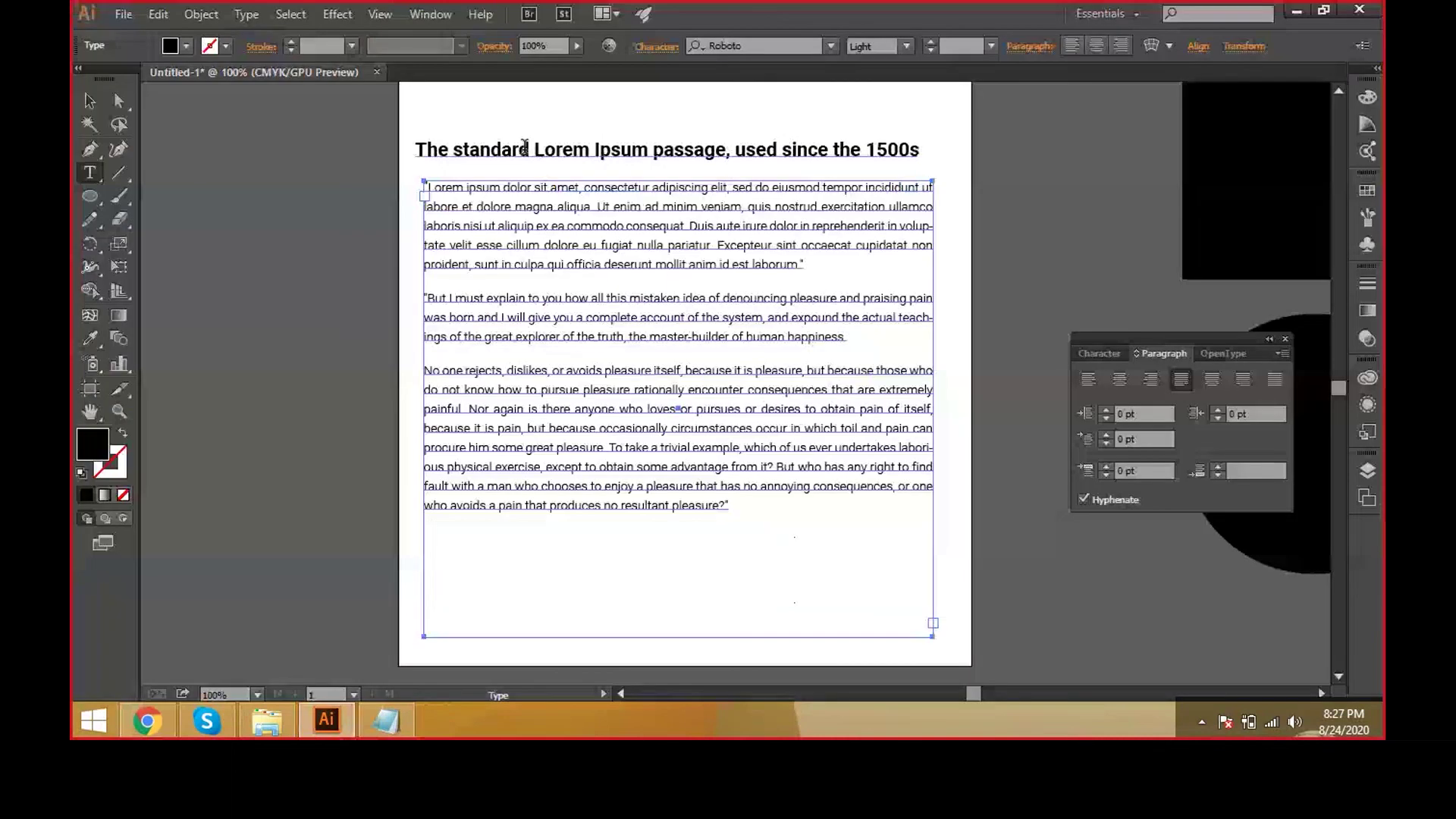
- Shorten the body text frame by raising its lower edge closer to the last line, and deselect it
triple_click(527, 146)
click(90, 101)
click(558, 316)
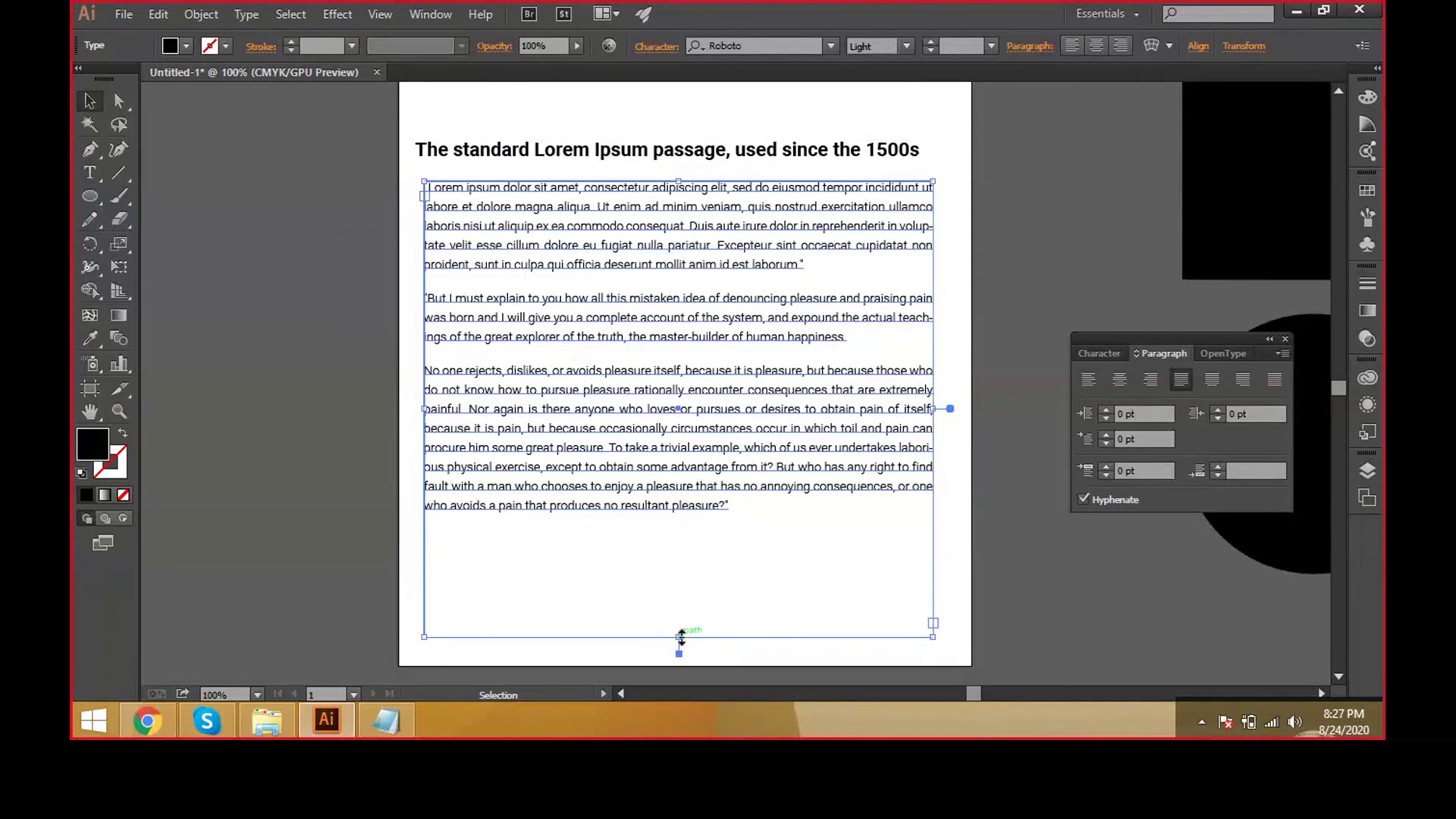
drag(680, 637, 686, 561)
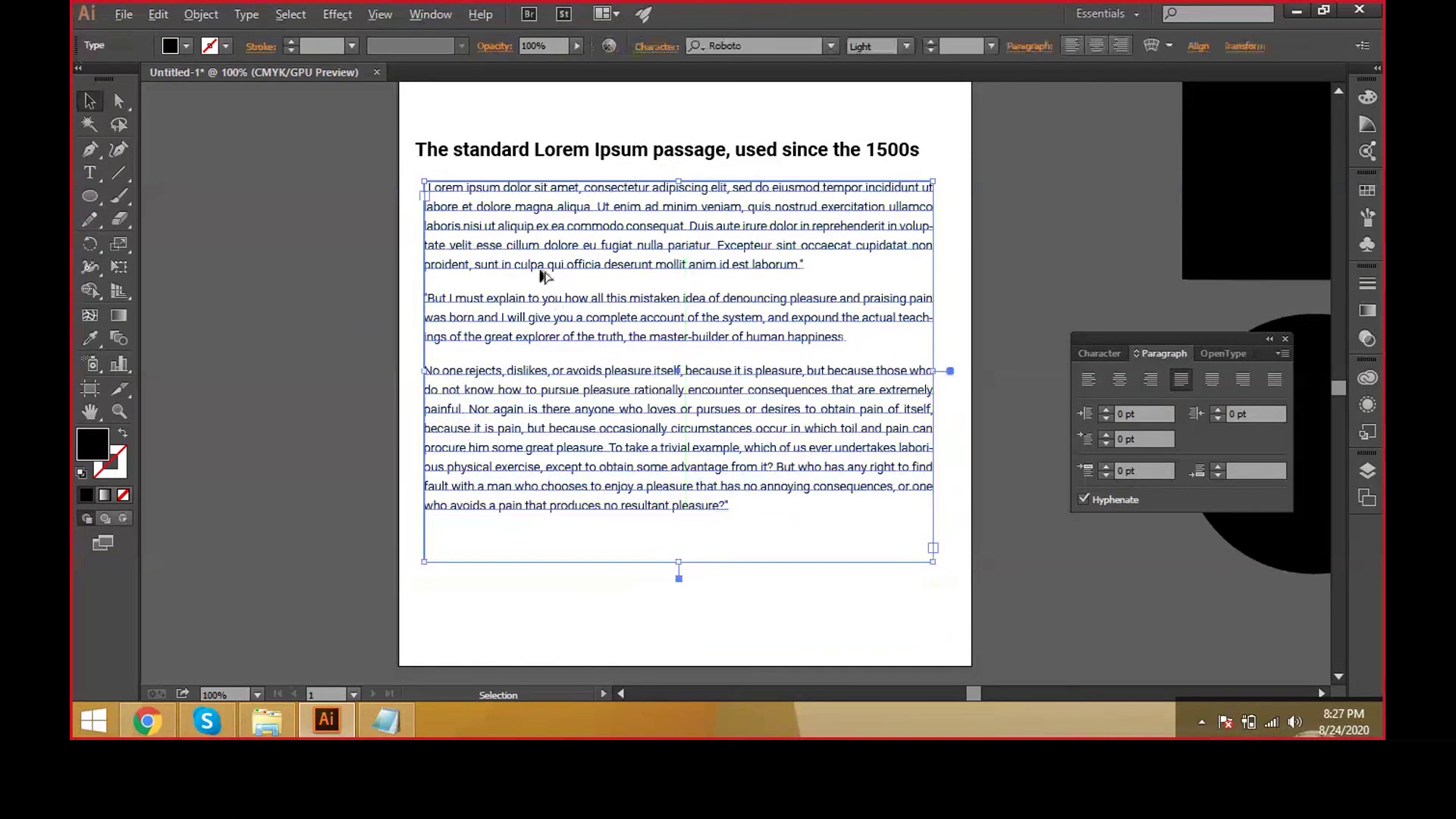
scroll(540, 275, down, 2)
drag(738, 148, 627, 246)
key(ctrl+shift+a)
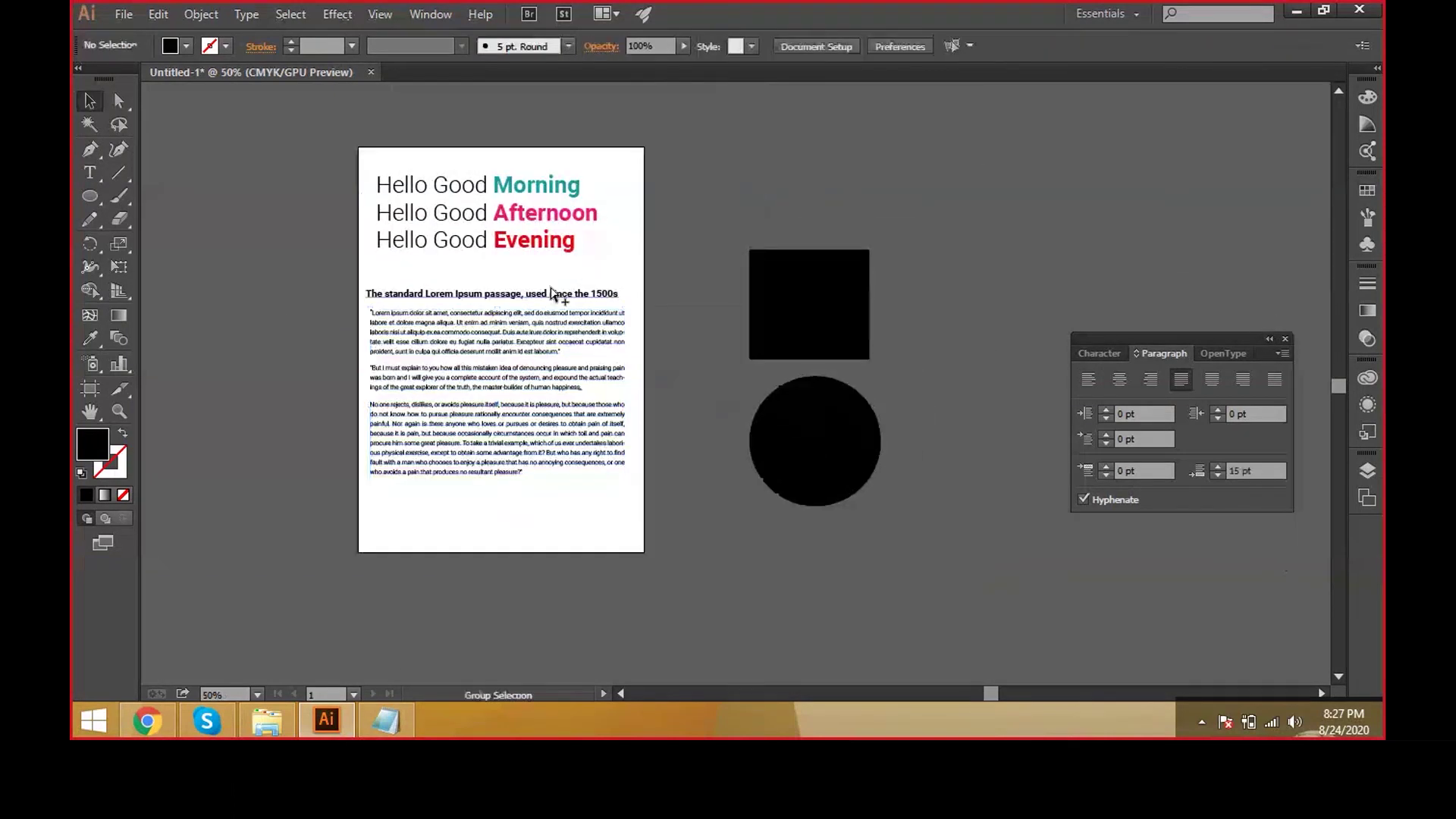
scroll(553, 293, up, 1)
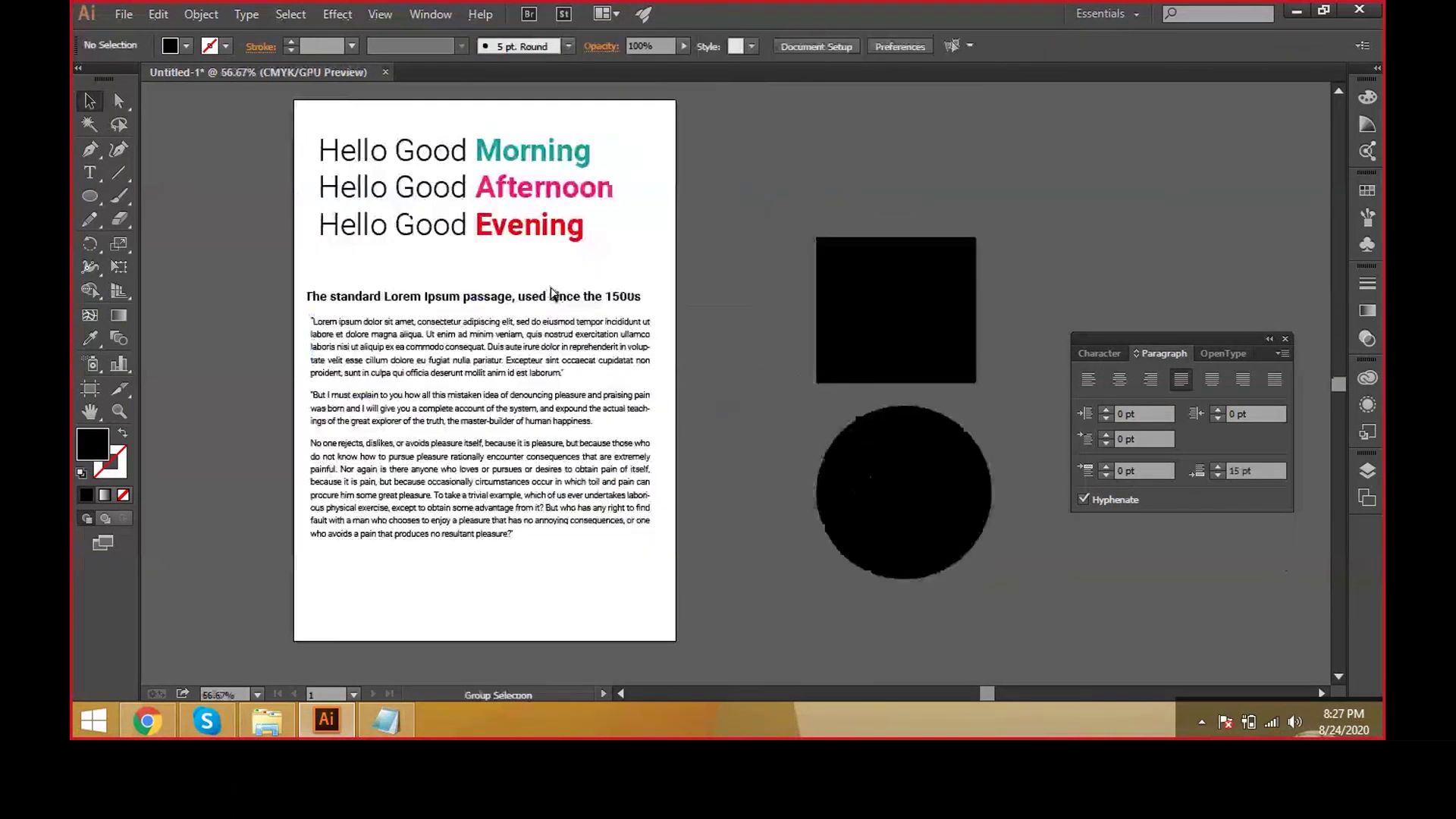
- Create a new landscape document, 11.69 in wide by 8.27 in high
click(108, 15)
click(115, 29)
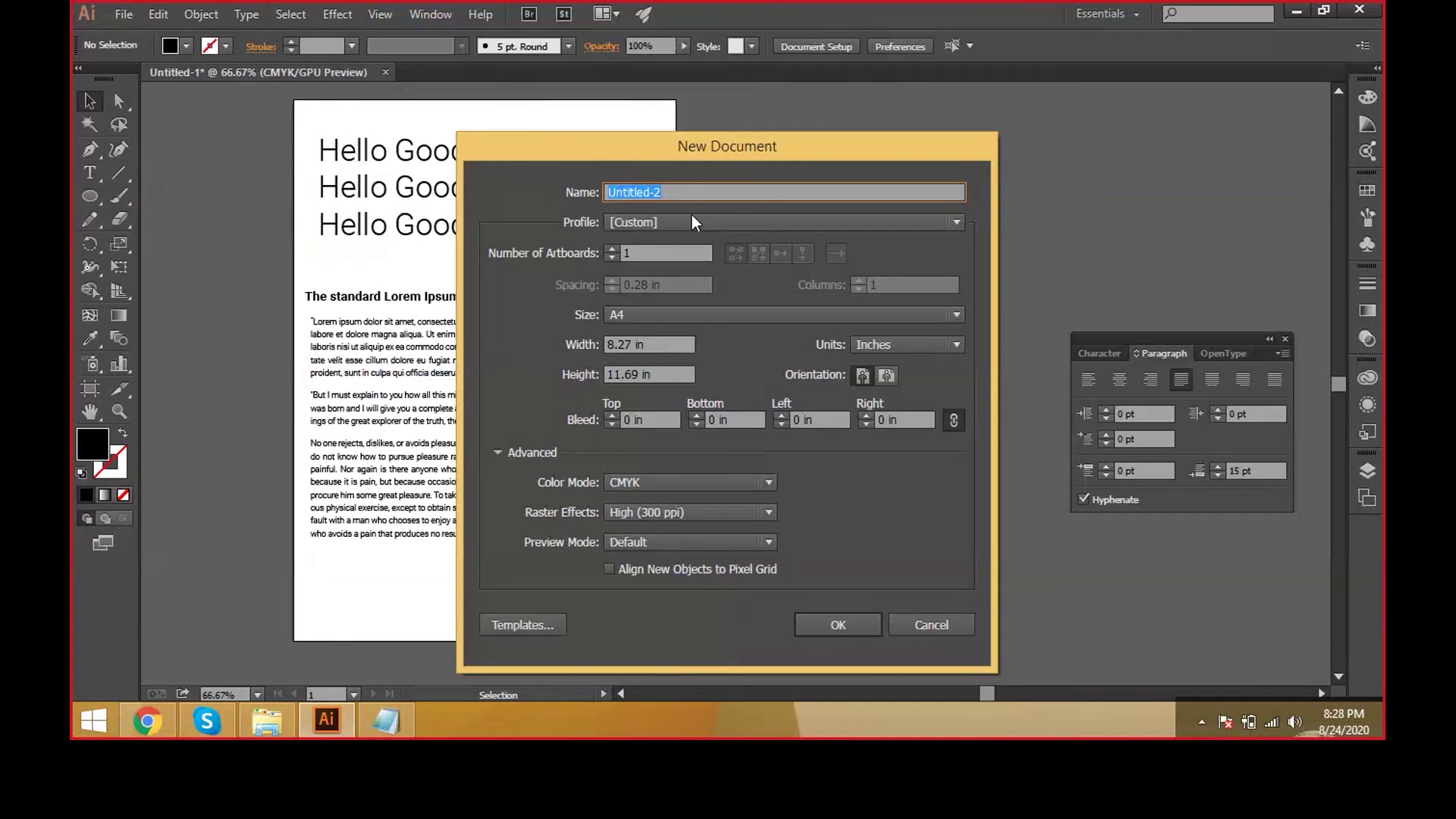
click(645, 345)
click(632, 374)
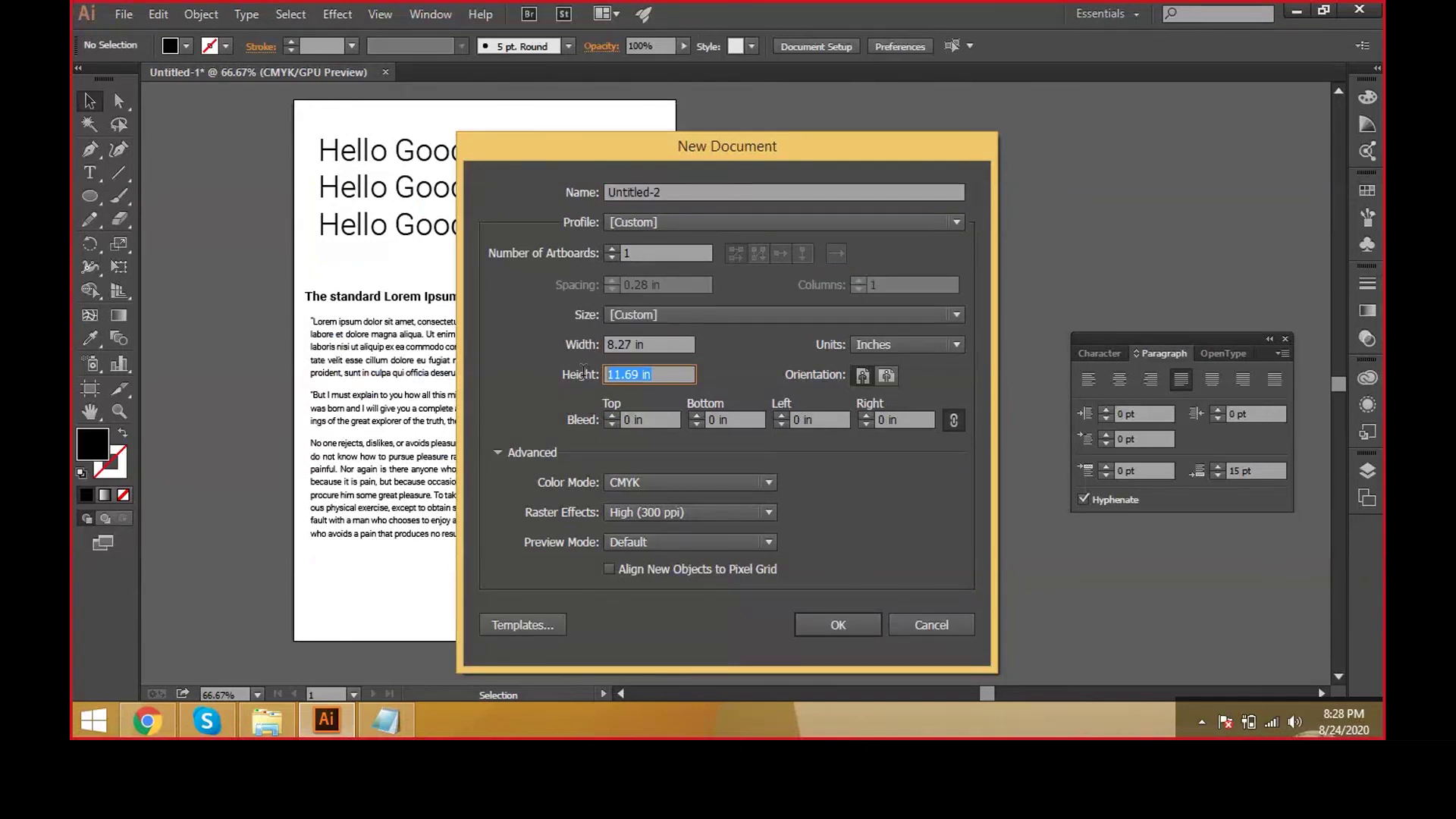
click(890, 380)
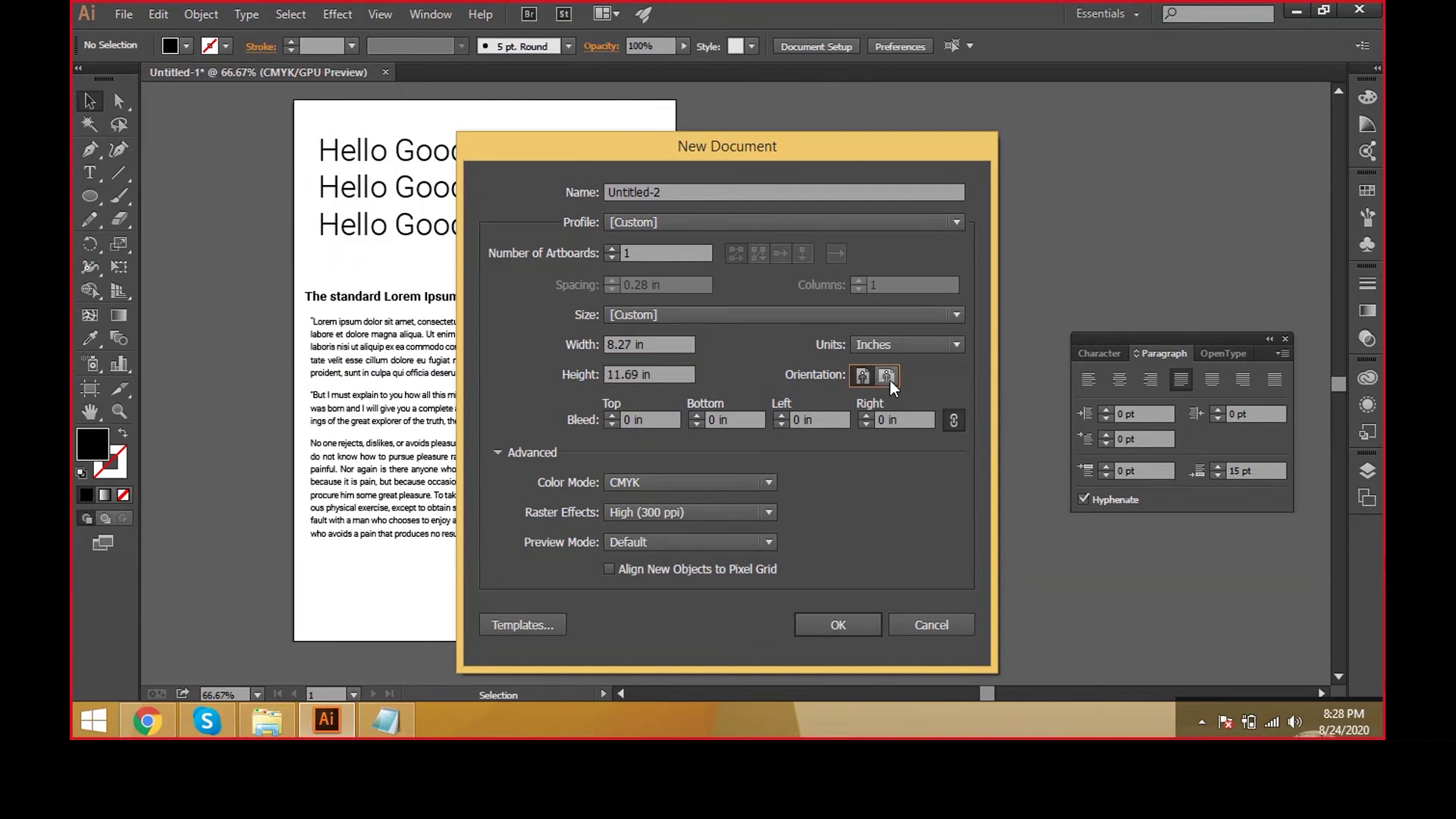
click(889, 380)
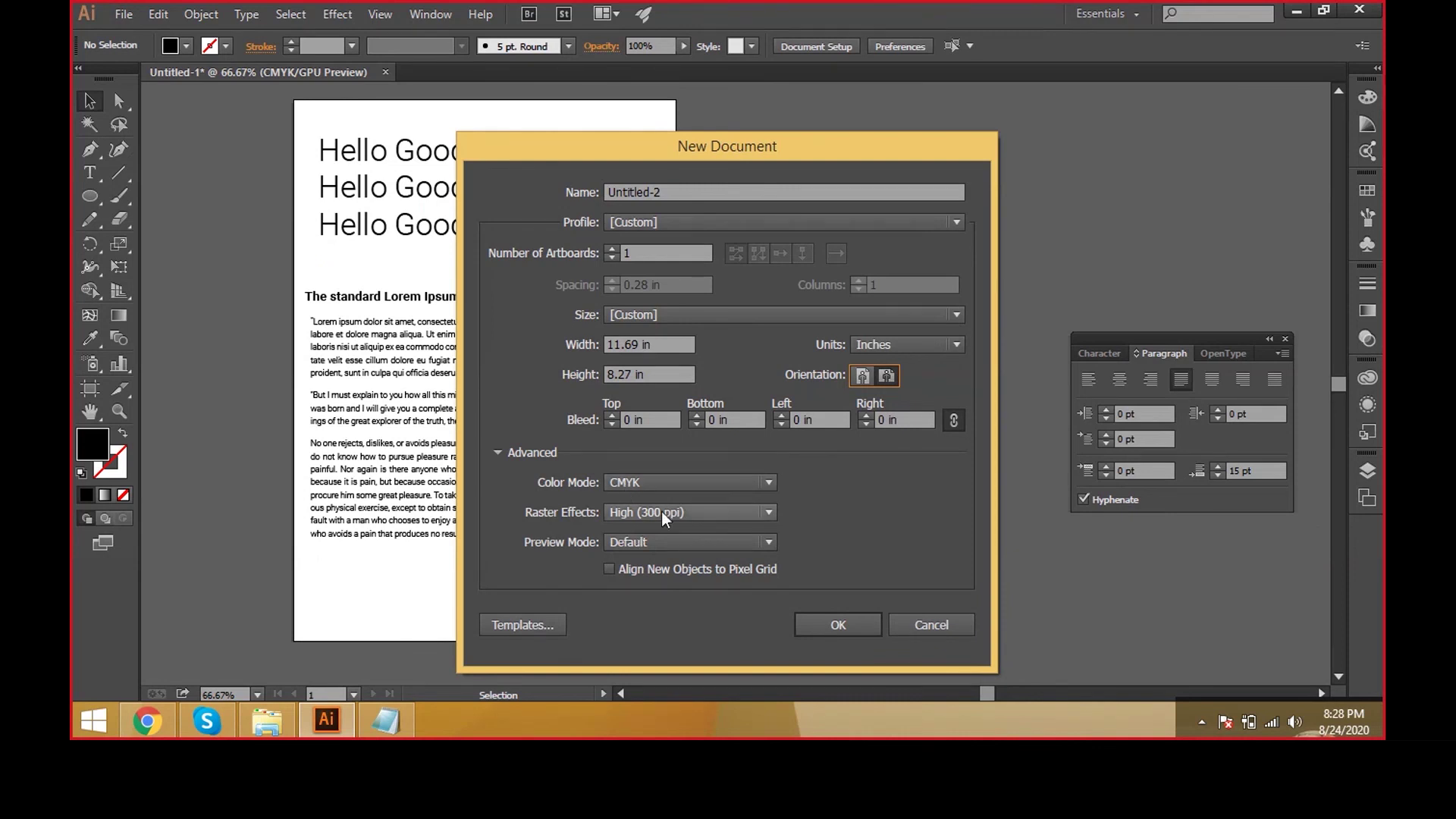
click(855, 637)
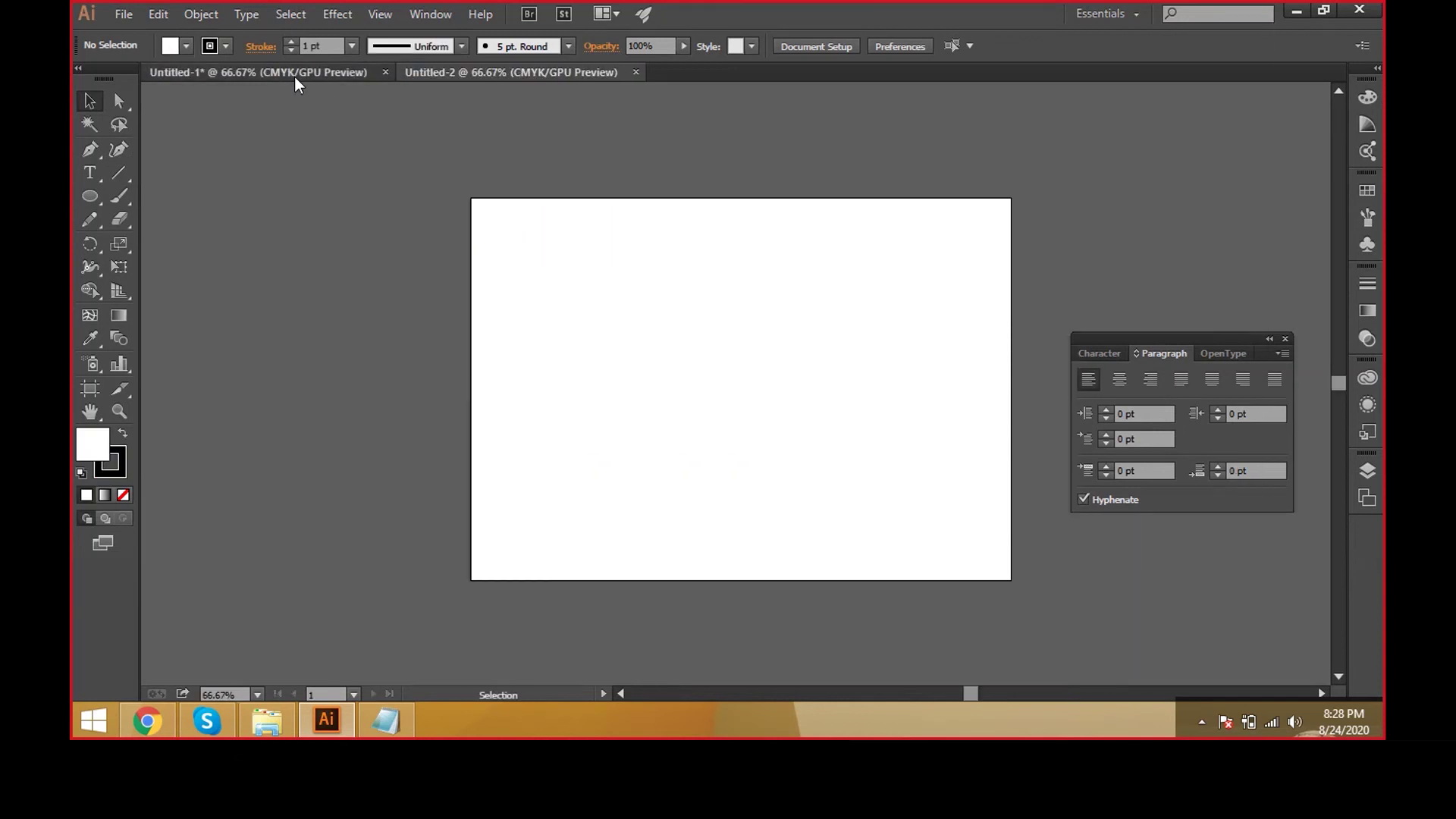
- Draw a circle in the left half of the new landscape artboard and fill it with yellow
click(294, 76)
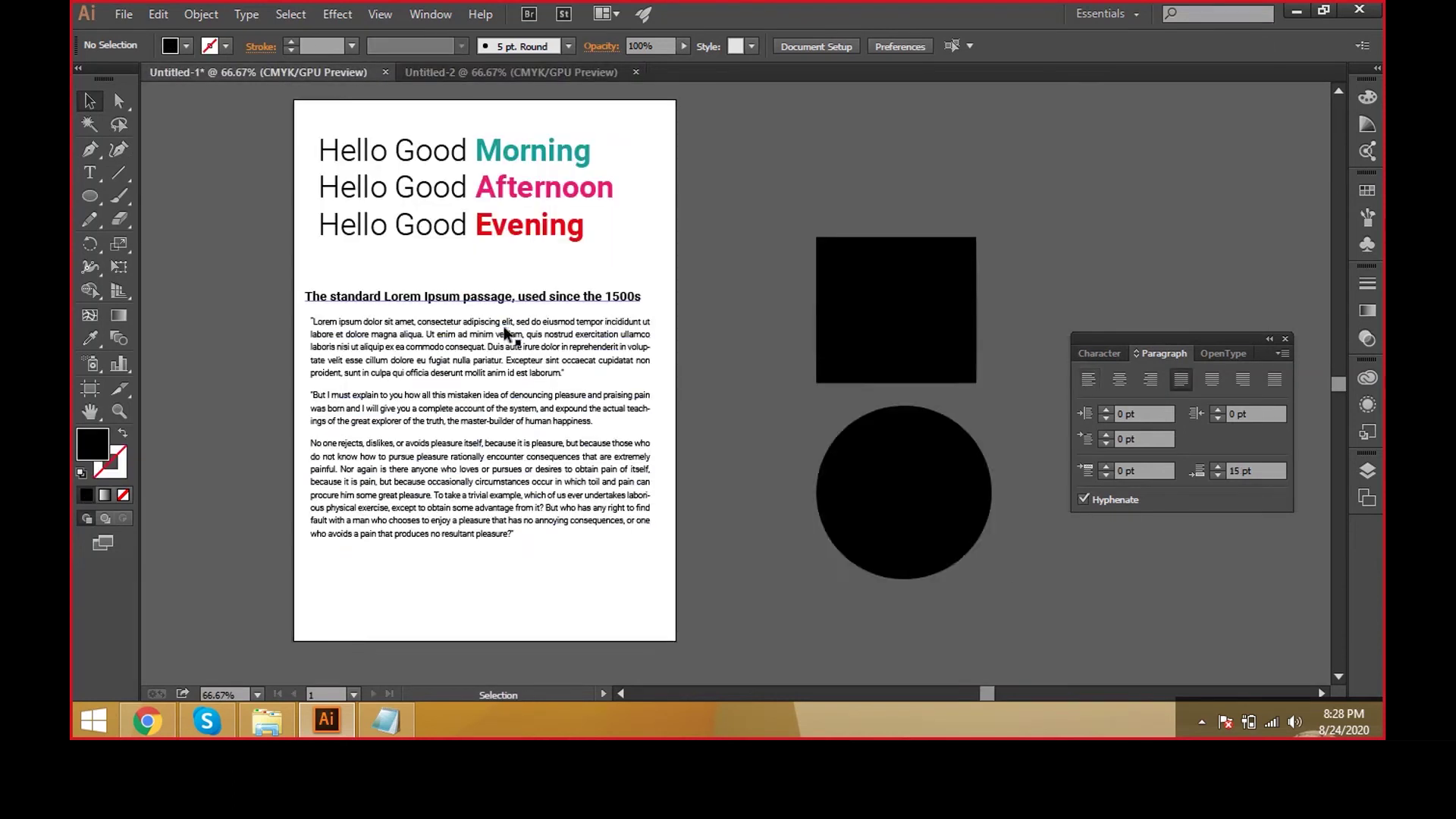
key(ctrl+Tab)
scroll(785, 278, up, 1)
drag(89, 174, 138, 239)
click(85, 103)
click(93, 194)
drag(452, 283, 640, 492)
key(v)
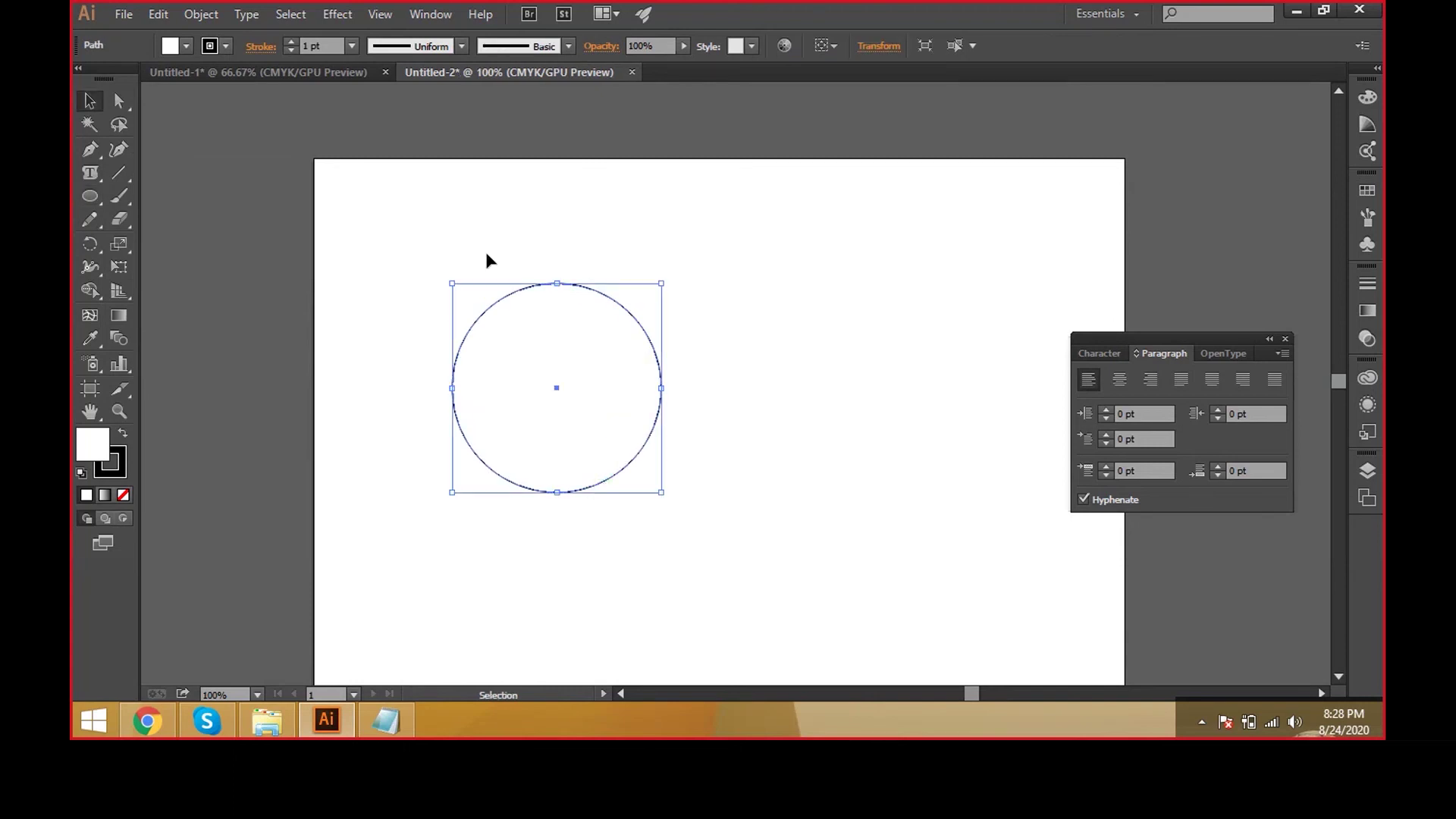
click(175, 47)
click(150, 75)
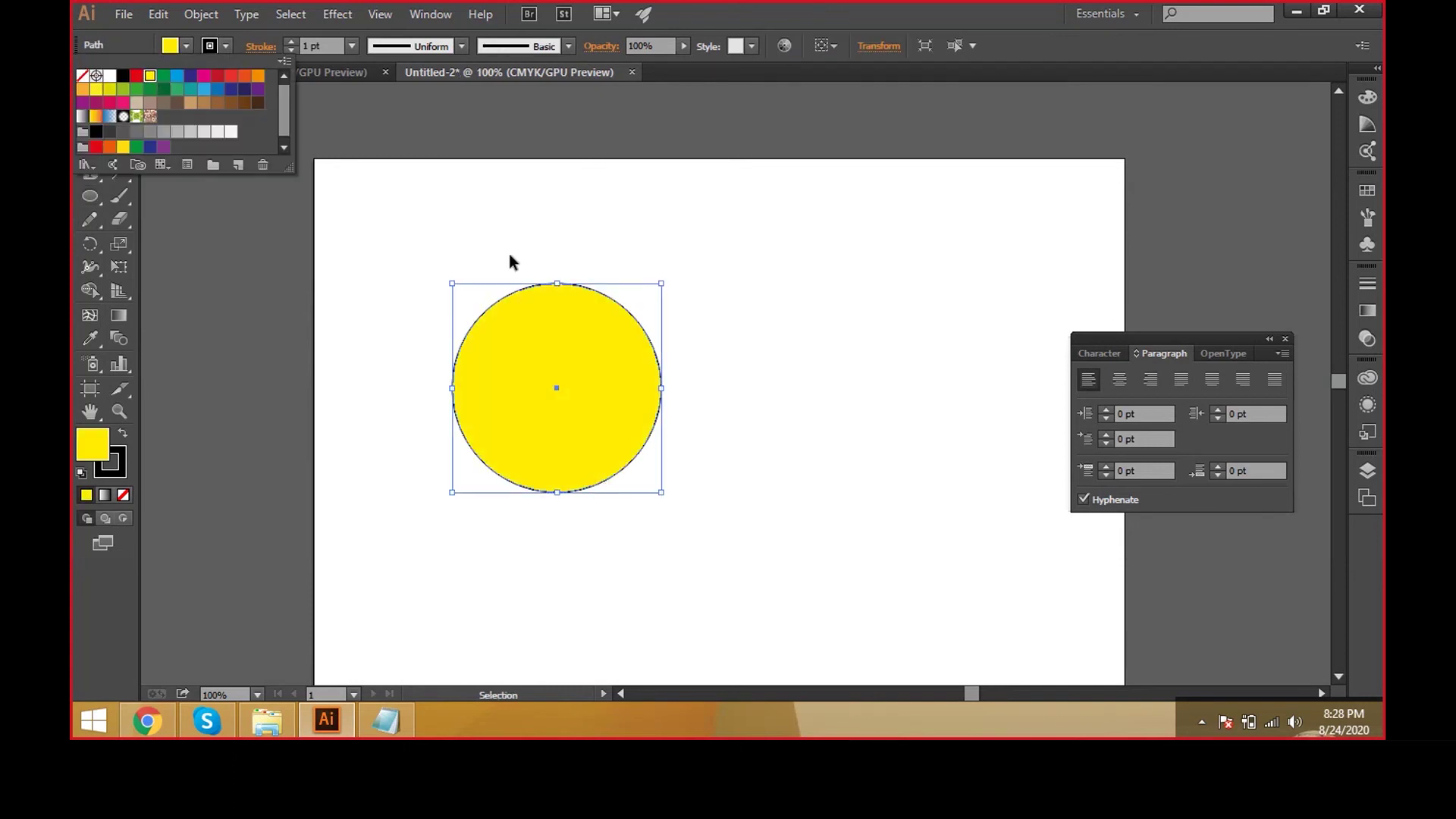
click(571, 312)
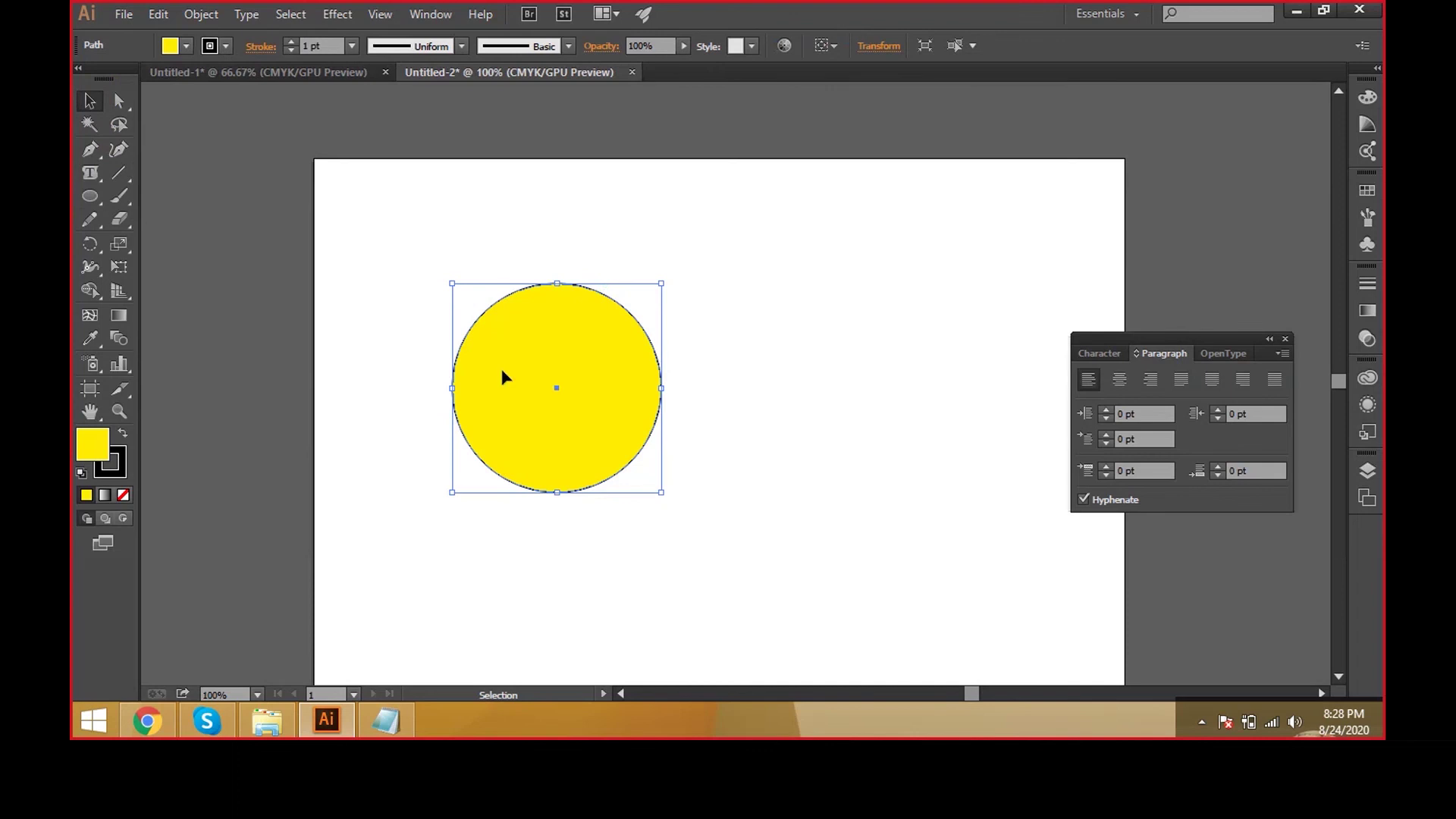
- Convert the yellow circle into an area type frame and fill it with the "Lorem ipsum dolor sit amet" passage
drag(89, 173, 163, 196)
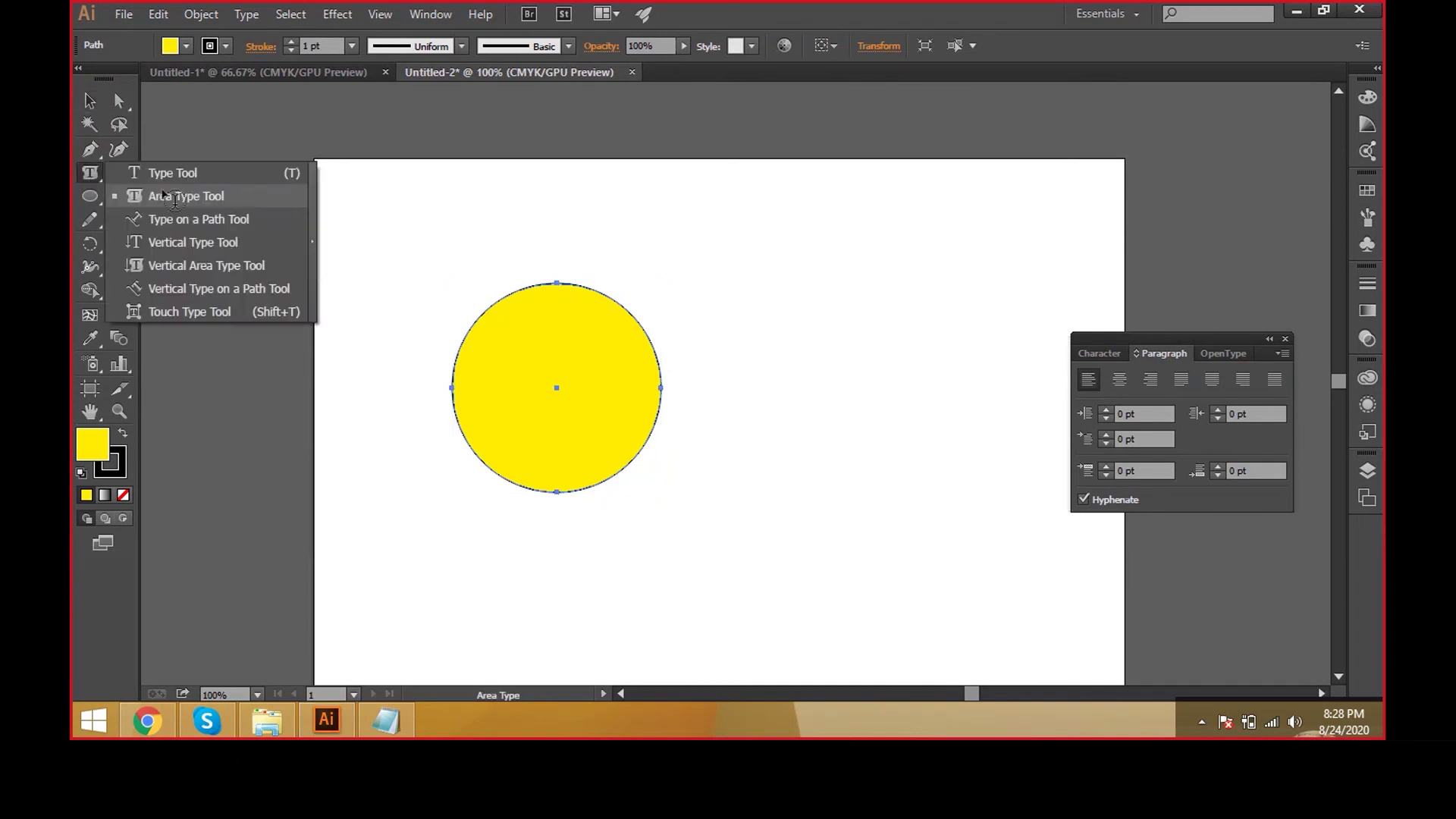
click(570, 294)
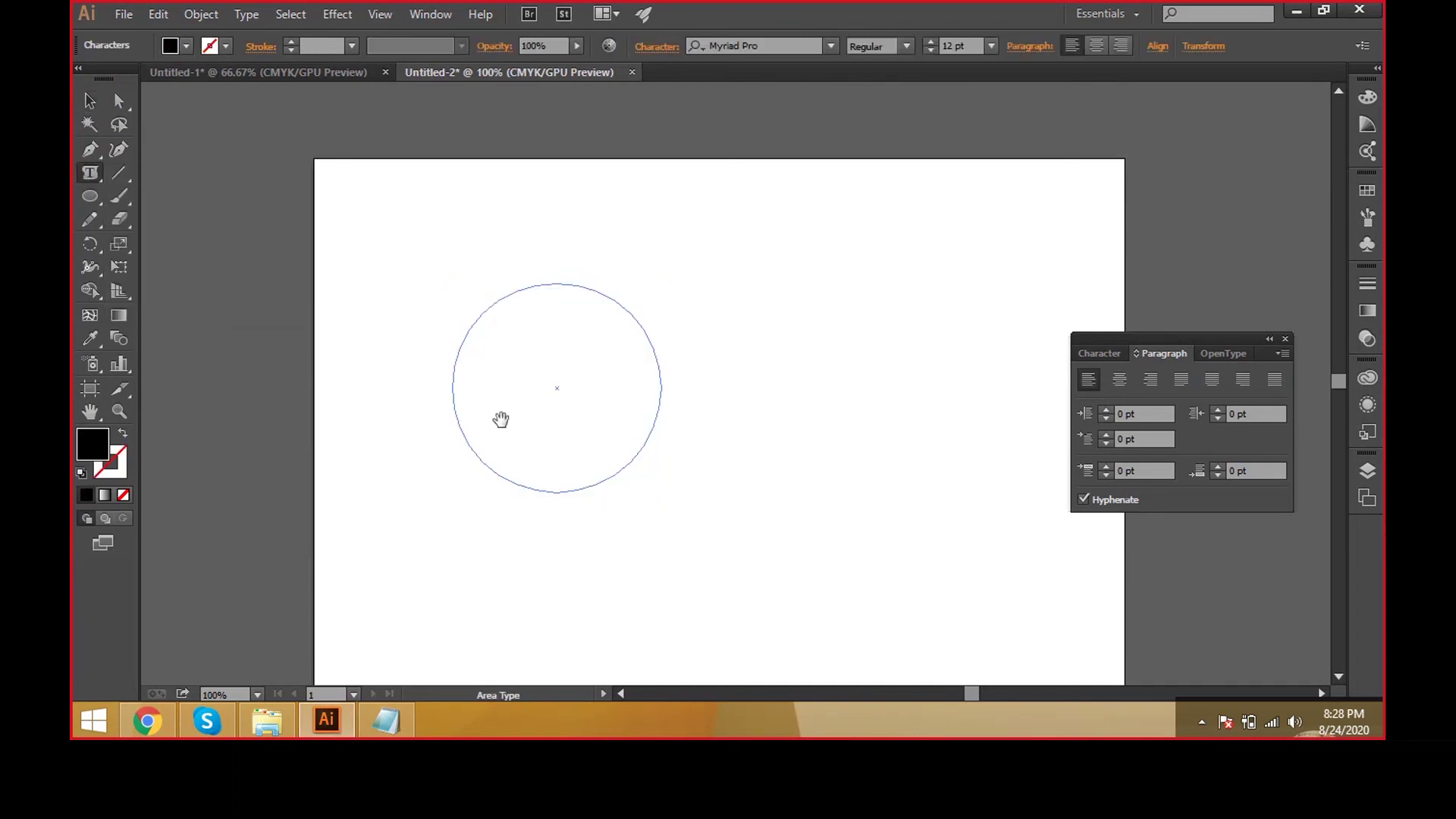
key(alt+Tab)
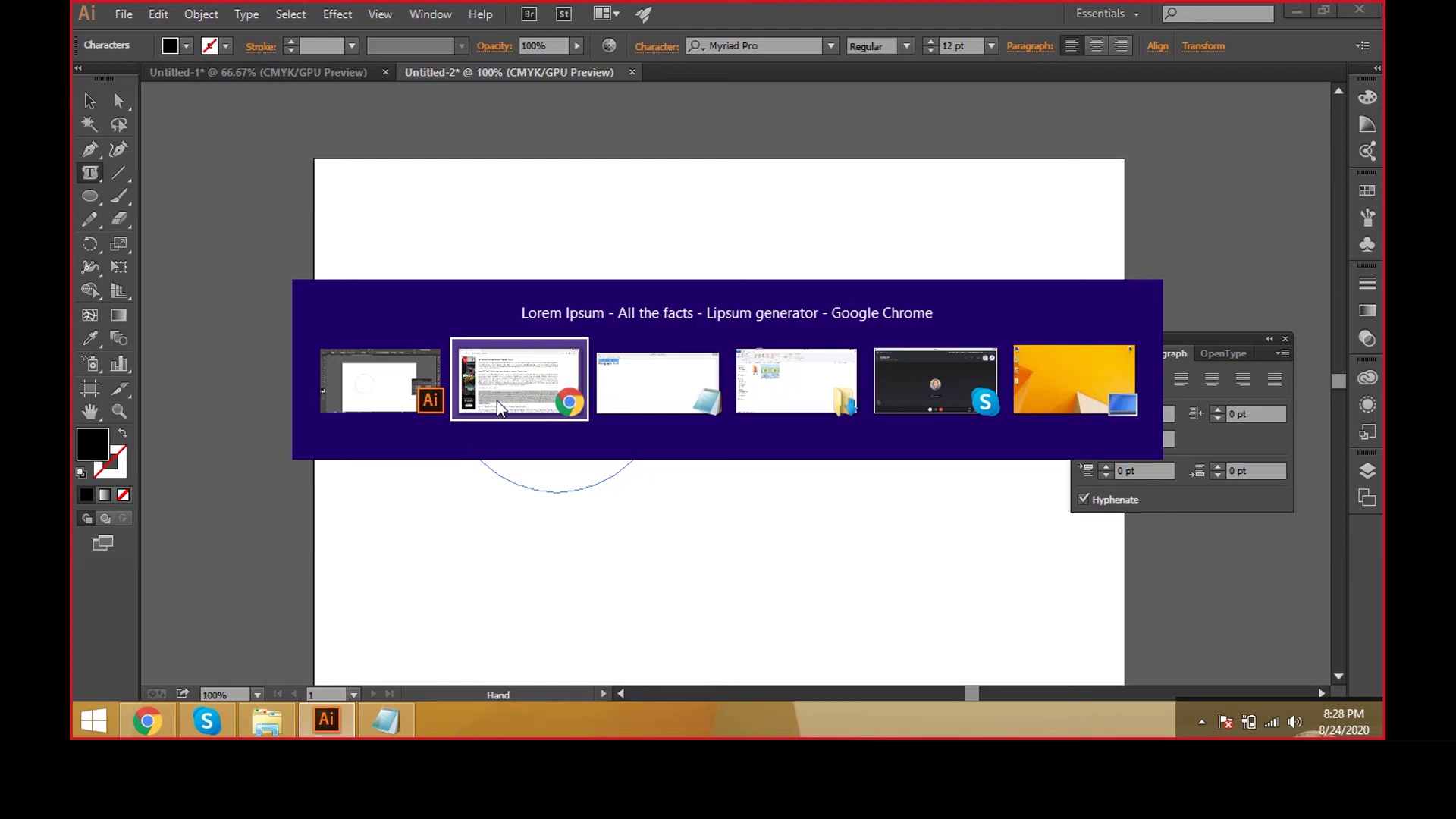
text("Lorem ipsum dolor sit amet, consectetur adipiscing elit, sed do eiusmod tempor incididunt ut labore et dolore magna aliqua. Ut enim ad minim veniam, quis nostrud exercitation ullamco laboris nisi ut aliquip ex ea commodo consequat. Duis aute irure dolor in reprehenderit in voluptate velit esse cillum dolore eu fugiat nulla pariatur. Excepteur sint occaecat cupidatat non proident, sunt in culpa qui officia deserunt mollit anim id est laborum.")
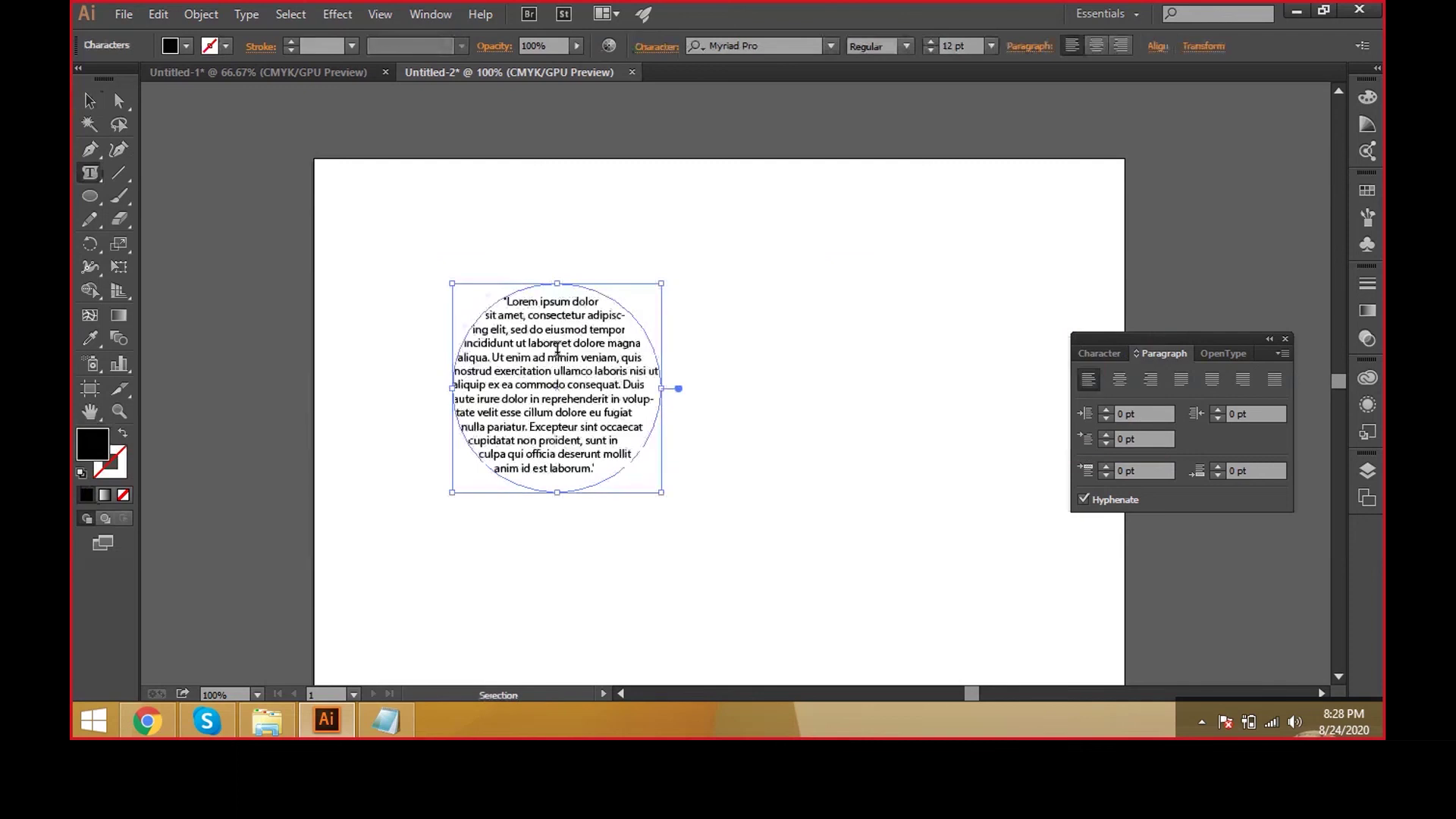
- Move the circular text block near the artboard's upper-left corner and deselect it
key(ctrl+a)
click(91, 104)
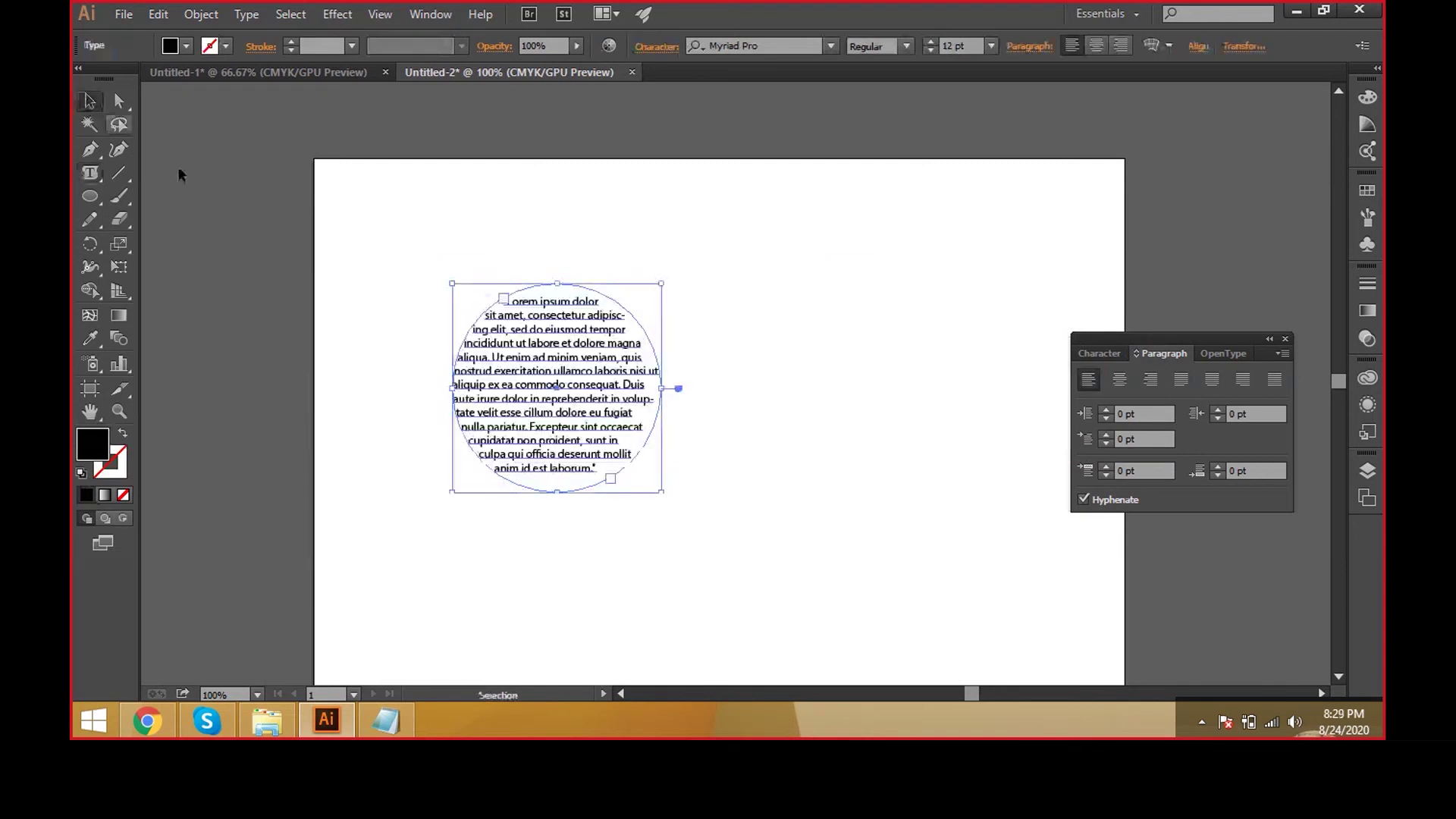
click(738, 487)
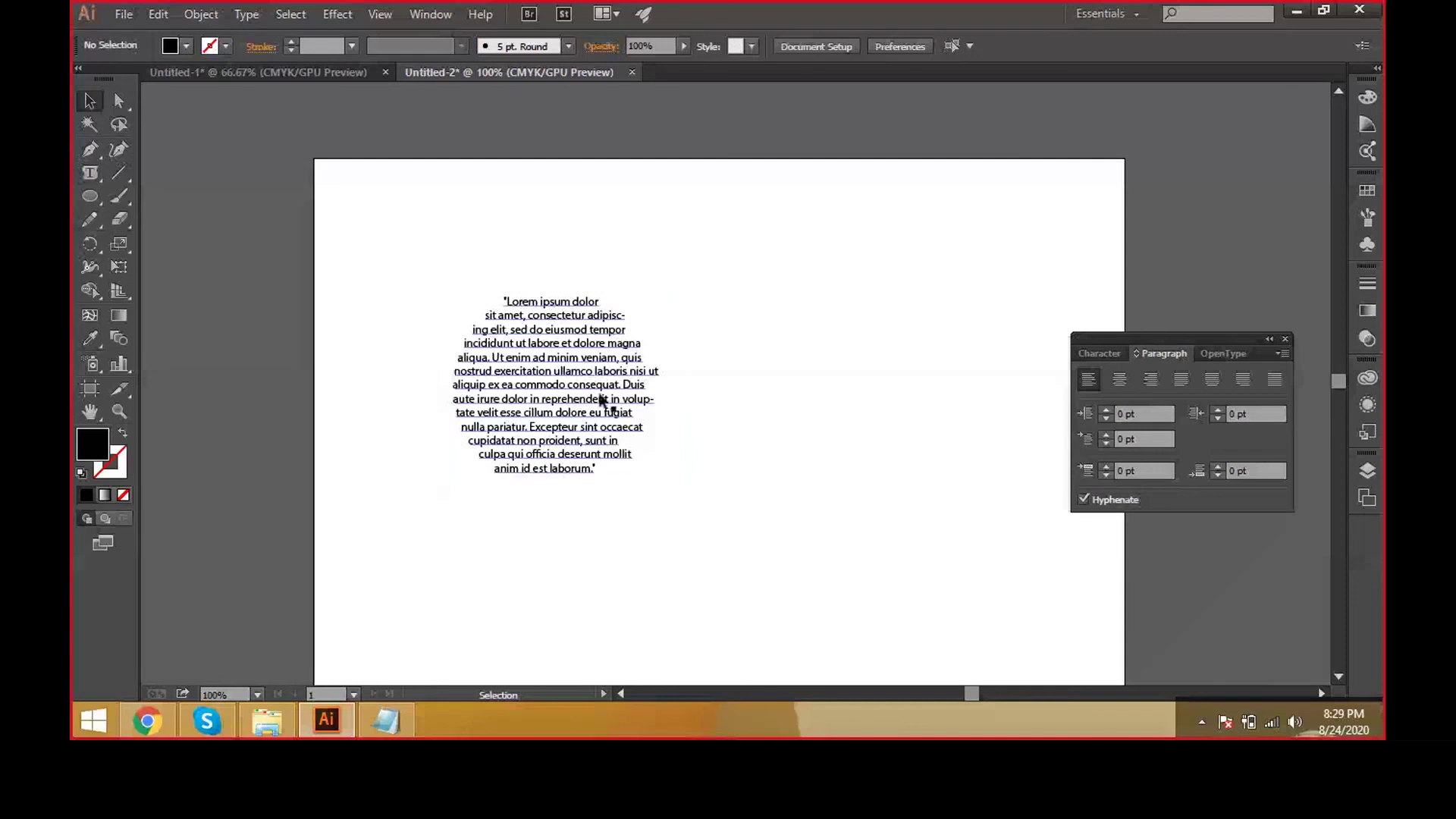
drag(602, 399, 505, 326)
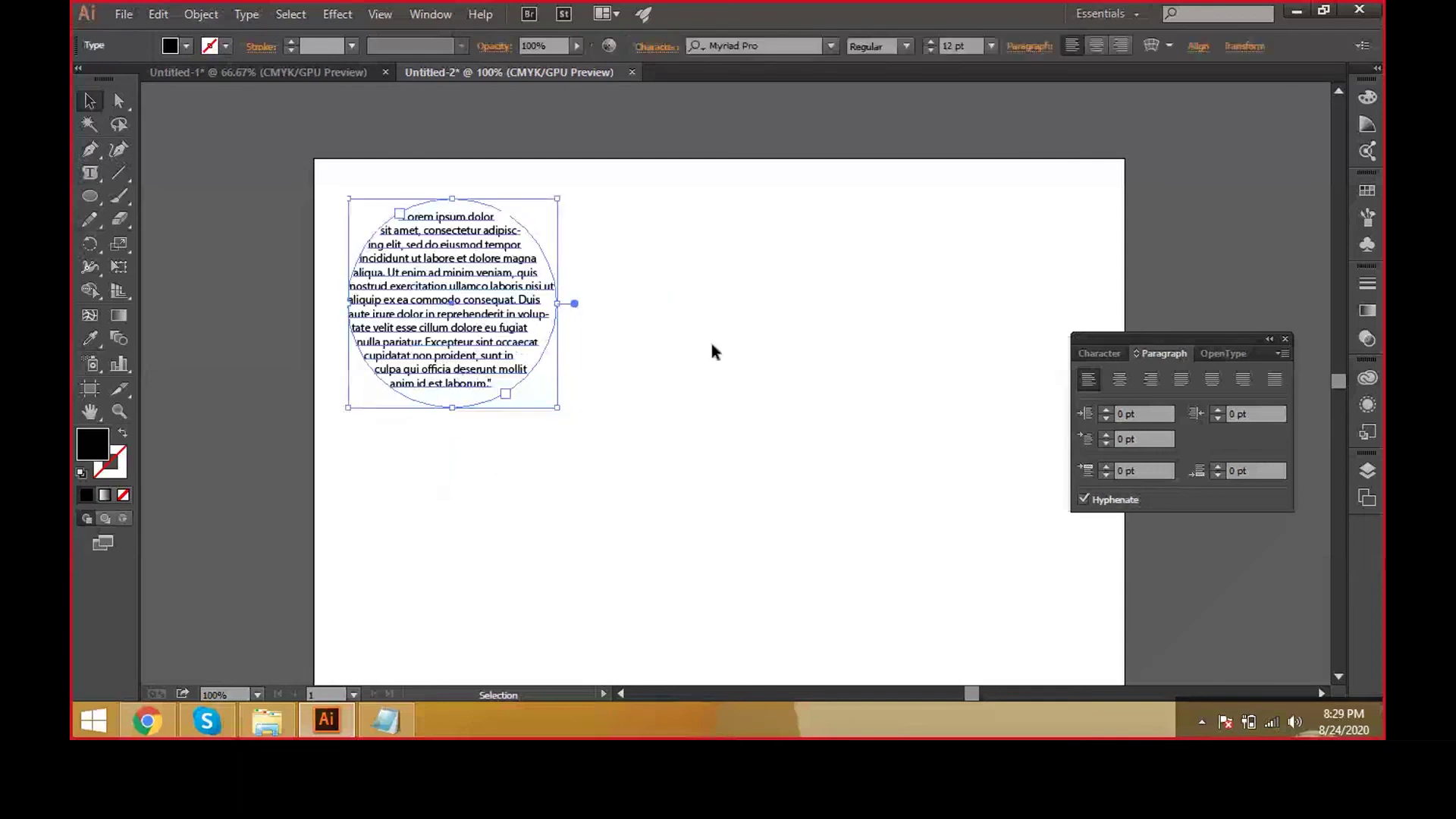
click(825, 503)
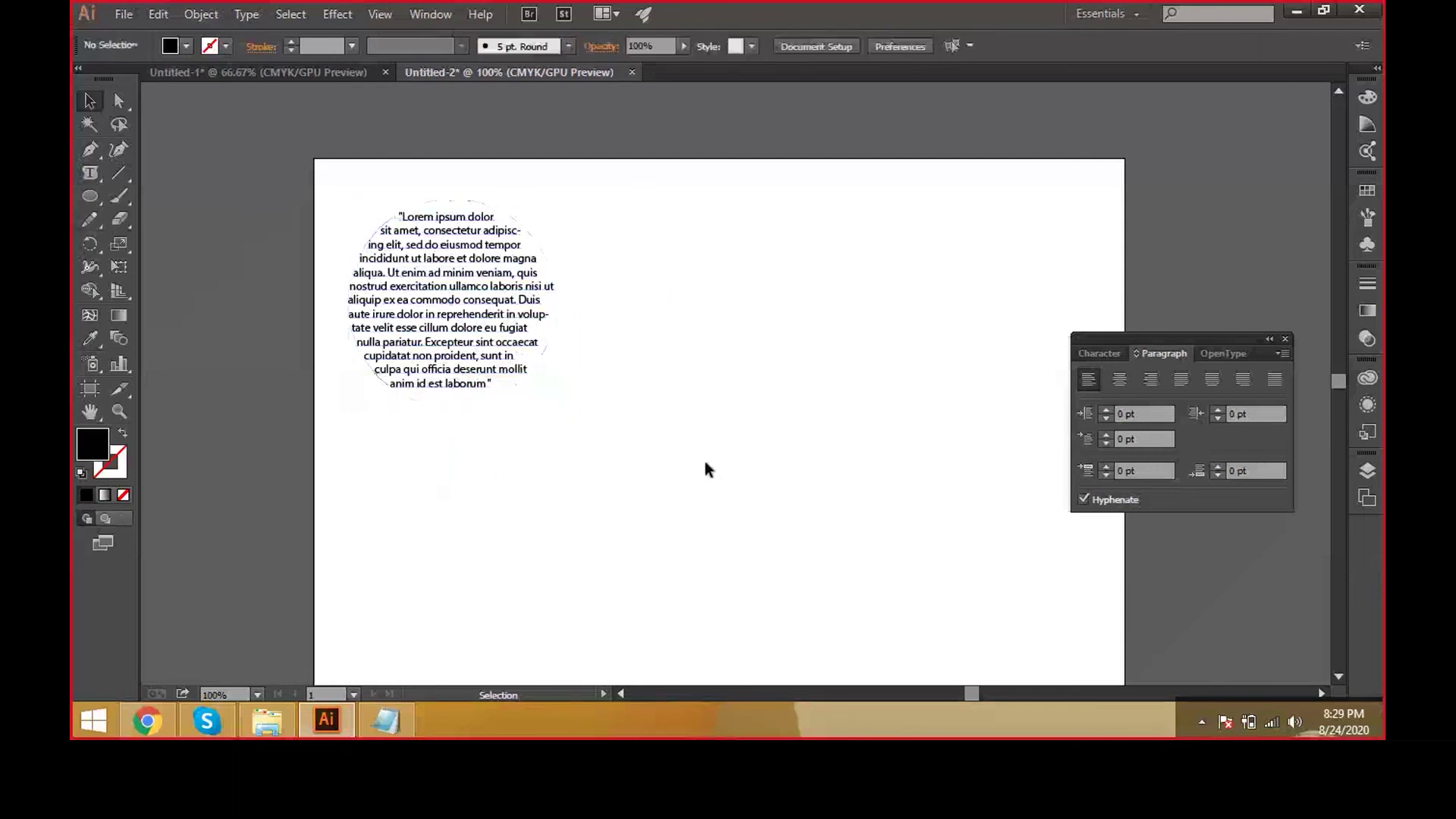
- Draw an open S-shaped path below the circular text with the Pen tool, giving it no fill and a black stroke
click(90, 149)
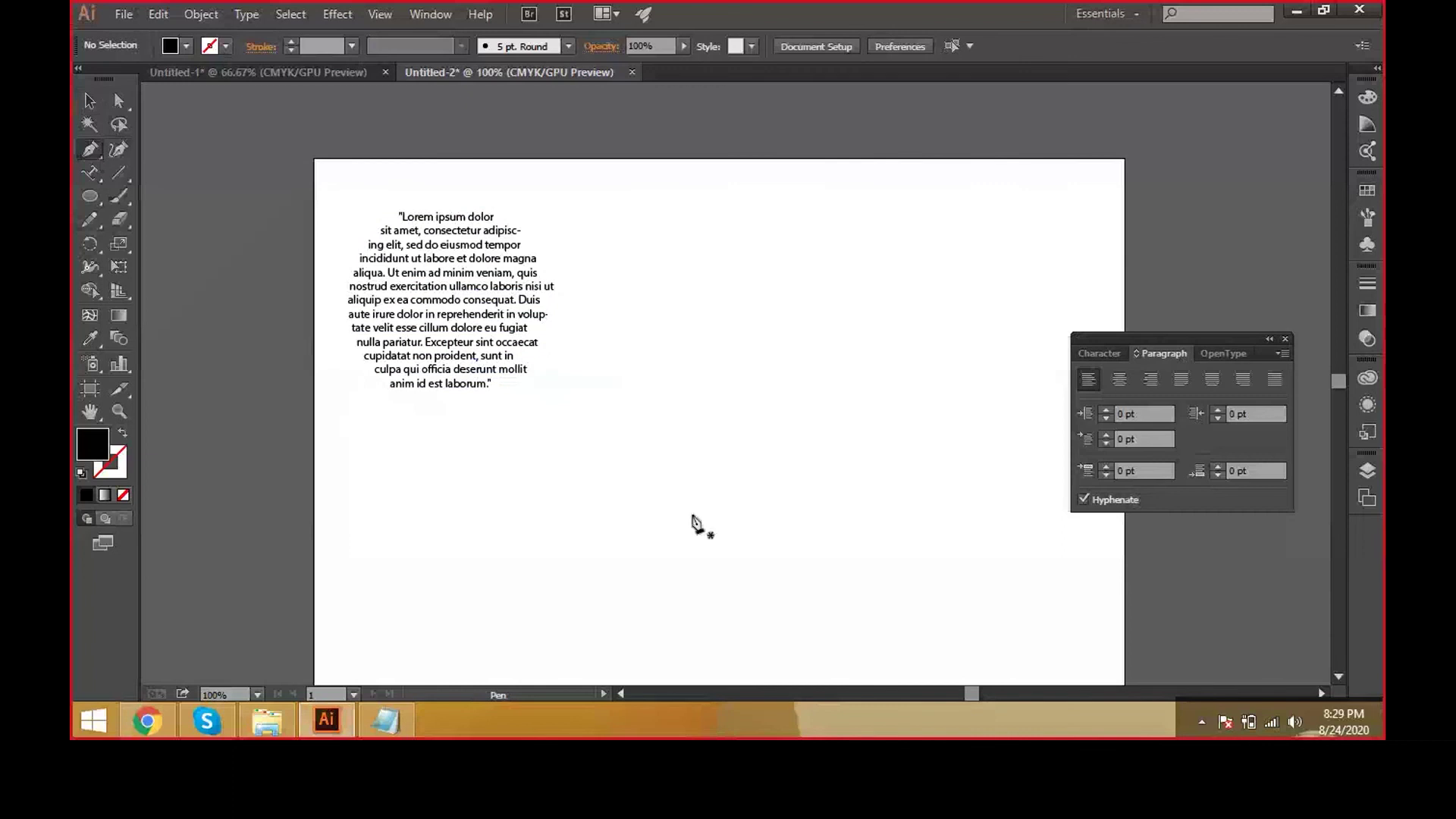
click(445, 476)
drag(686, 490, 810, 583)
click(903, 402)
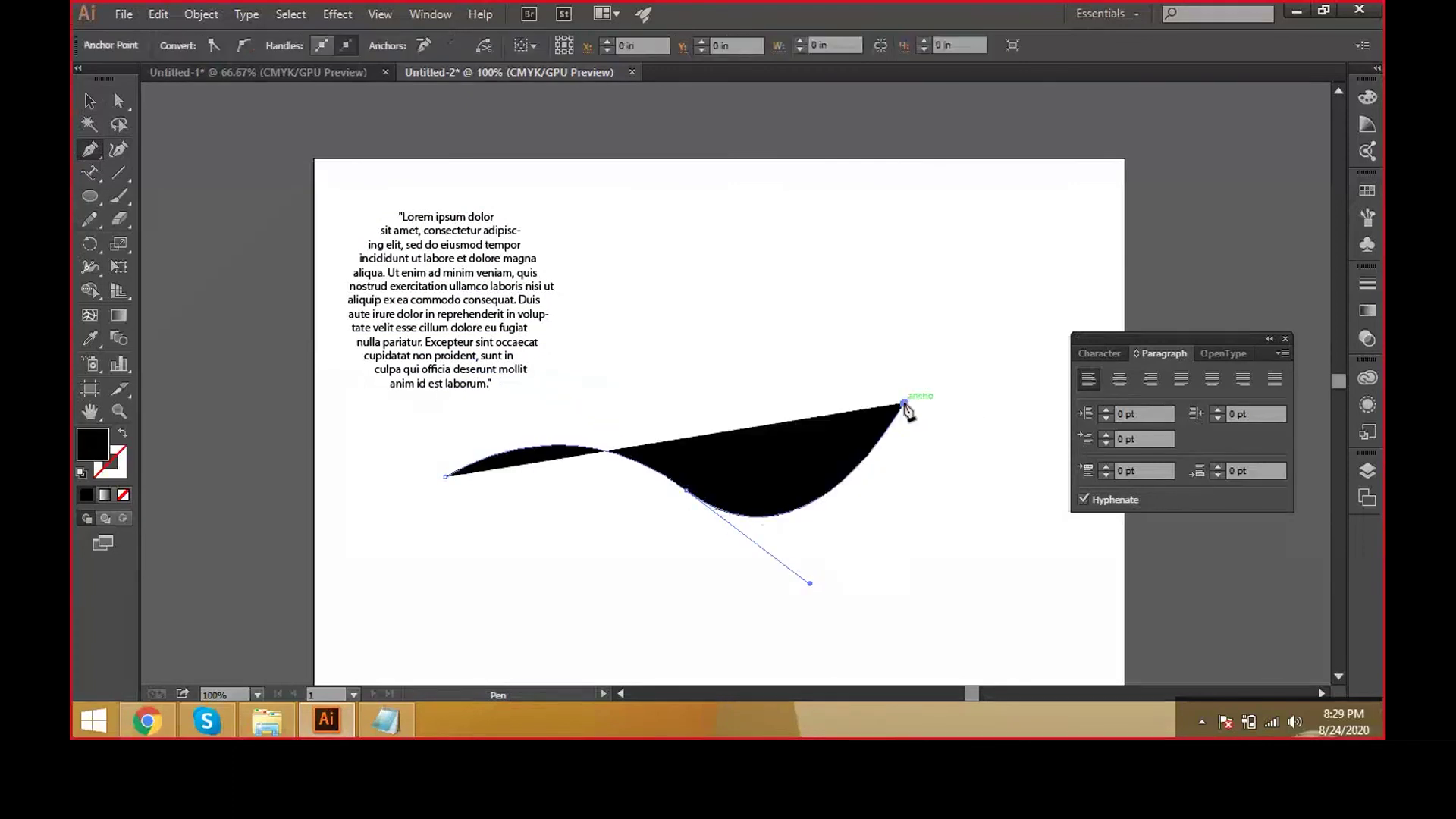
drag(903, 402, 826, 478)
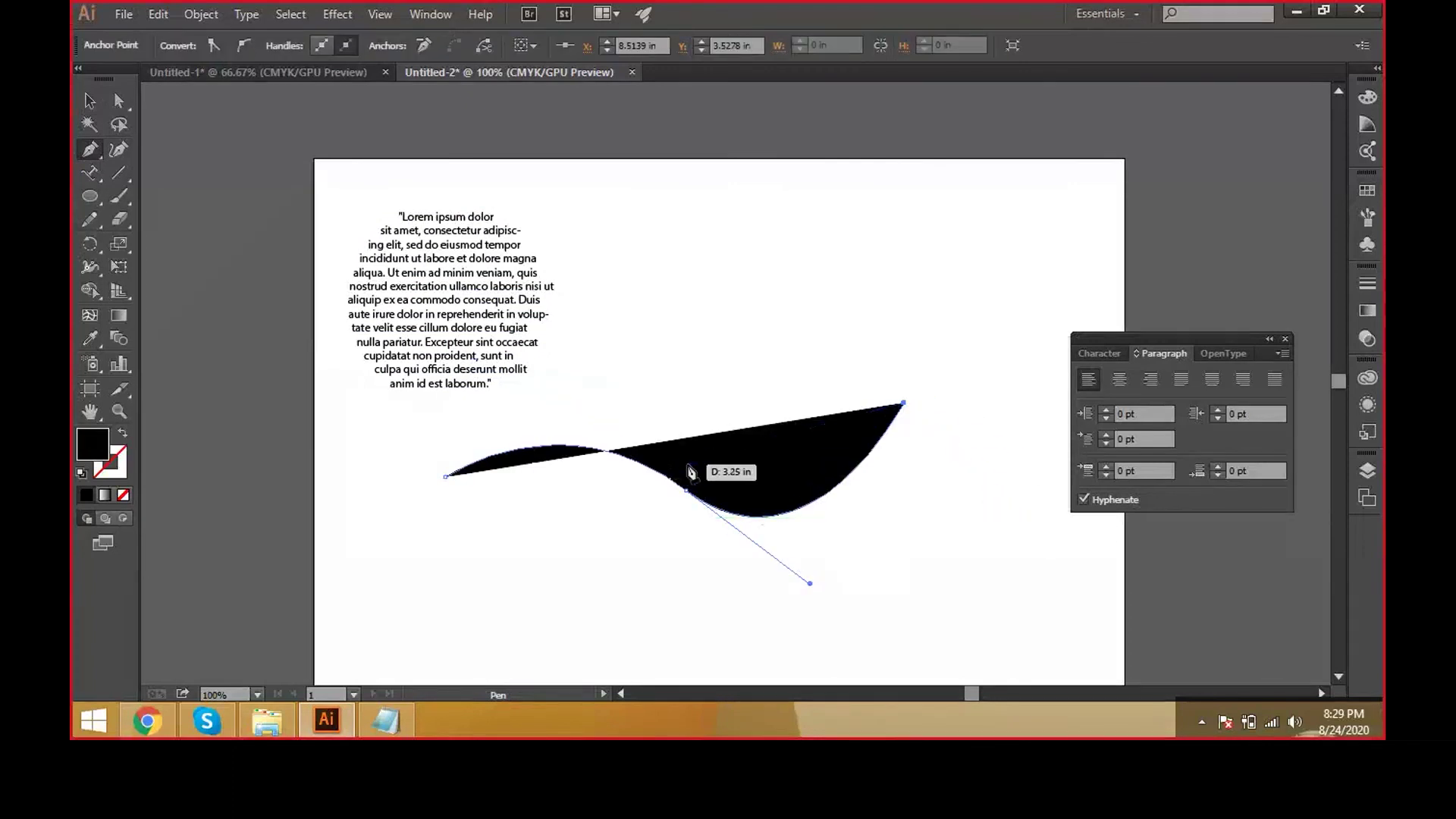
click(123, 496)
click(120, 475)
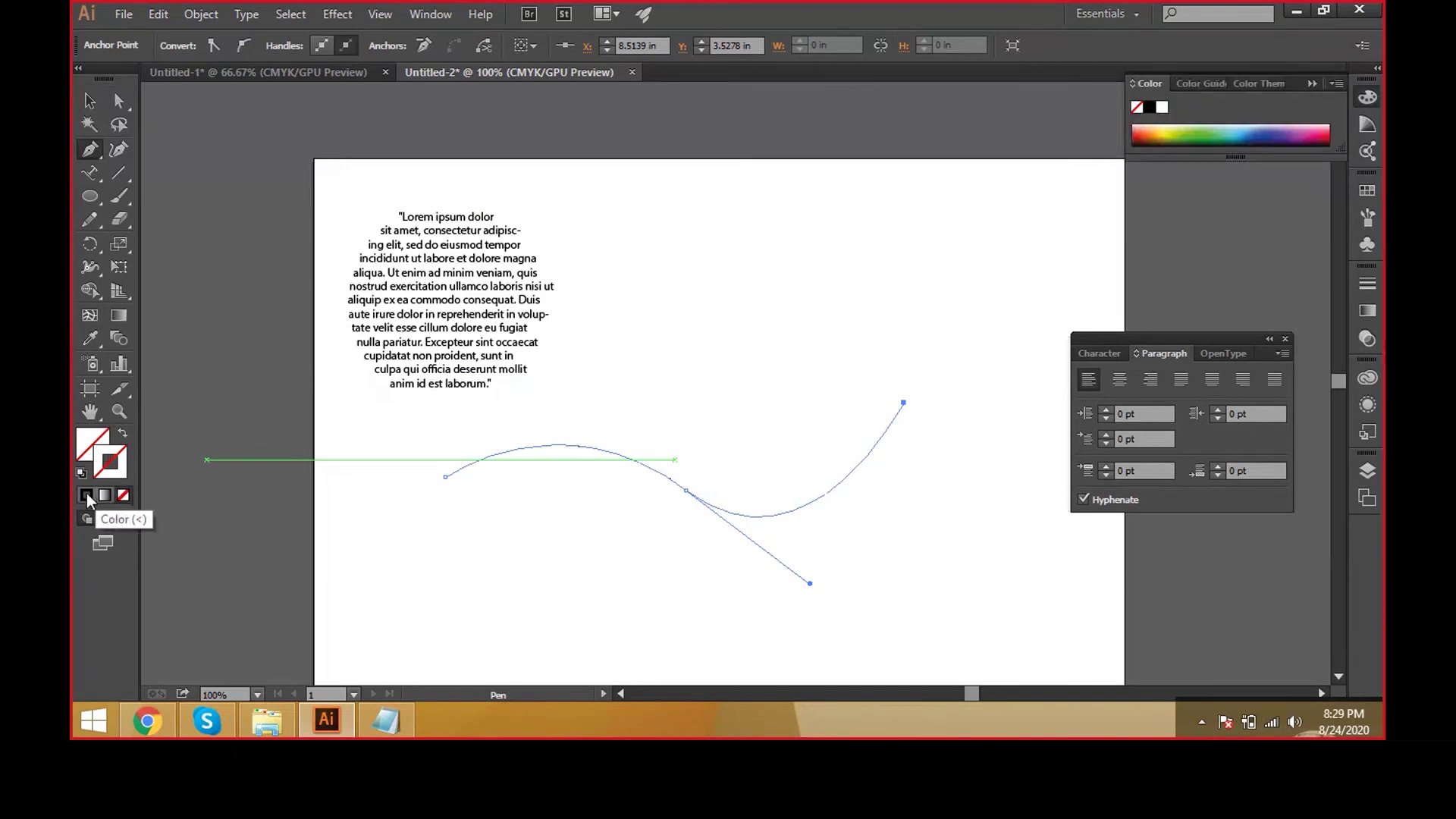
click(87, 495)
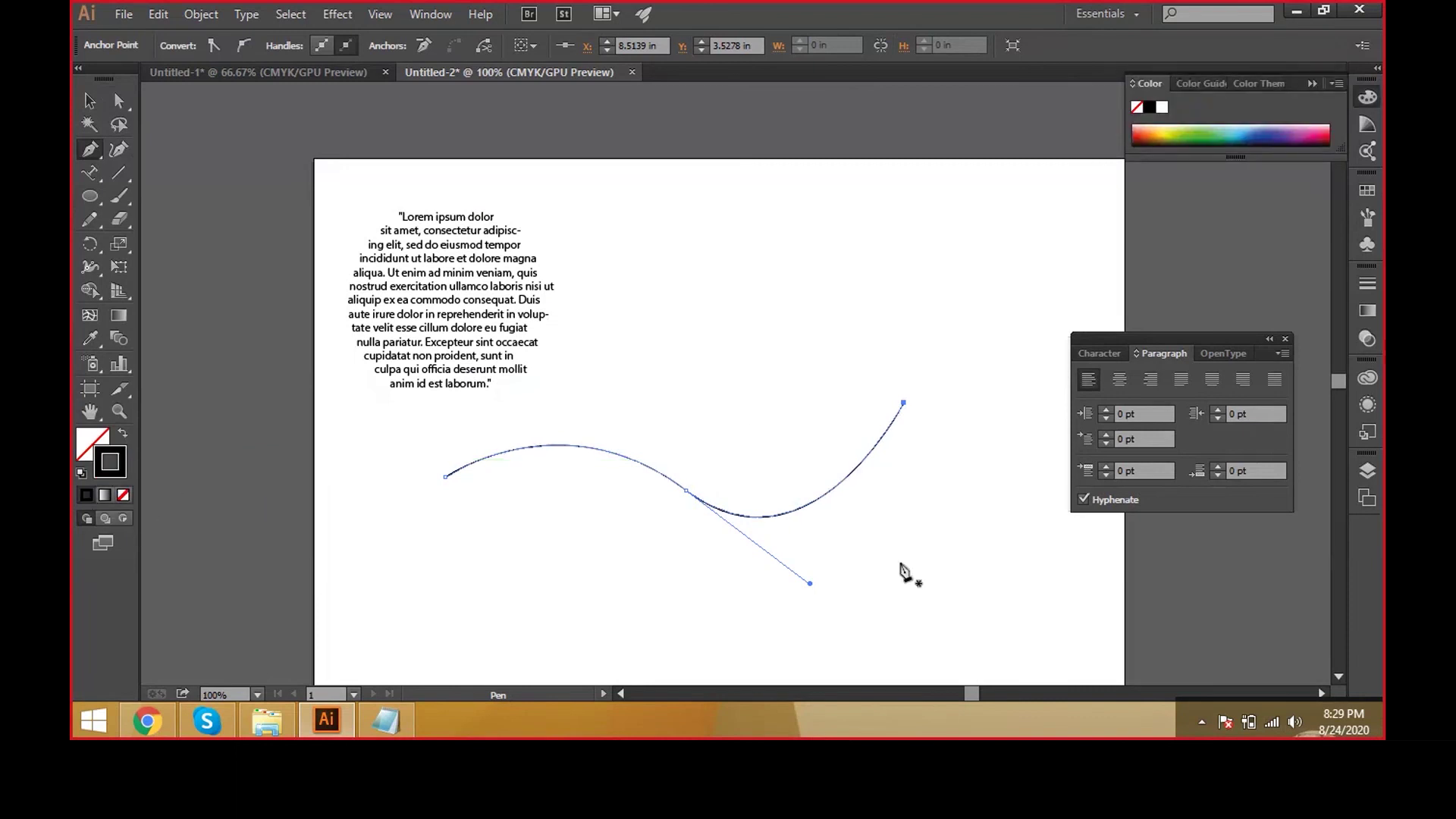
- Flatten the wavy path by shortening its middle anchor's handle and lowering its right end point, and deselect it
key(v)
key(a)
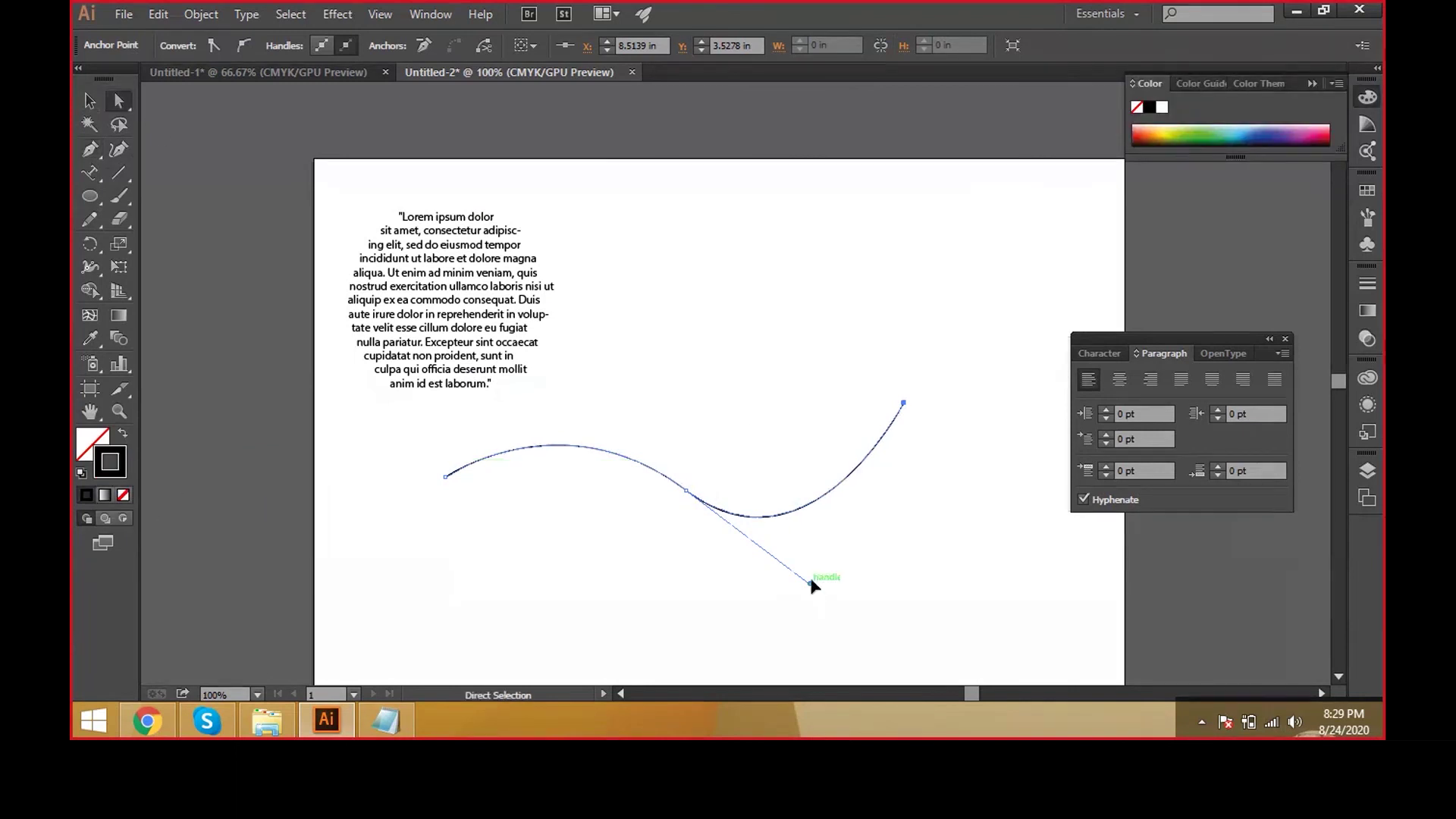
drag(810, 583, 816, 525)
drag(903, 402, 903, 429)
drag(816, 523, 780, 539)
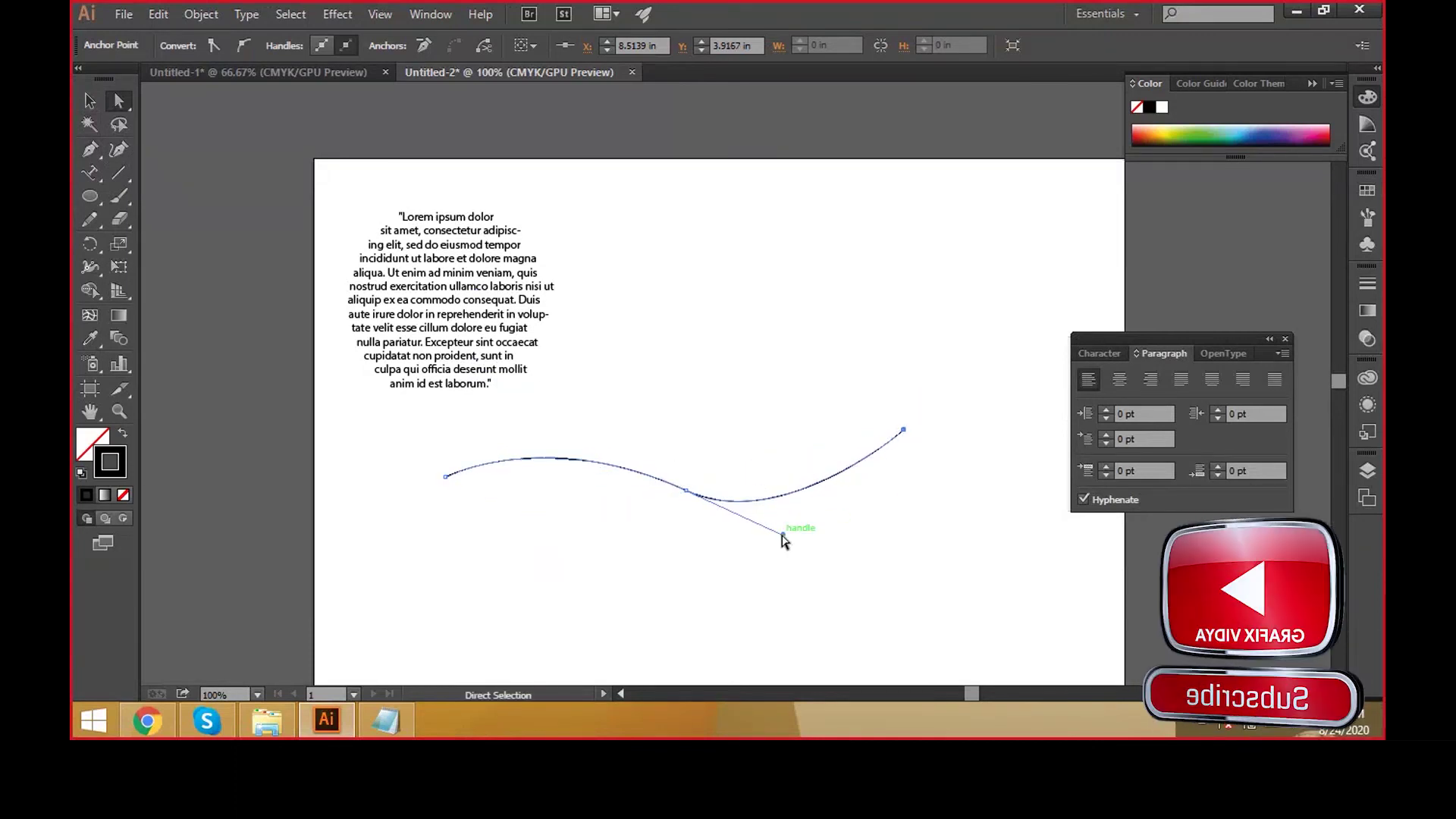
click(864, 559)
- Set the text "Hello Good morning" along the curved path with the Type on a Path tool
drag(95, 174, 178, 216)
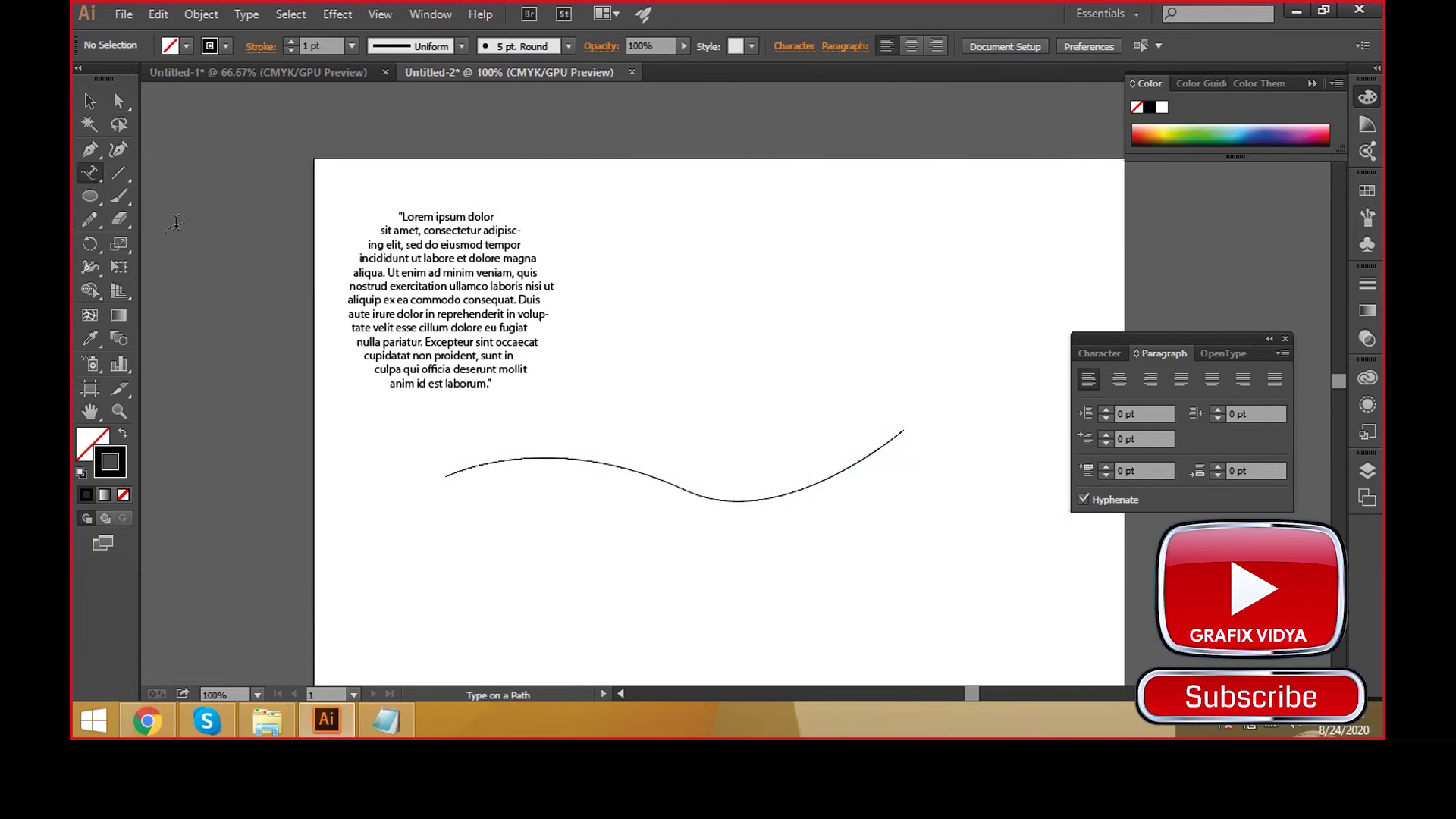
click(456, 471)
text(Hel)
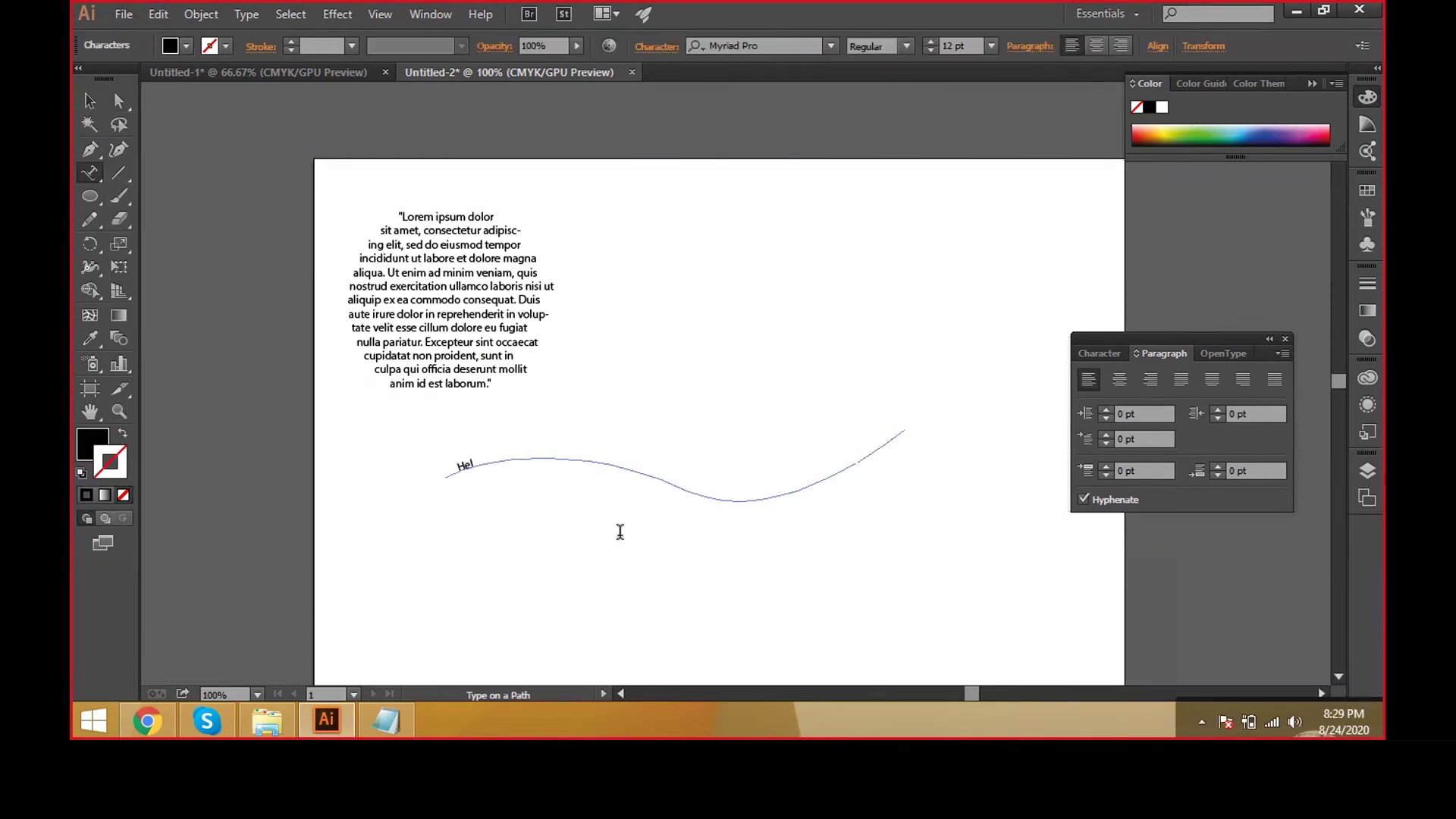
text(lo Good morninga)
key(BackSpace)
- Enlarge the whole "Hello Good morning" path text to 46 pt
drag(550, 461, 453, 471)
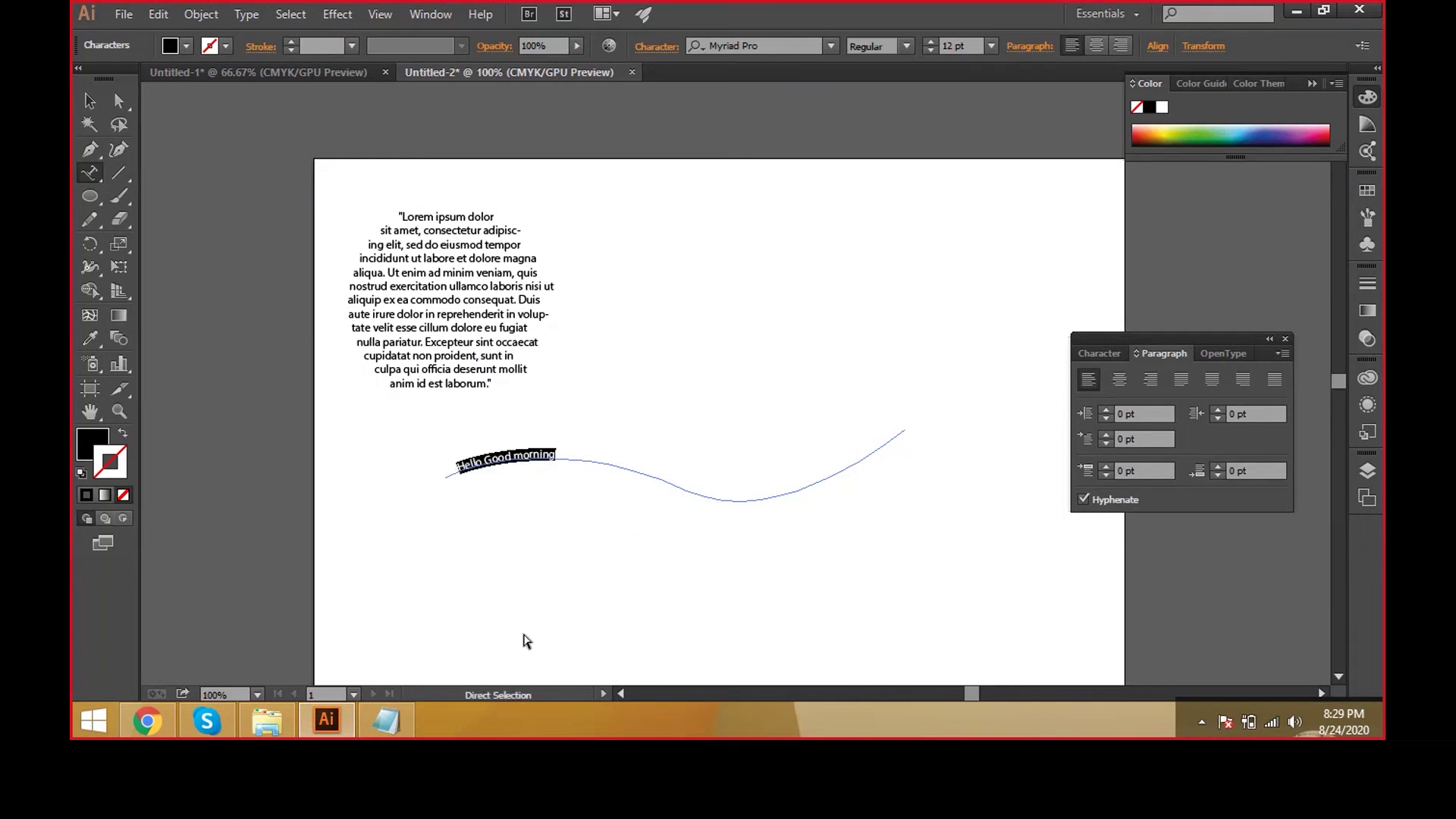
key(ctrl+shift+period)
key(ctrl+shift+period)
key(ctrl+shift+period)
key(ctrl+shift+period)
key(ctrl+shift+period)
key(ctrl+shift+period)
key(ctrl+shift+period)
key(ctrl+shift+period)
key(ctrl+shift+period)
key(ctrl+shift+period)
key(ctrl+shift+period)
key(ctrl+shift+period)
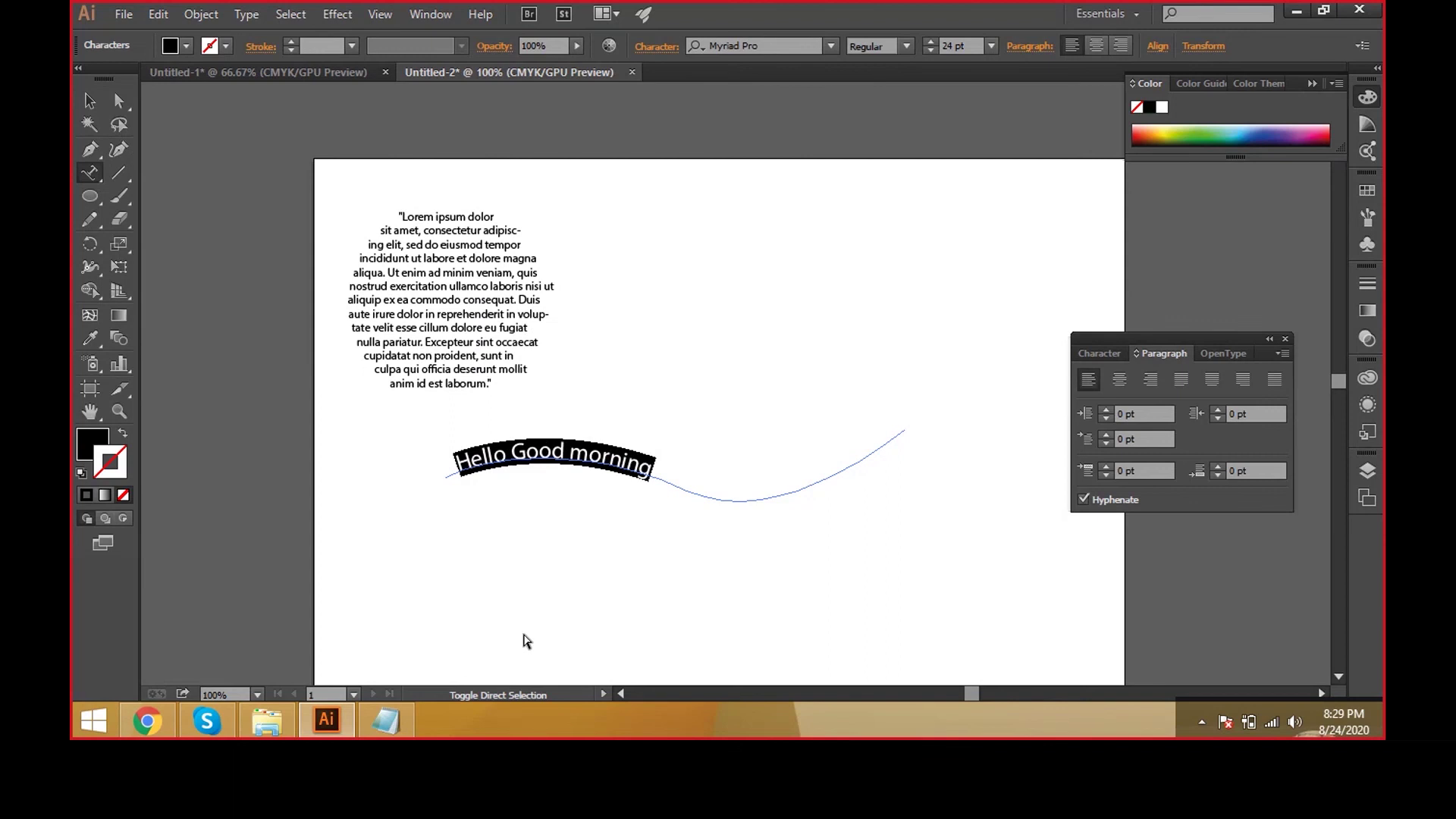
key(ctrl+shift+period)
key(ctrl+shift+period)
key(ctrl+shift+period)
key(ctrl+shift+period)
key(ctrl+shift+period)
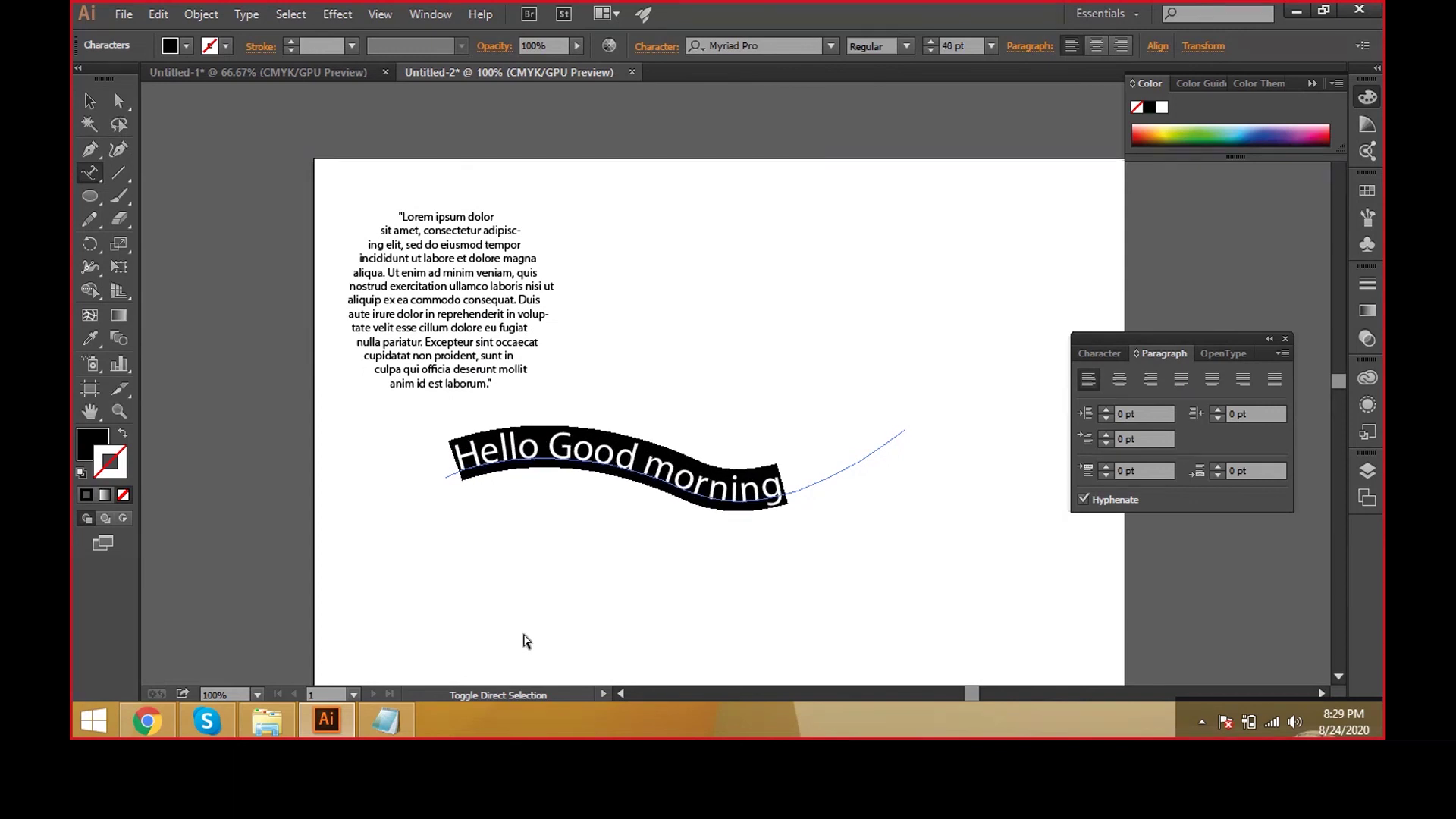
click(507, 449)
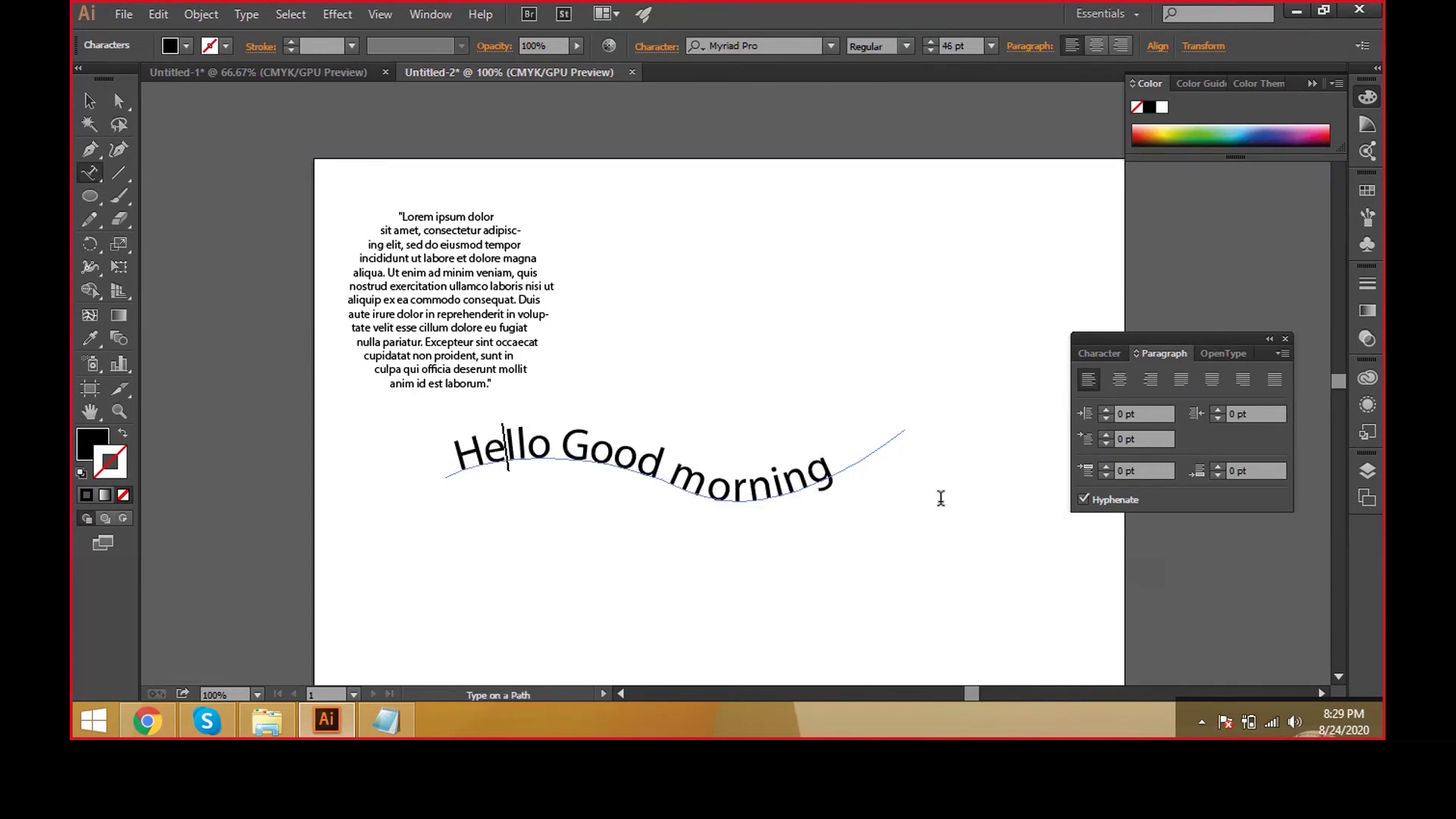
click(828, 466)
- Move the curved text up beside the circular text block, and shift the circular block slightly up and left
click(89, 102)
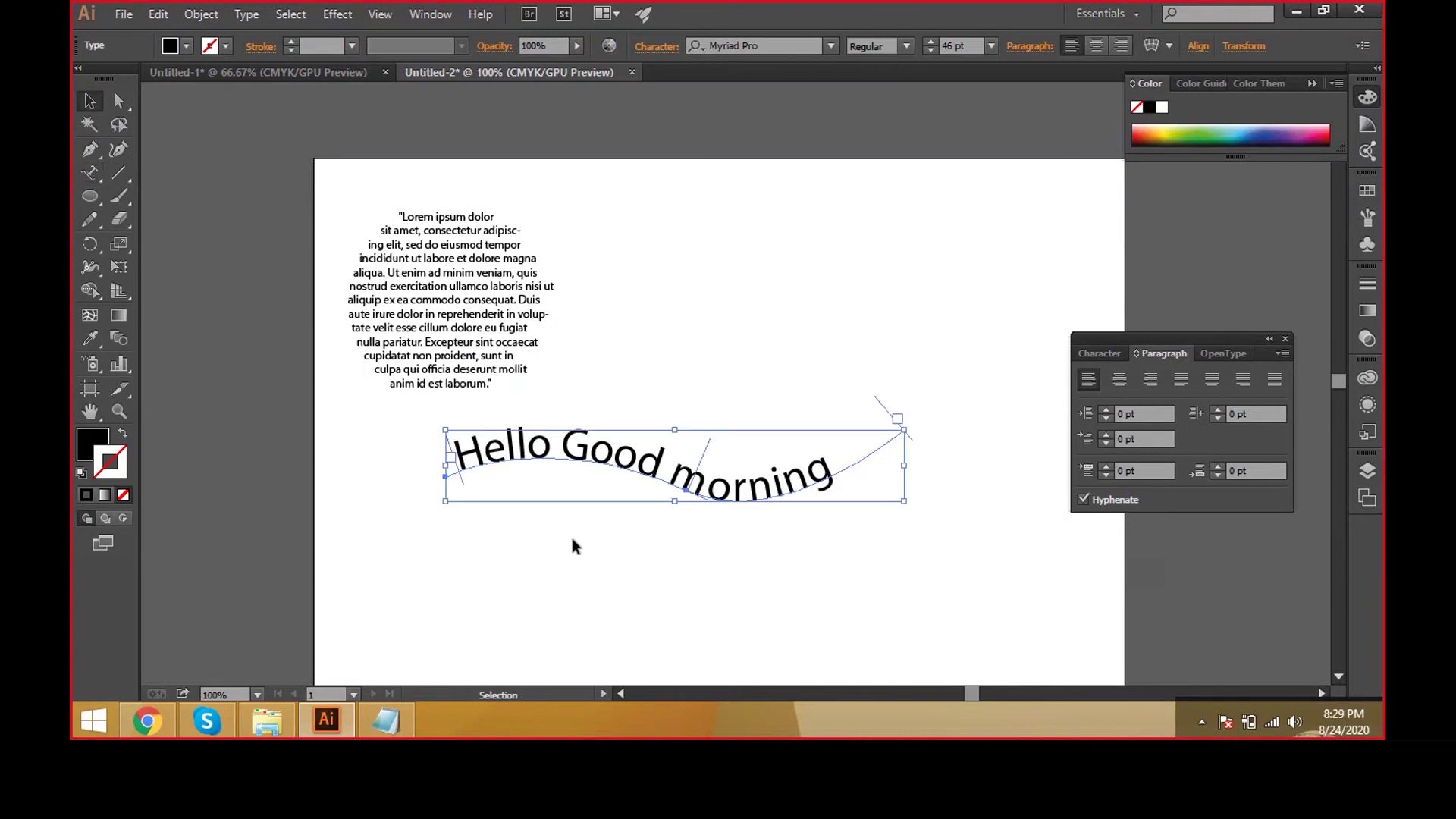
drag(636, 477, 759, 308)
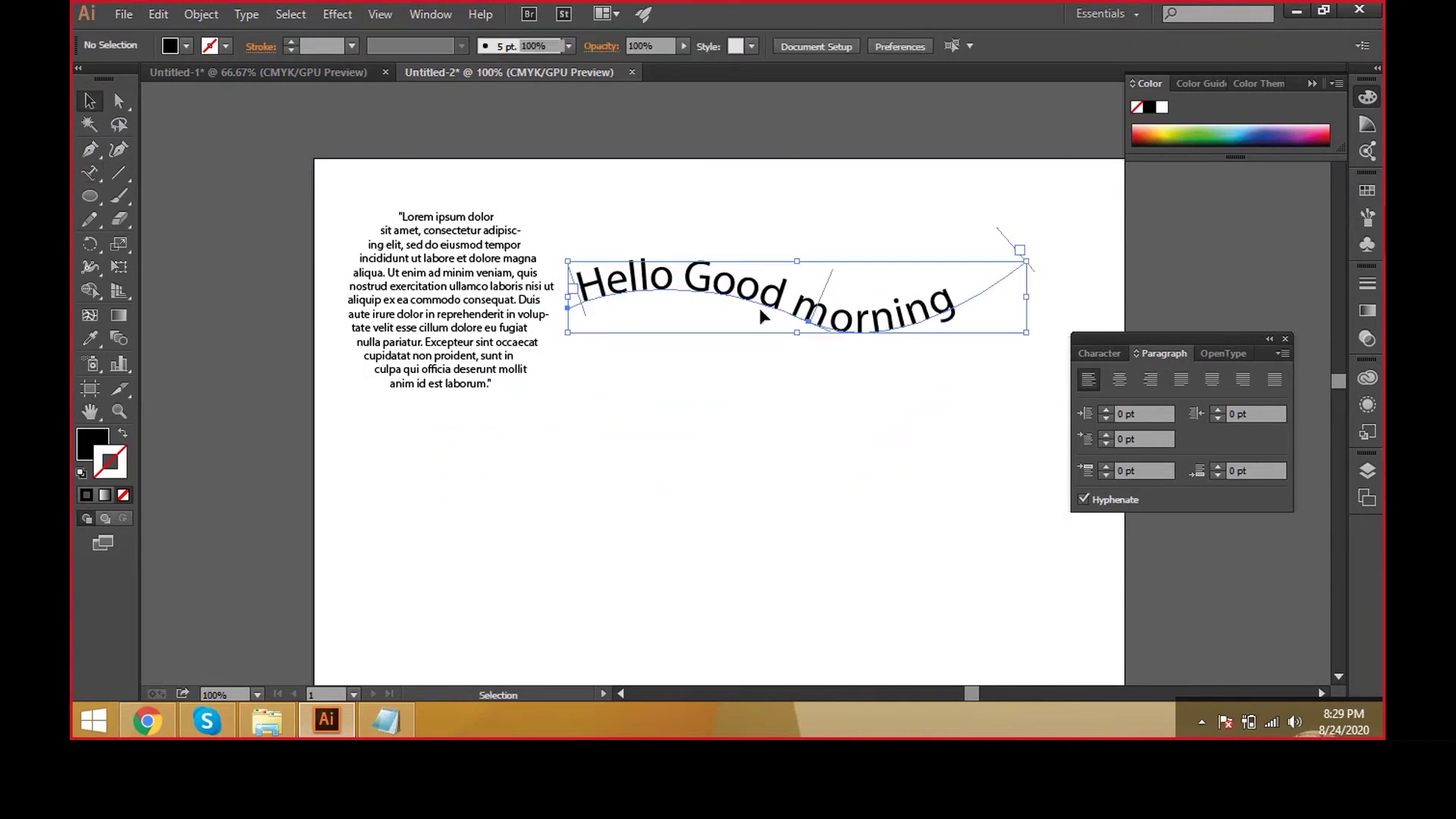
click(508, 327)
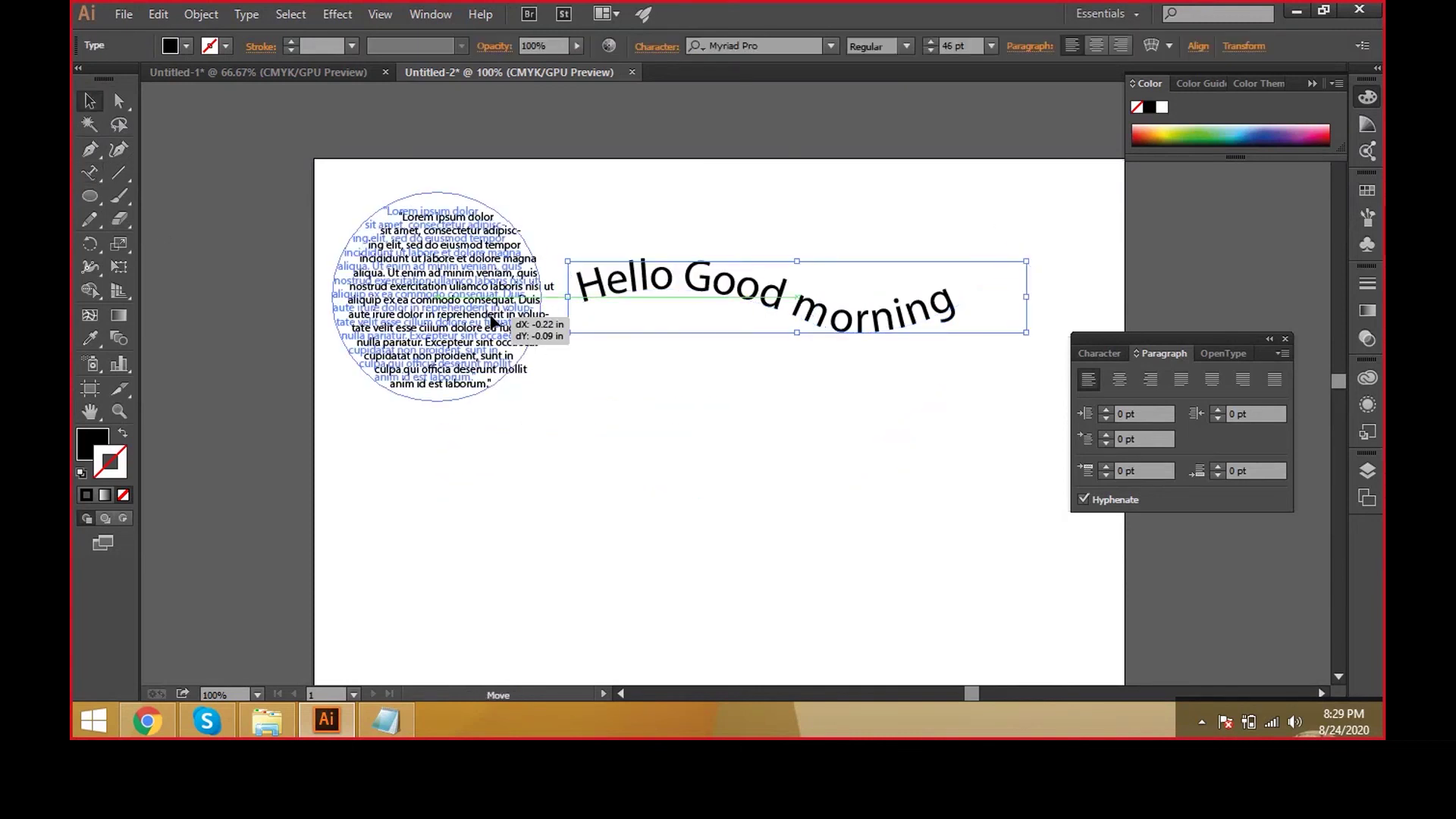
click(530, 399)
- Examine the justified Lorem Ipsum paragraph block in the Untitled-1 document
click(311, 77)
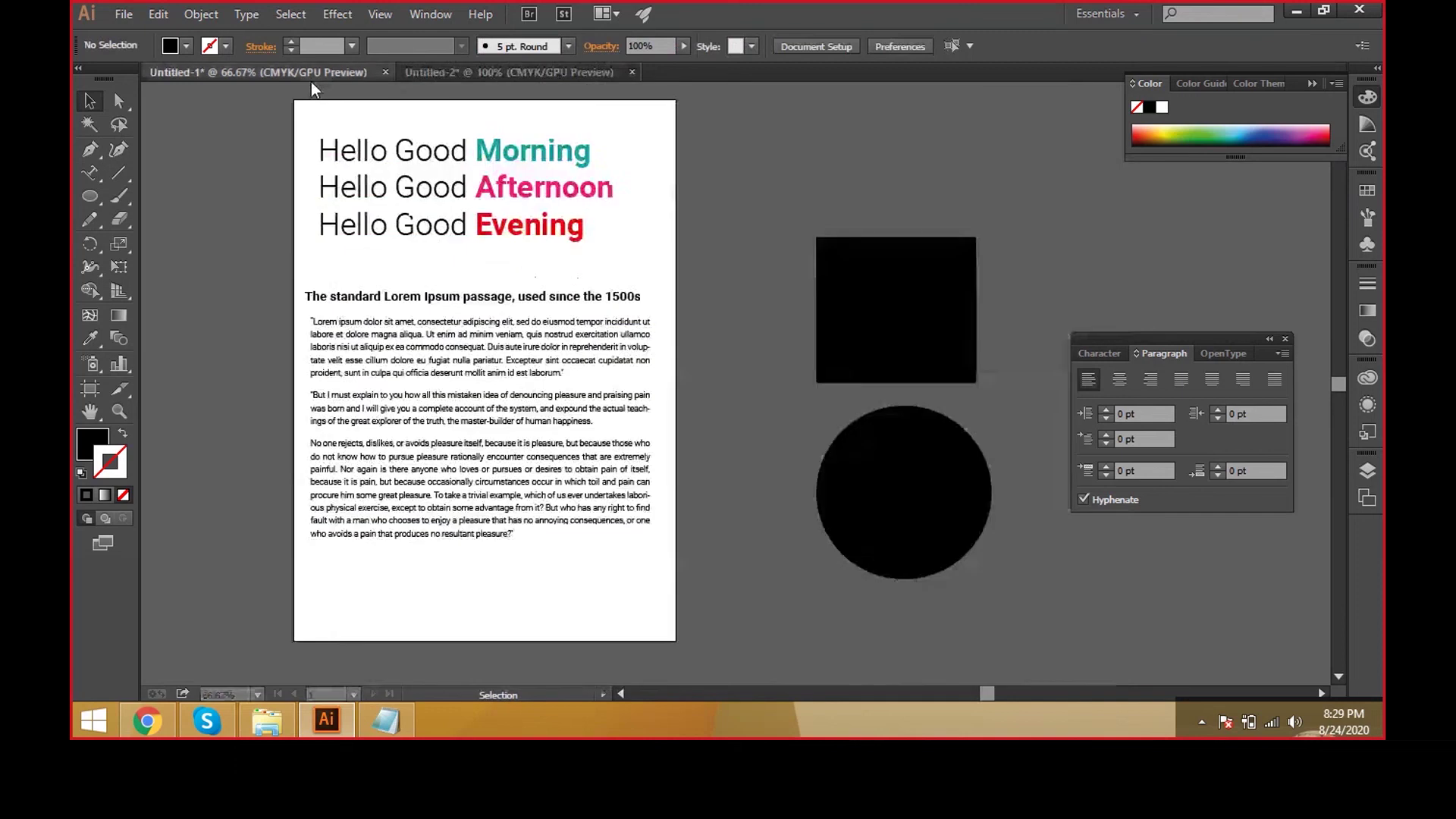
click(316, 351)
scroll(317, 355, up, 1)
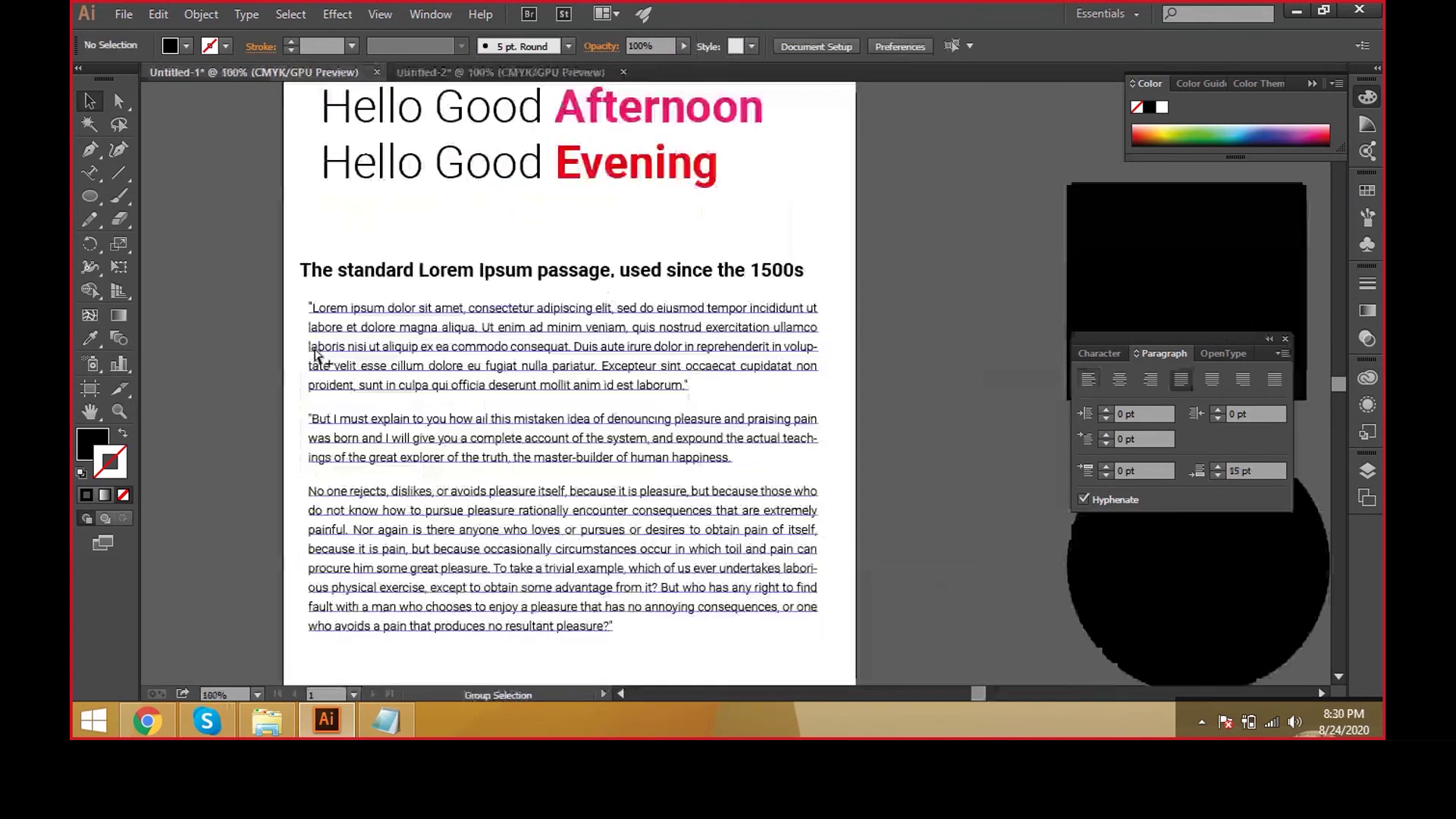
click(385, 496)
- Add the word "Hello" as vertical type below the curved text in the Untitled-2 document
click(89, 173)
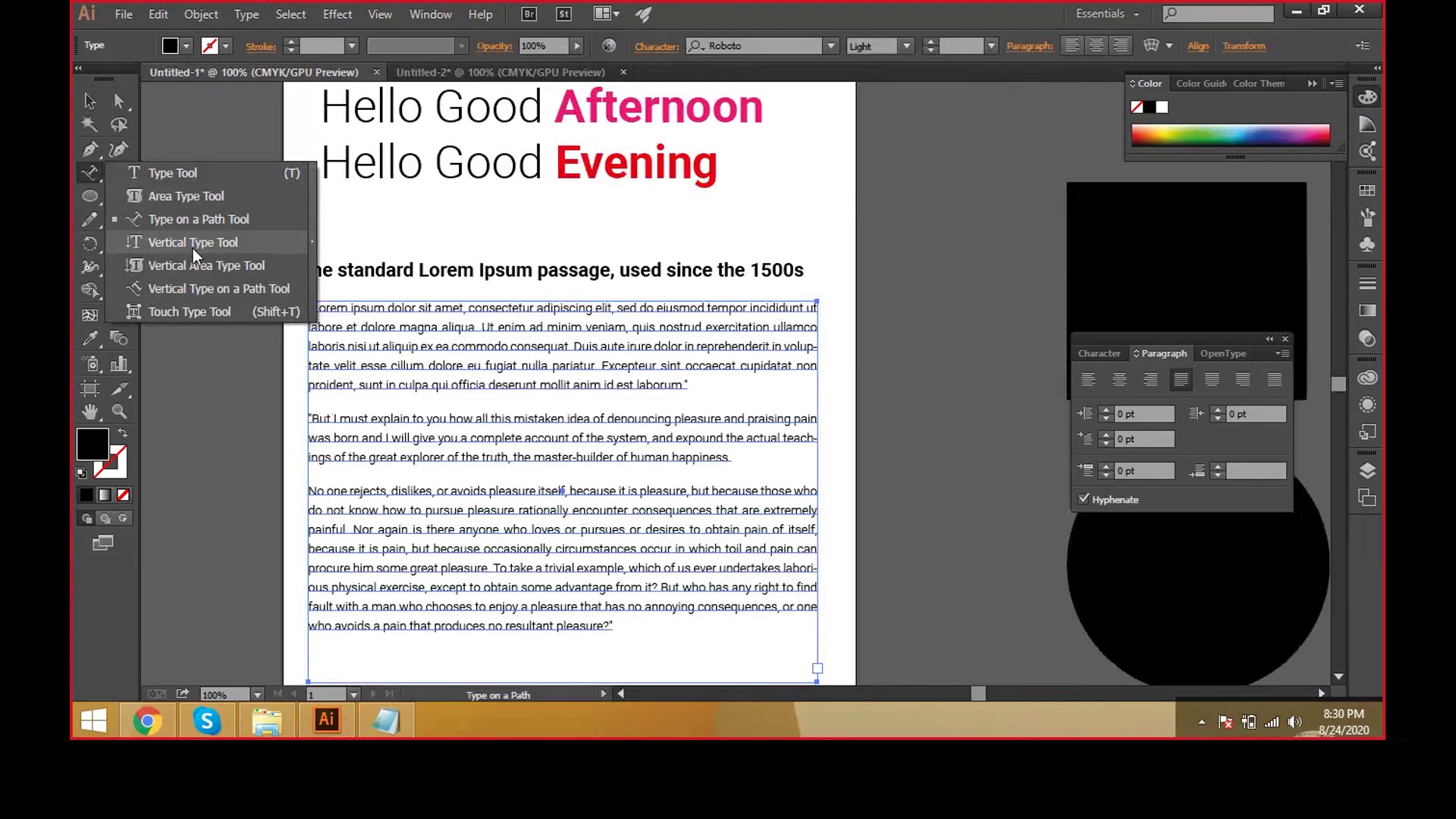
click(193, 247)
click(474, 74)
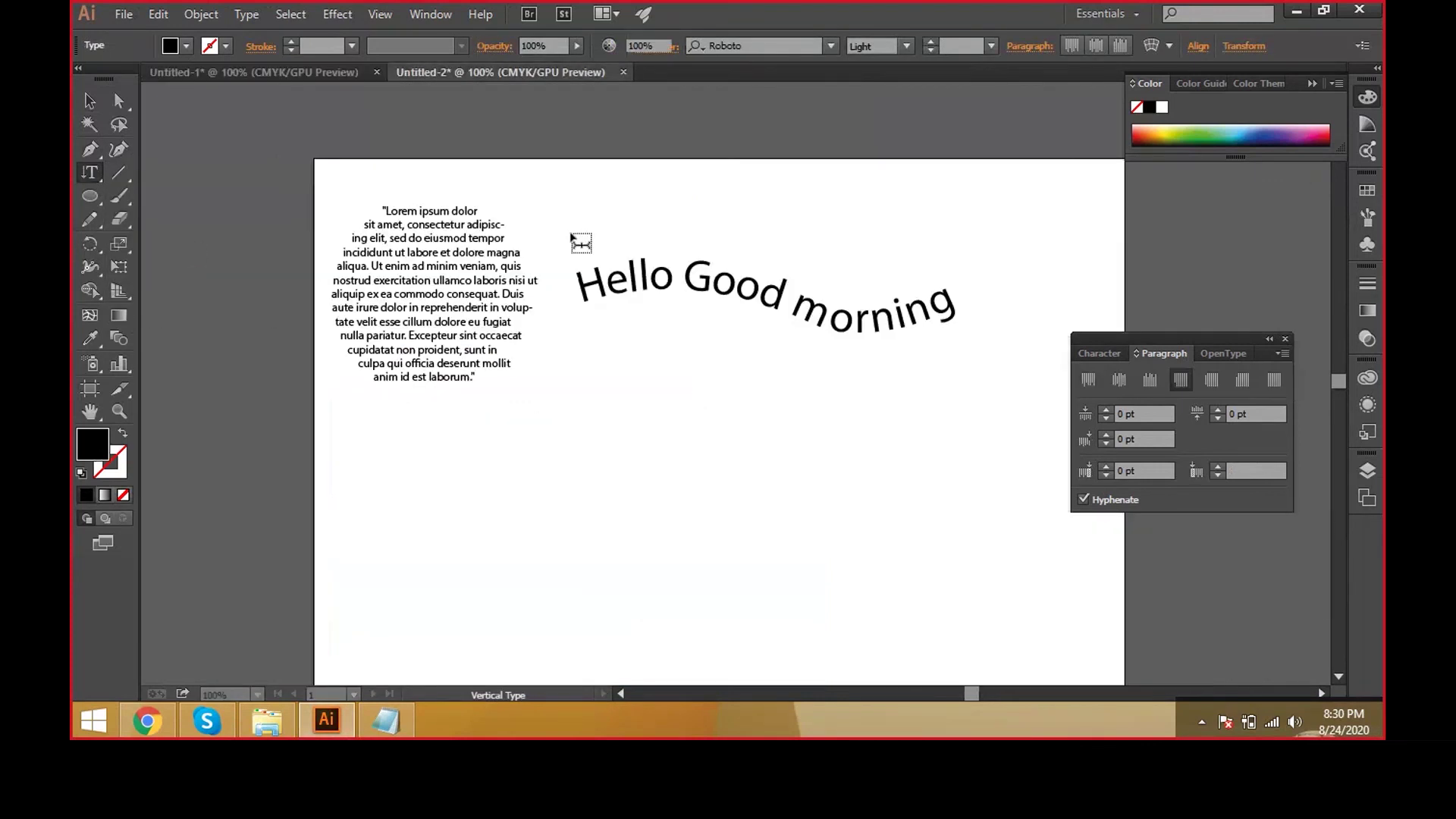
click(573, 438)
text(Hello)
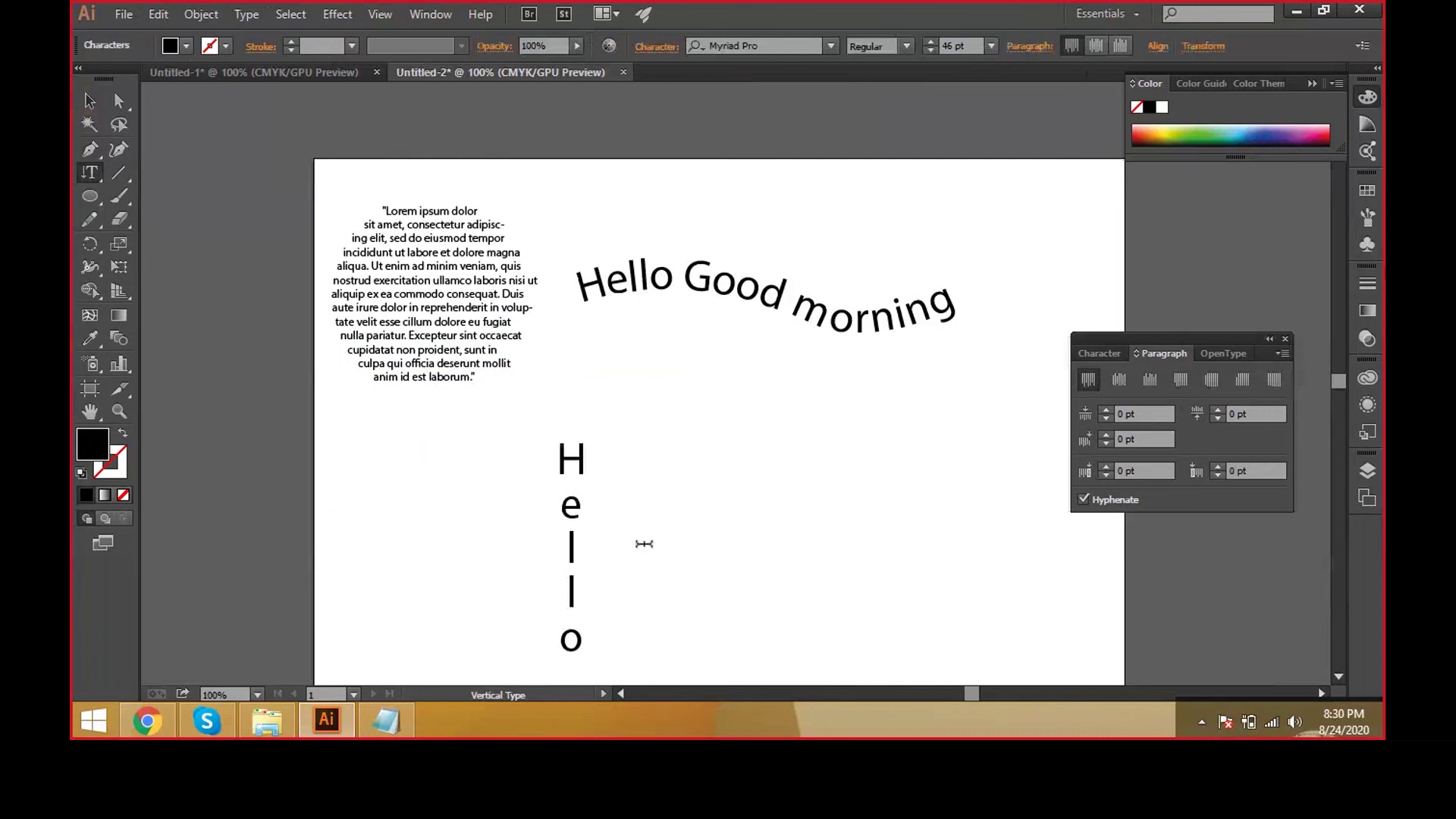
scroll(596, 391, down, 3)
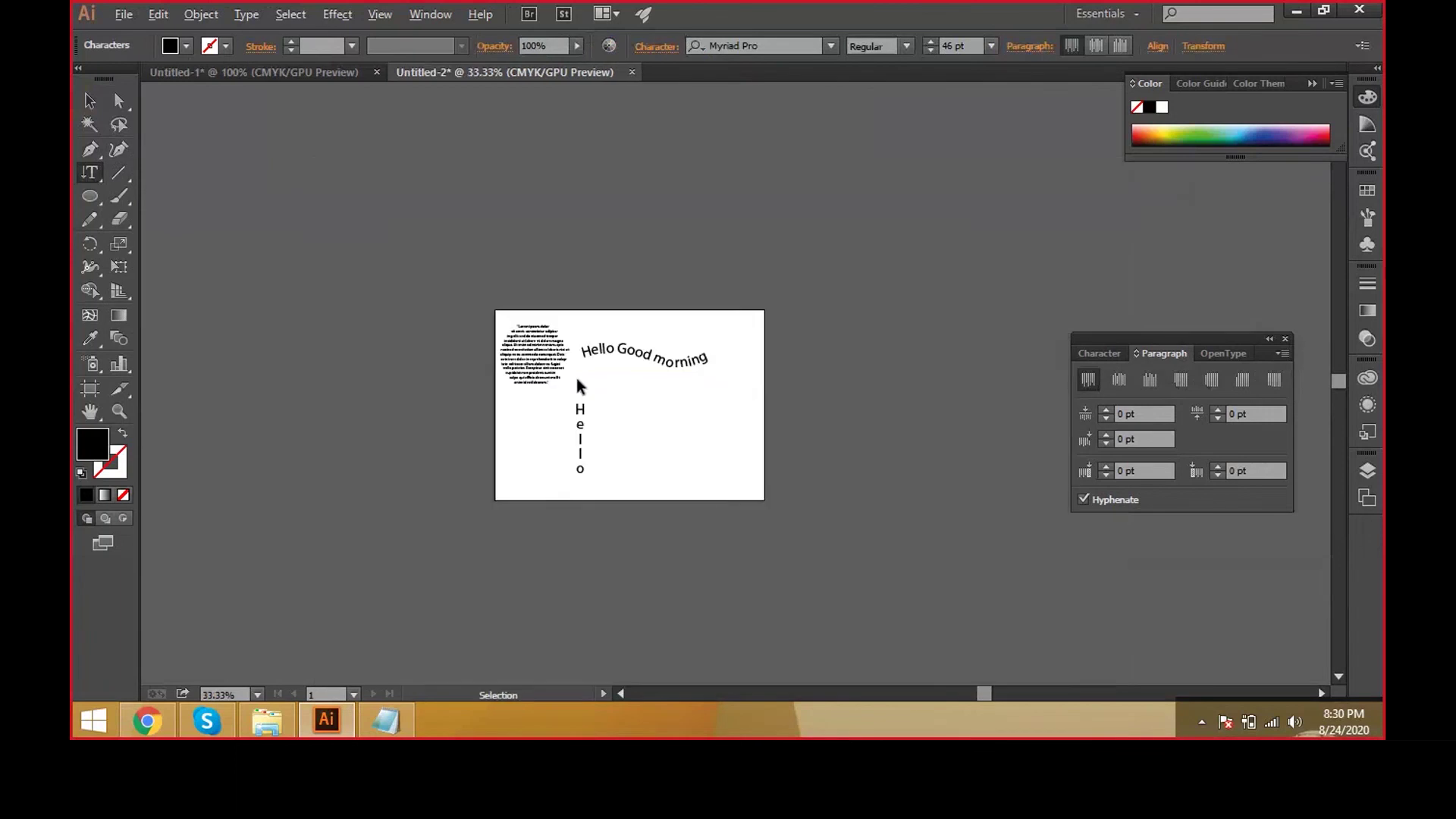
scroll(579, 383, up, 2)
key(Escape)
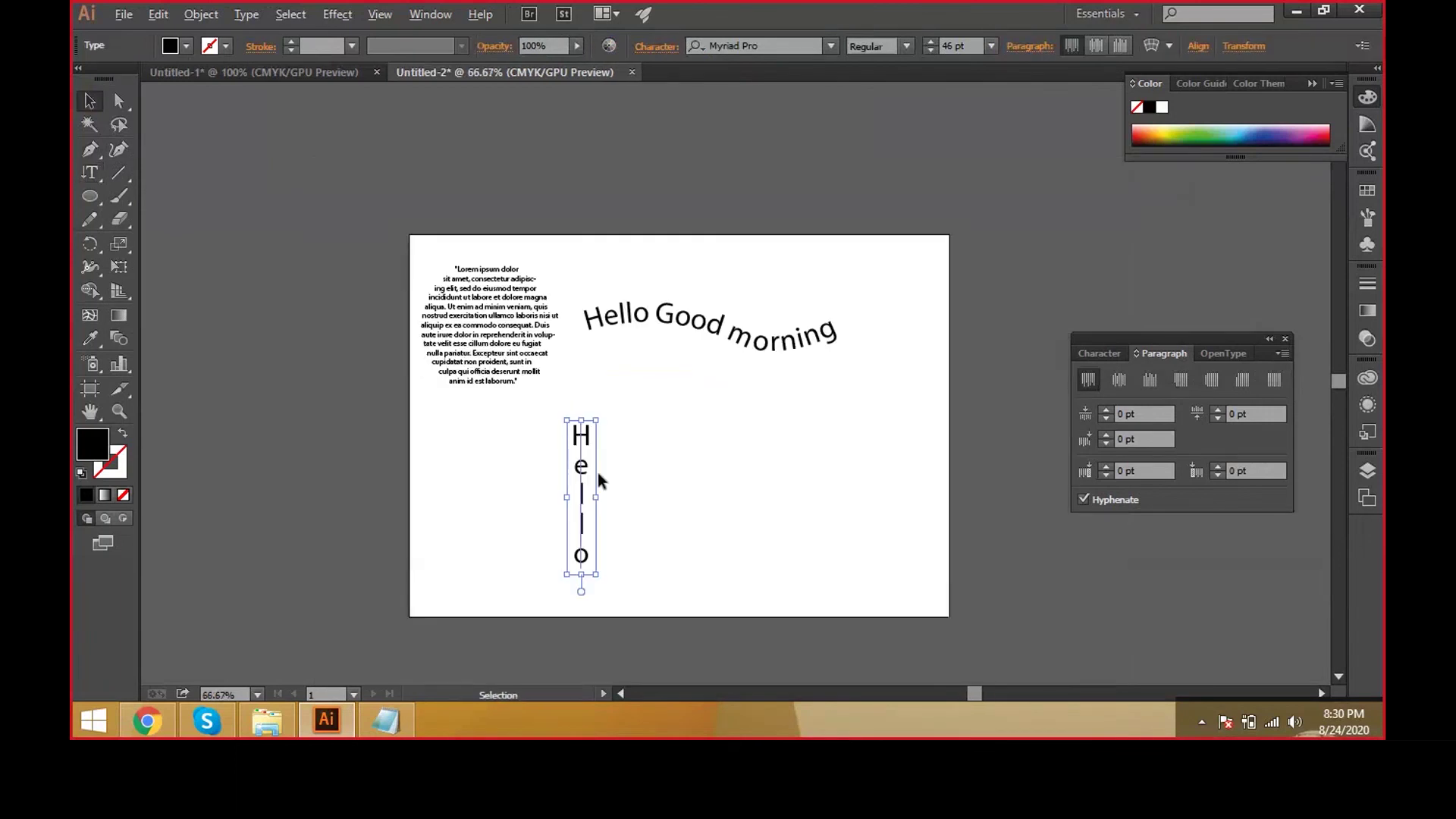
- Duplicate the vertical "Hello" to its right and change the copy's text to "India"
drag(597, 472, 693, 471)
key(t)
click(677, 432)
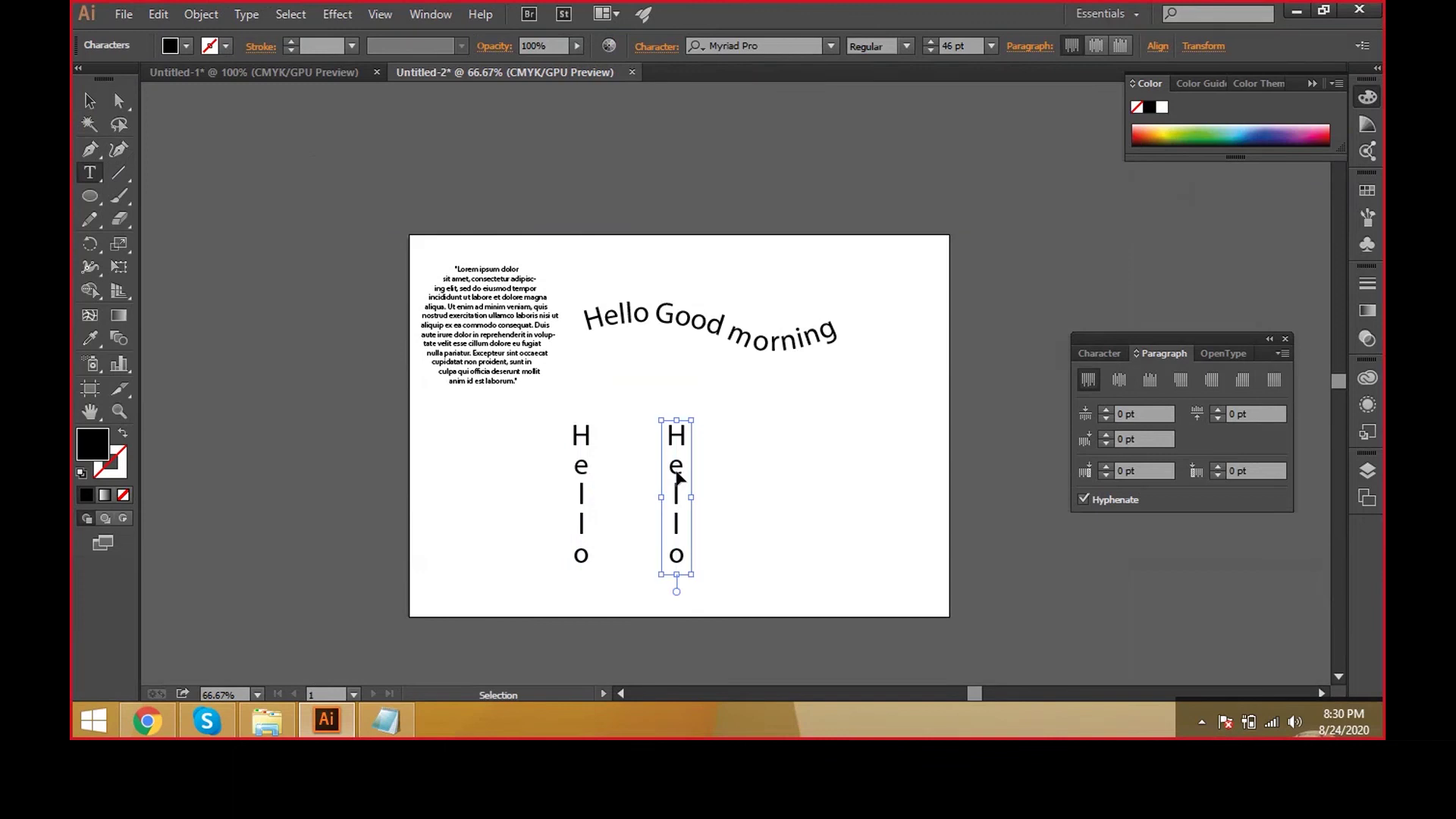
key(ctrl+a)
text(India)
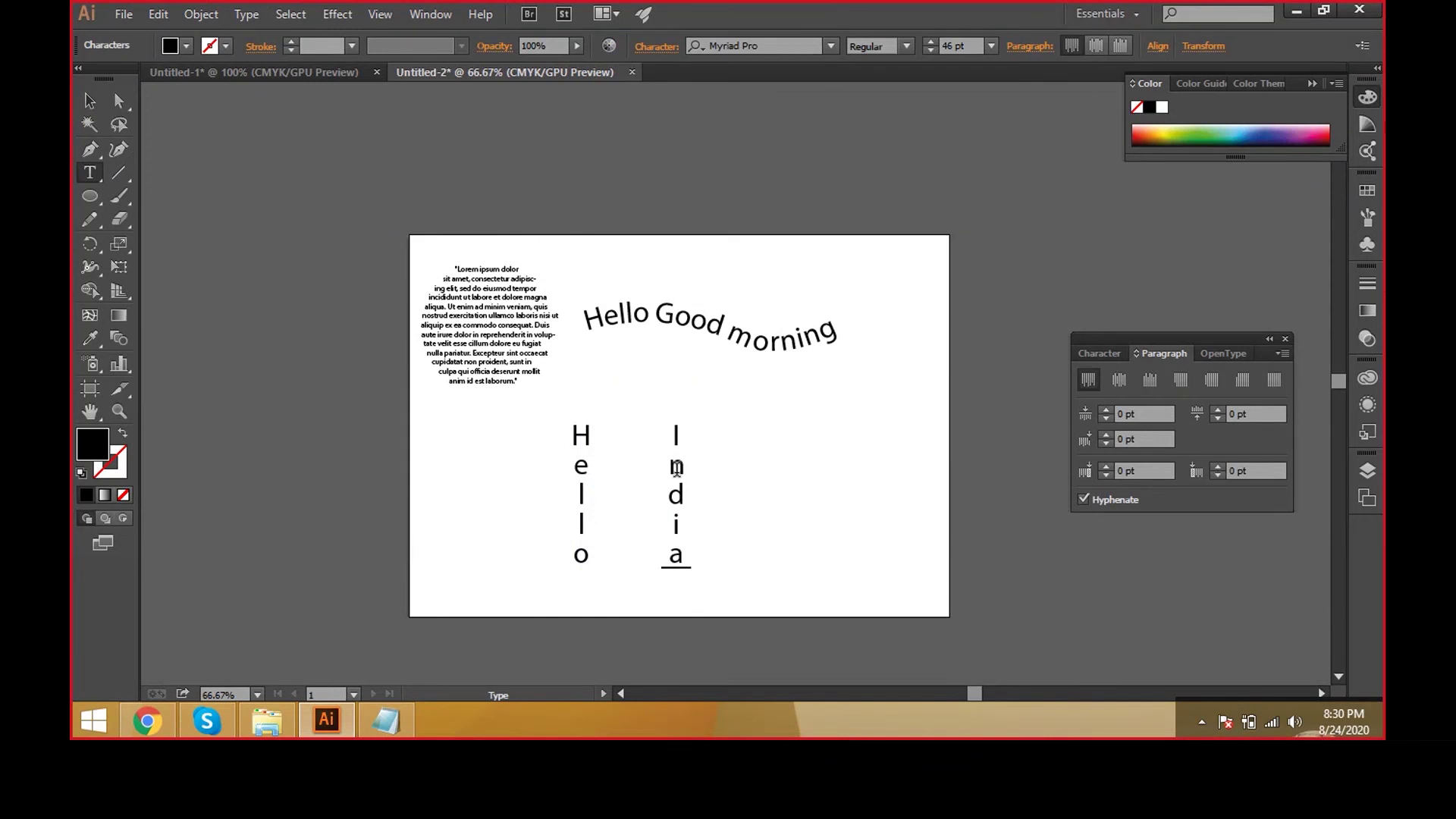
key(Escape)
- Duplicate the vertical "India" to its right and change the copy's text to "GRAFIX"
drag(677, 495, 741, 495)
key(t)
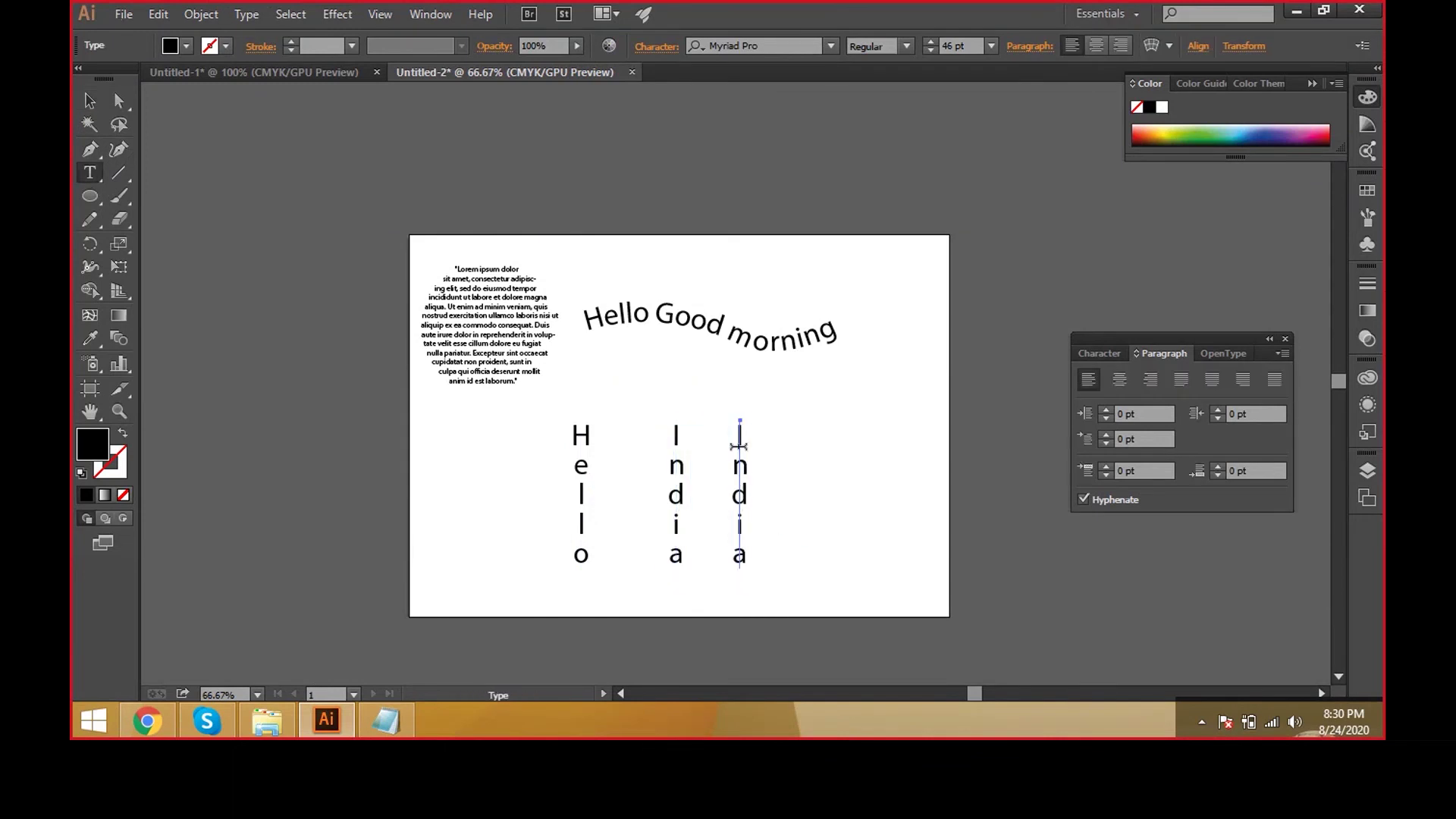
click(738, 446)
key(ctrl+a)
text(GRAFIX)
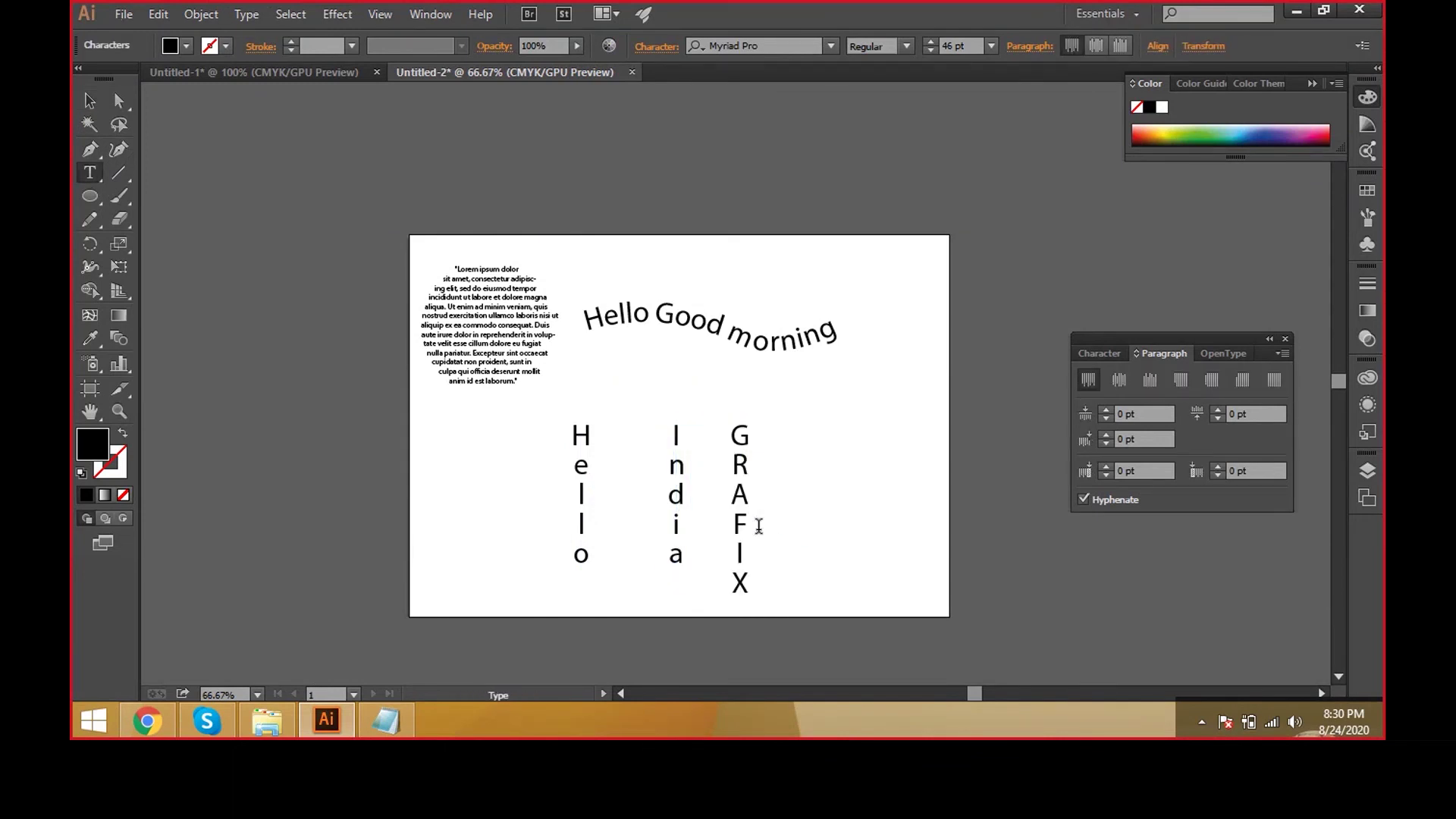
key(Escape)
- Duplicate the vertical "GRAFIX" to its right, change the copy's text to "Photoshop", and move it up slightly
drag(744, 496, 803, 496)
key(t)
click(805, 451)
key(ctrl+a)
text(Photoshop)
key(Escape)
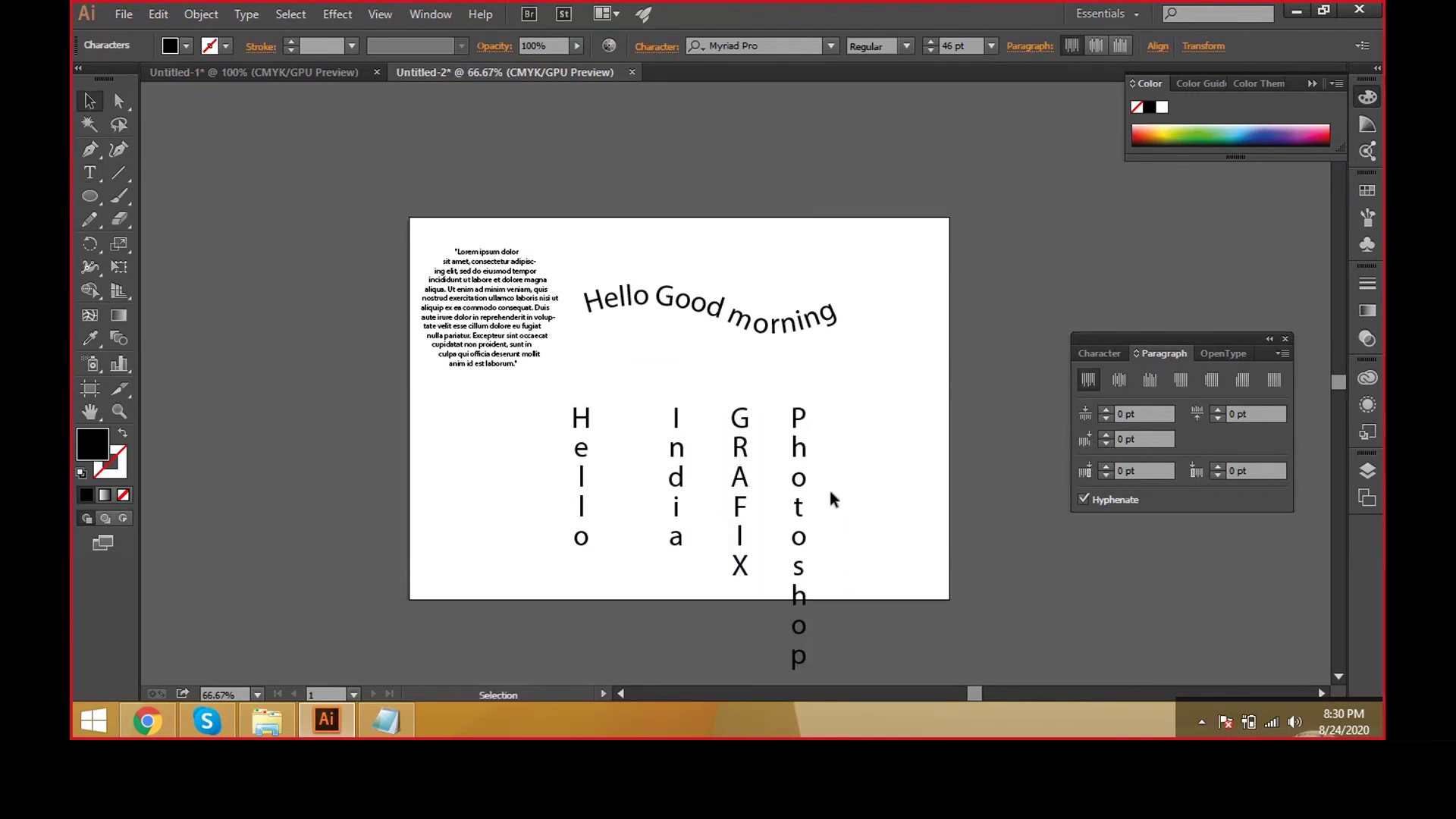
drag(799, 503, 799, 472)
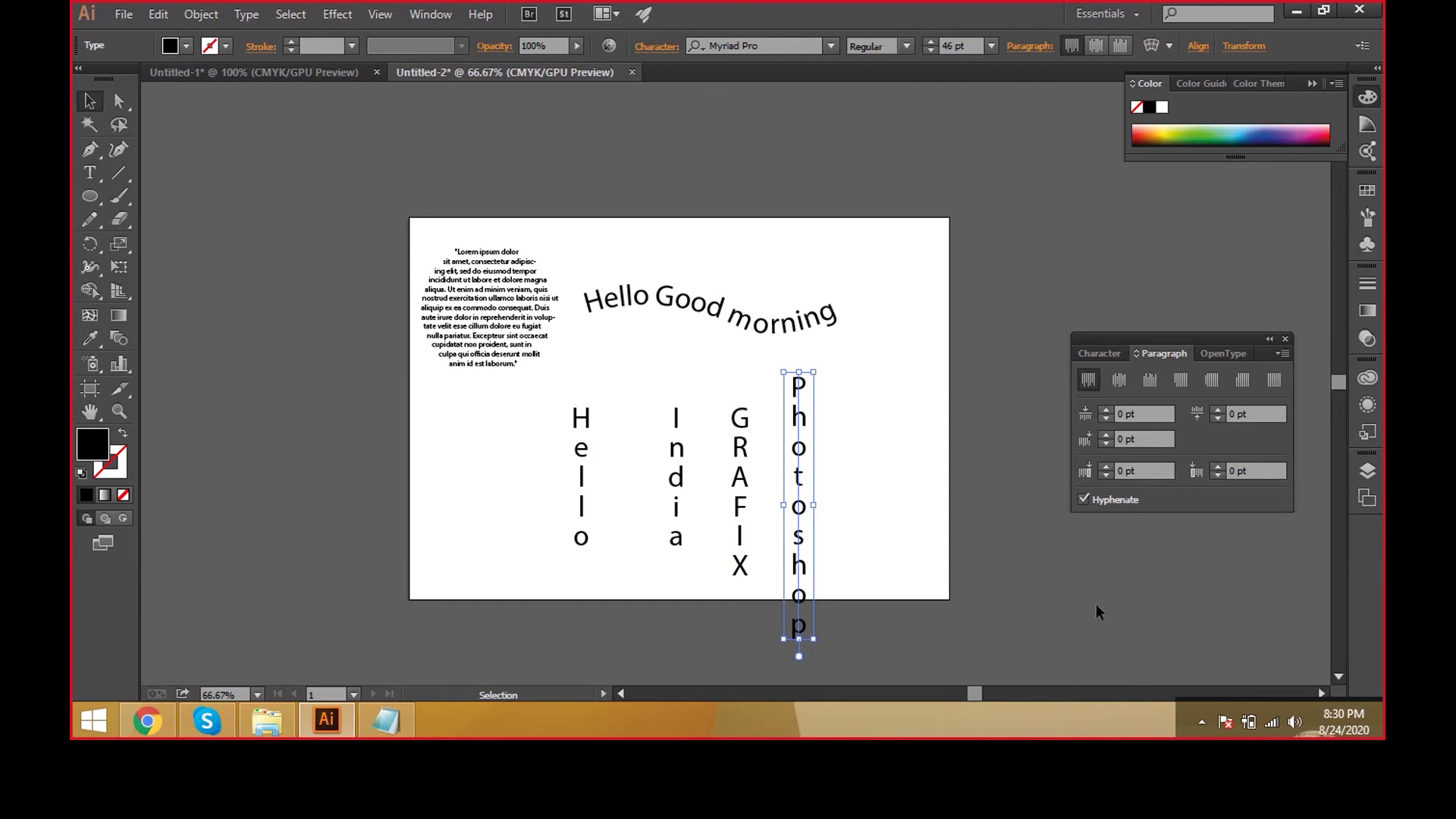
- Compare the character and paragraph settings of the four vertical words with those of the circular text
drag(1046, 633, 529, 503)
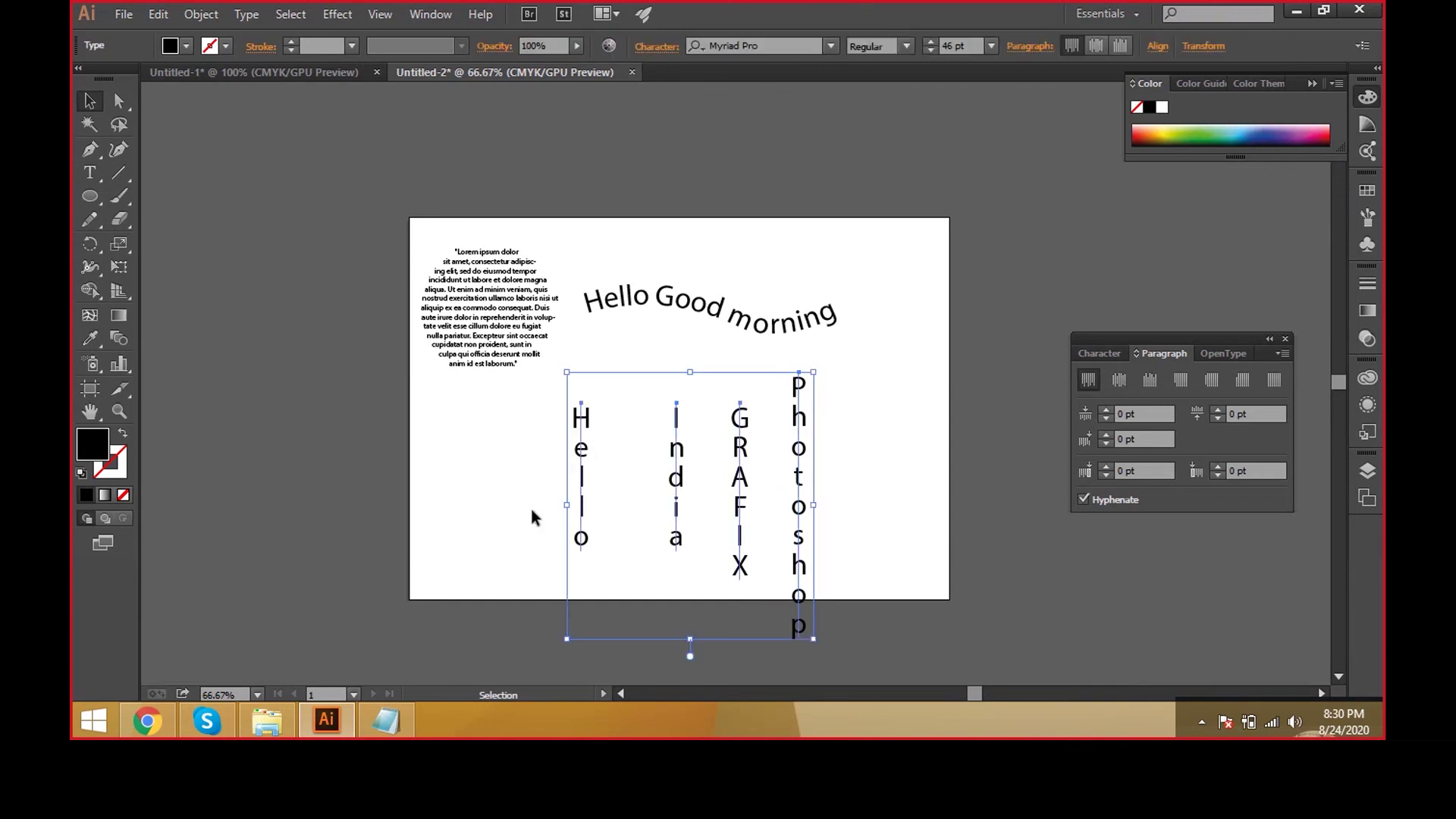
click(464, 300)
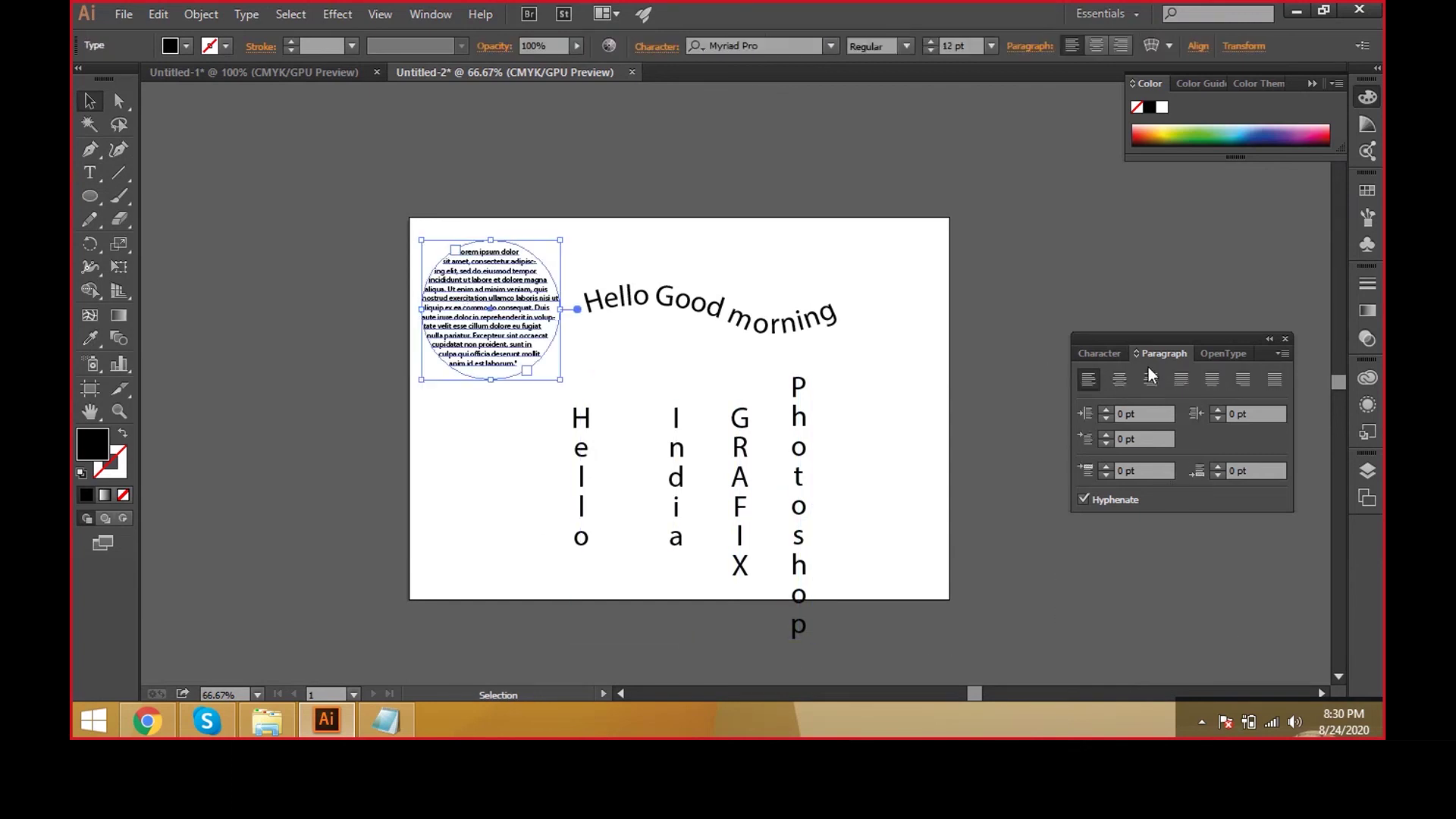
drag(889, 471, 505, 476)
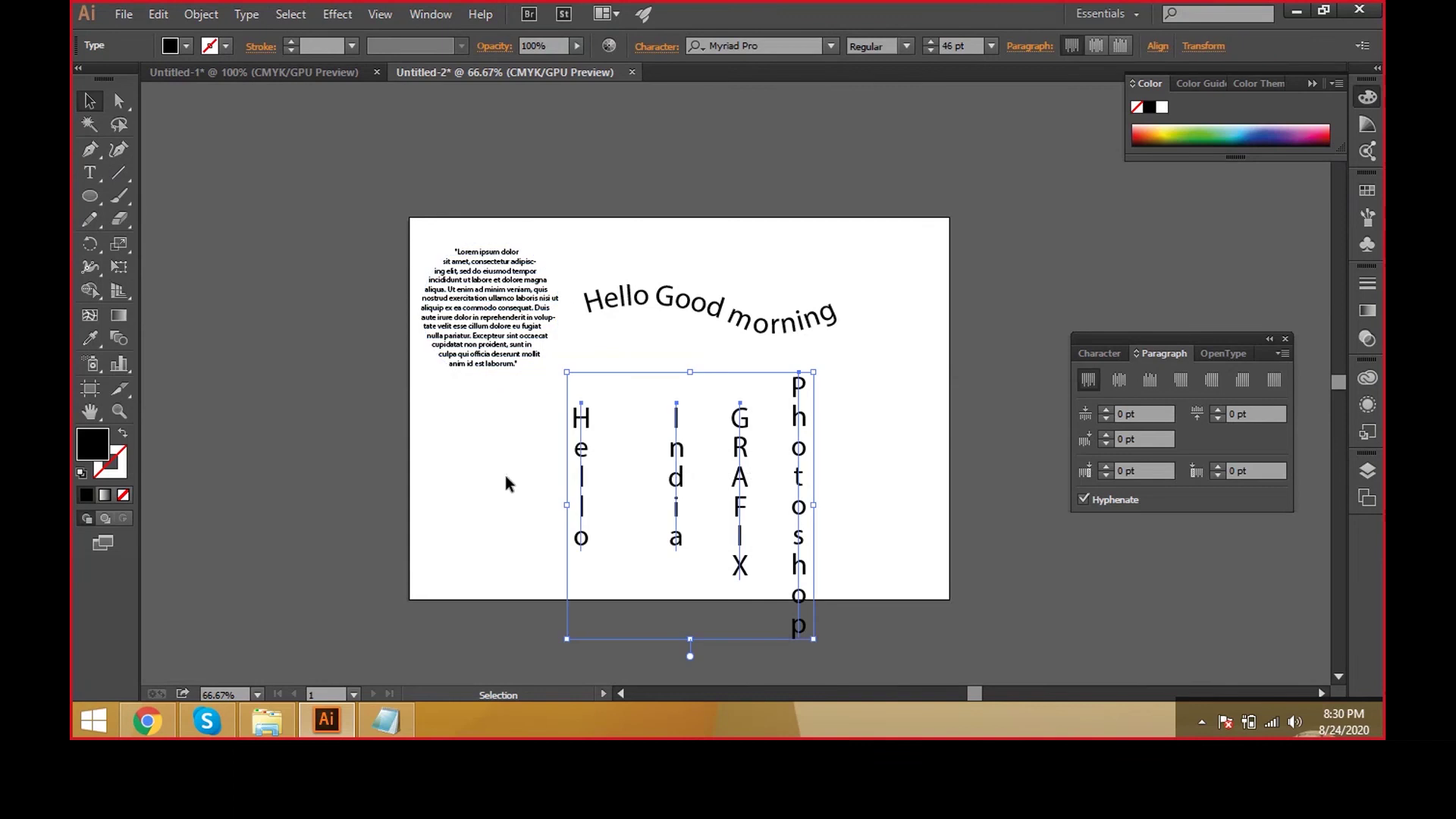
click(1103, 360)
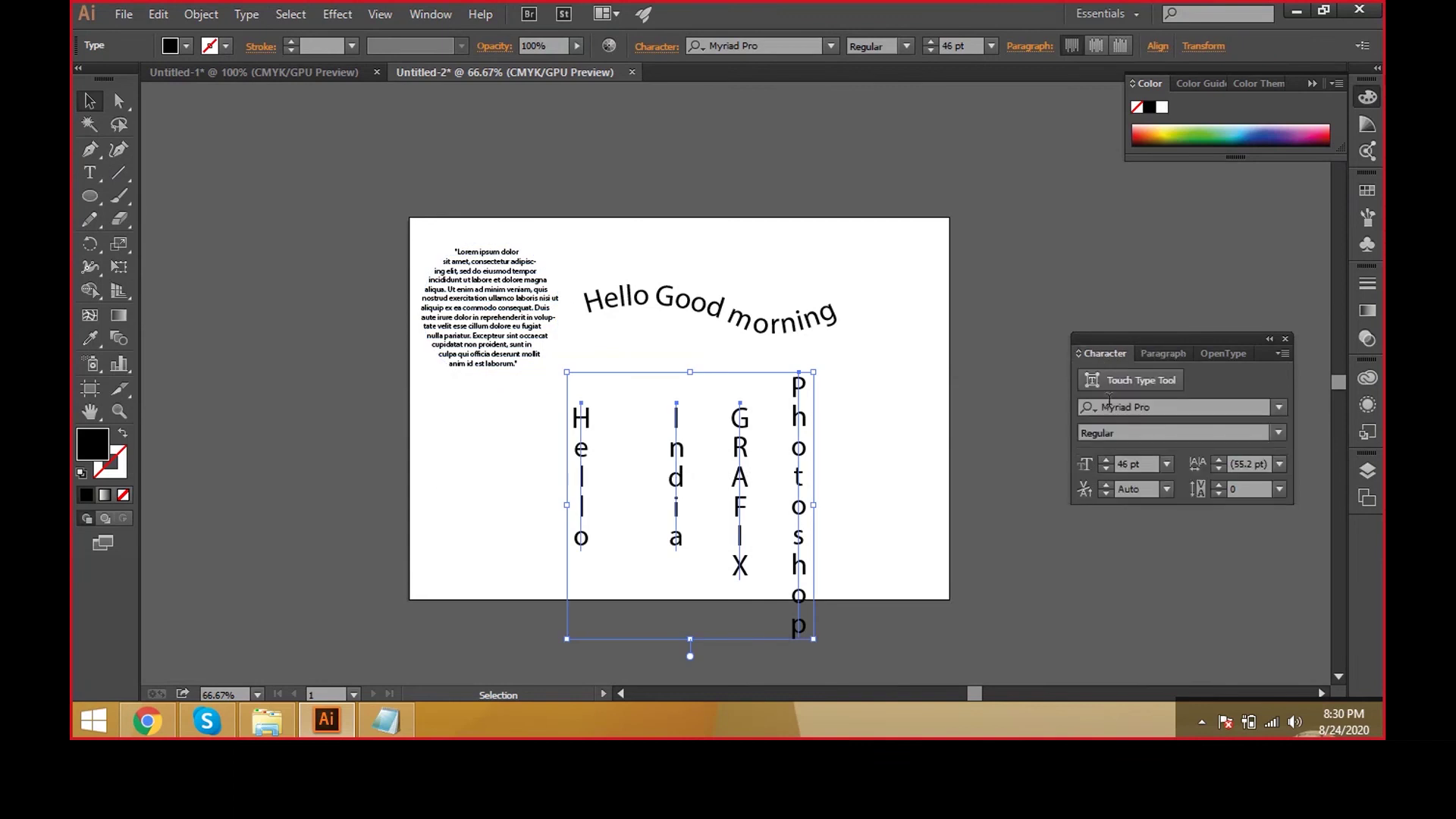
click(1160, 407)
click(1146, 433)
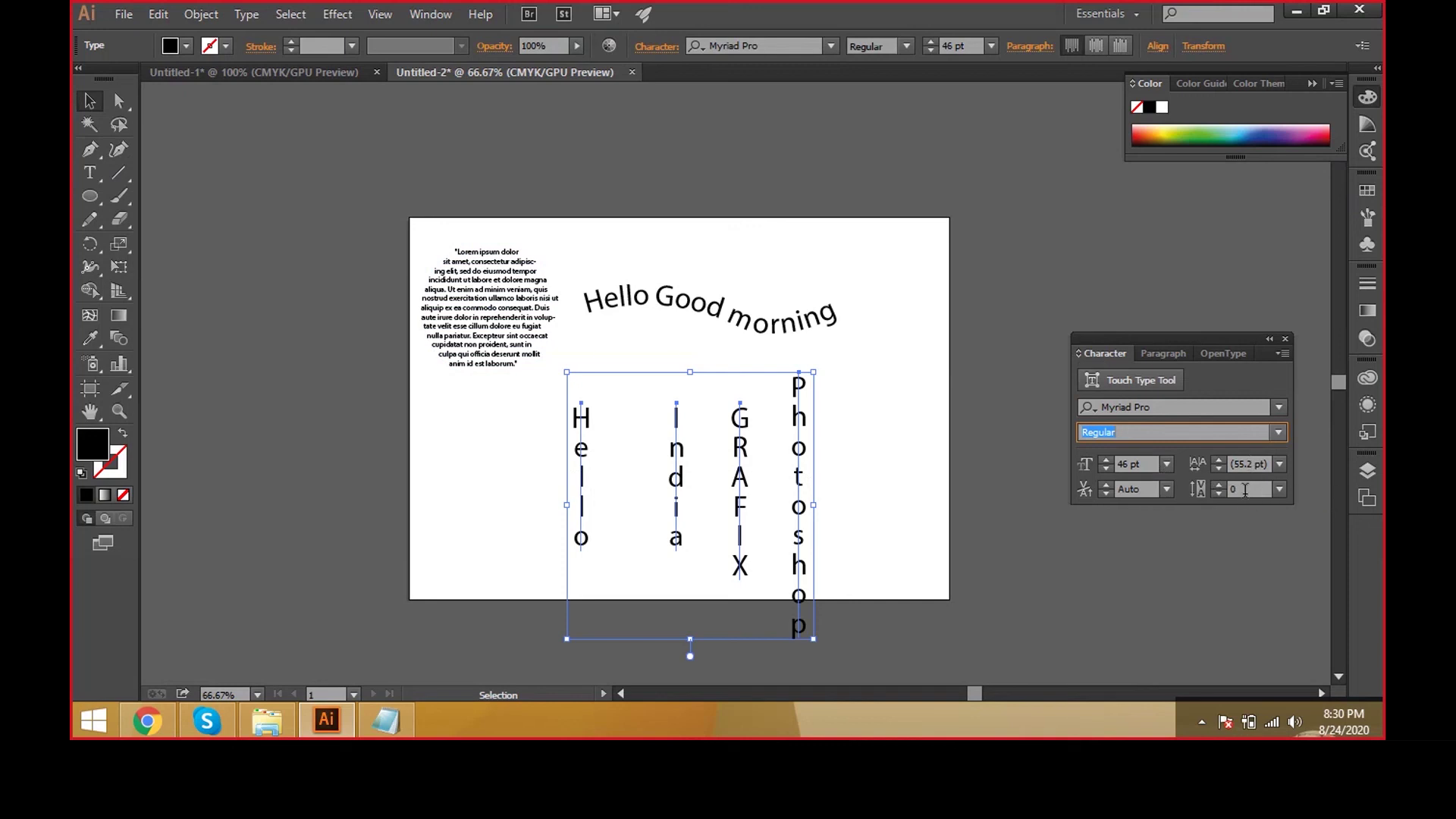
click(825, 444)
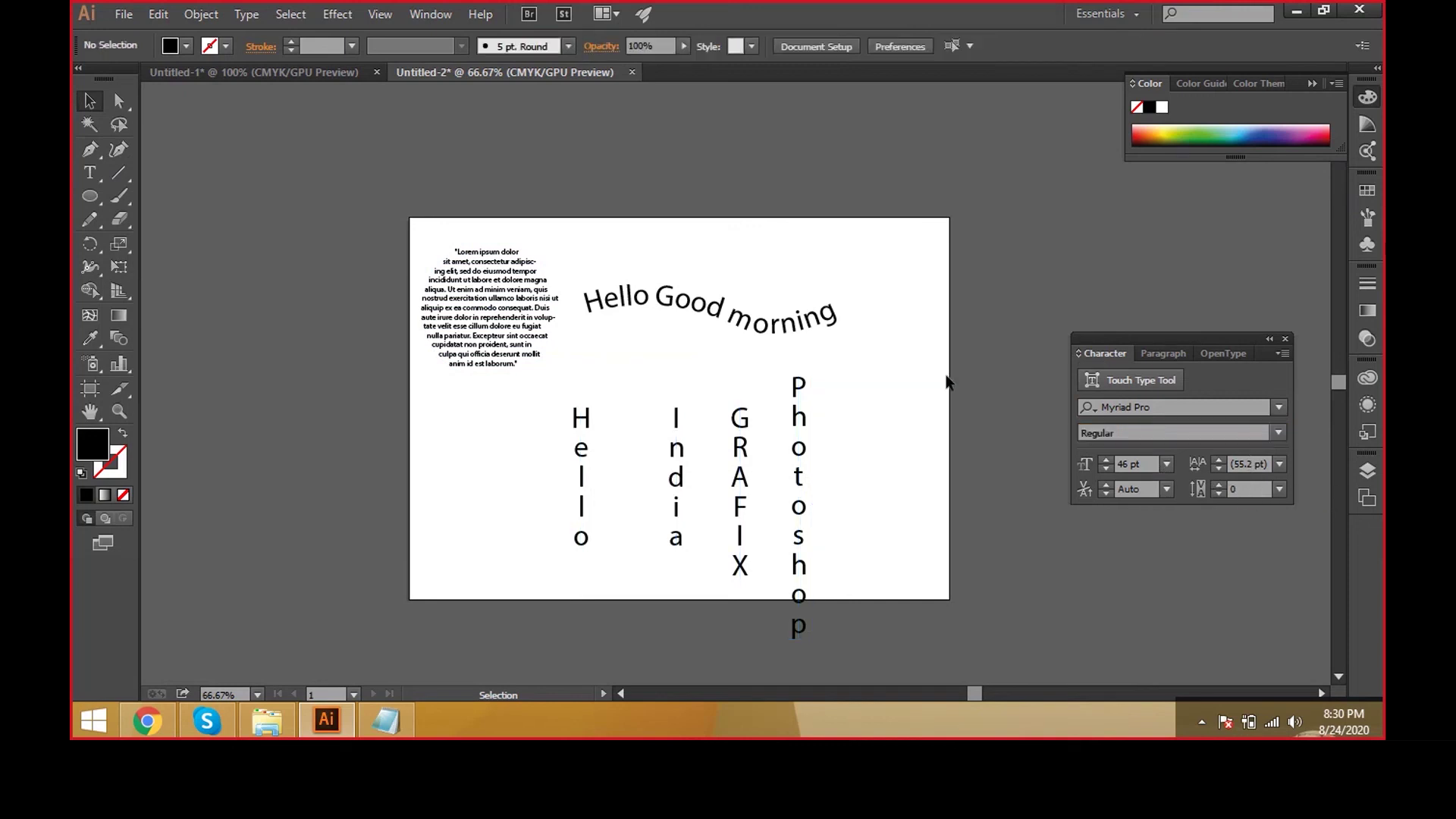
click(1163, 353)
drag(946, 618, 520, 398)
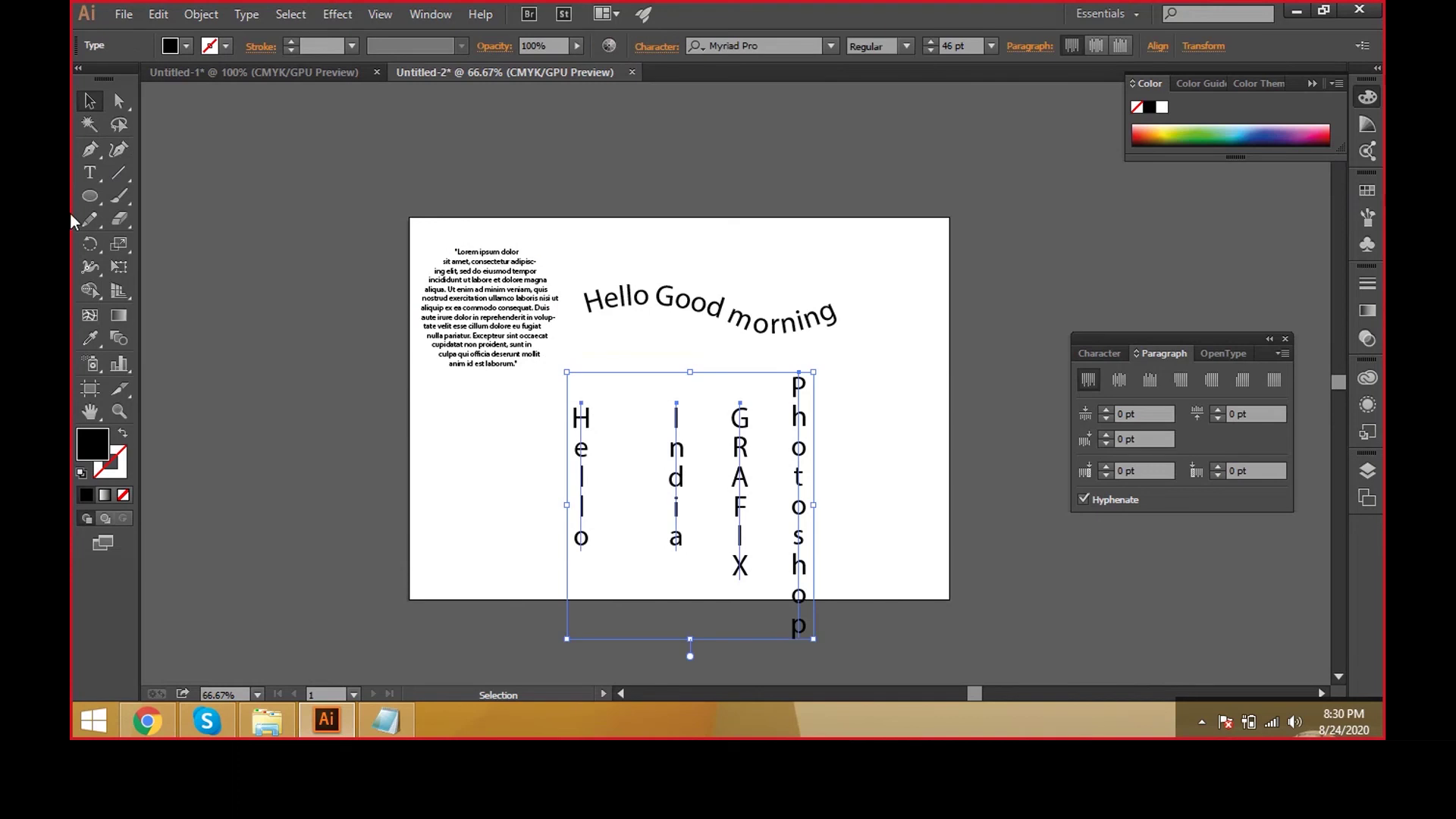
- Draw a black hexagon without a stroke over the right end of the curved text with the Polygon tool
click(89, 173)
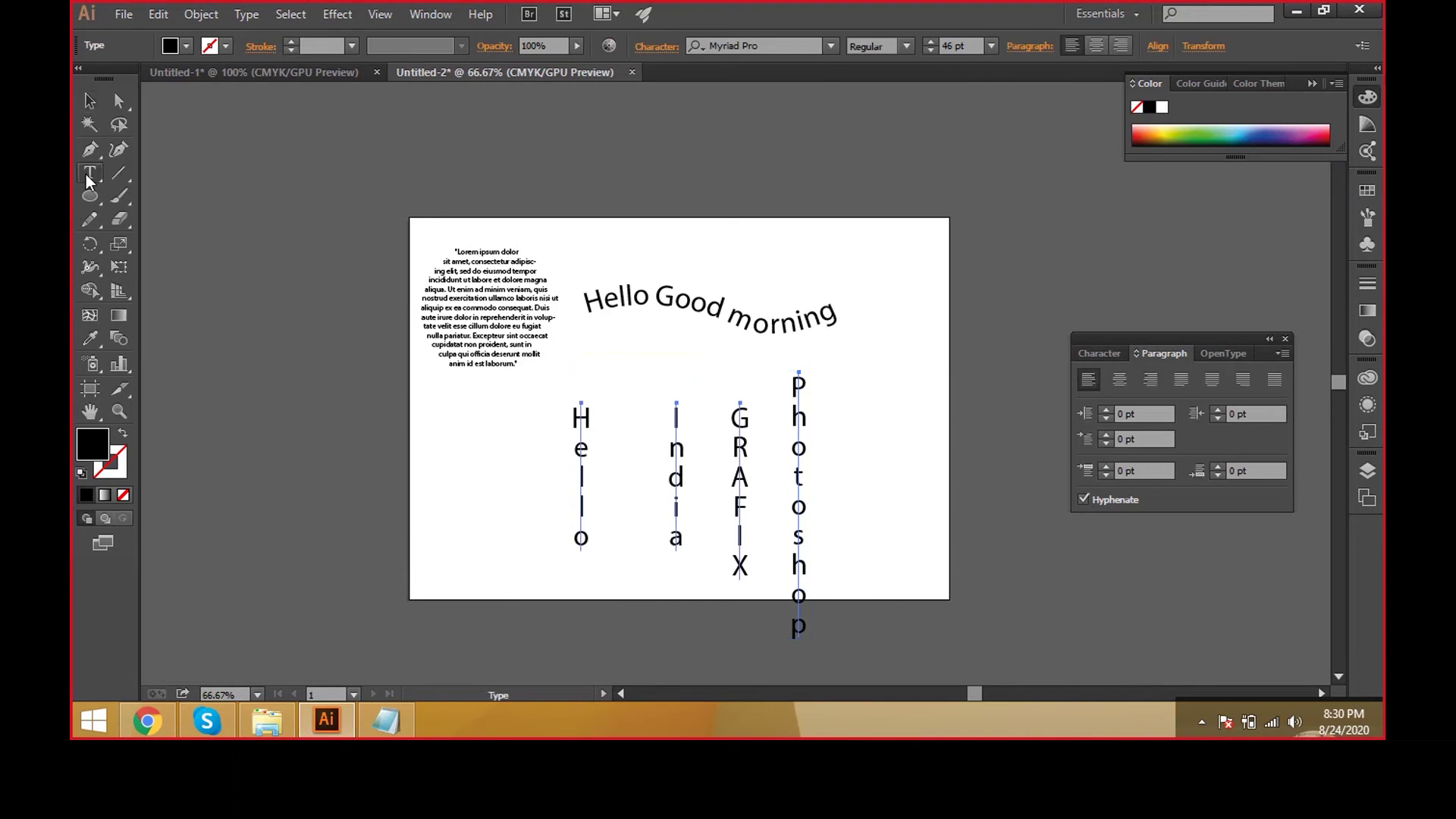
click(94, 179)
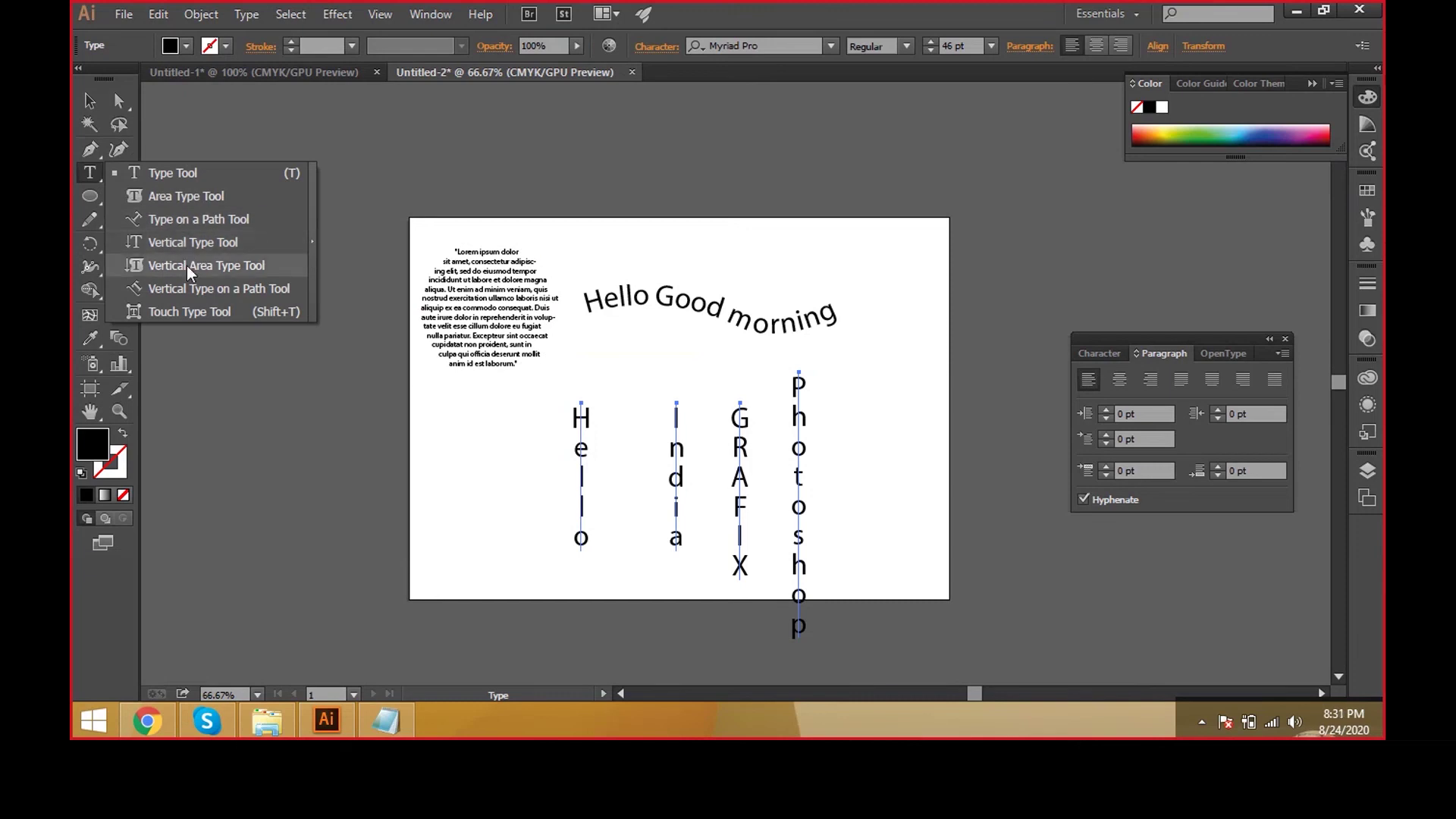
click(88, 197)
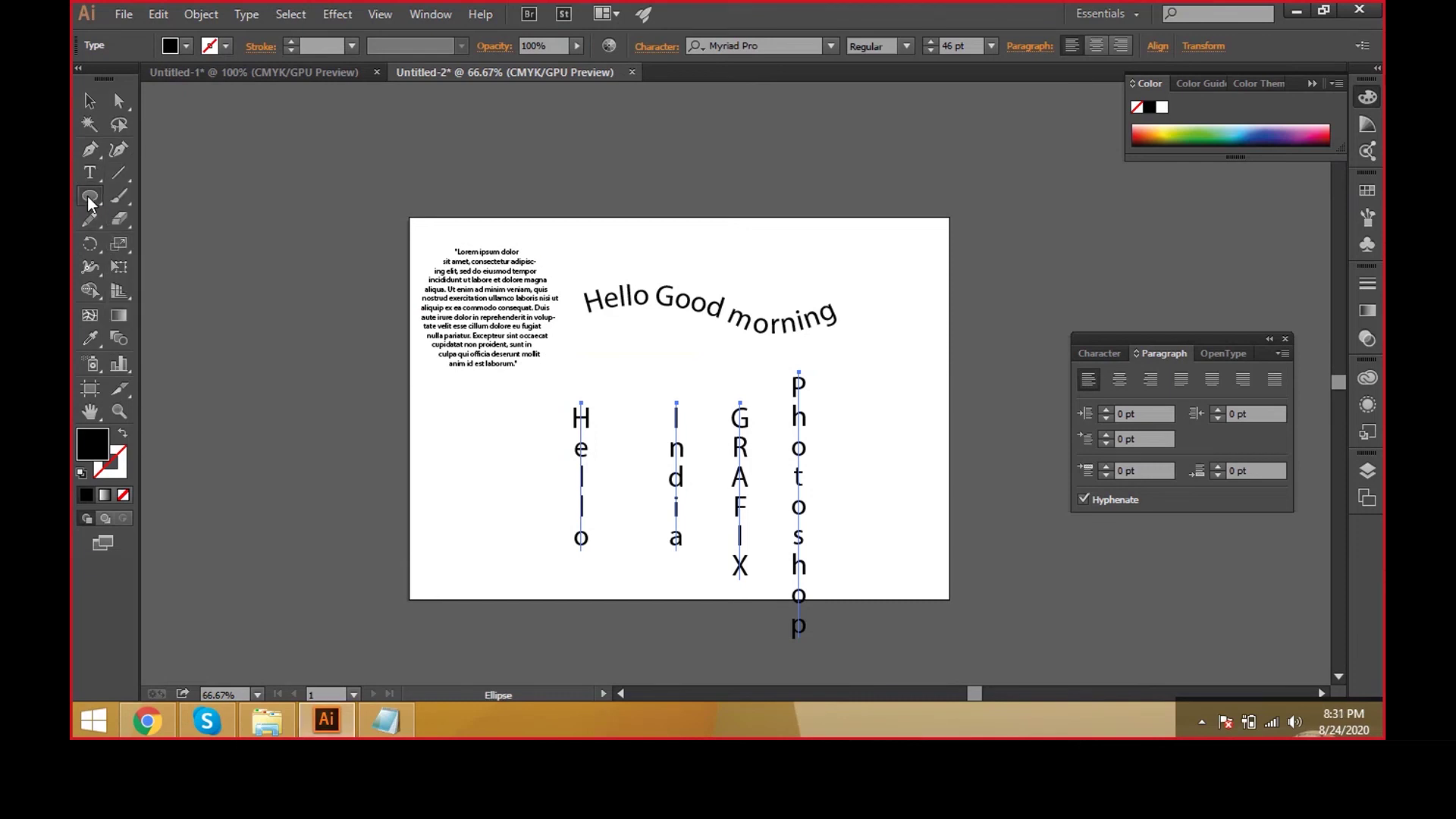
drag(89, 201, 158, 271)
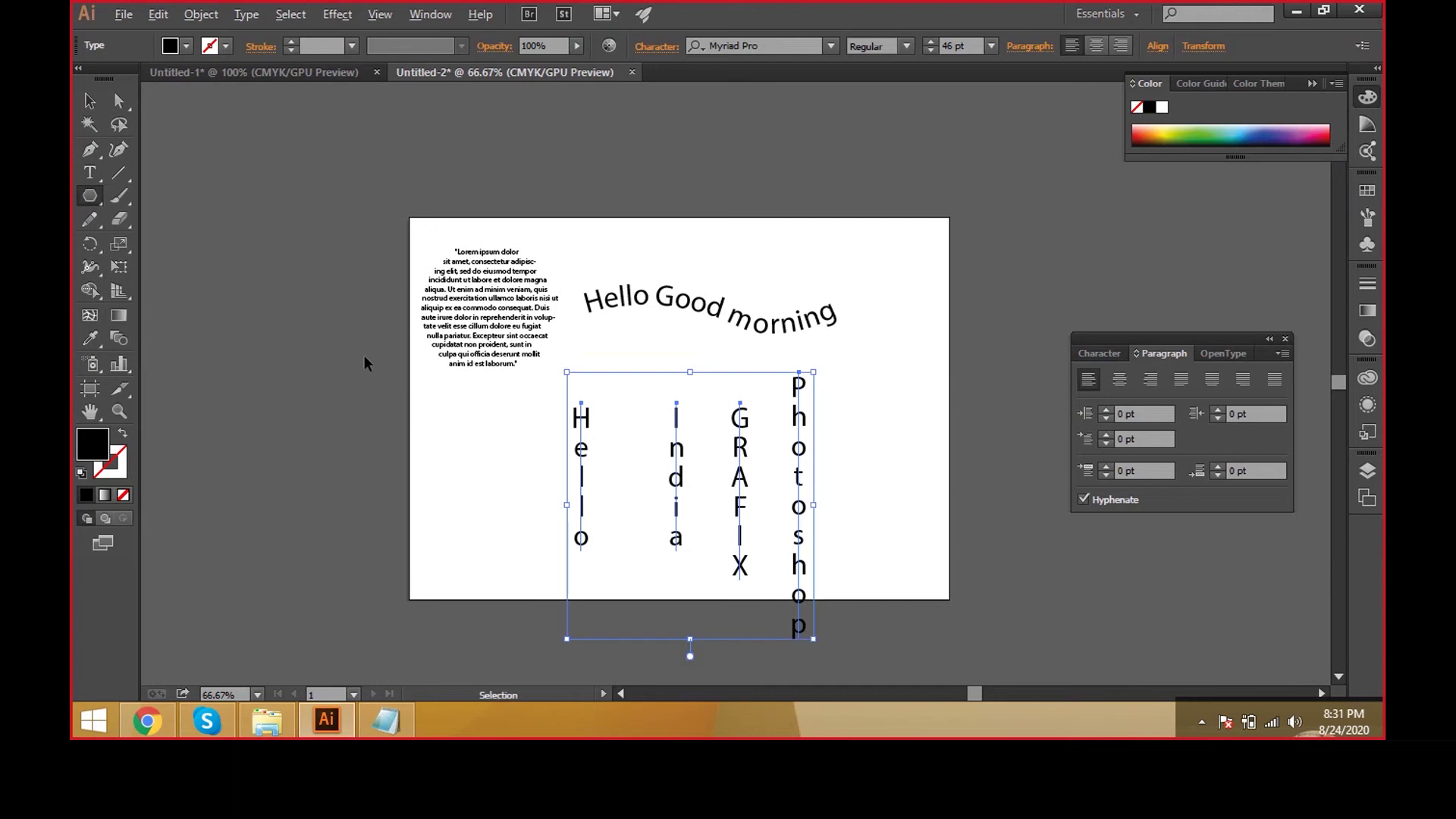
scroll(364, 355, up, 2)
drag(623, 447, 340, 340)
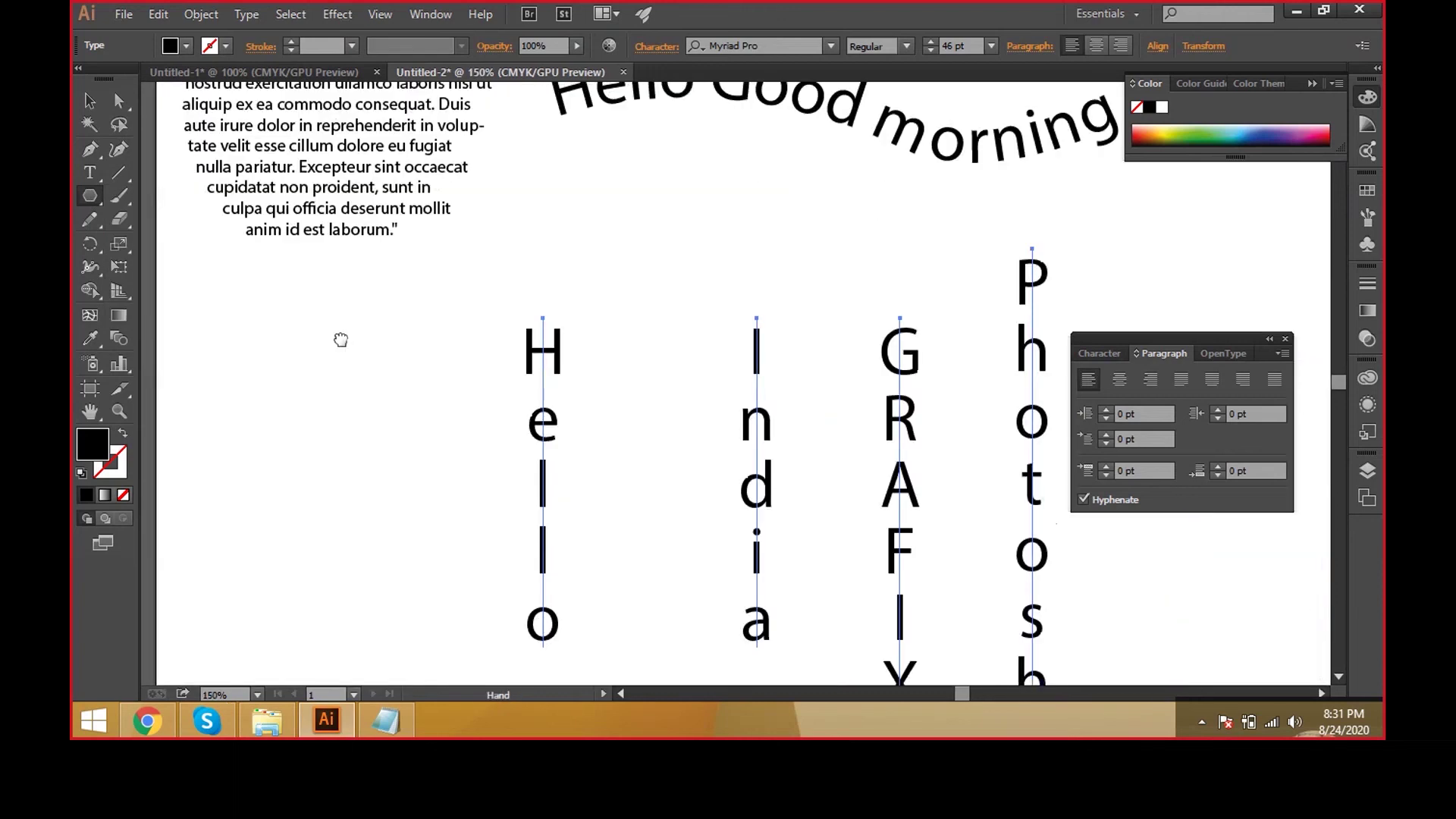
scroll(355, 356, down, 2)
mouse_move(709, 300)
mouse_down()
mouse_move(796, 315)
mouse_move(787, 303)
mouse_up()
key(v)
drag(745, 479, 354, 424)
drag(630, 448, 526, 460)
scroll(769, 269, up, 1)
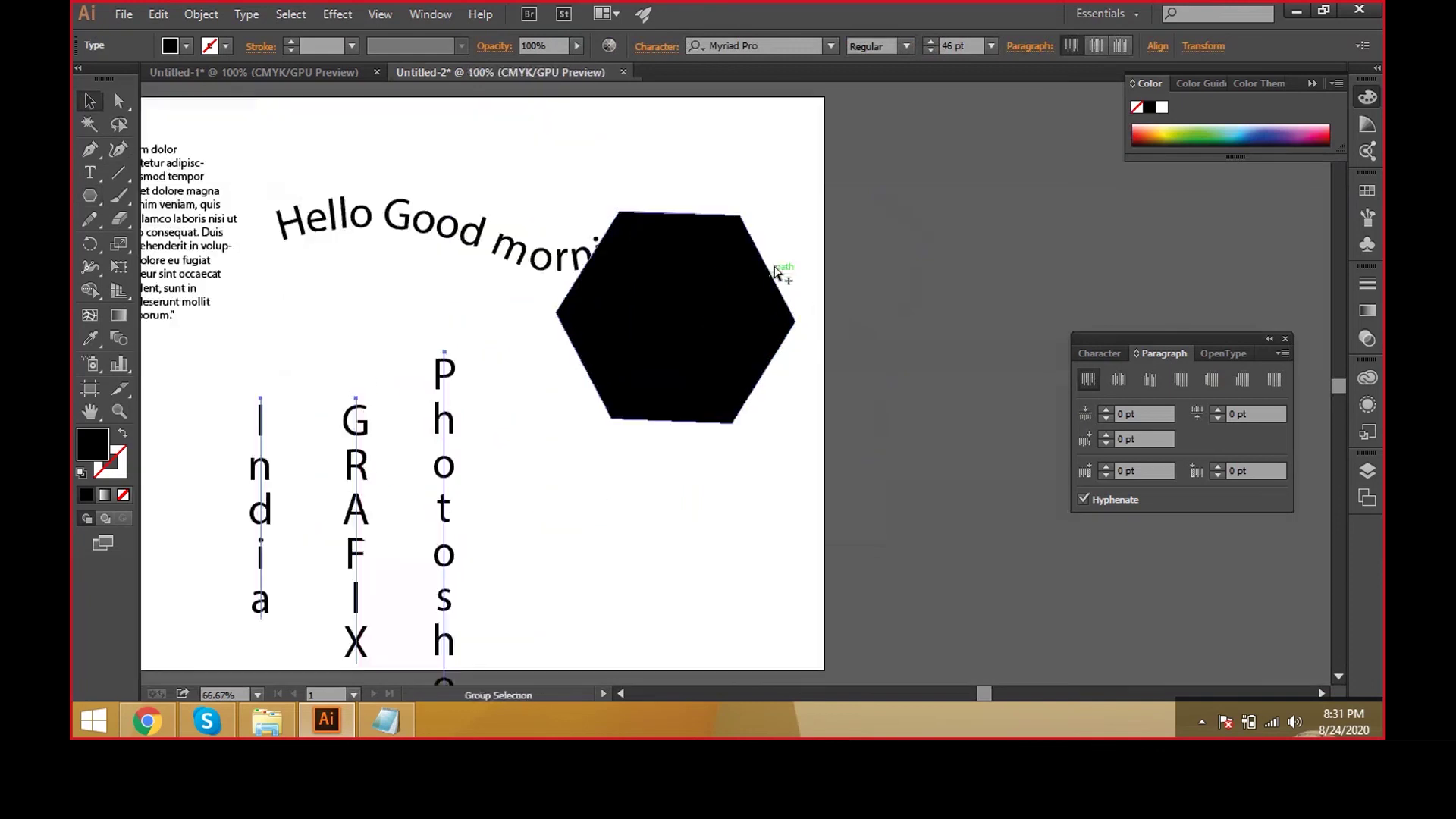
- Move the black hexagon below the right end of the curved text and fill it with yellow
drag(777, 273, 761, 401)
click(186, 45)
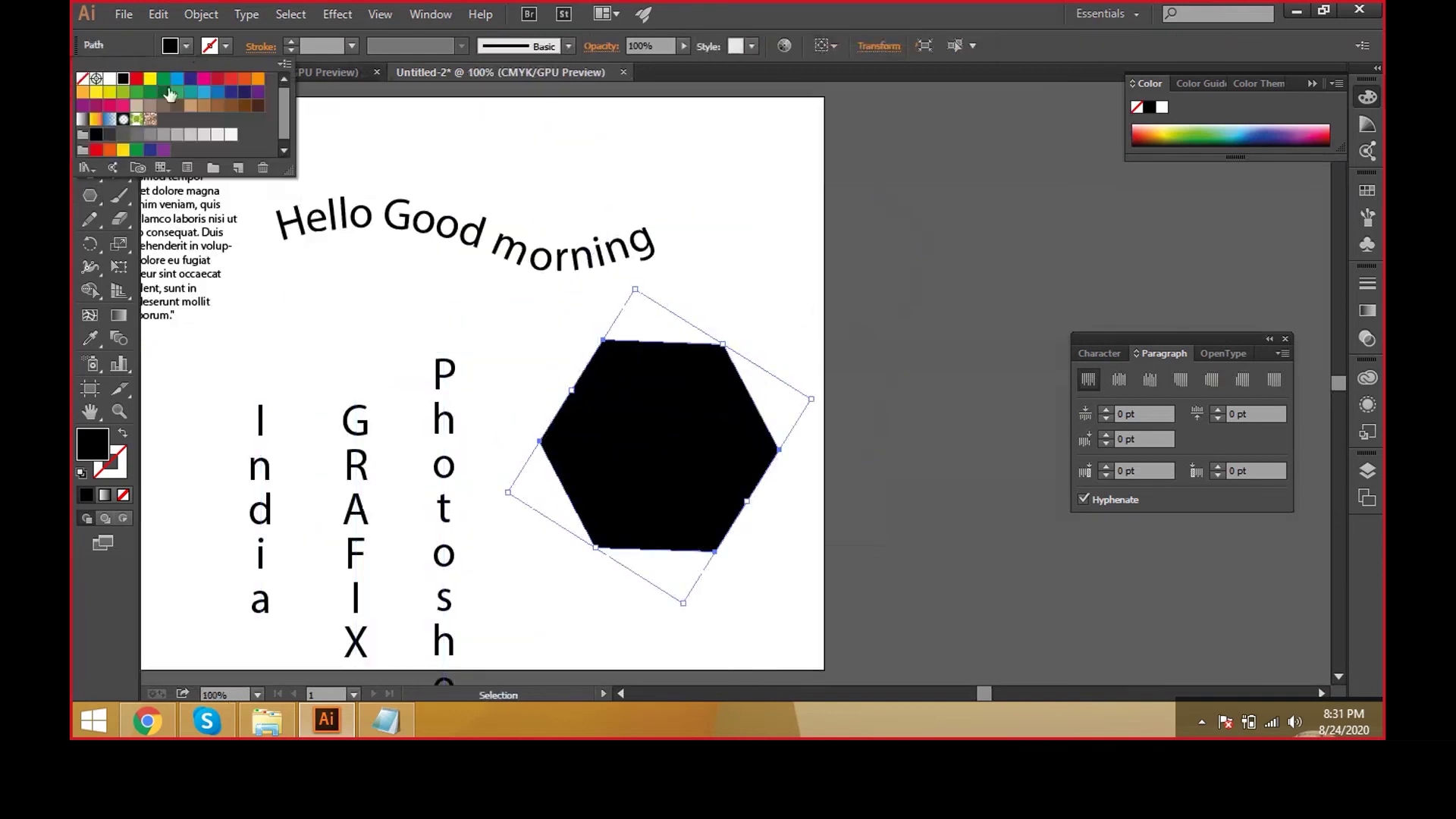
click(151, 78)
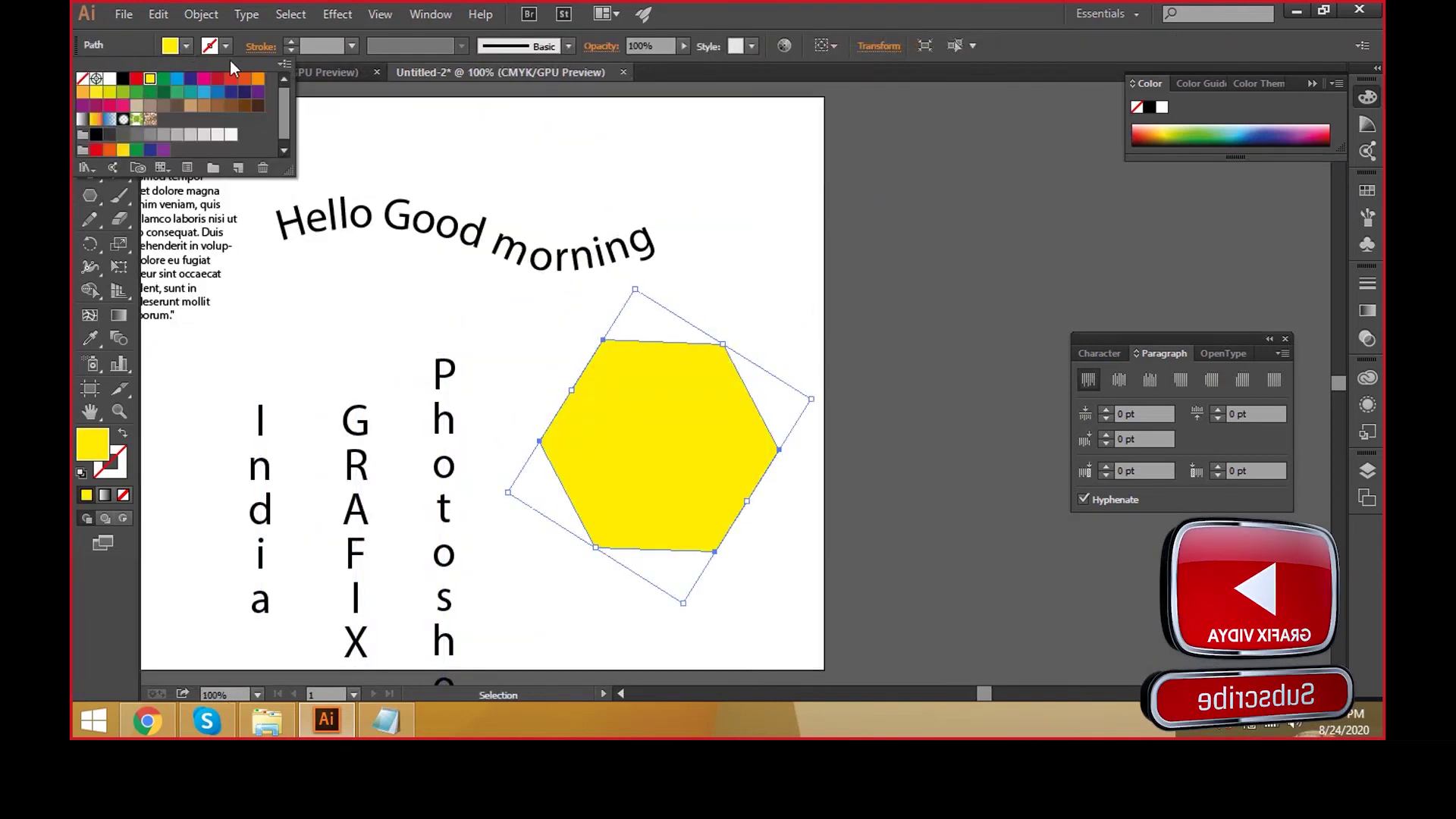
click(612, 136)
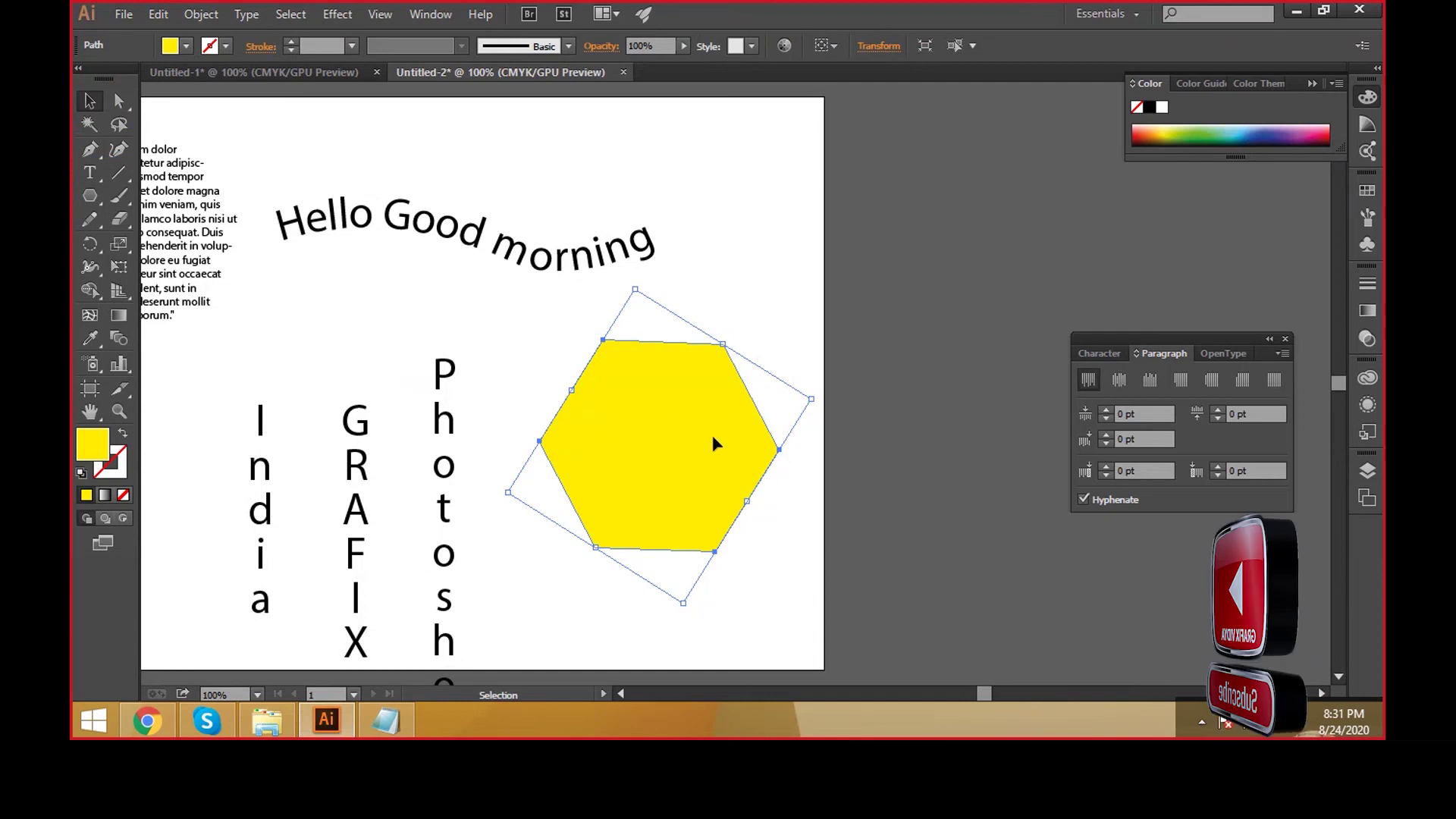
drag(684, 402, 684, 416)
- Turn the hexagon into a vertical area type frame and paste the copied Lorem ipsum text into it
click(89, 177)
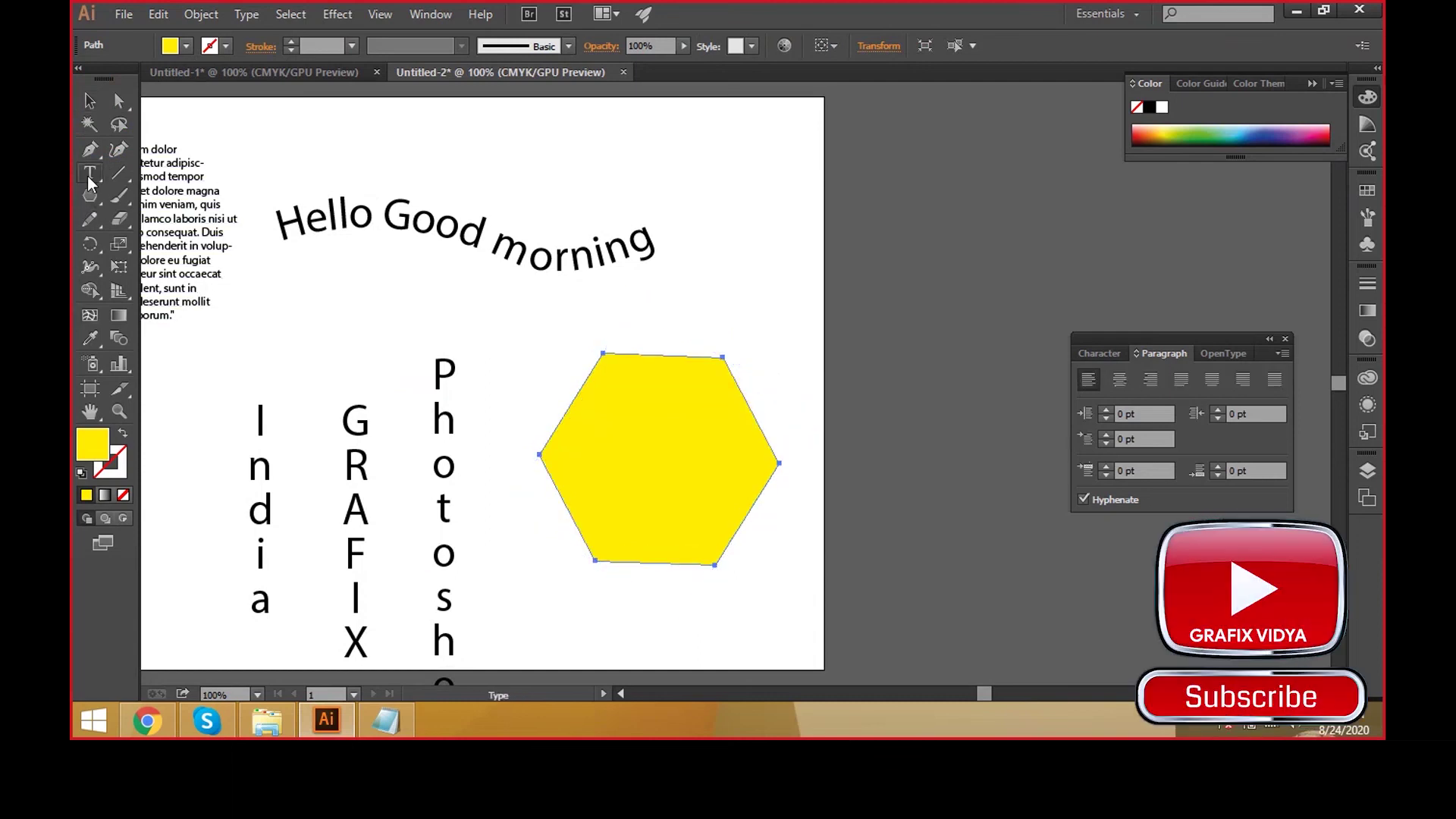
click(89, 179)
click(204, 273)
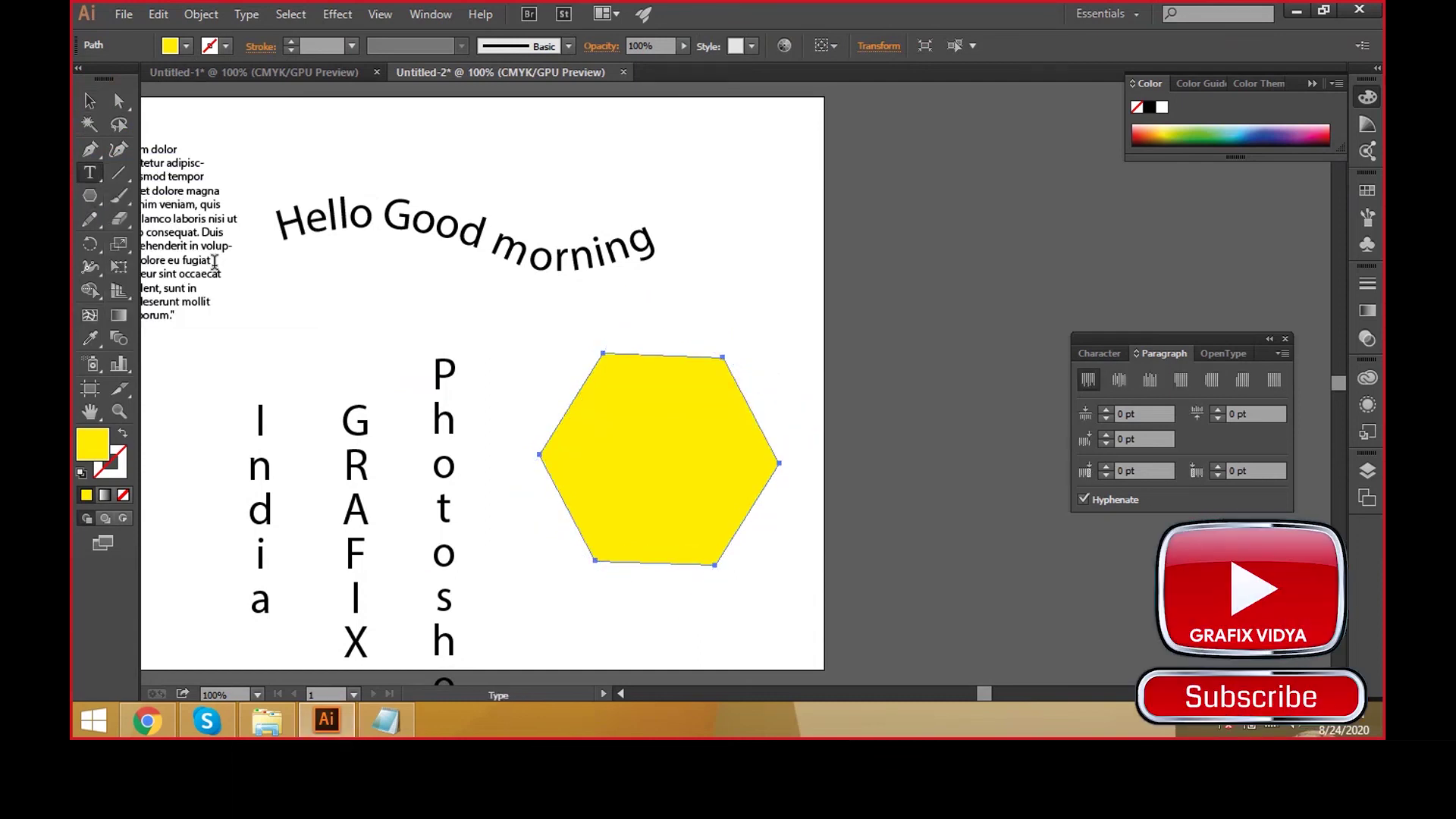
click(616, 358)
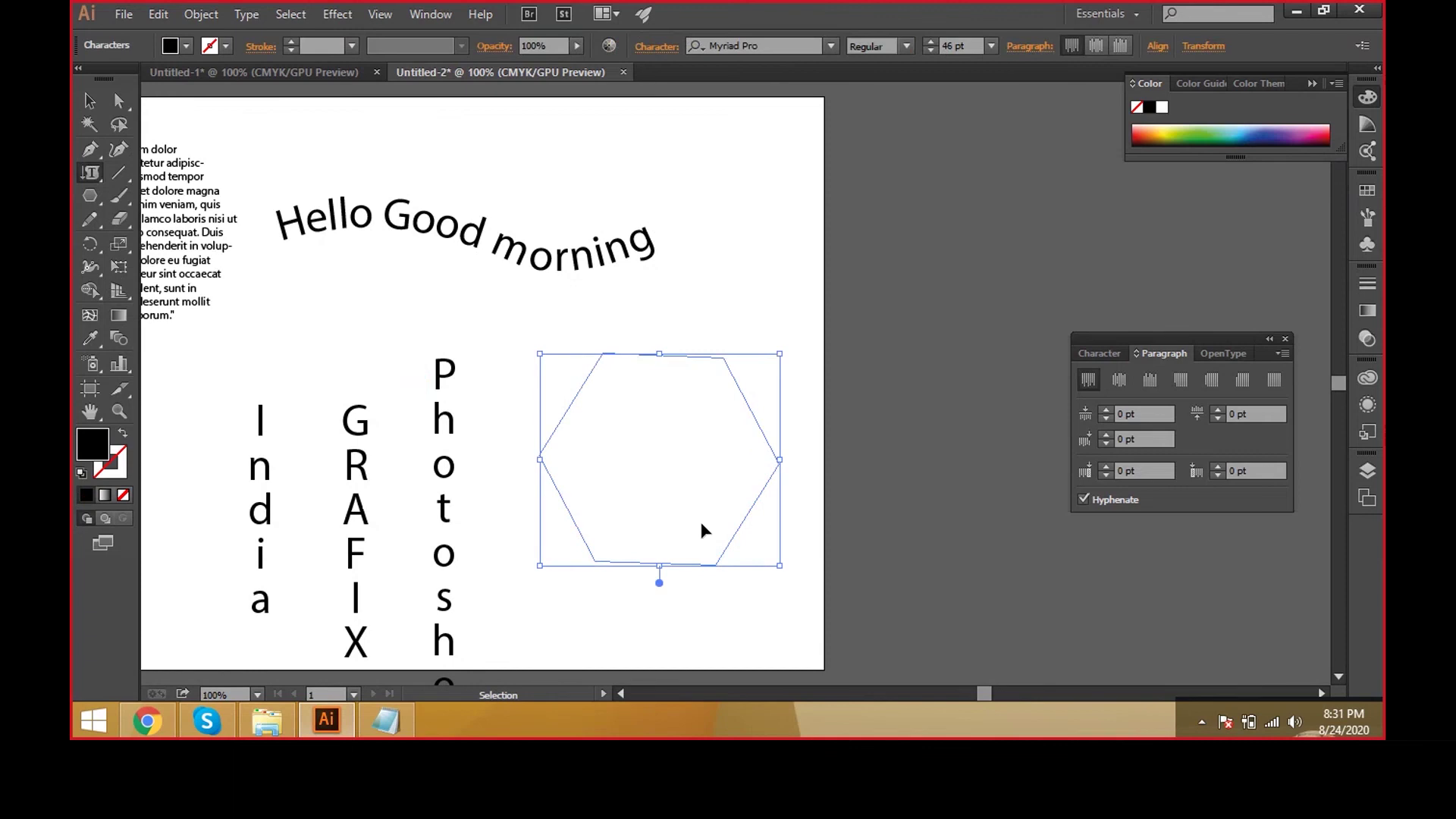
key(ctrl+v)
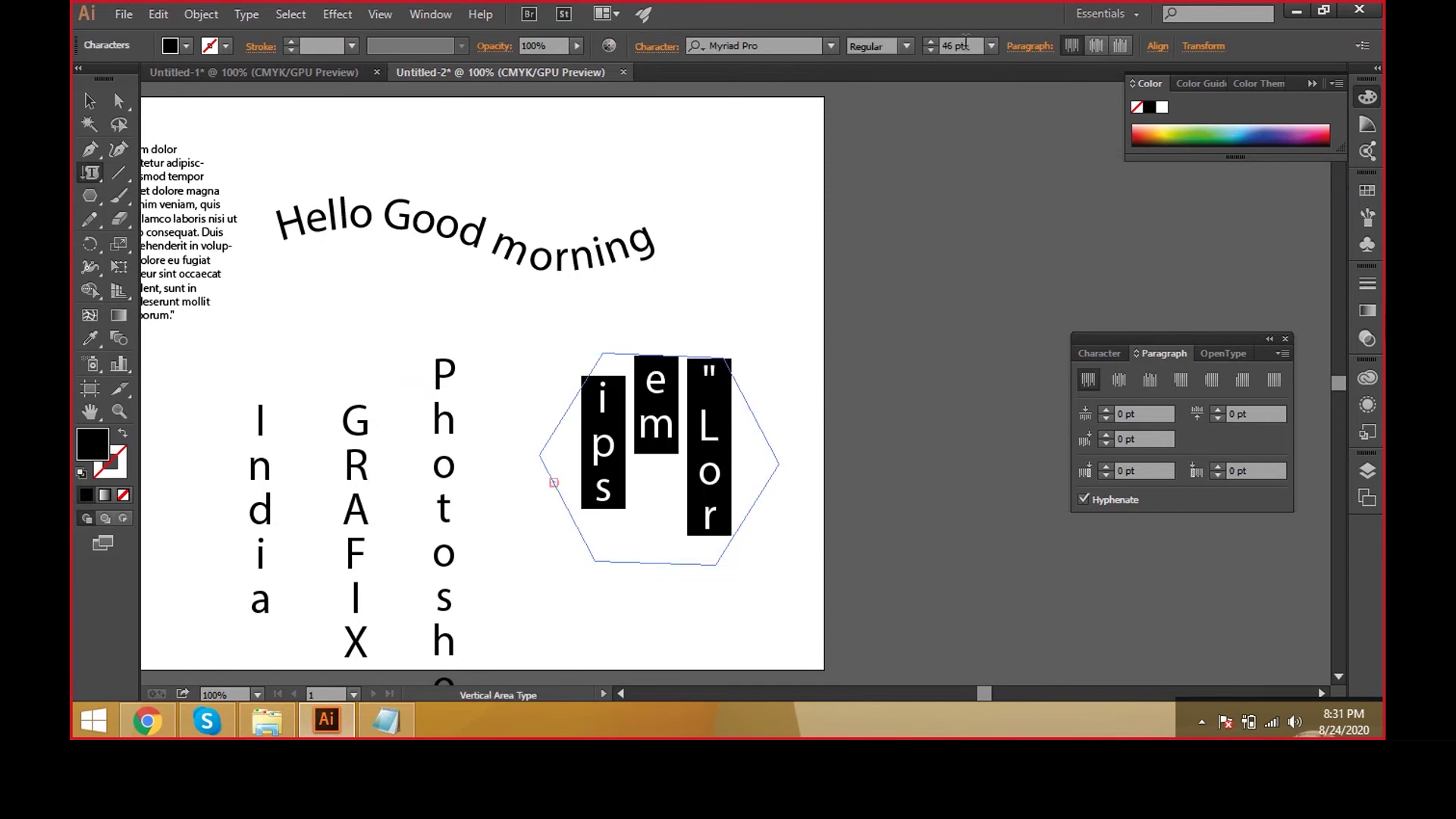
- Set the font size of the vertical text inside the hexagon to 15 pt and finish editing it
click(979, 44)
text(15)
key(Return)
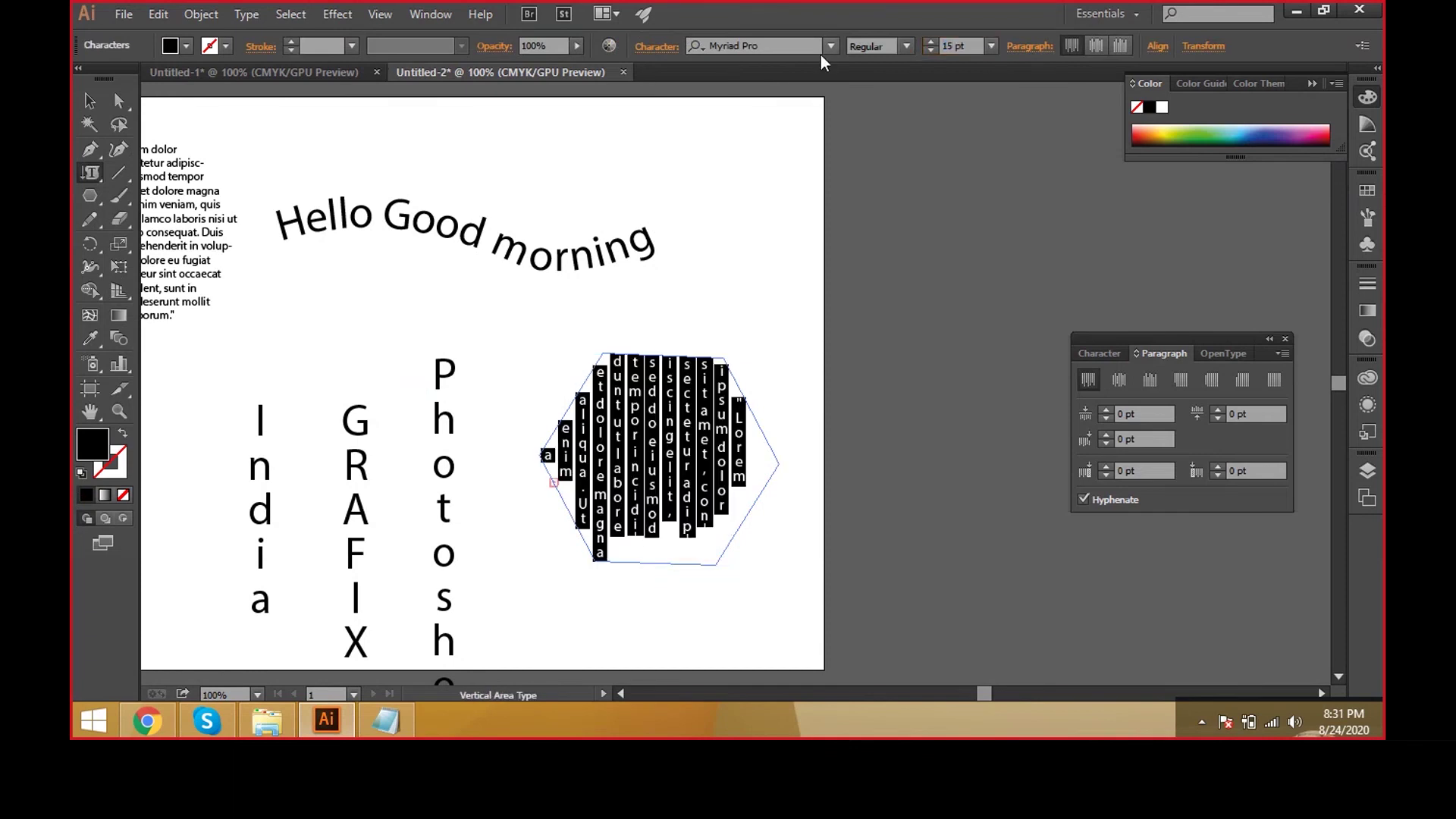
click(685, 429)
key(Escape)
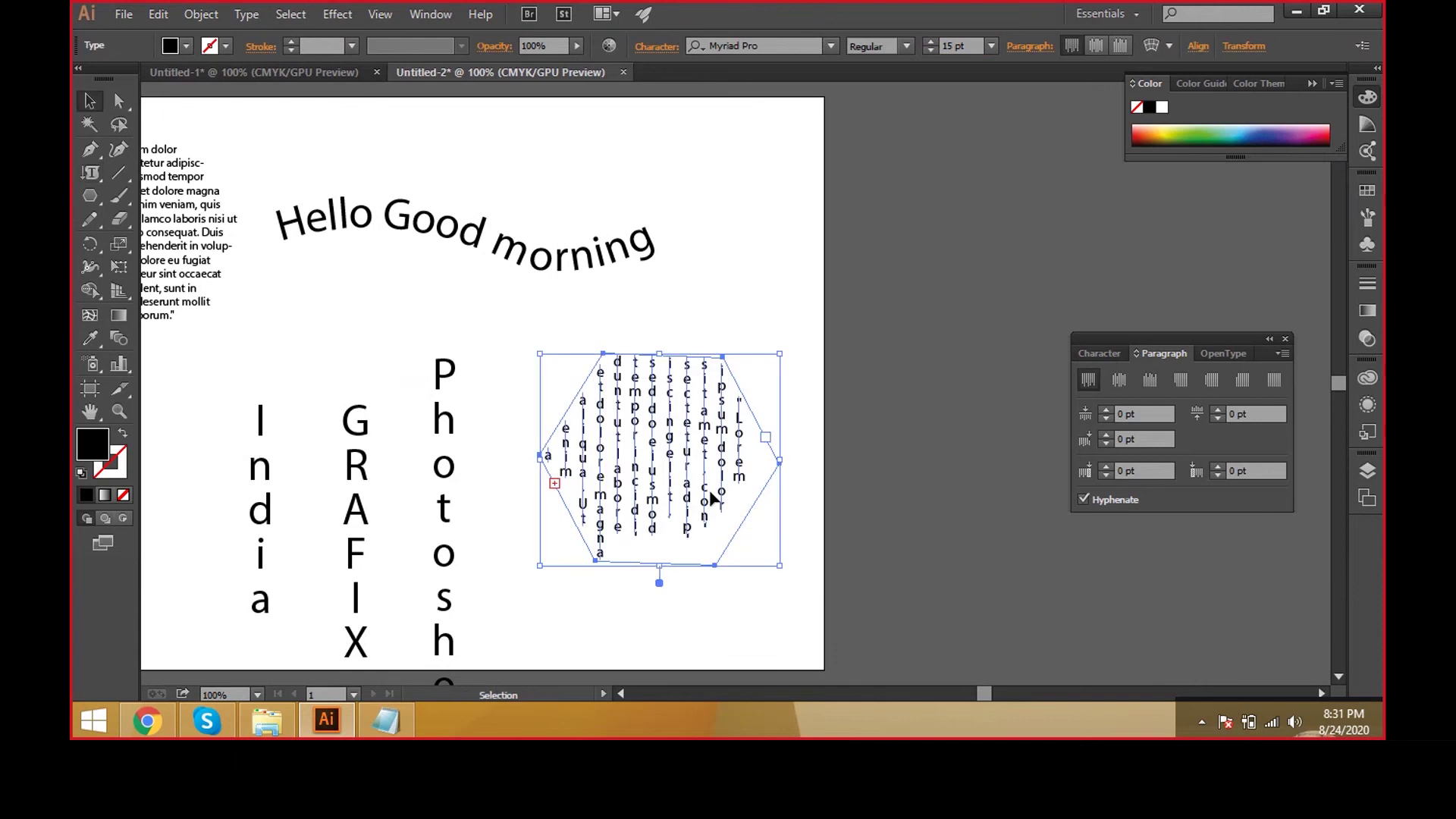
- Enlarge the hexagonal text frame by stretching it to the left and downward so more of the text fits
click(804, 583)
click(567, 464)
drag(538, 462, 493, 458)
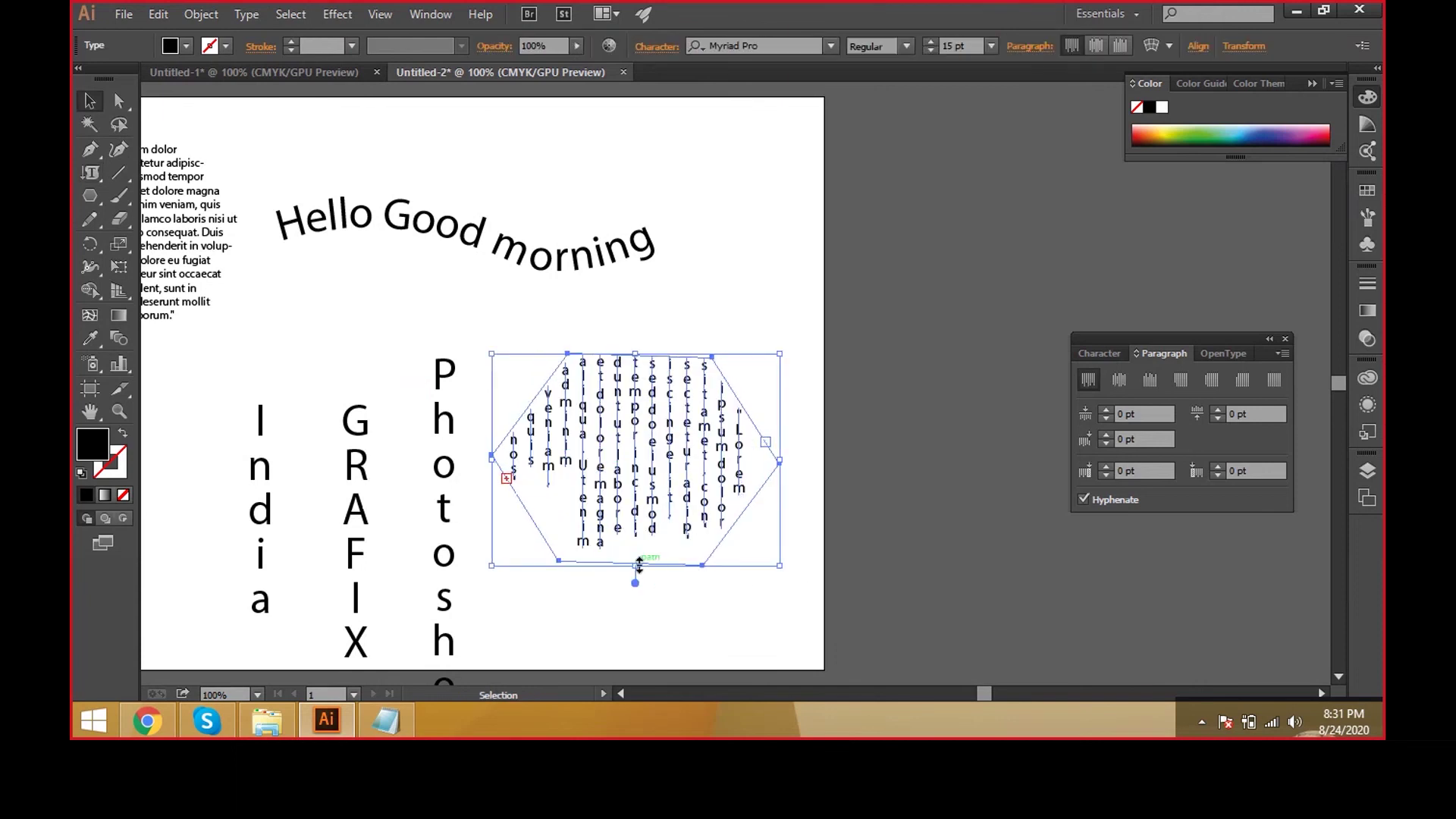
drag(635, 566, 635, 639)
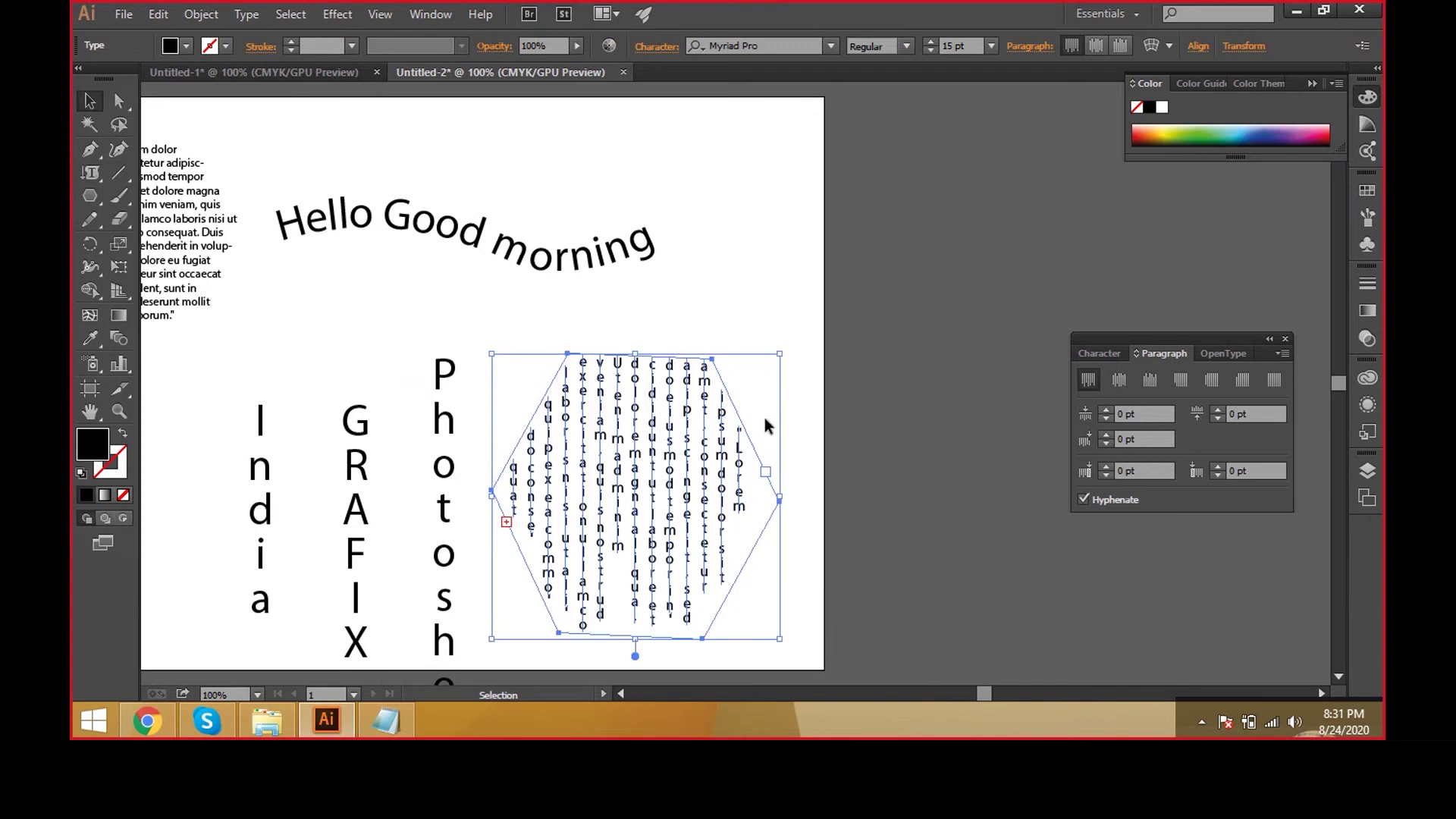
- Move the hexagonal vertical text frame straight up slightly
scroll(764, 417, down, 2)
click(803, 426)
scroll(730, 440, up, 2)
click(730, 455)
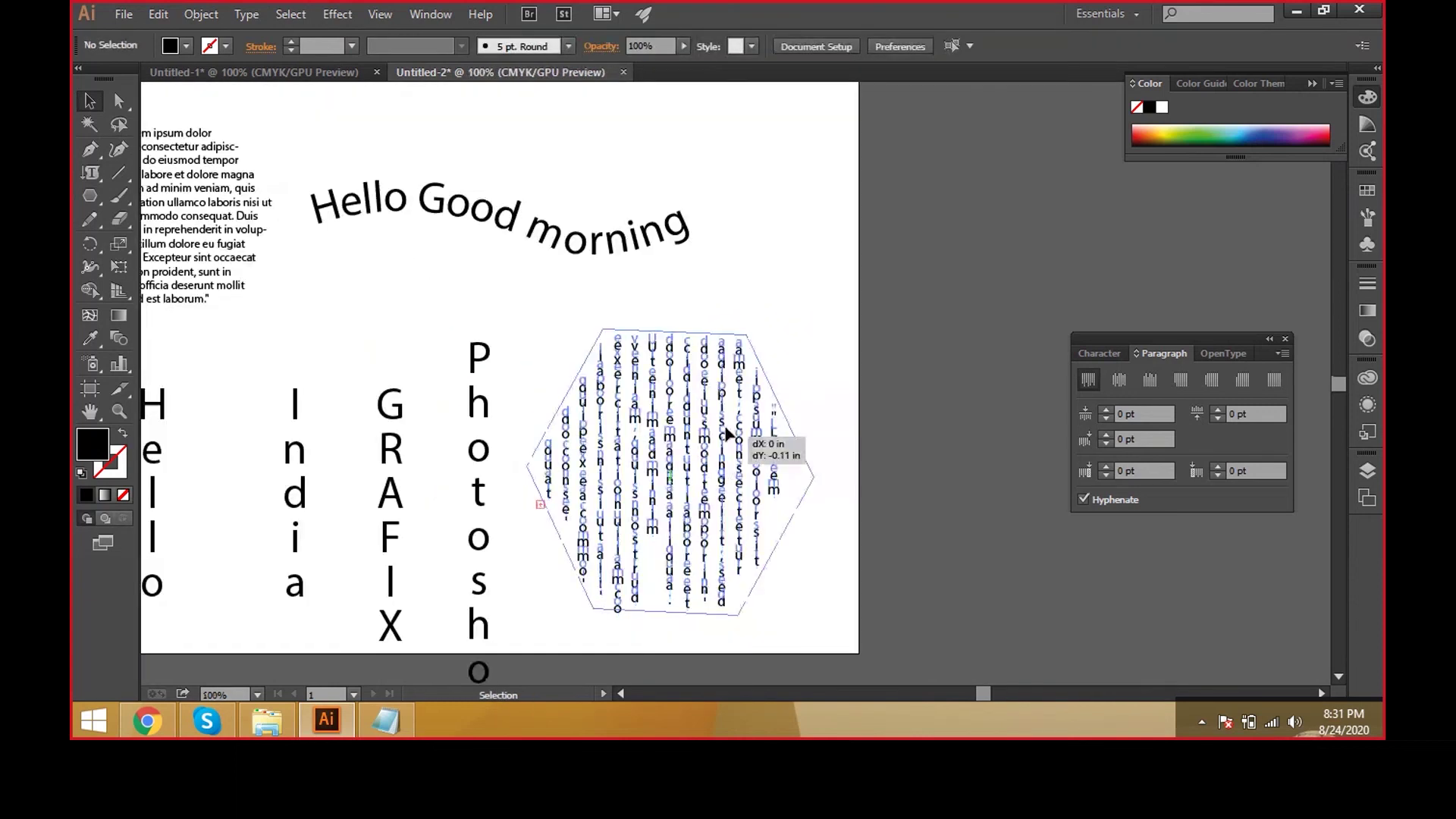
- Switch from the Vertical Area Type tool back to the standard horizontal Type tool
click(104, 179)
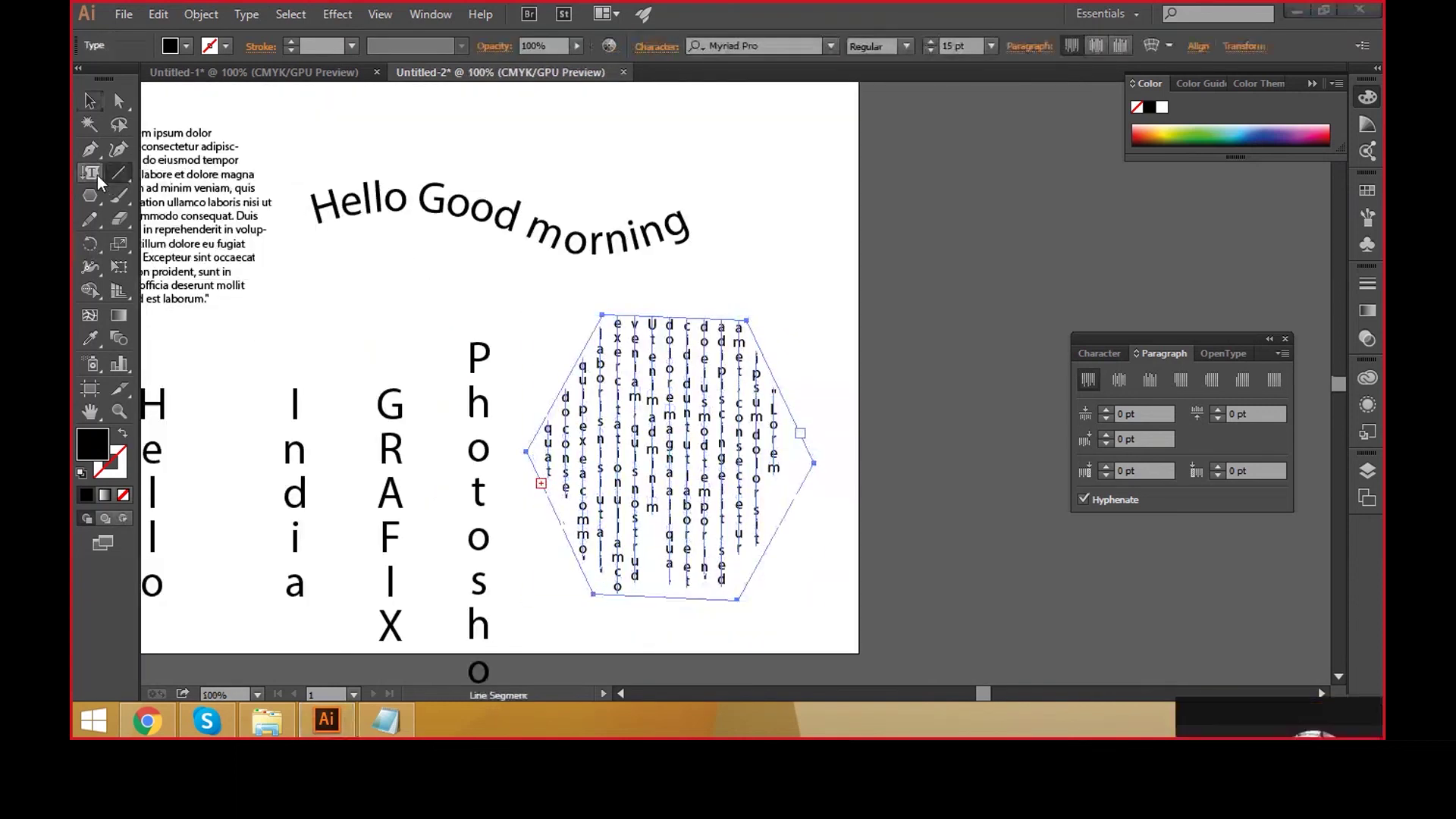
drag(97, 176, 195, 172)
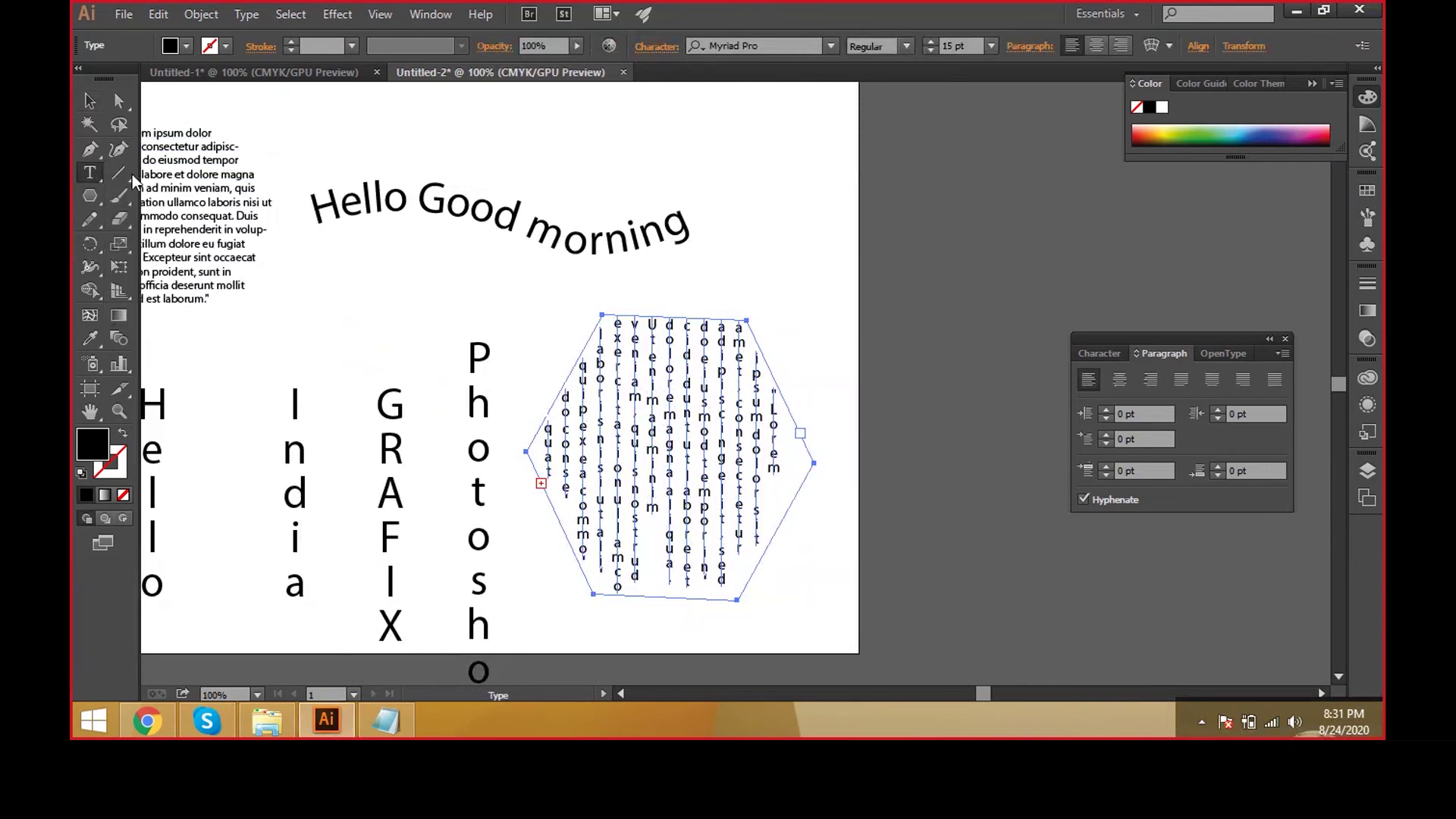